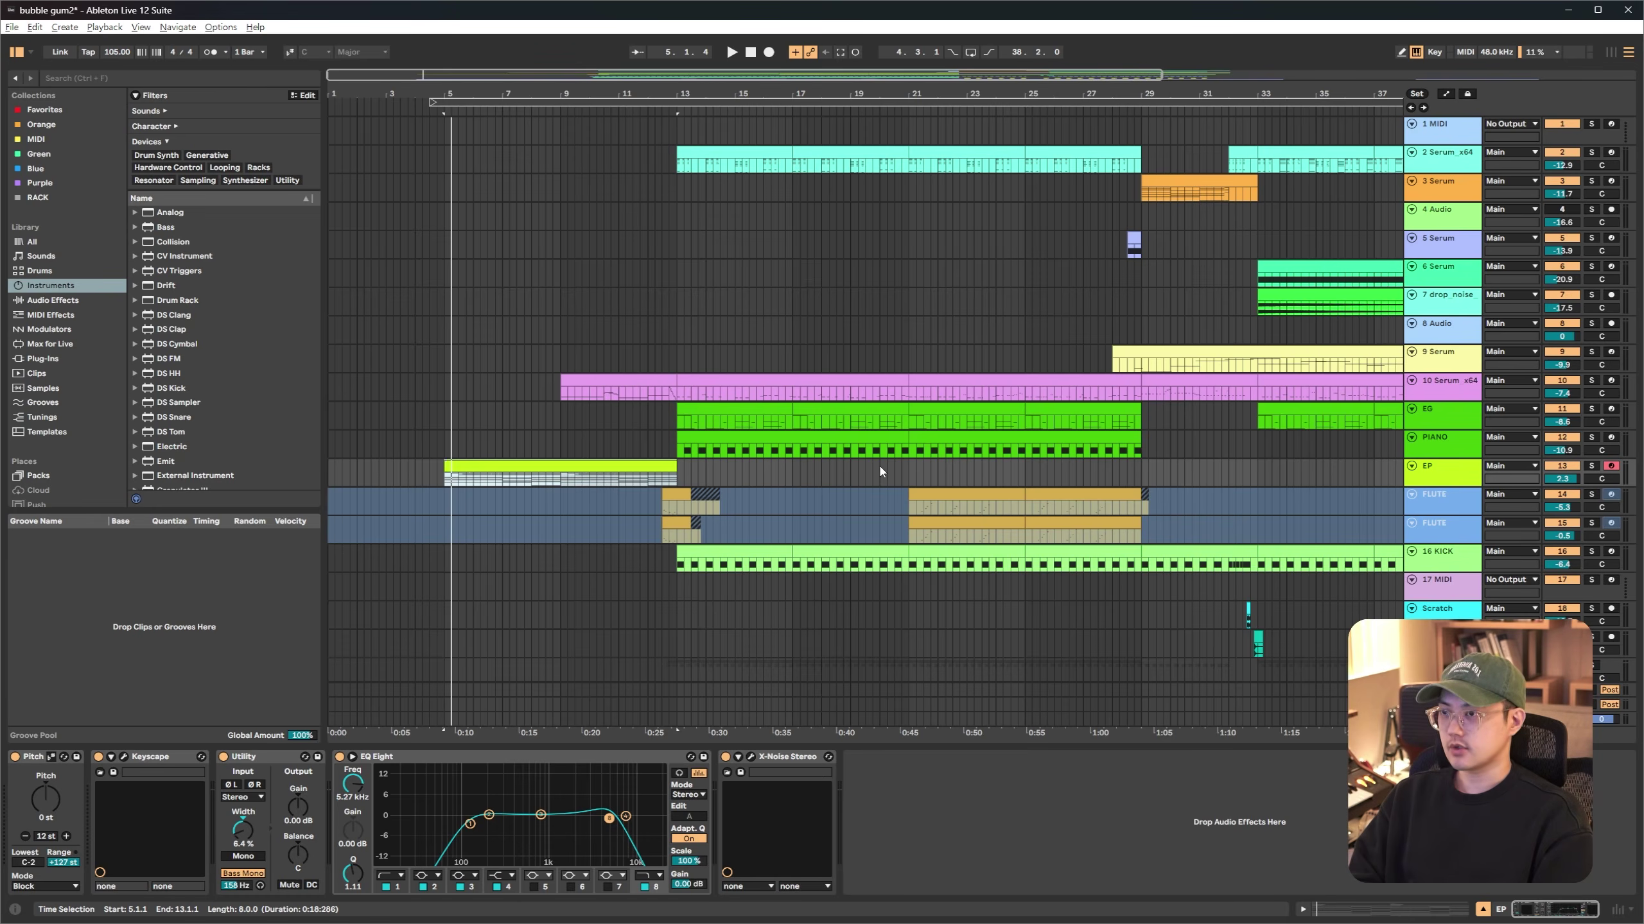
Select the first clip on the 2 Serum_x64 track and bring the whole arrangement into view
scroll(880, 471, "right", 1)
left_click(699, 158)
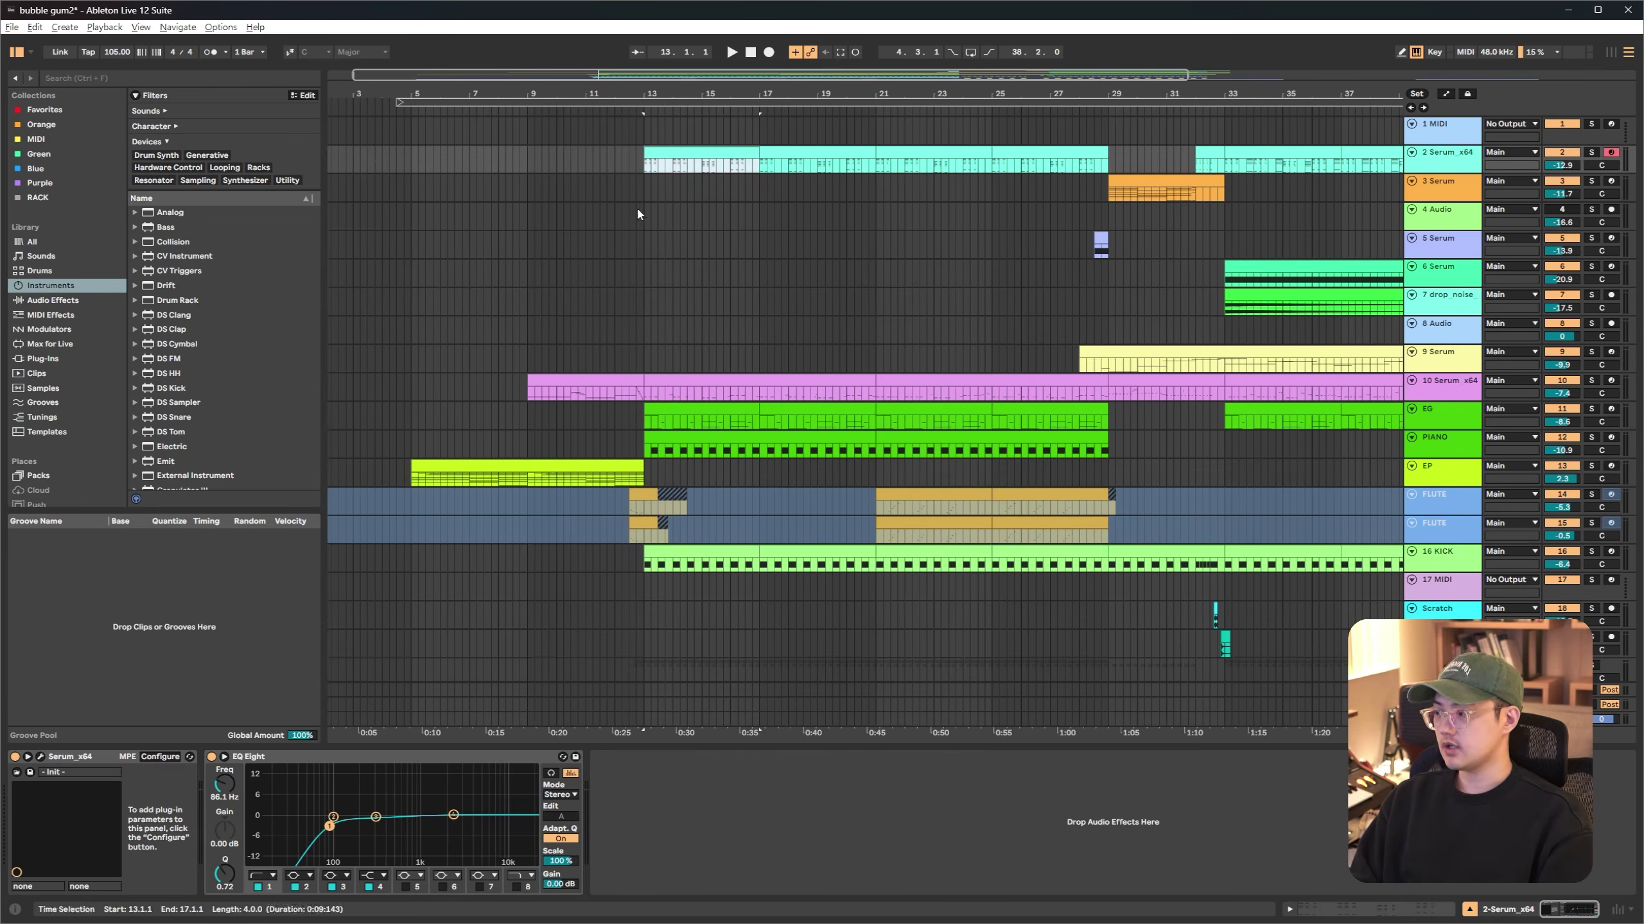
scroll(806, 276, "right", 4)
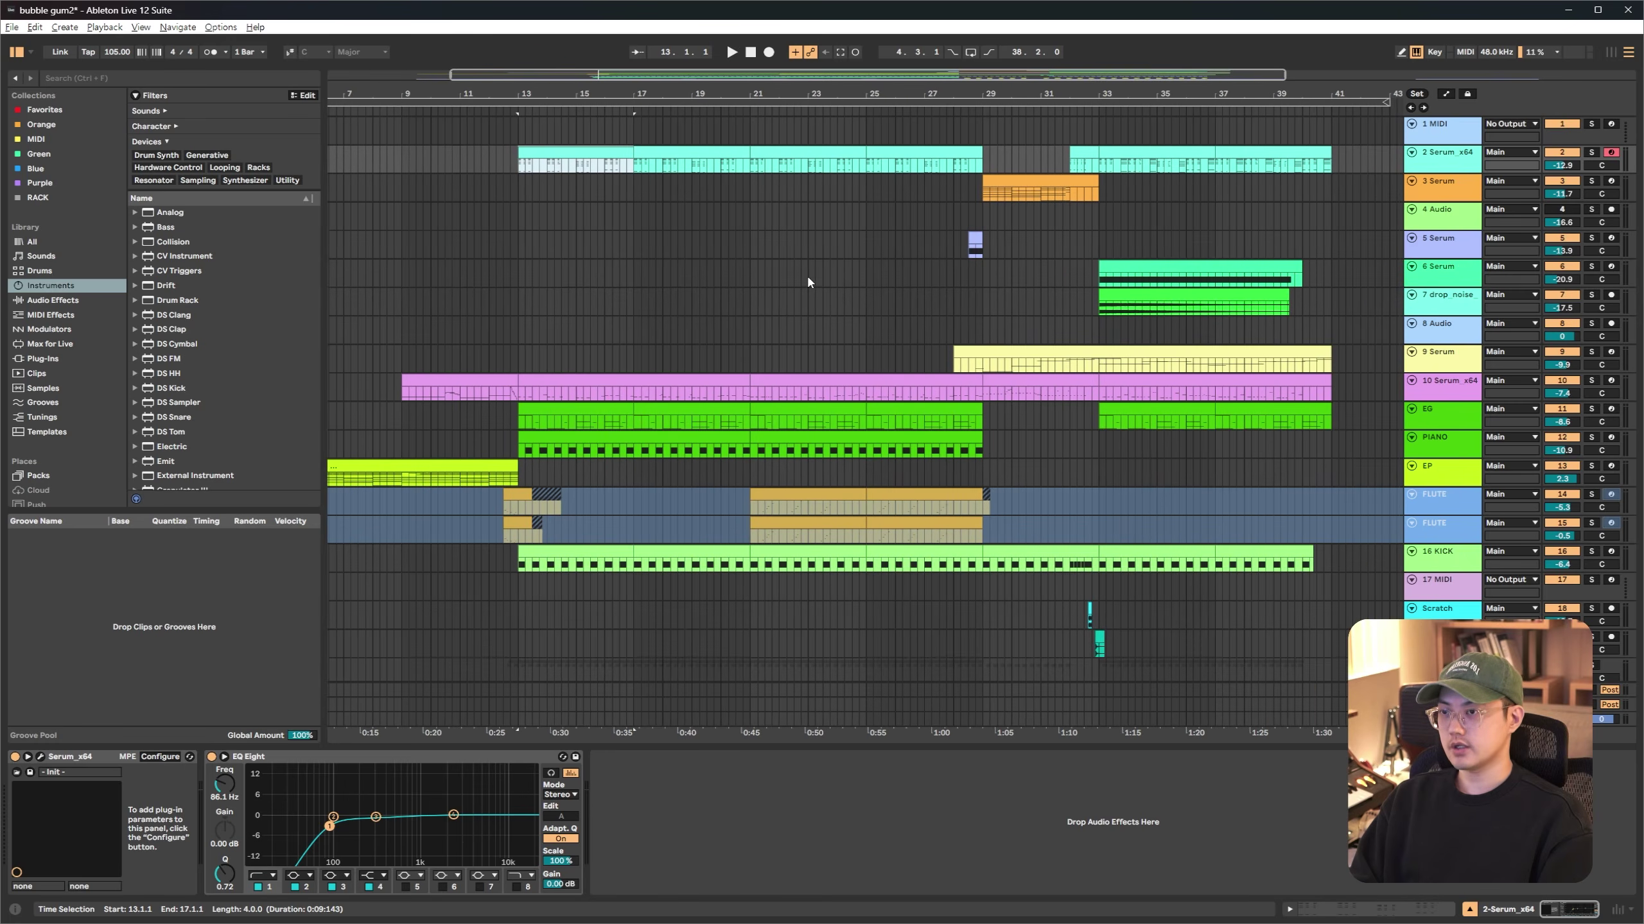
scroll(806, 275, "down", 2)
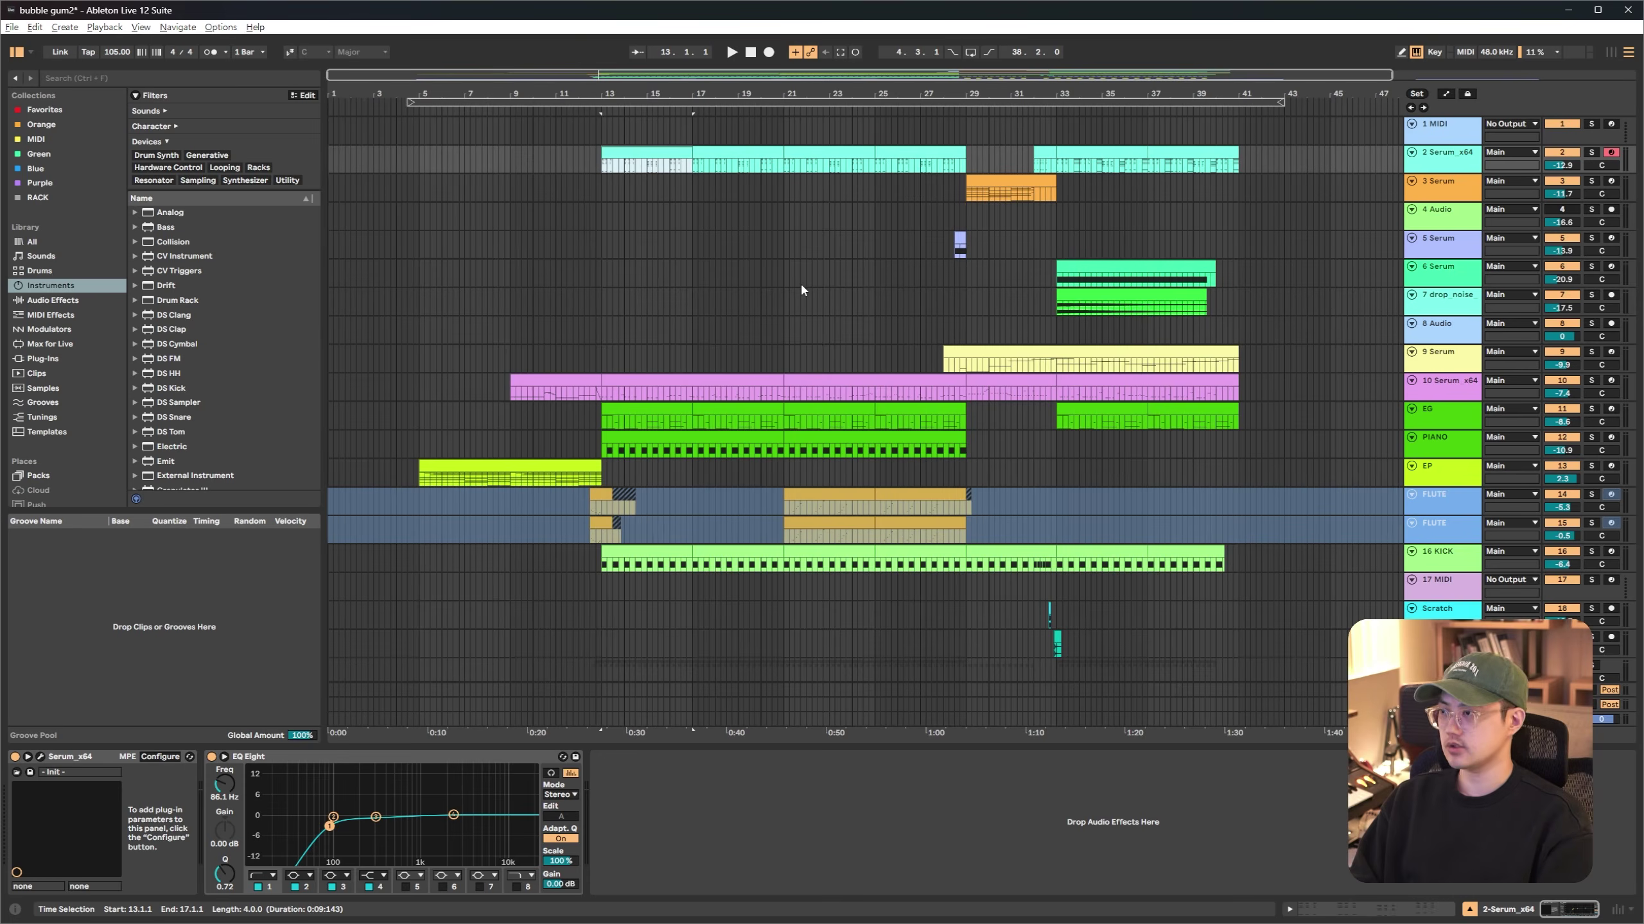
Inspect the Keyscape preset used on the EP track and close the plug-in
left_click(557, 472)
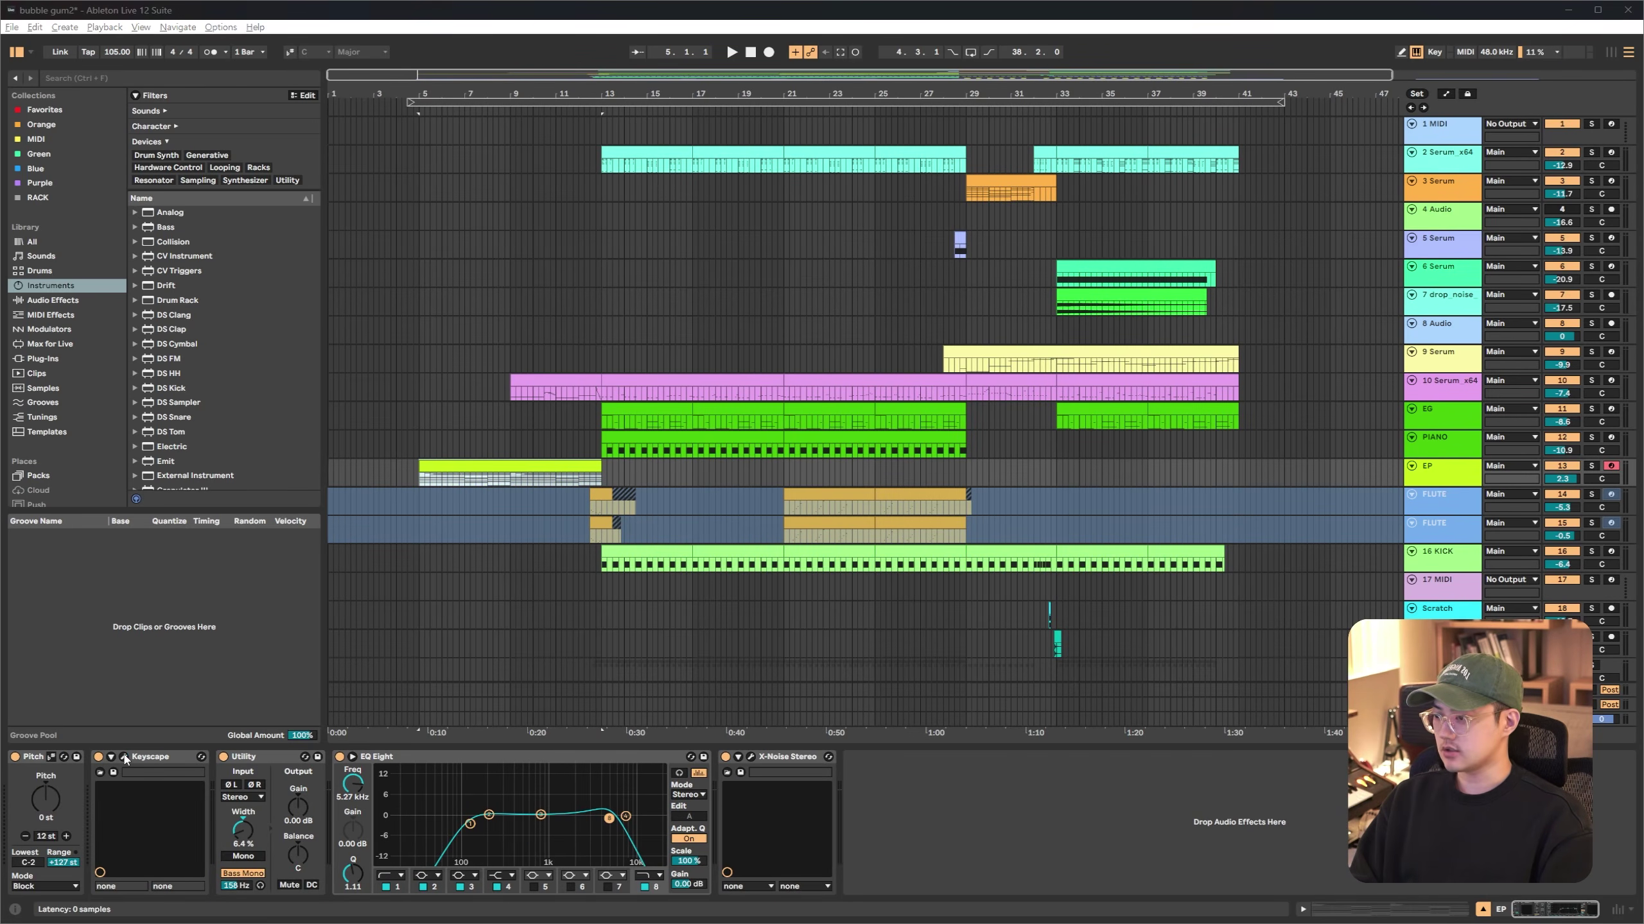
left_click_drag(1640, 135, 923, 206)
scroll(388, 586, "down", 1)
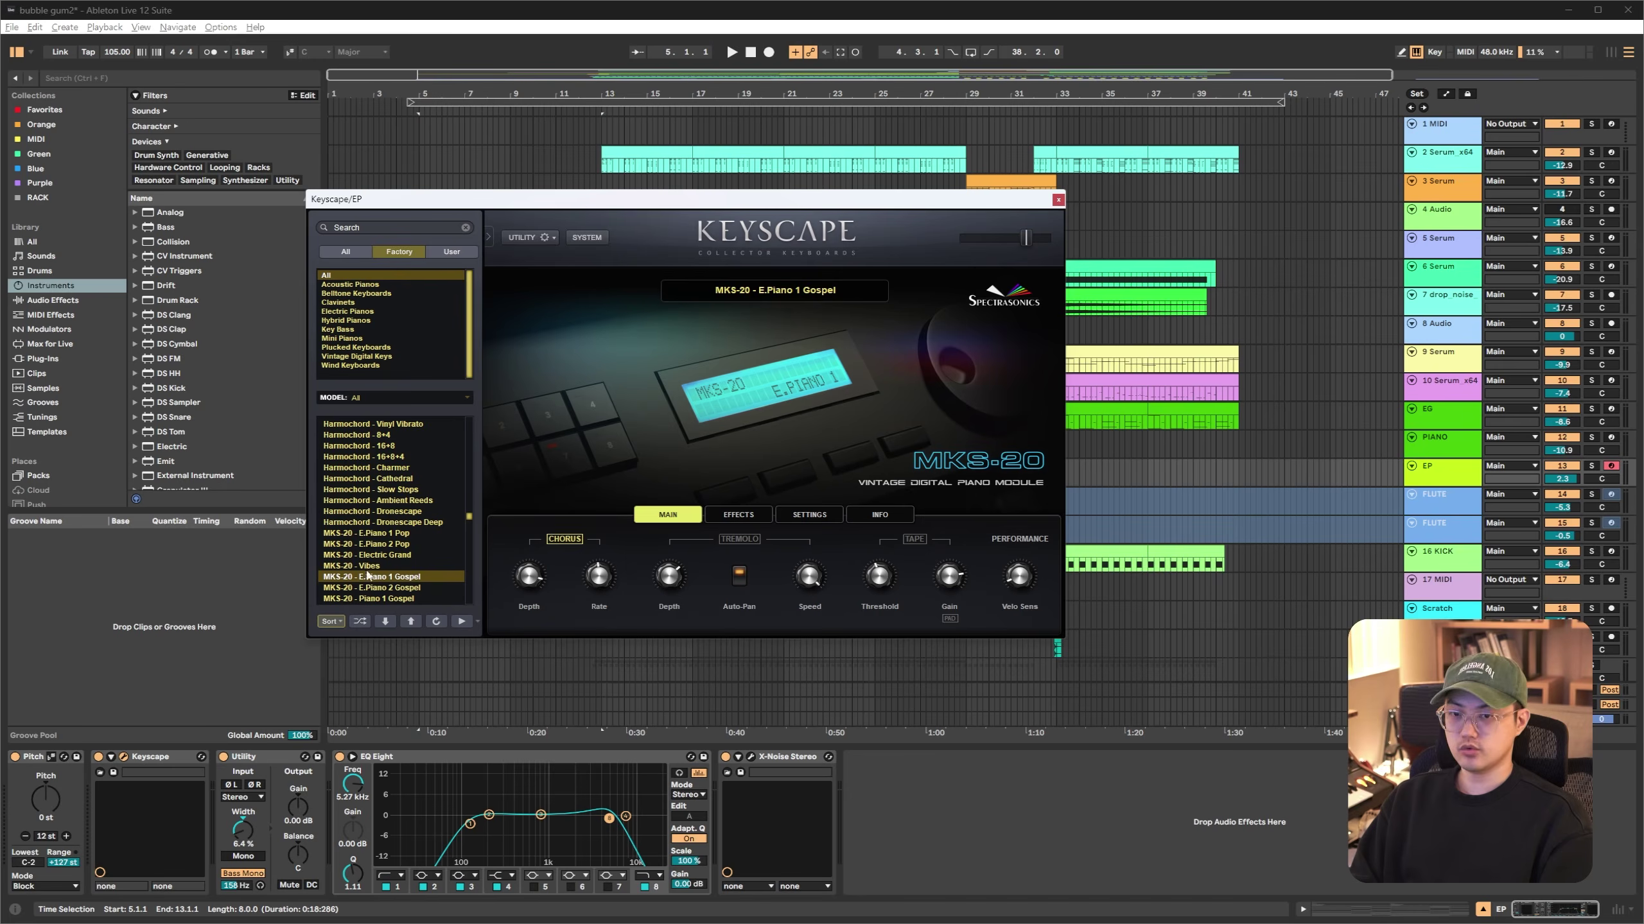
left_click(1058, 200)
Play the EP clip with its Utility effect on and off for comparison, leaving Utility switched on
key("space")
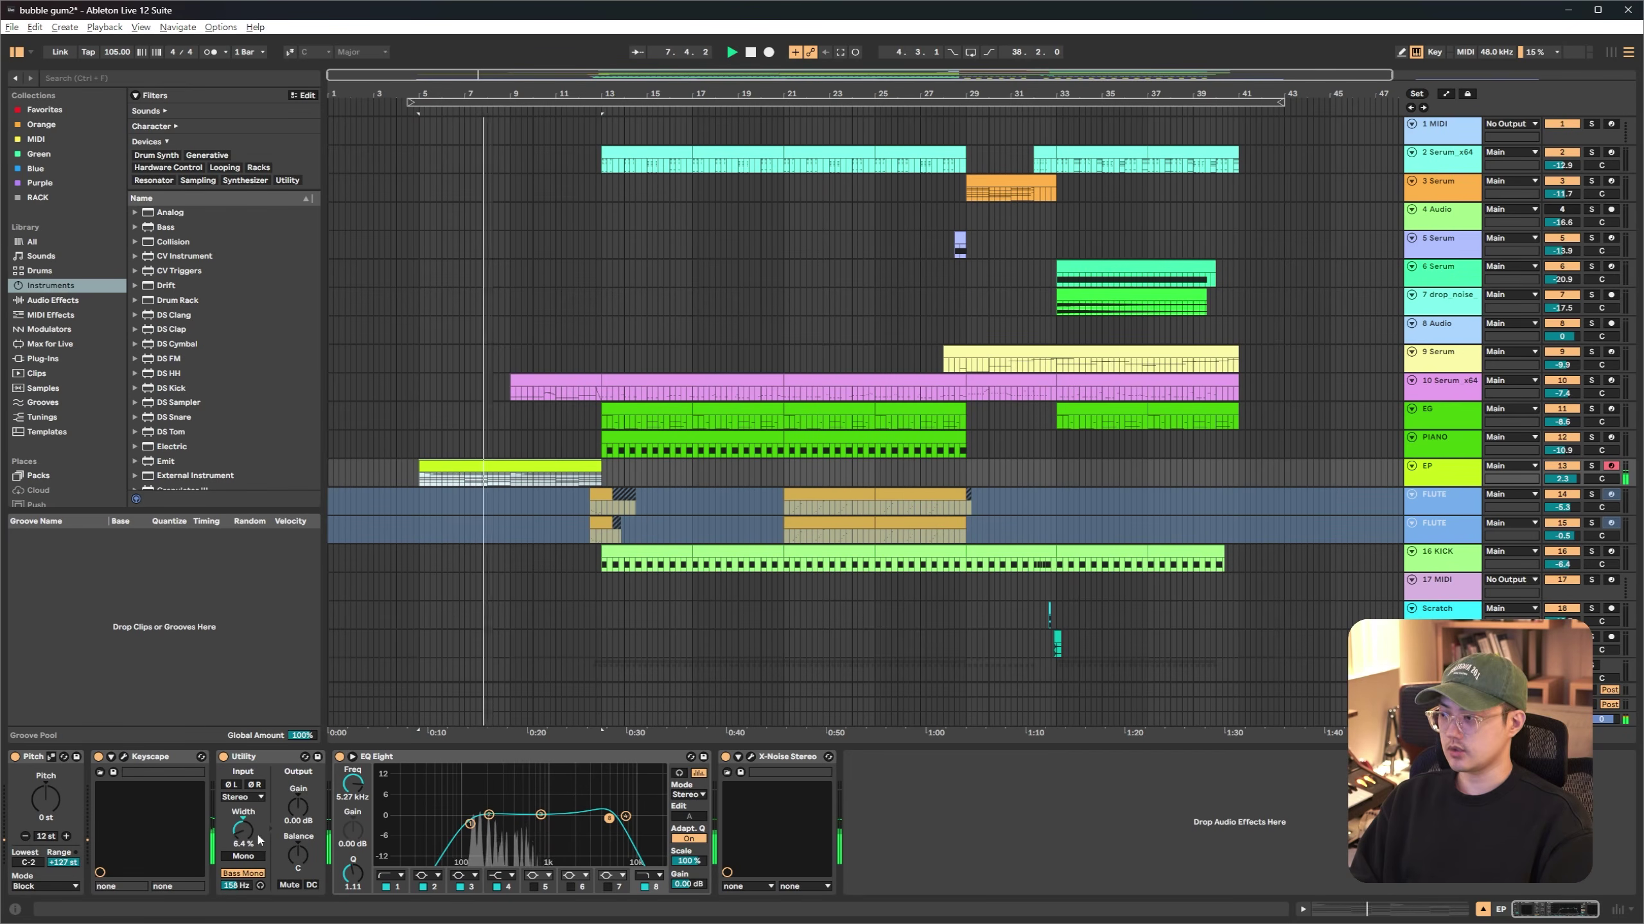
left_click(224, 757)
key("space")
key("space")
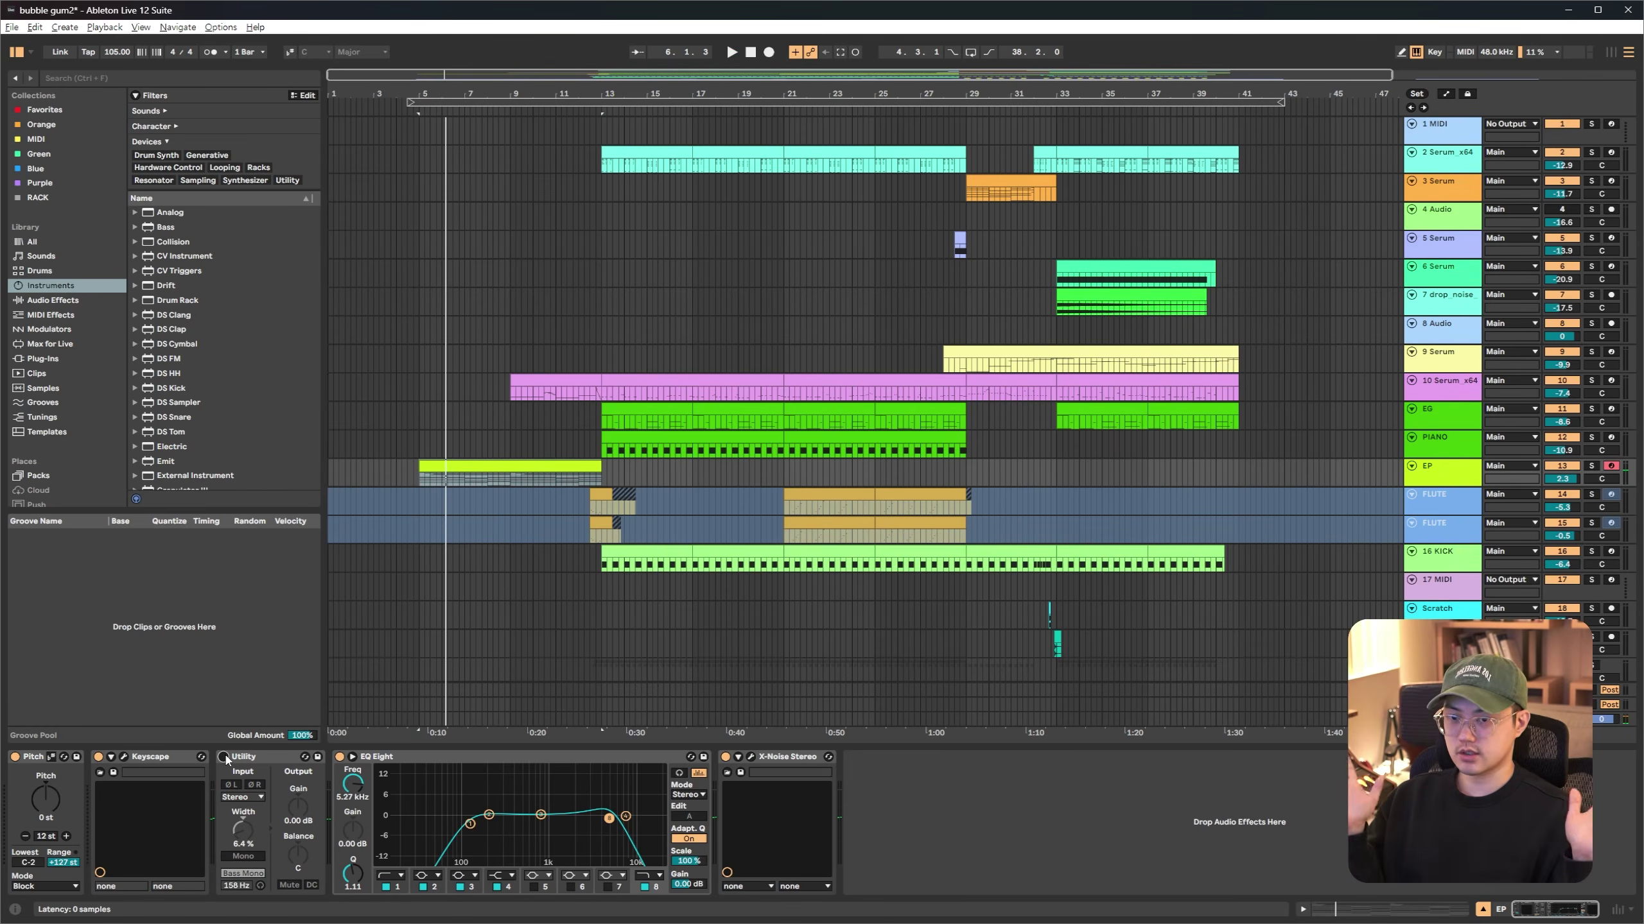
left_click(225, 757)
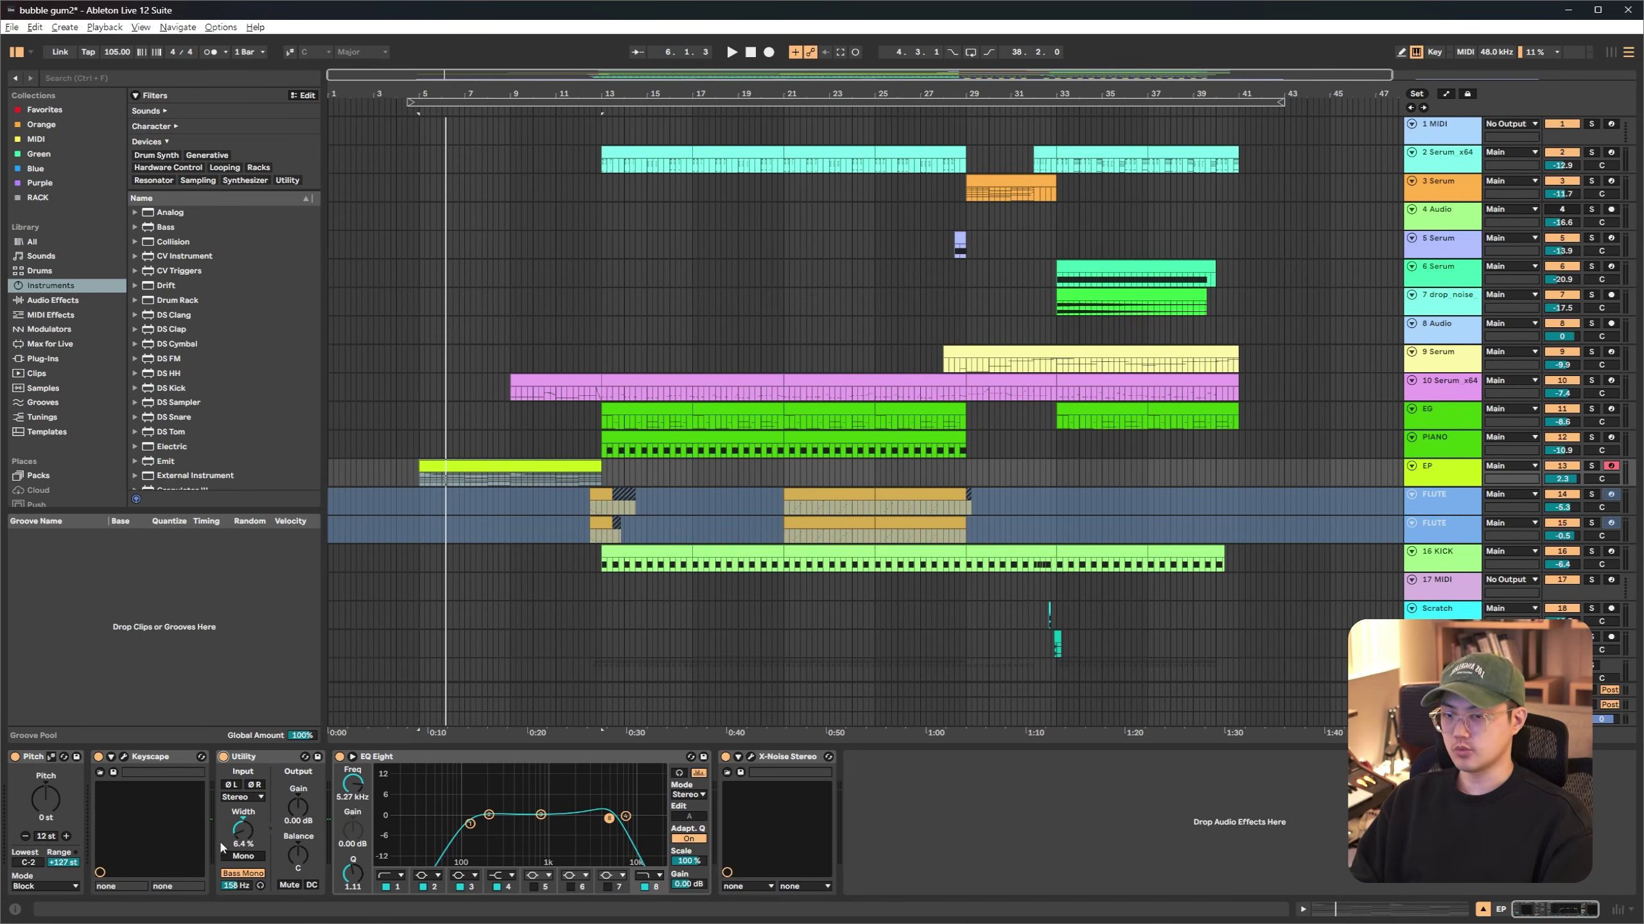
Examine the filter, velocity and Envelope 2 settings in Serum on the 10-Serum_x64 track, and close the plug-in
left_click(514, 390)
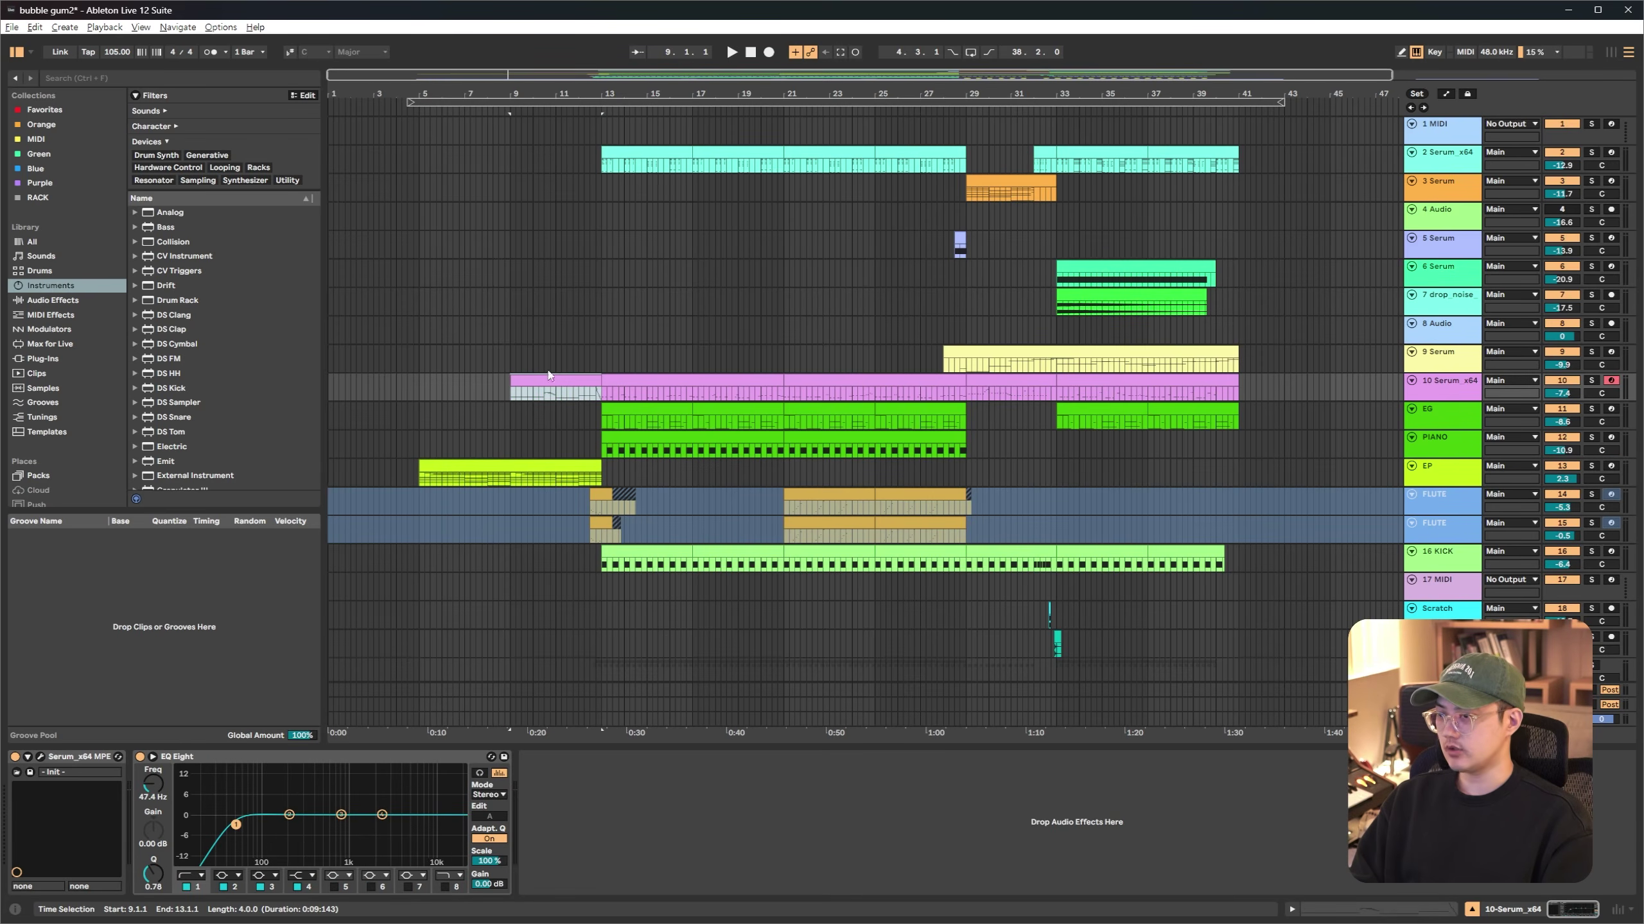
left_click(40, 758)
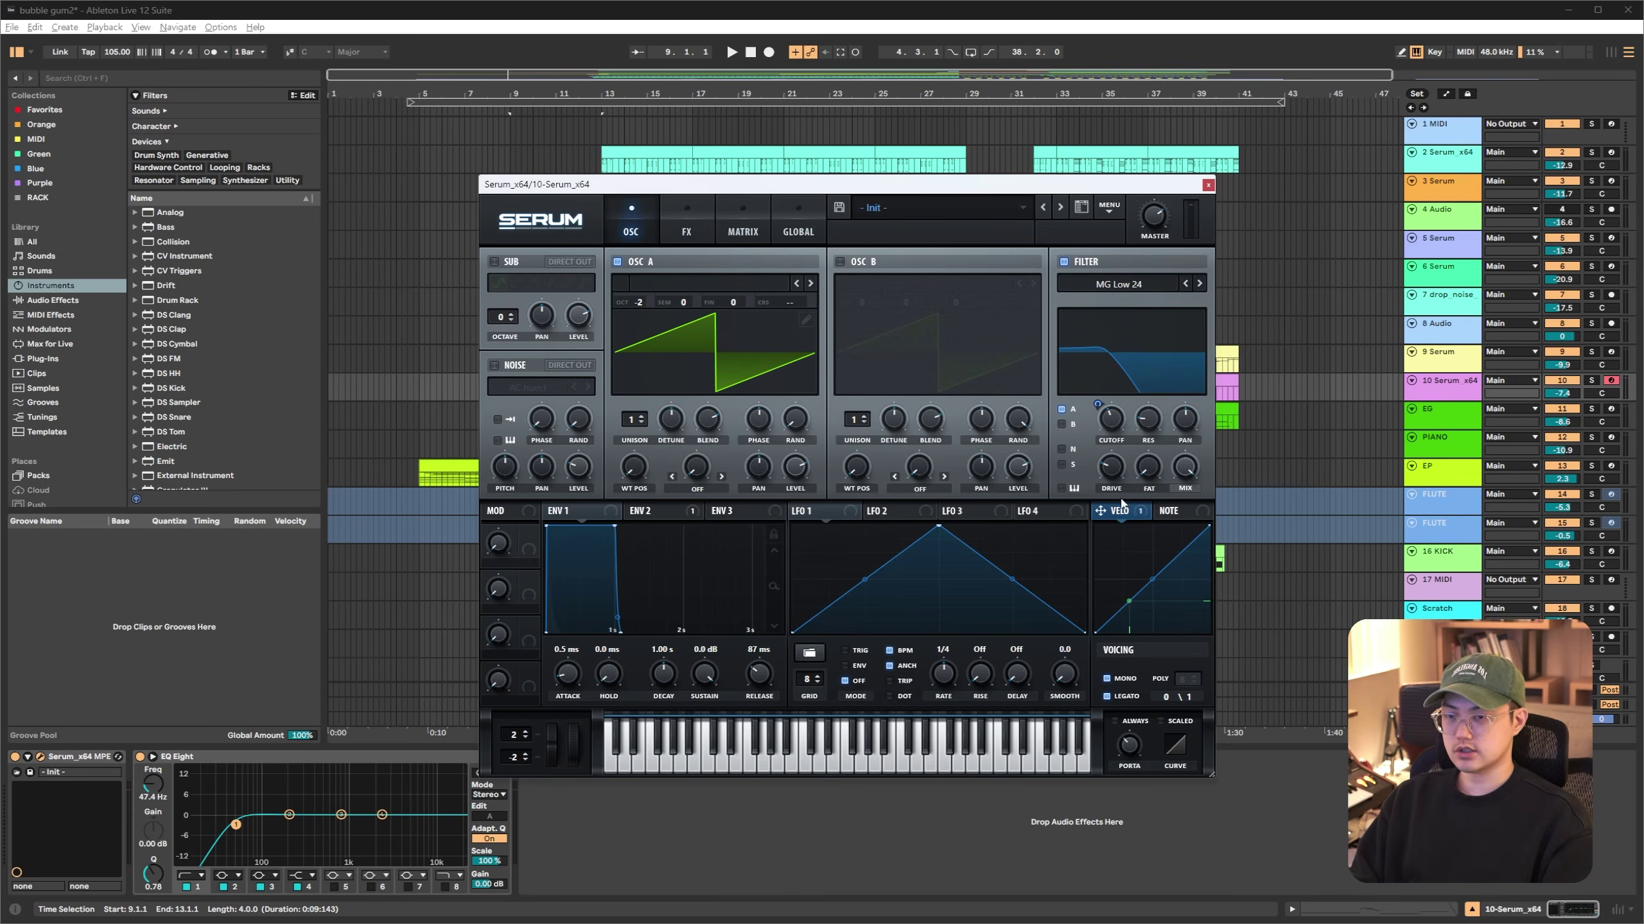
left_click(747, 227)
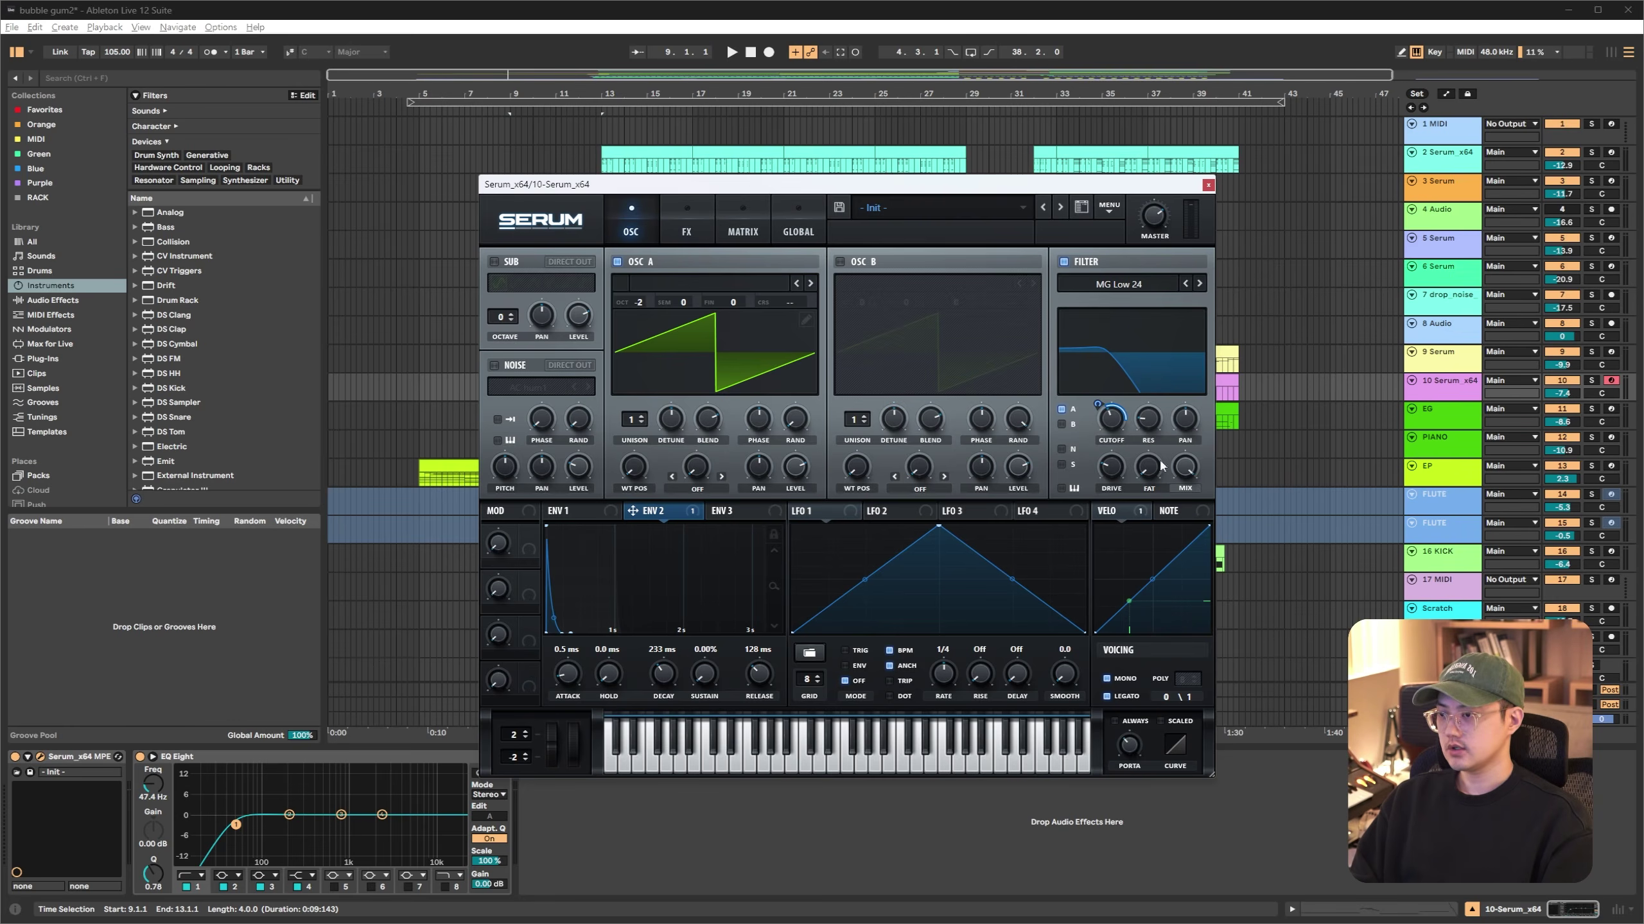
left_click(1207, 187)
Open the notes of the first 10-Serum_x64 clip, play it, and temporarily enlarge the velocity lane to examine the note velocities
key("shift+Tab")
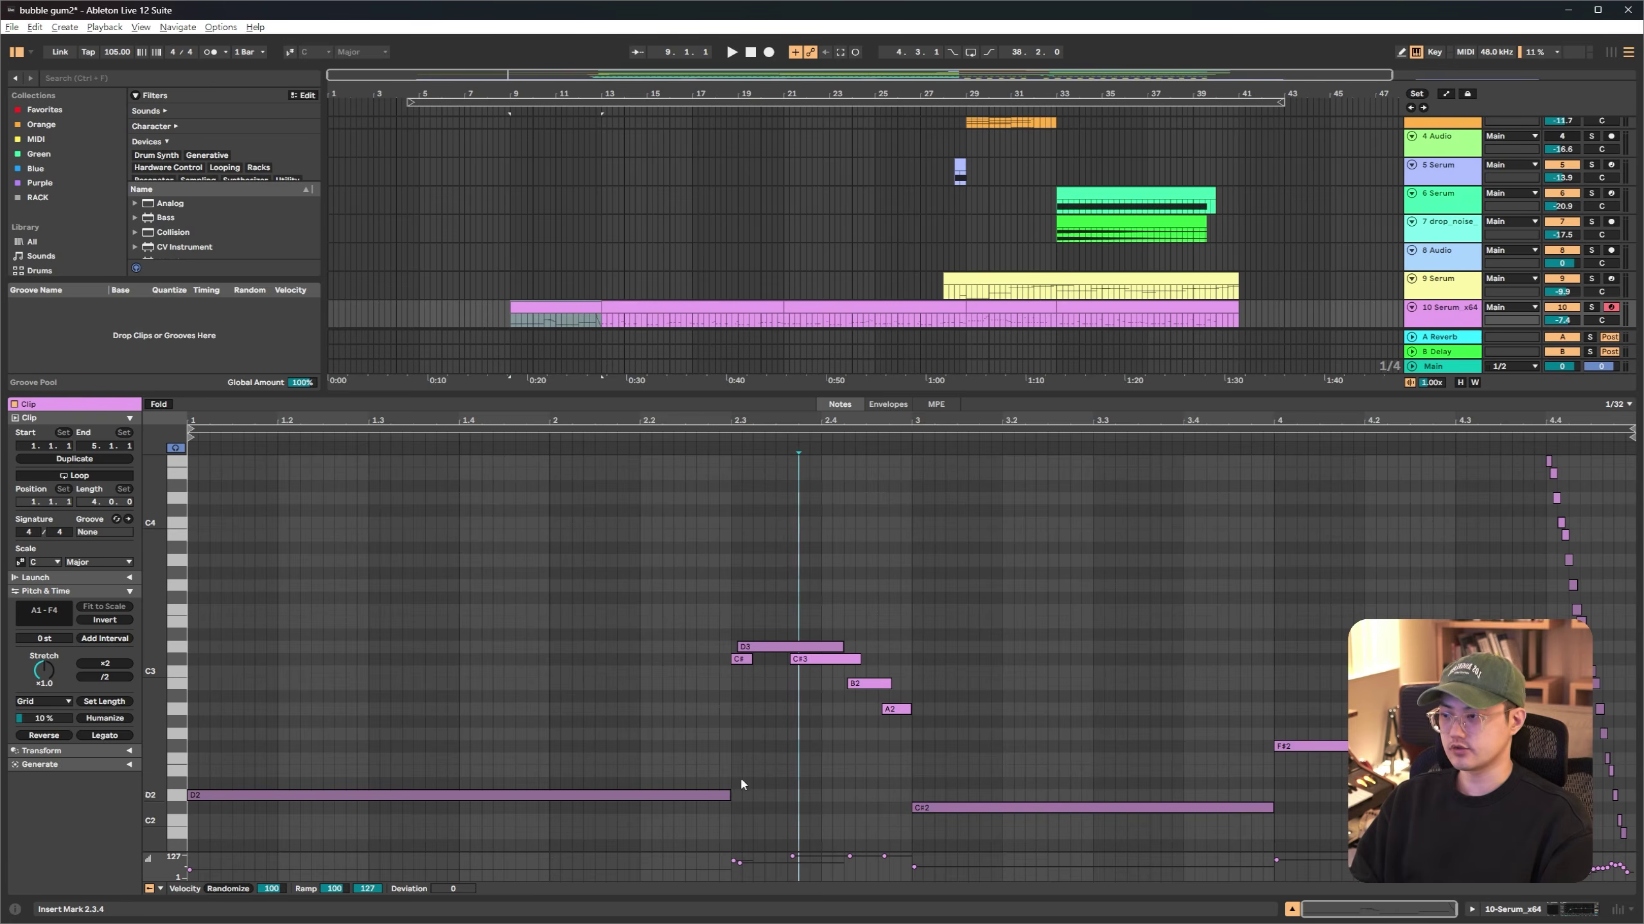
key("space")
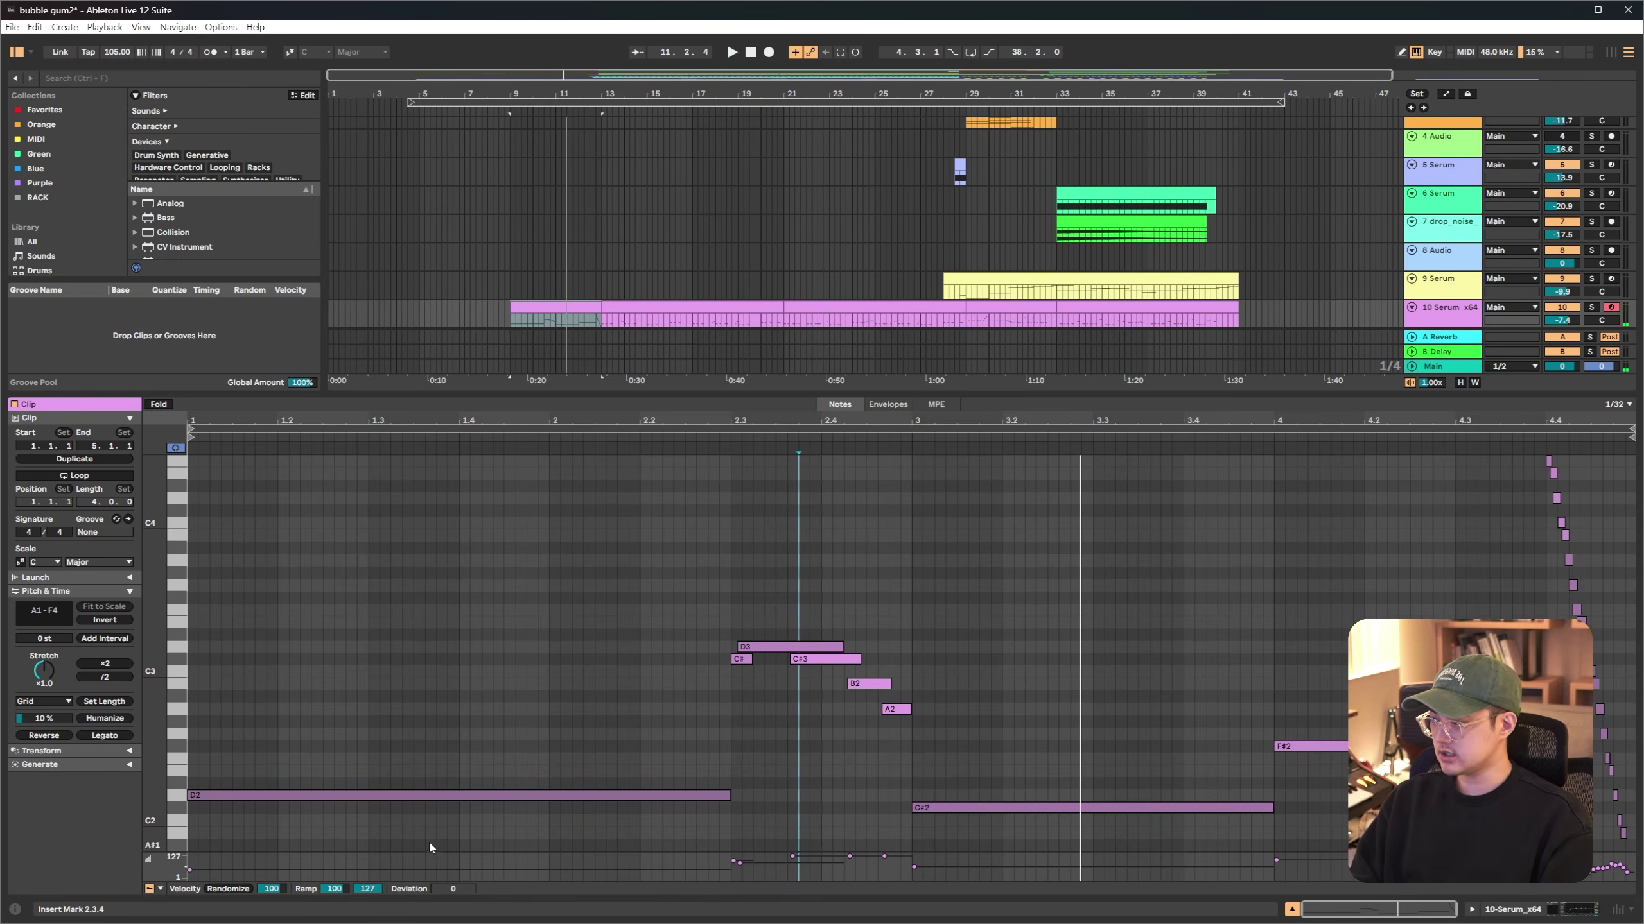
left_click_drag(431, 852, 467, 701)
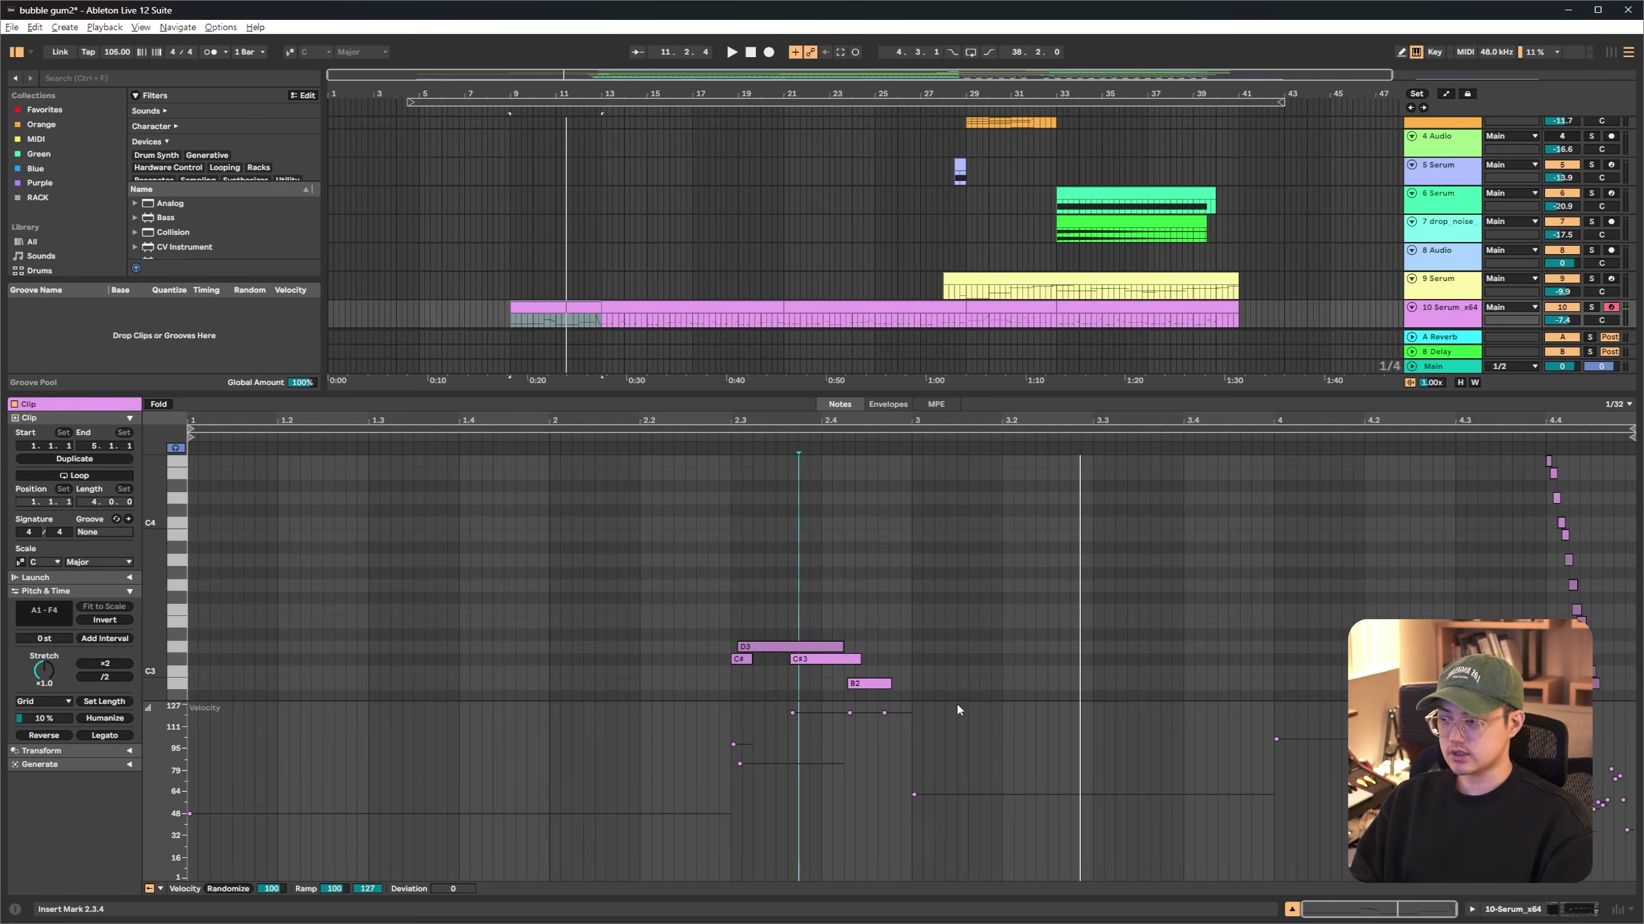
left_click_drag(962, 700, 952, 844)
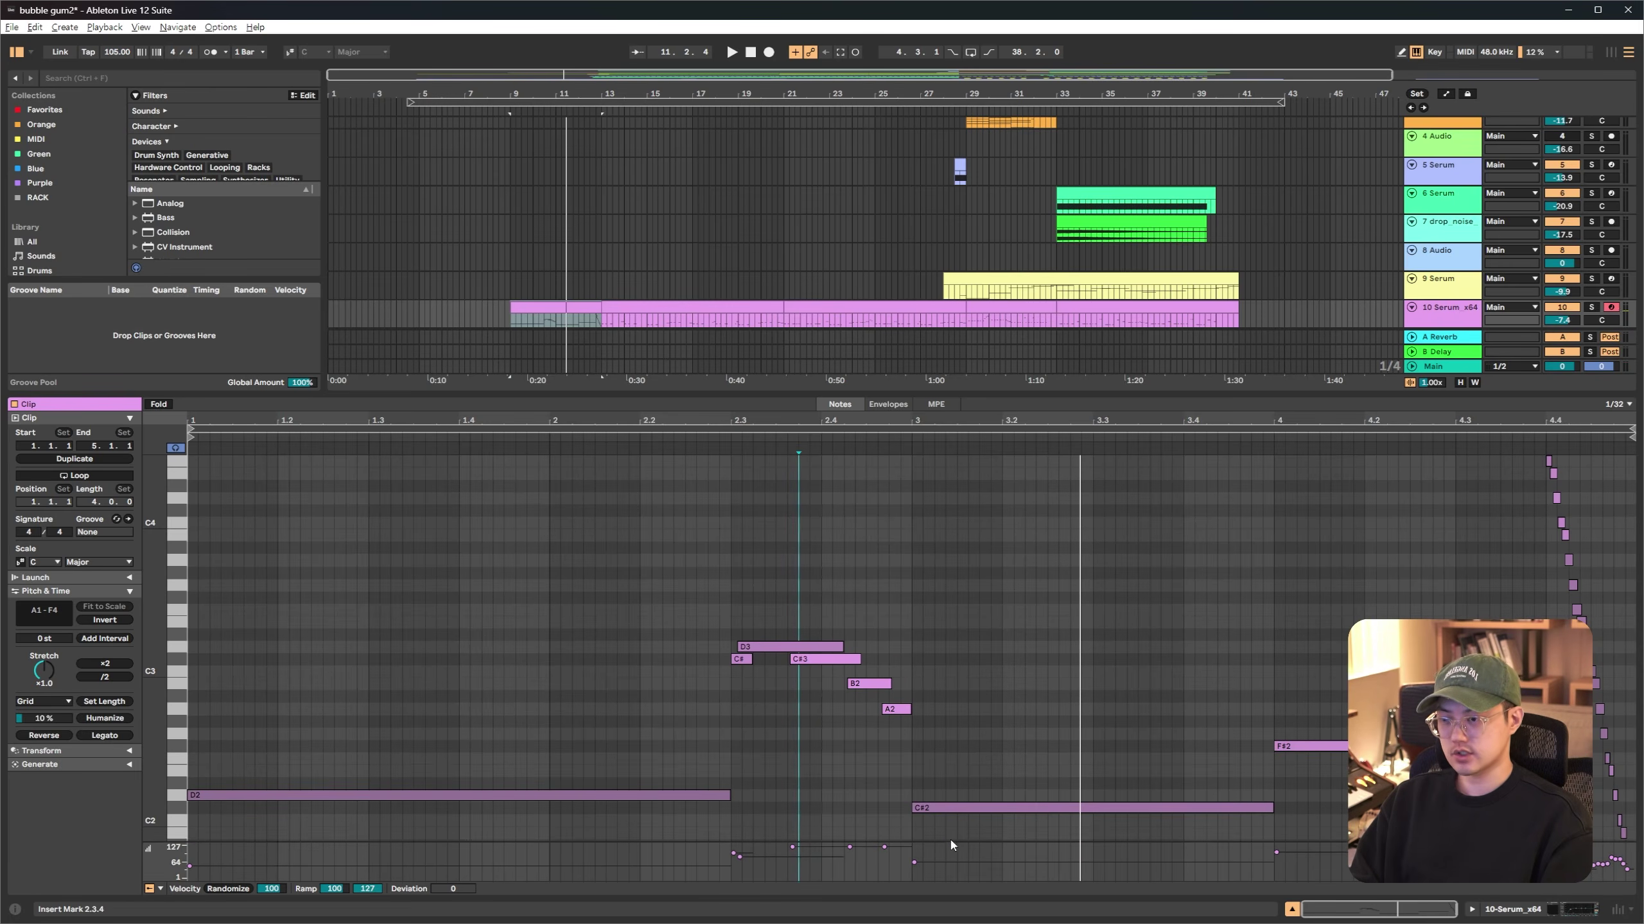
Audition the clip's note runs by playing from 2.2.4, 4.3.4 and just after 4.3, with the track soloed for the last pass
left_click(710, 666)
key("space")
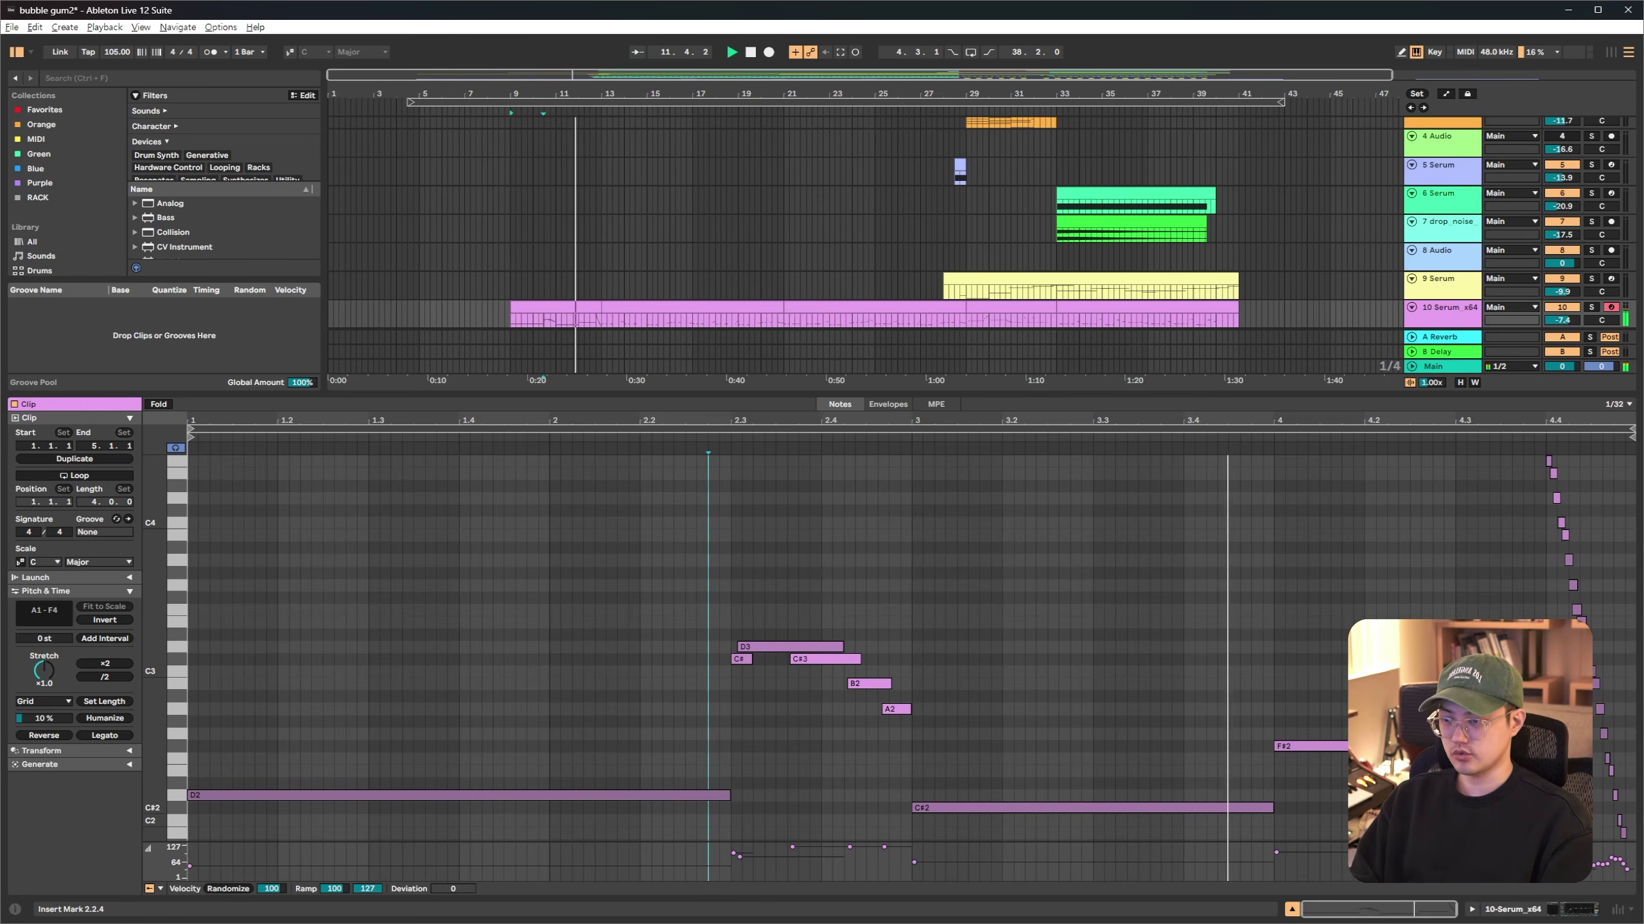
key("space")
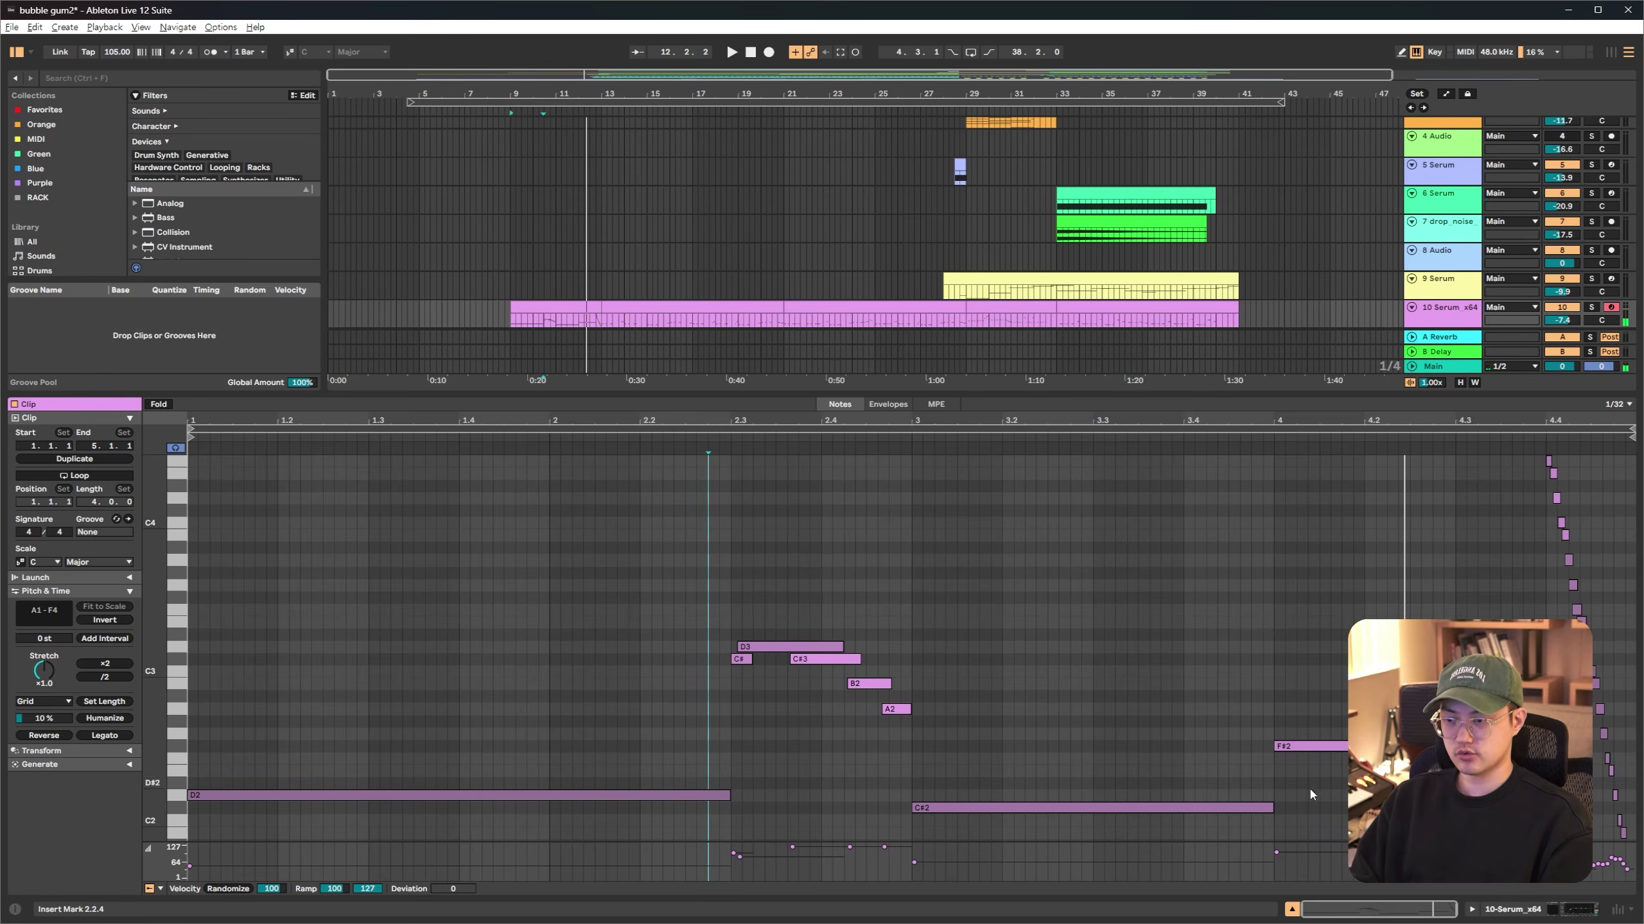
left_click(1523, 777)
key("space")
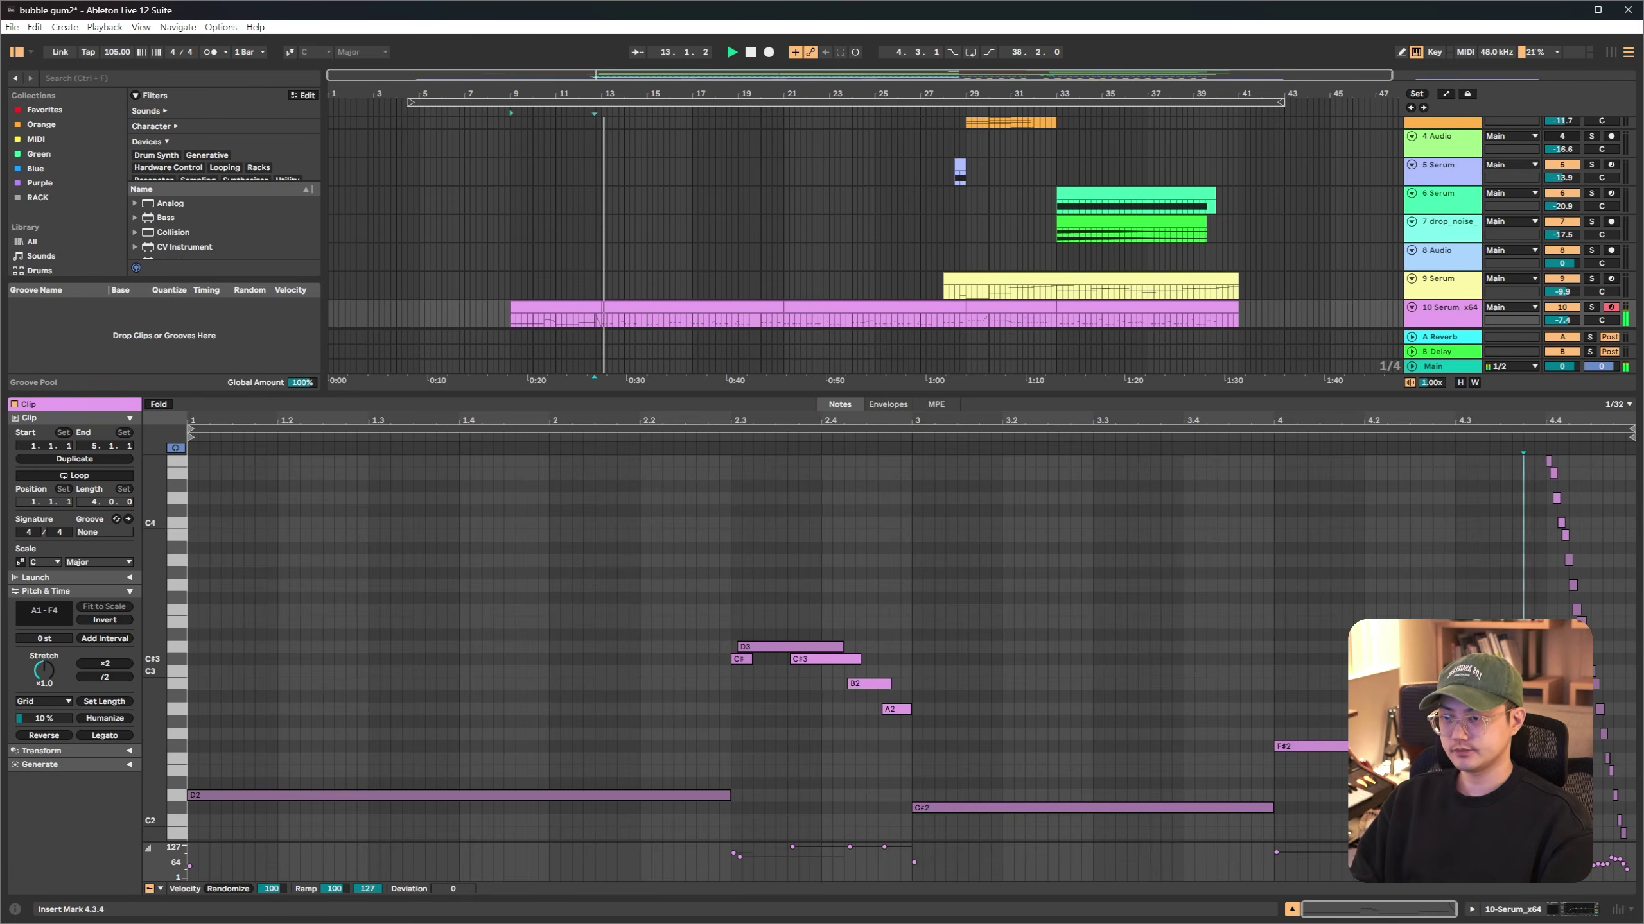
key("space")
key("space")
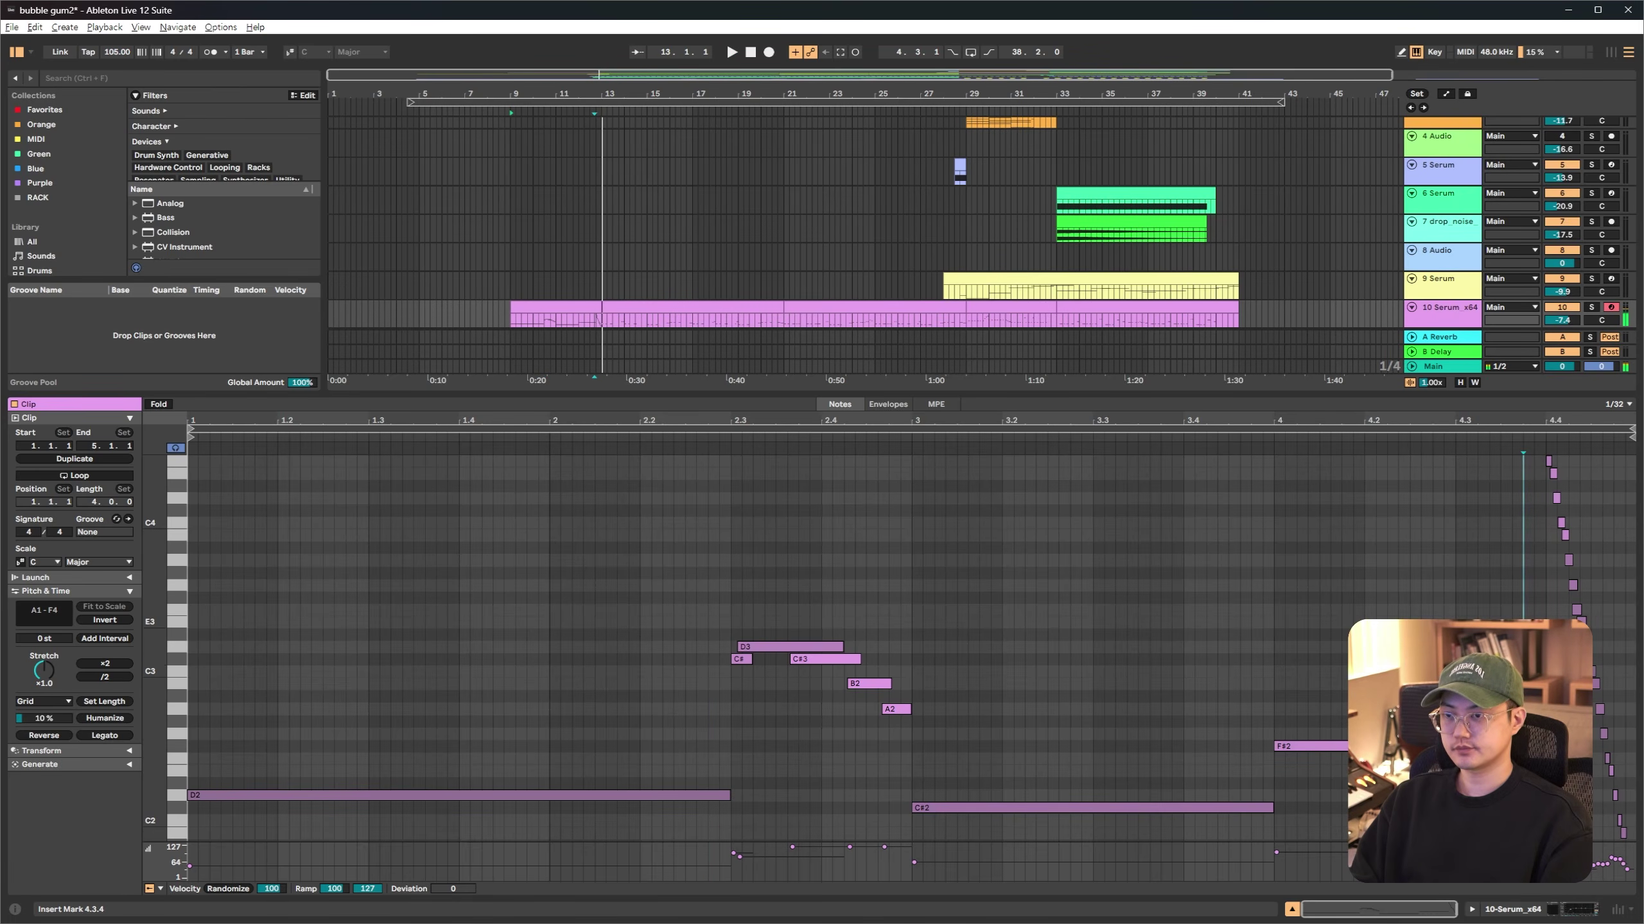
left_click(1466, 777)
key("space")
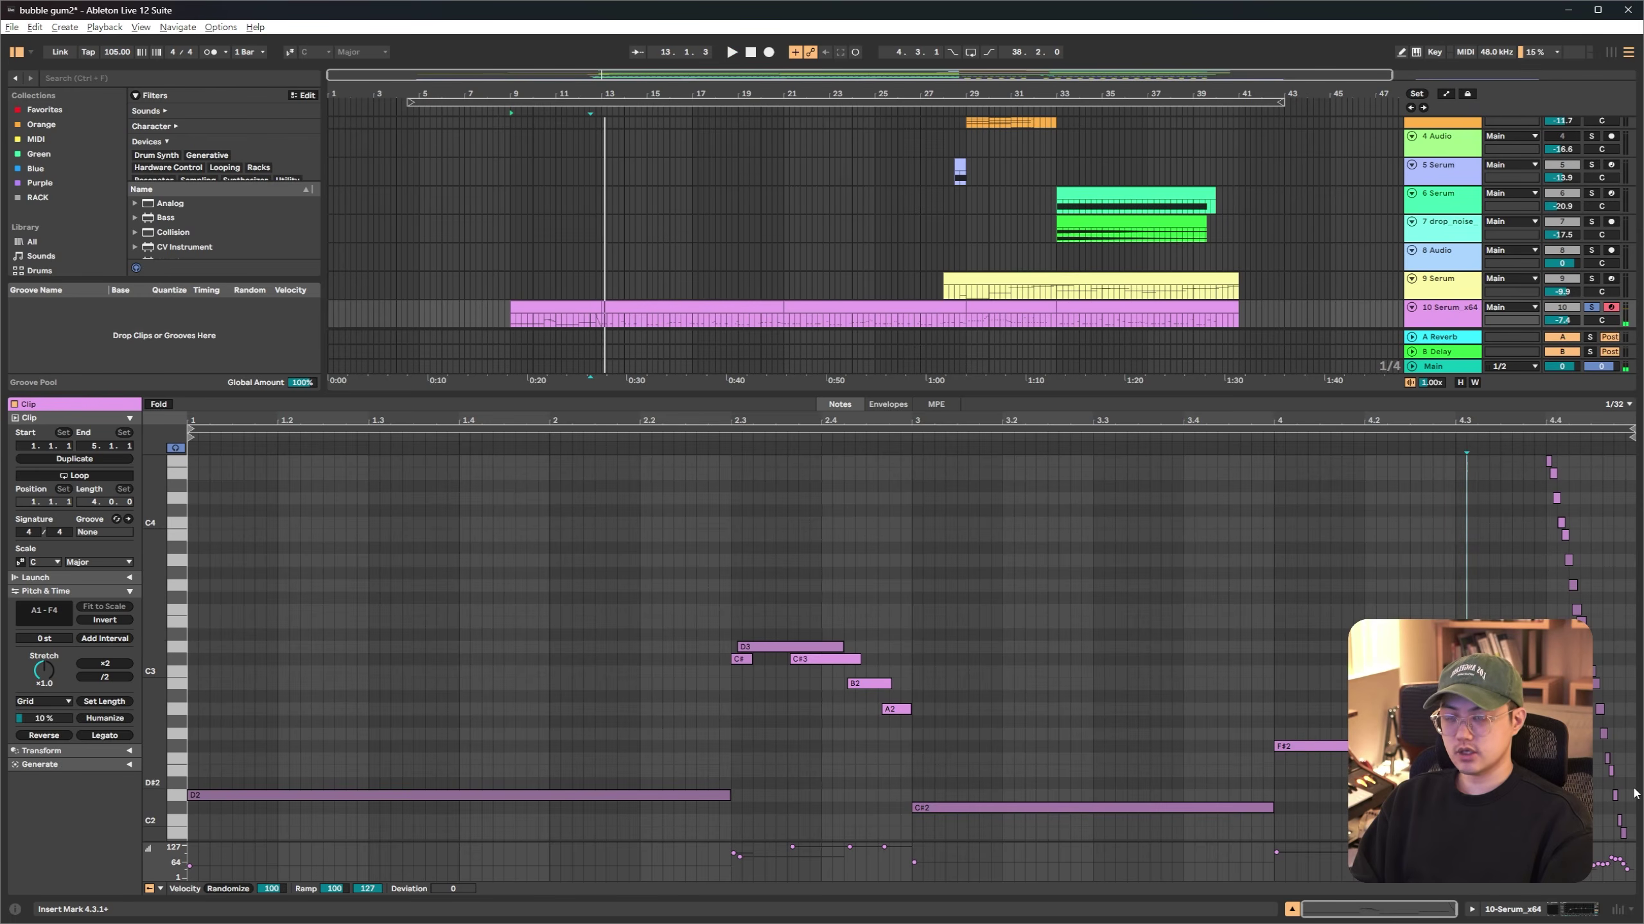
Examine the mono and legato voicing in the 10-Serum_x64 track's Serum, close it, and take the track off solo
key("shift+Tab")
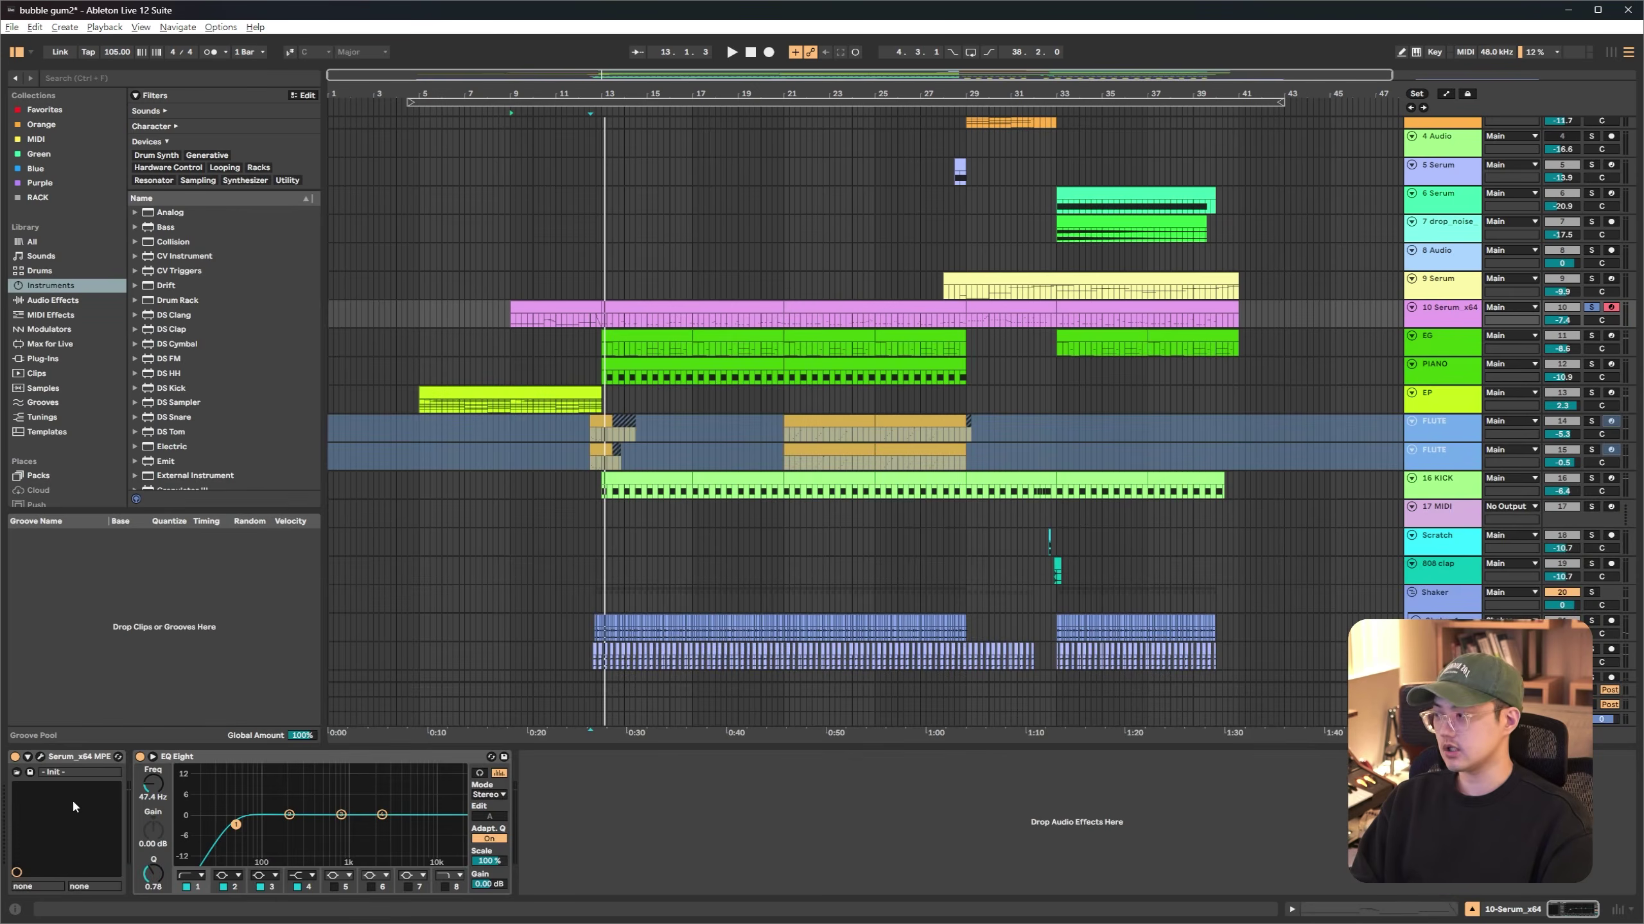
left_click(40, 757)
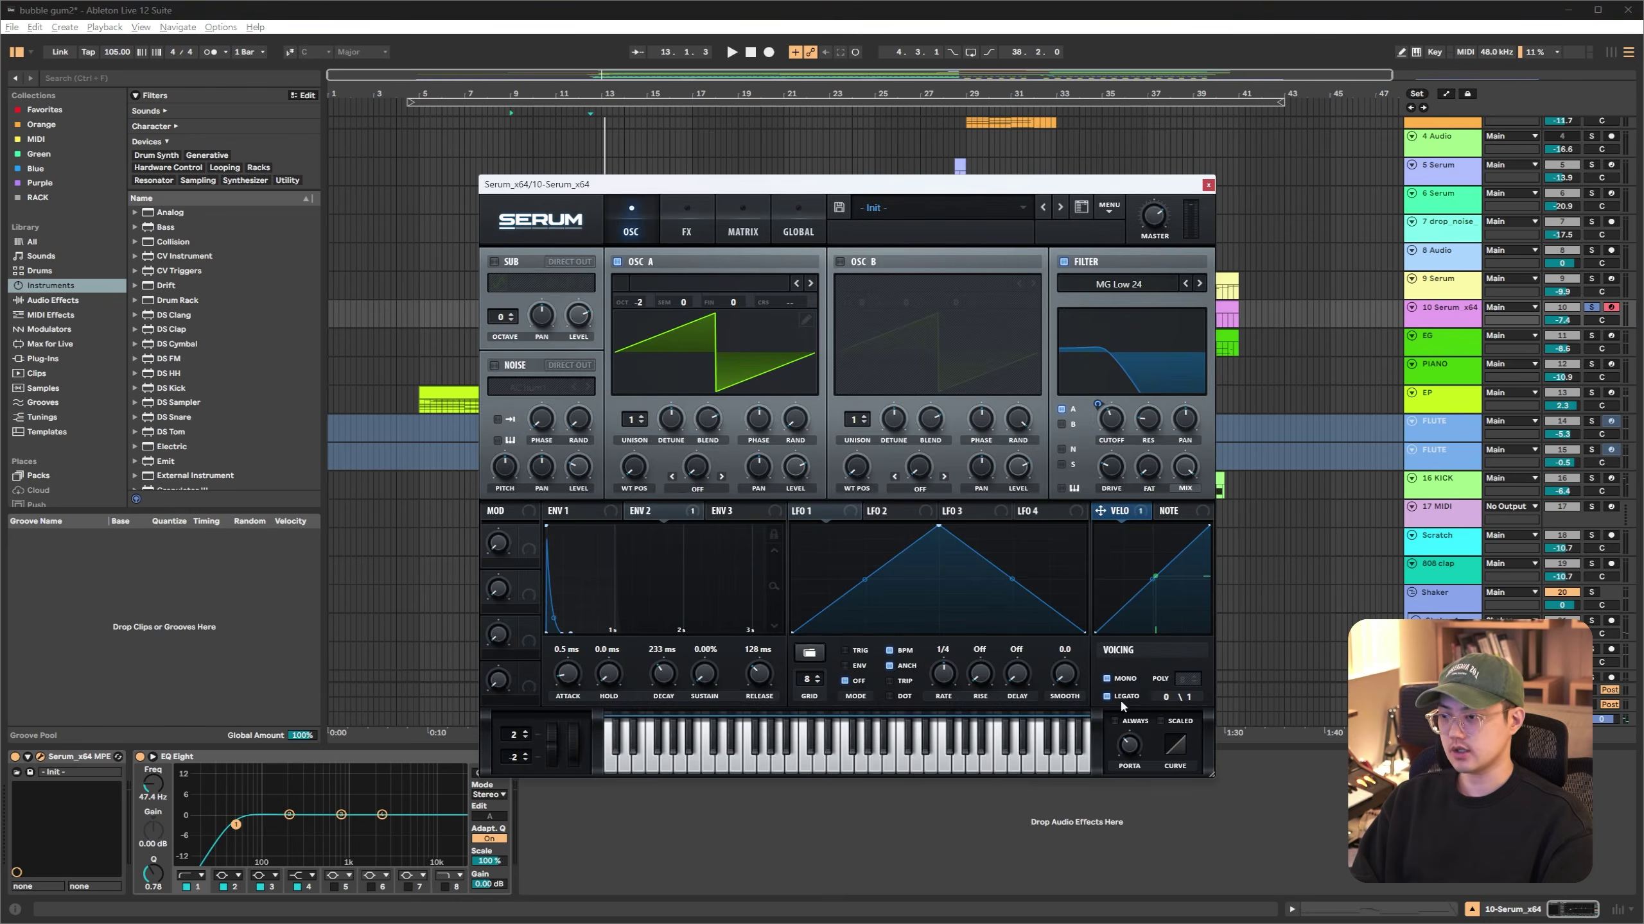
left_click(1208, 184)
left_click(582, 318)
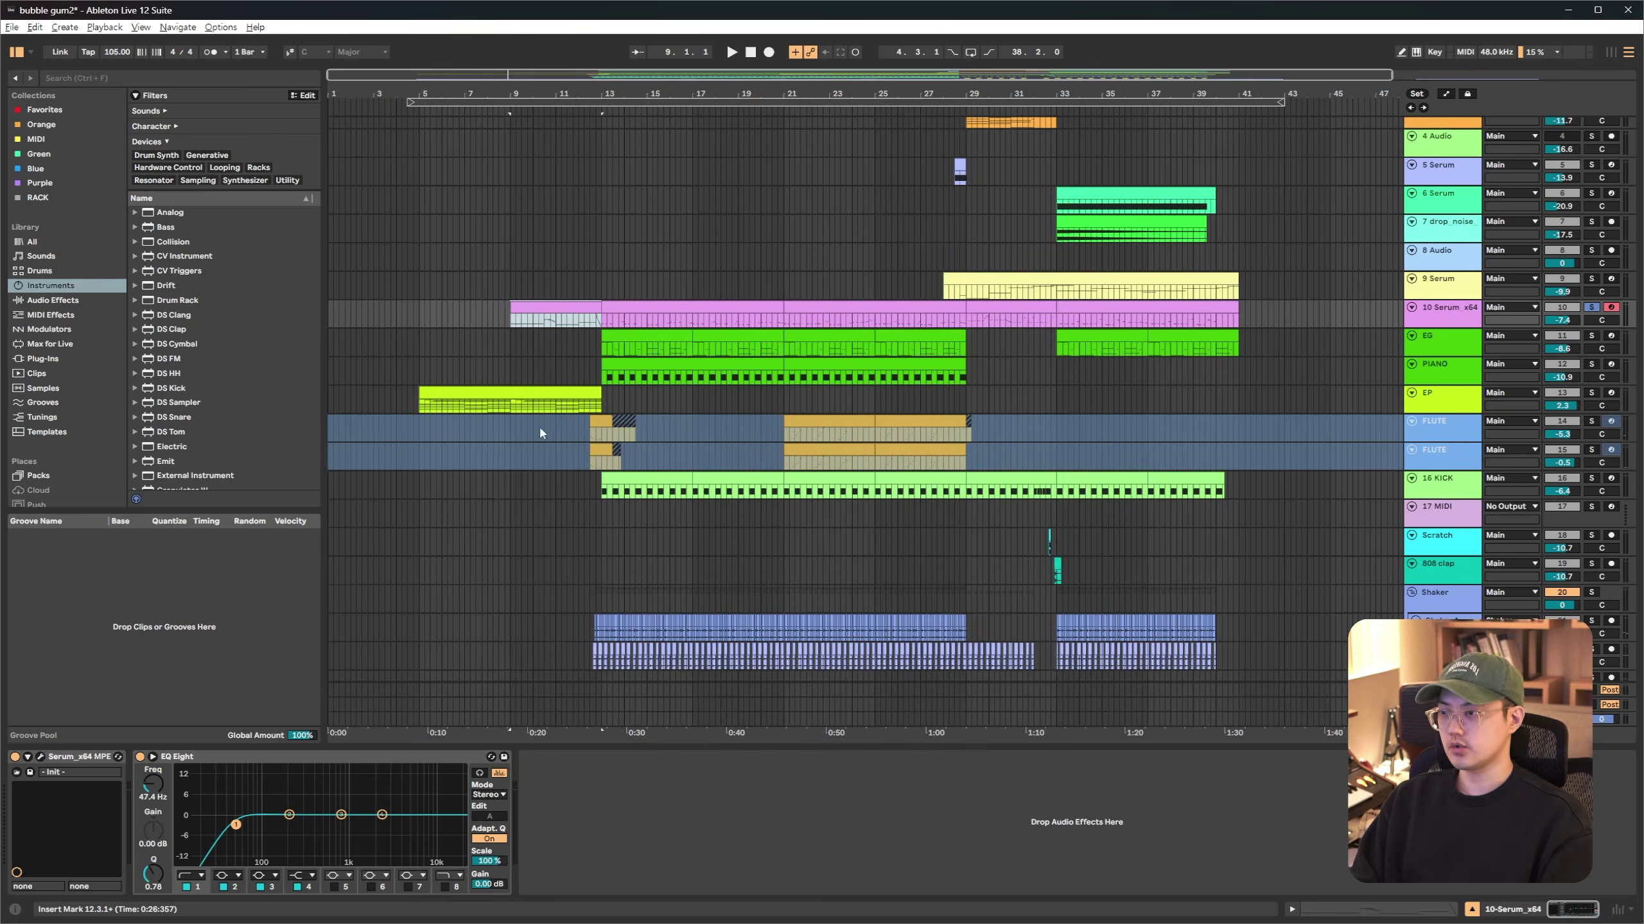
key("s")
Play the PIANO track's first clip soloed from bar 13, and take the track off solo
left_click_drag(598, 371, 996, 373)
left_click(627, 377)
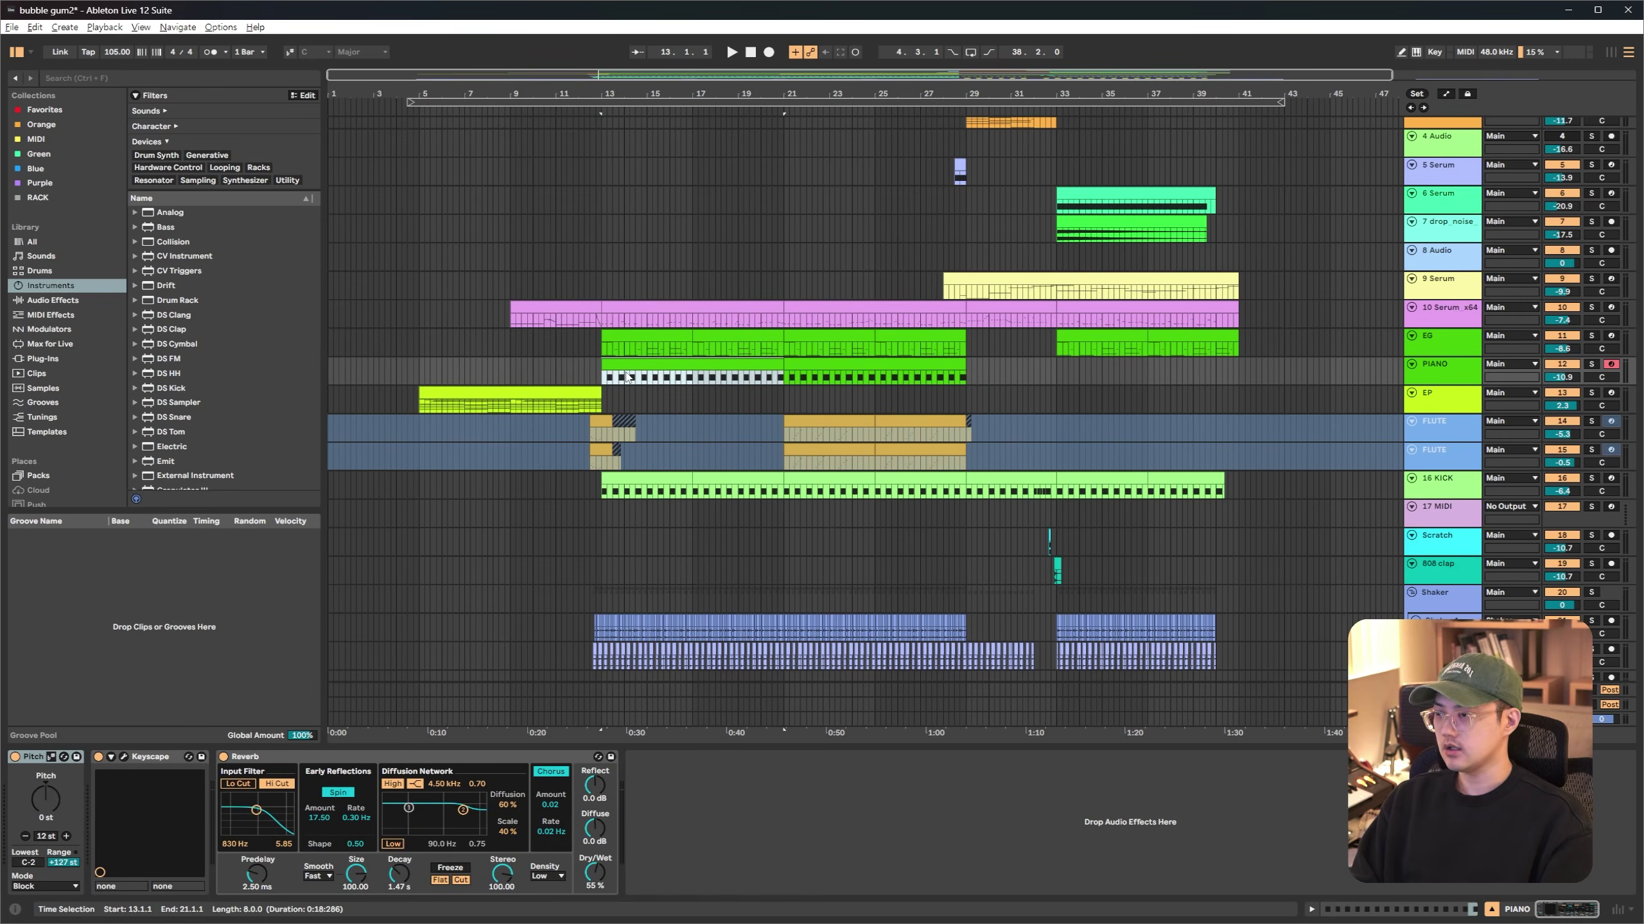
key("s")
key("space")
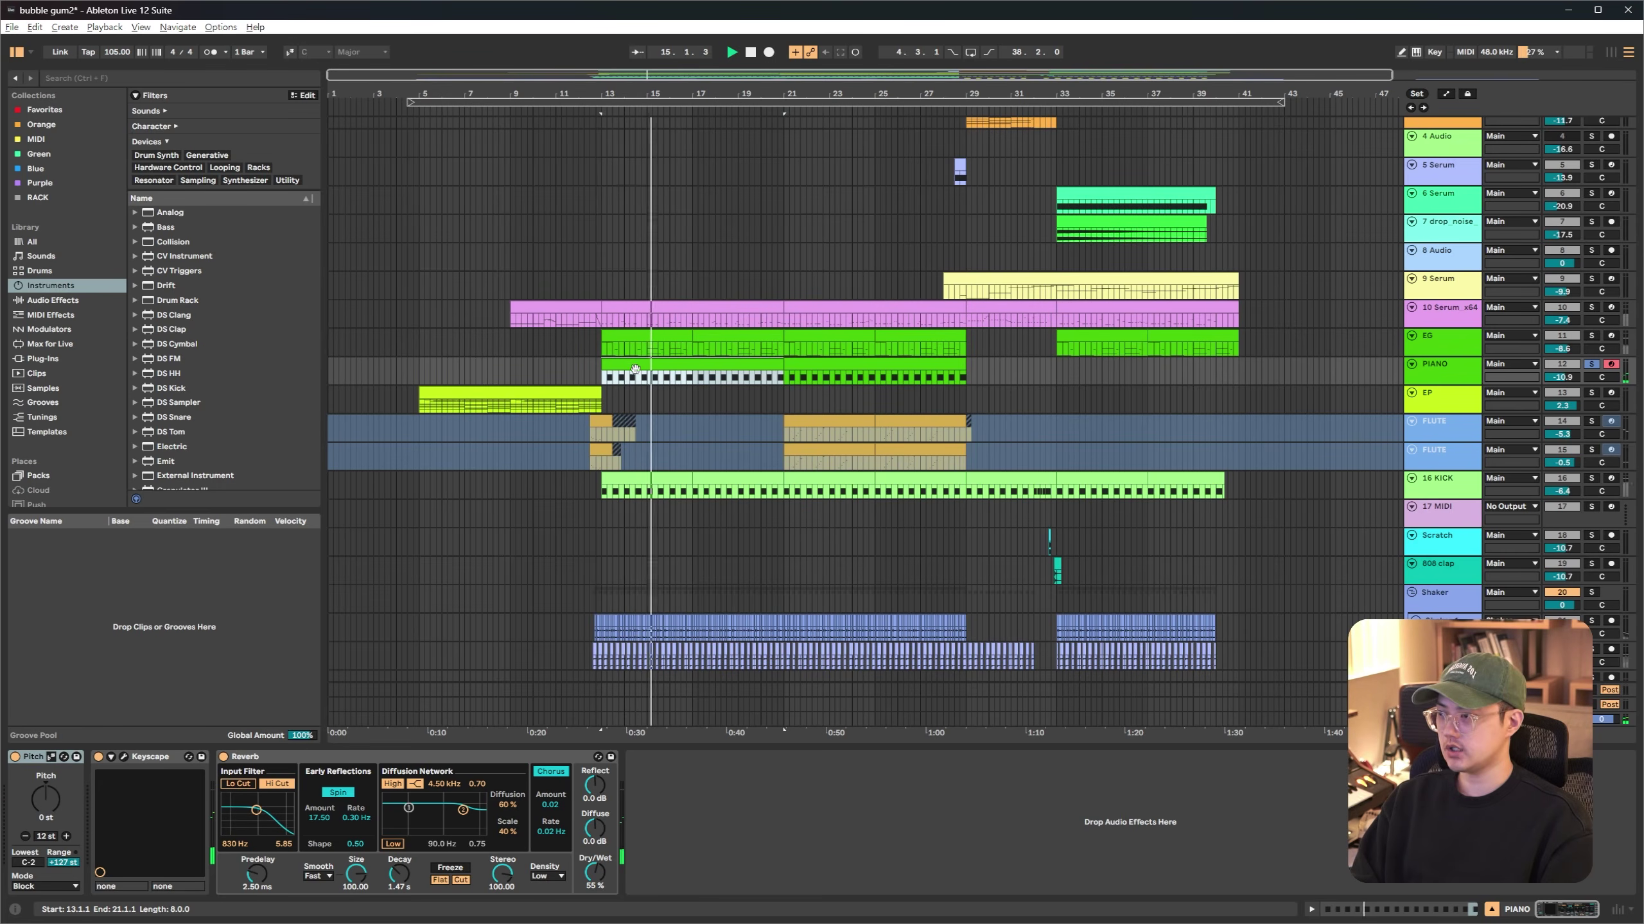
key("space")
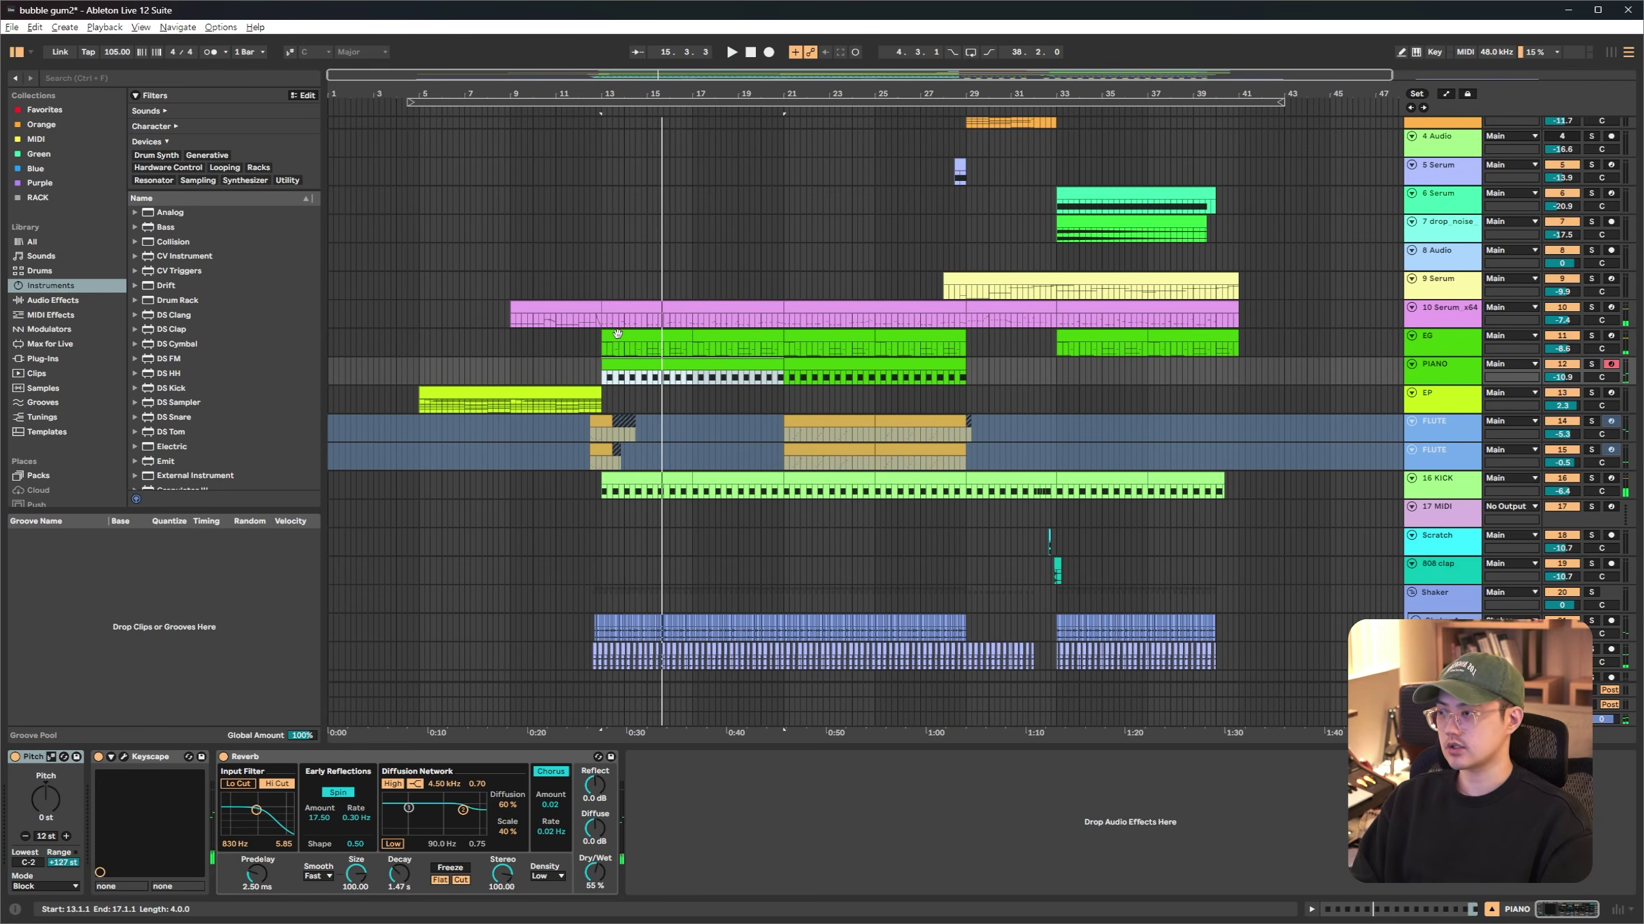
key("s")
Solo the EG track and play its first clip from bar 13
left_click(645, 355)
key("s")
key("space")
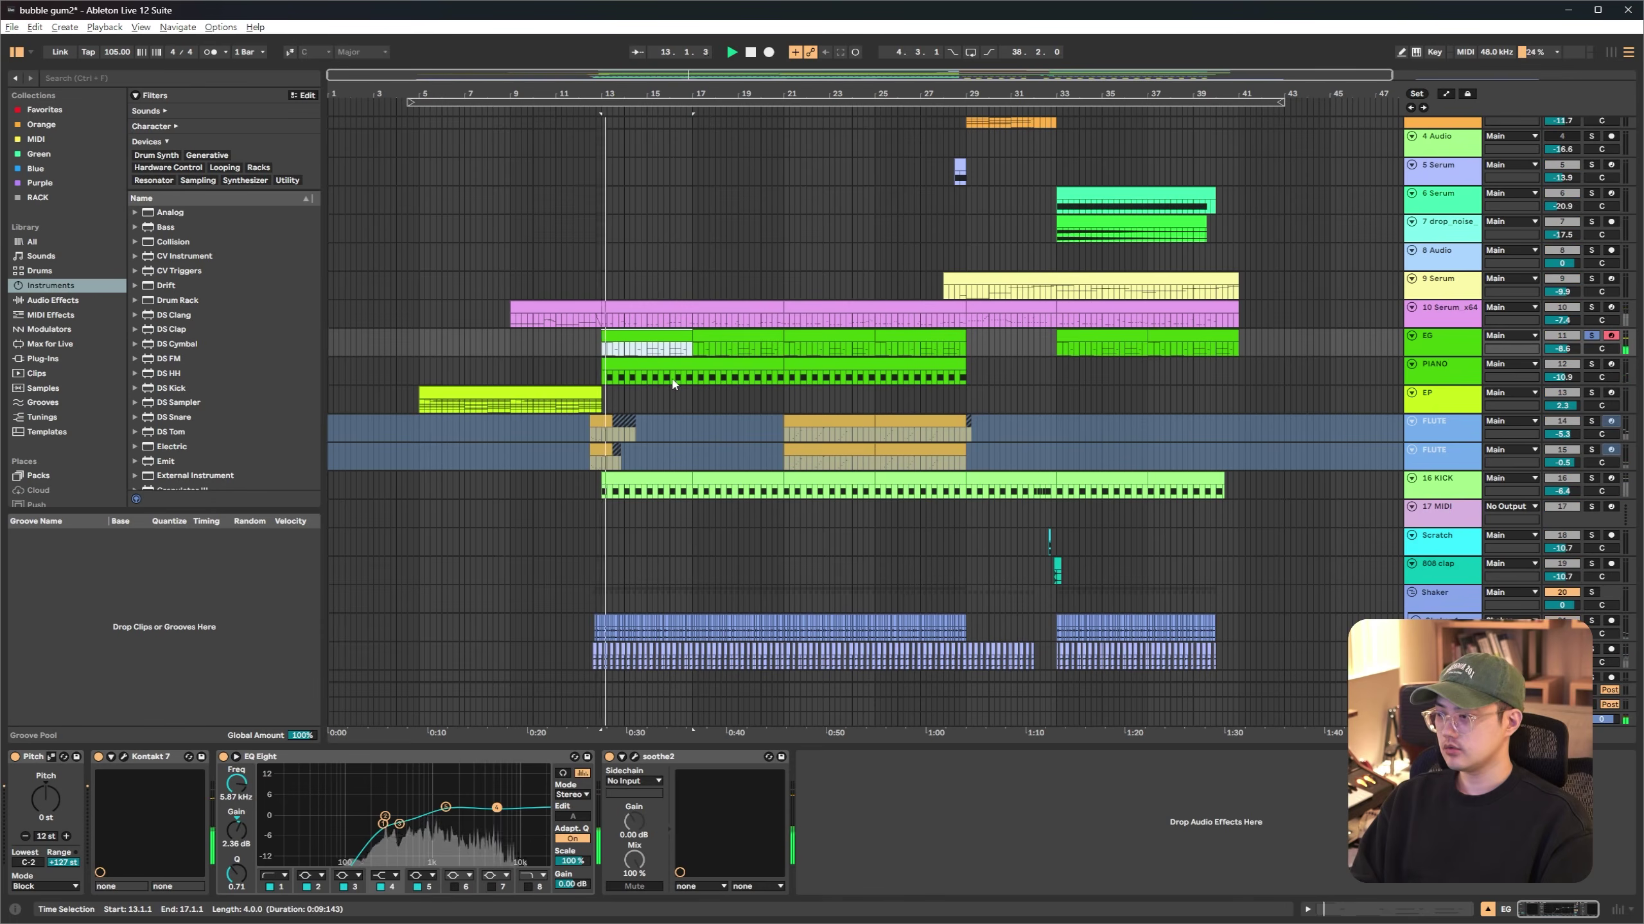
key("space")
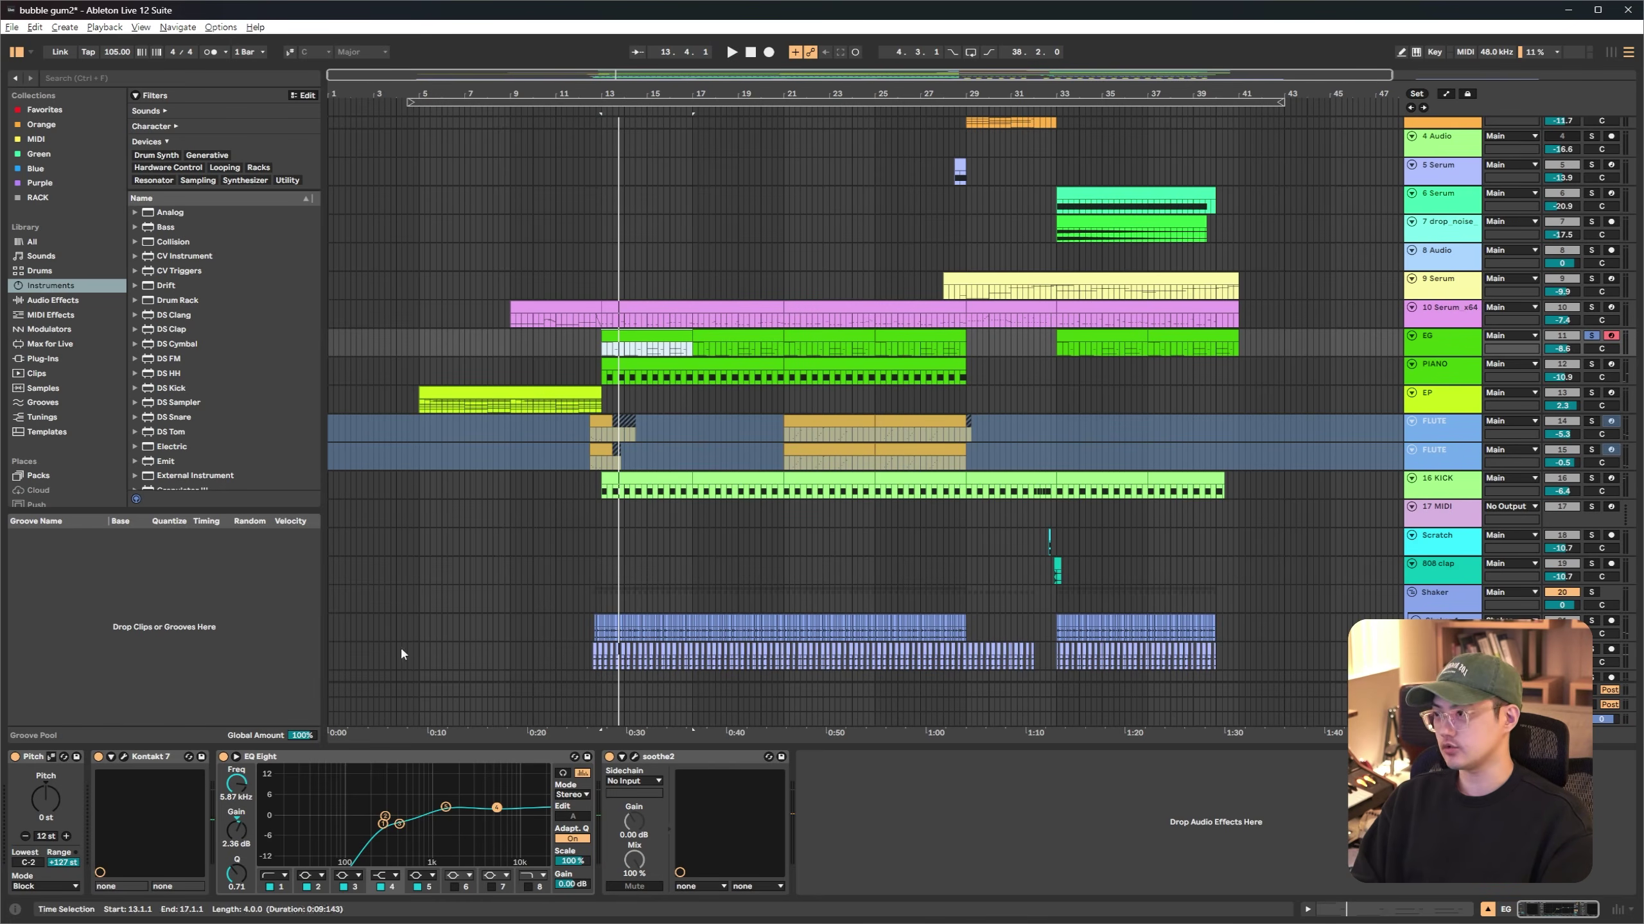
List the Dbm7 voicings in the chord map of Scarbee Funk Guitarist on the EG track, and close Kontakt
left_click(124, 757)
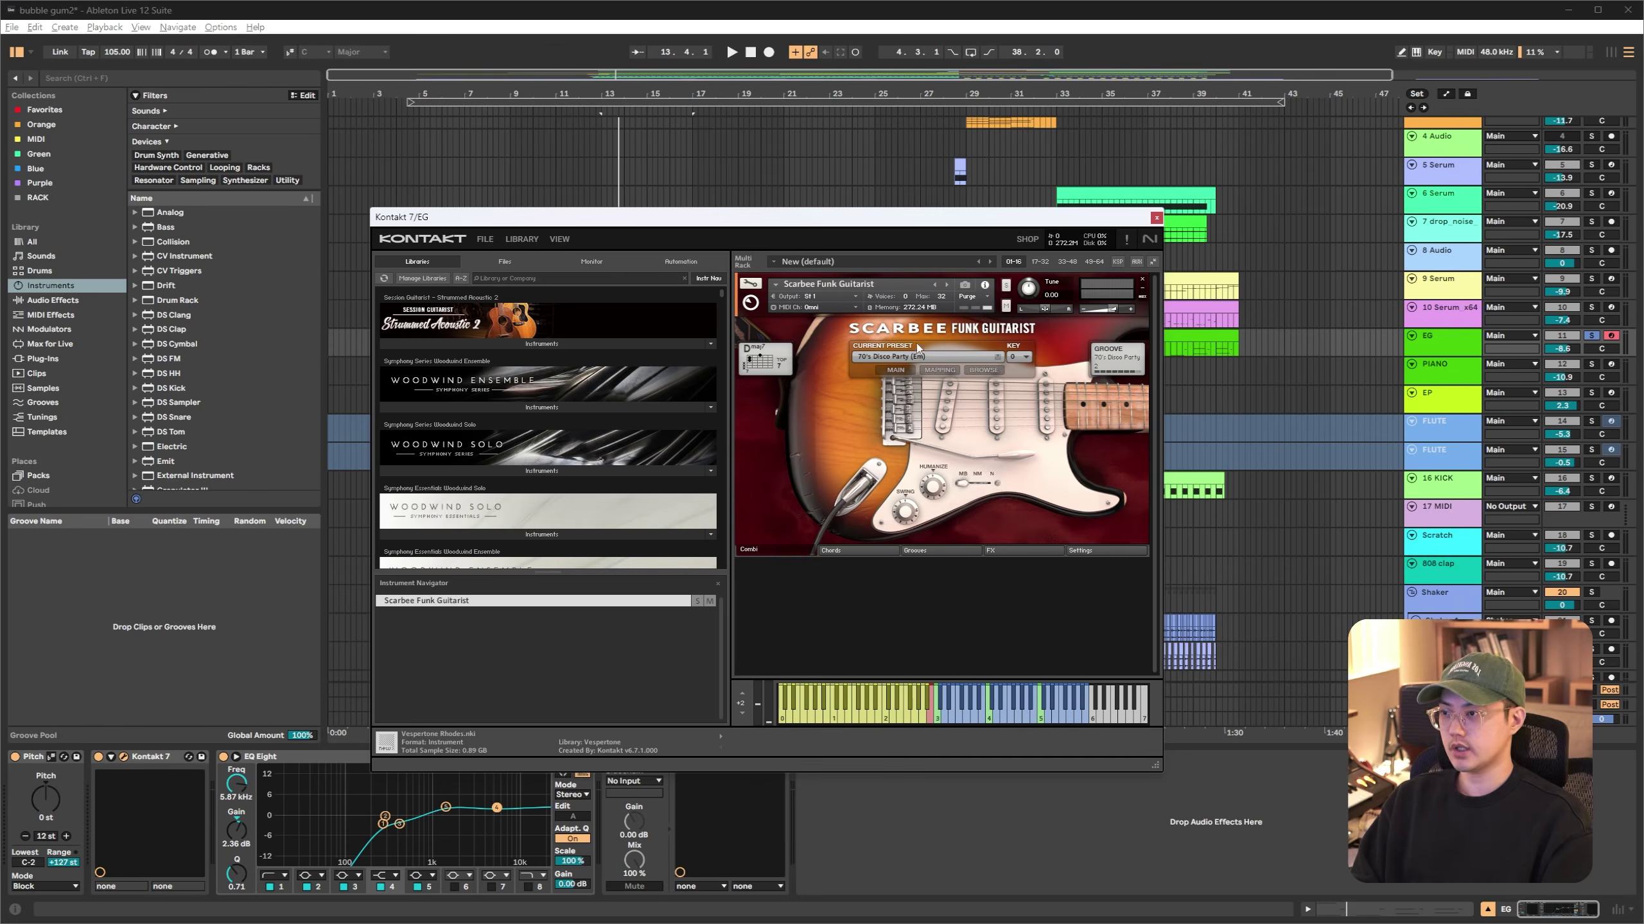
left_click(866, 551)
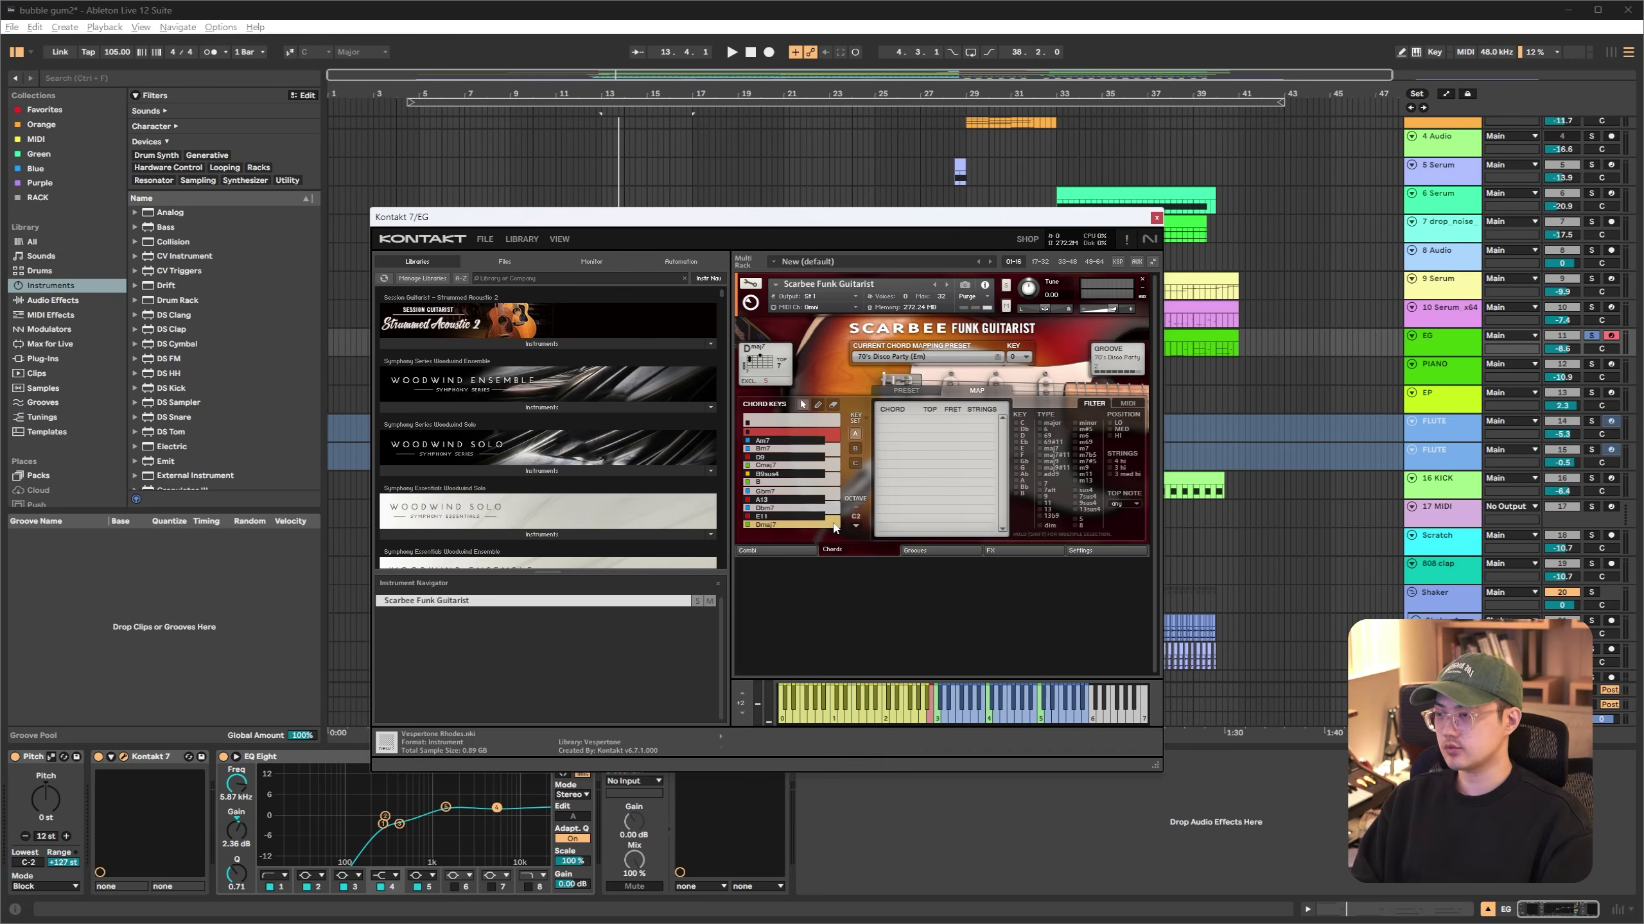
left_click(817, 404)
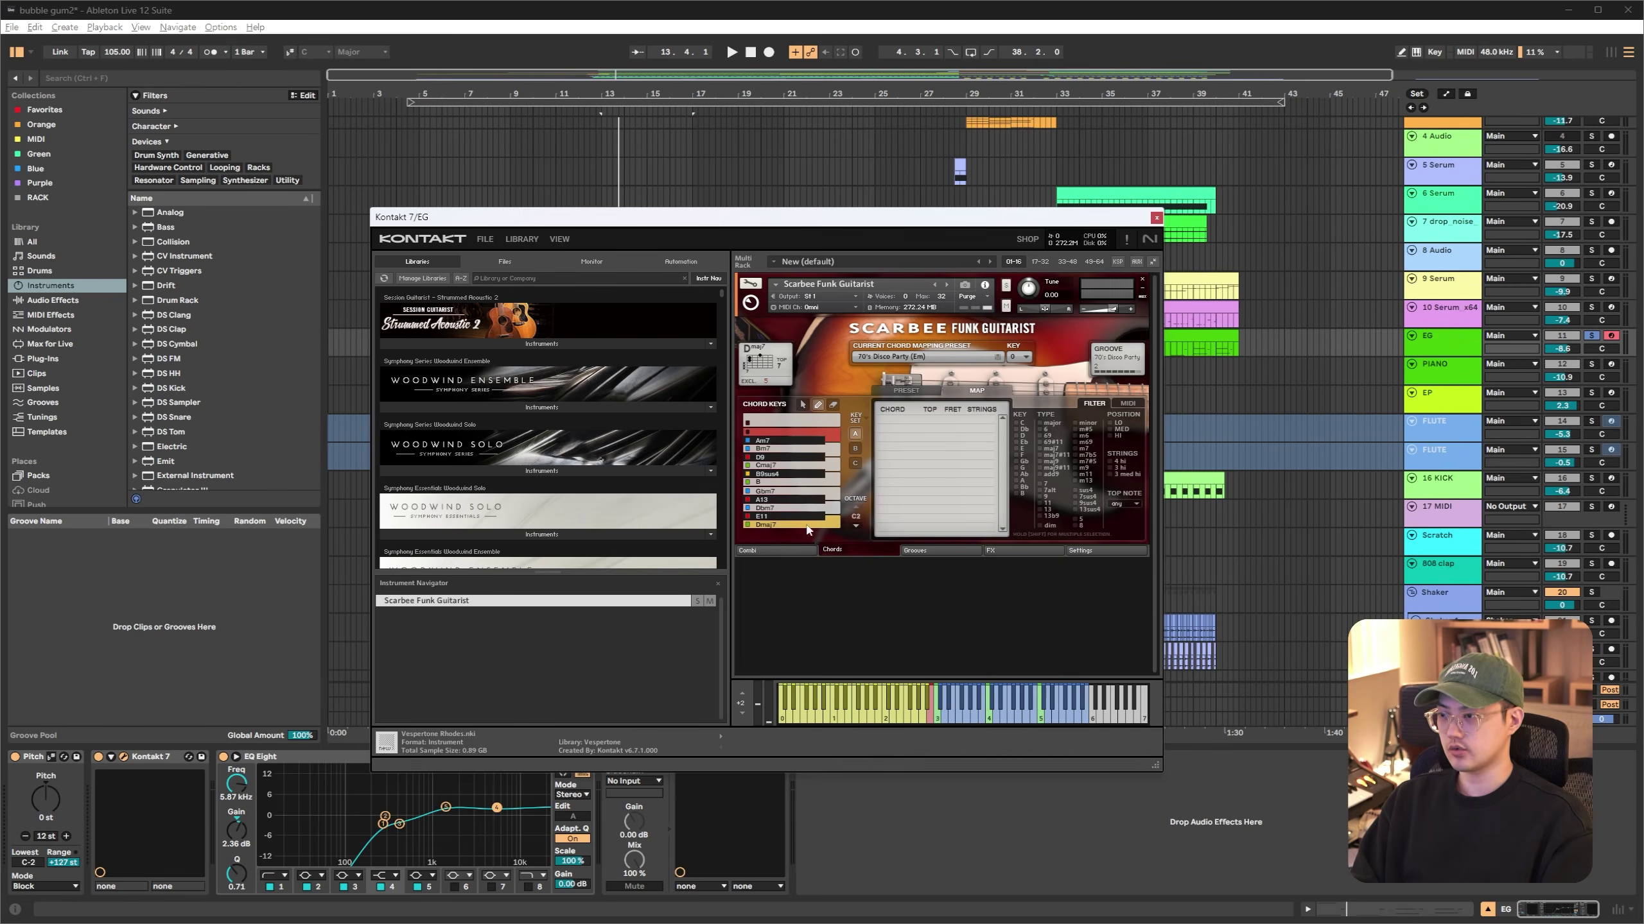
left_click(1016, 435)
left_click(1039, 449)
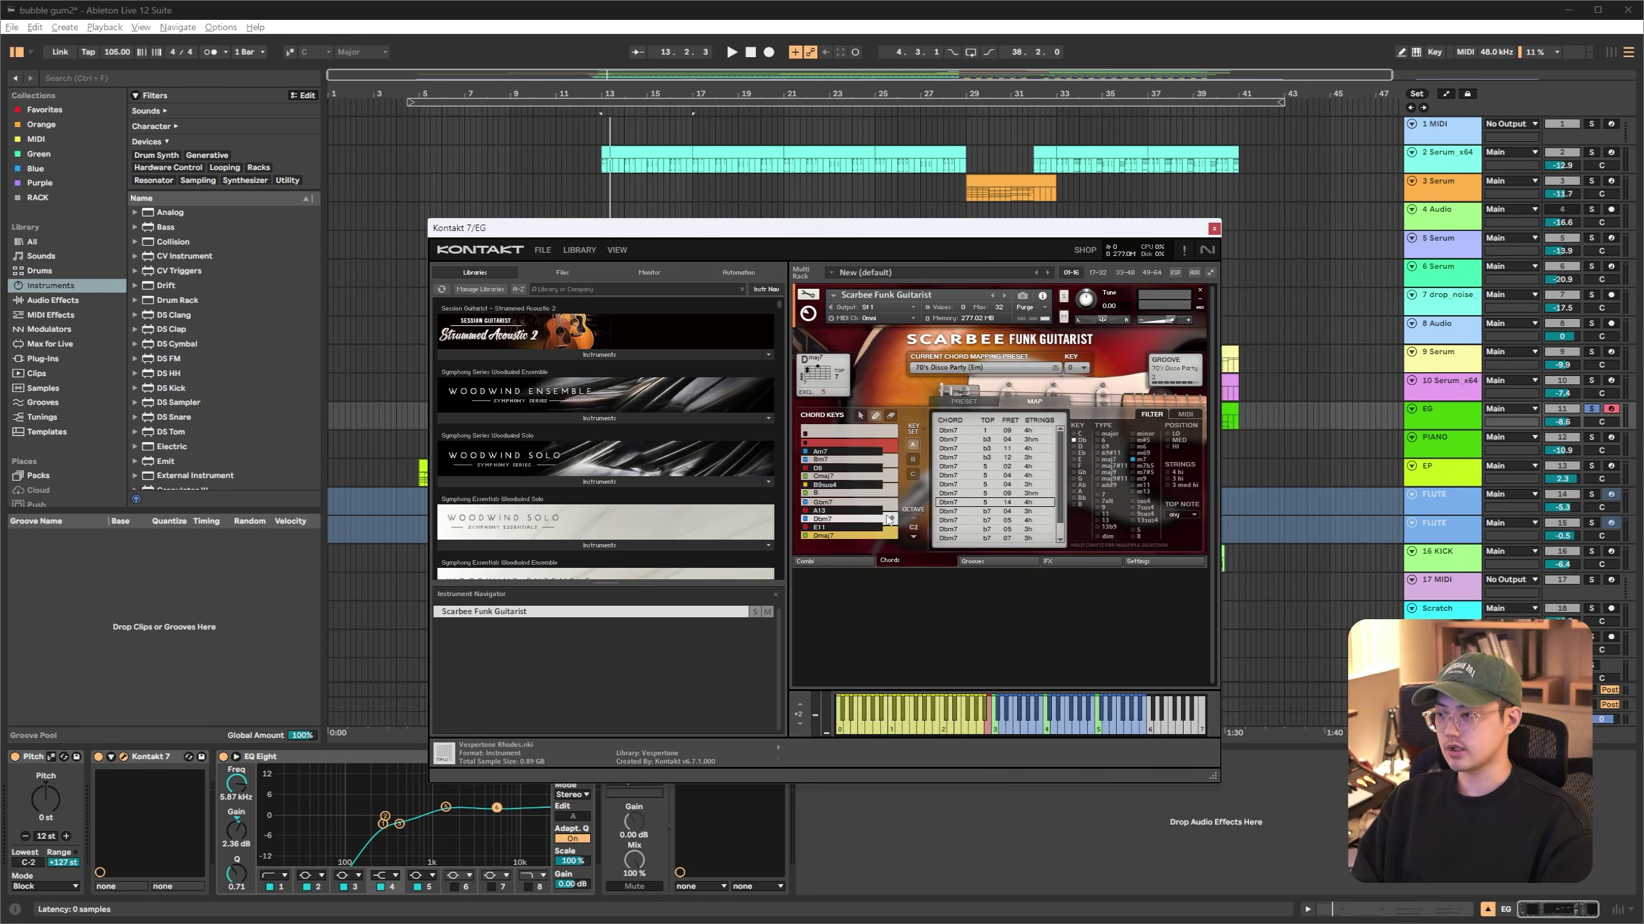
left_click(1214, 229)
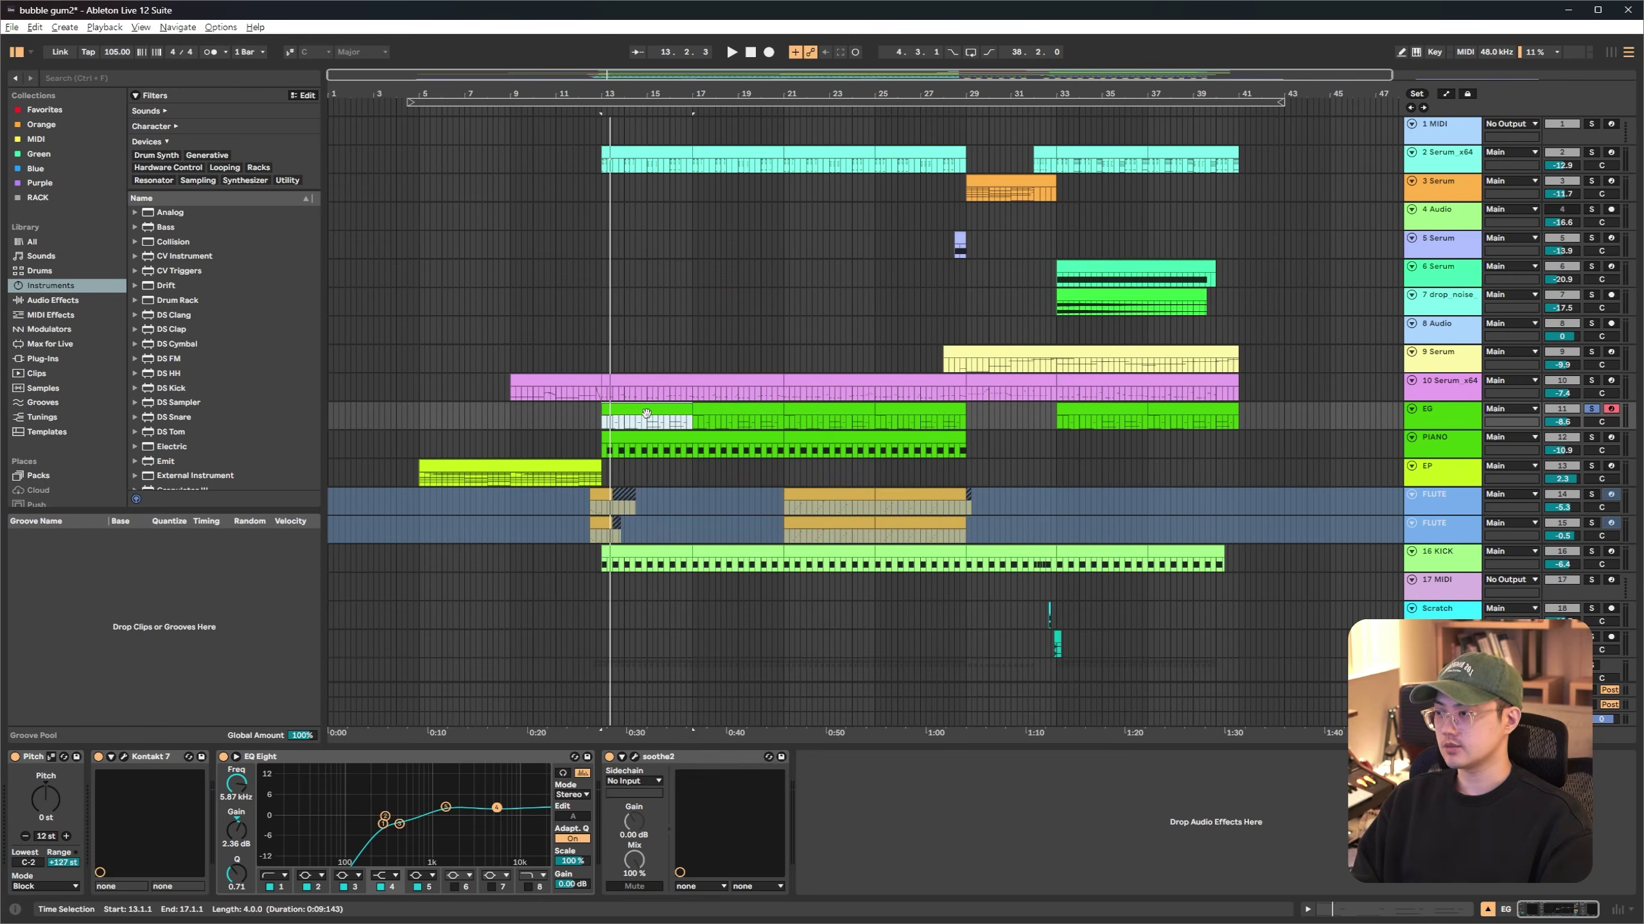
Examine the notes of the EG track's first clip and return to its Kontakt chord map
double_click(625, 420)
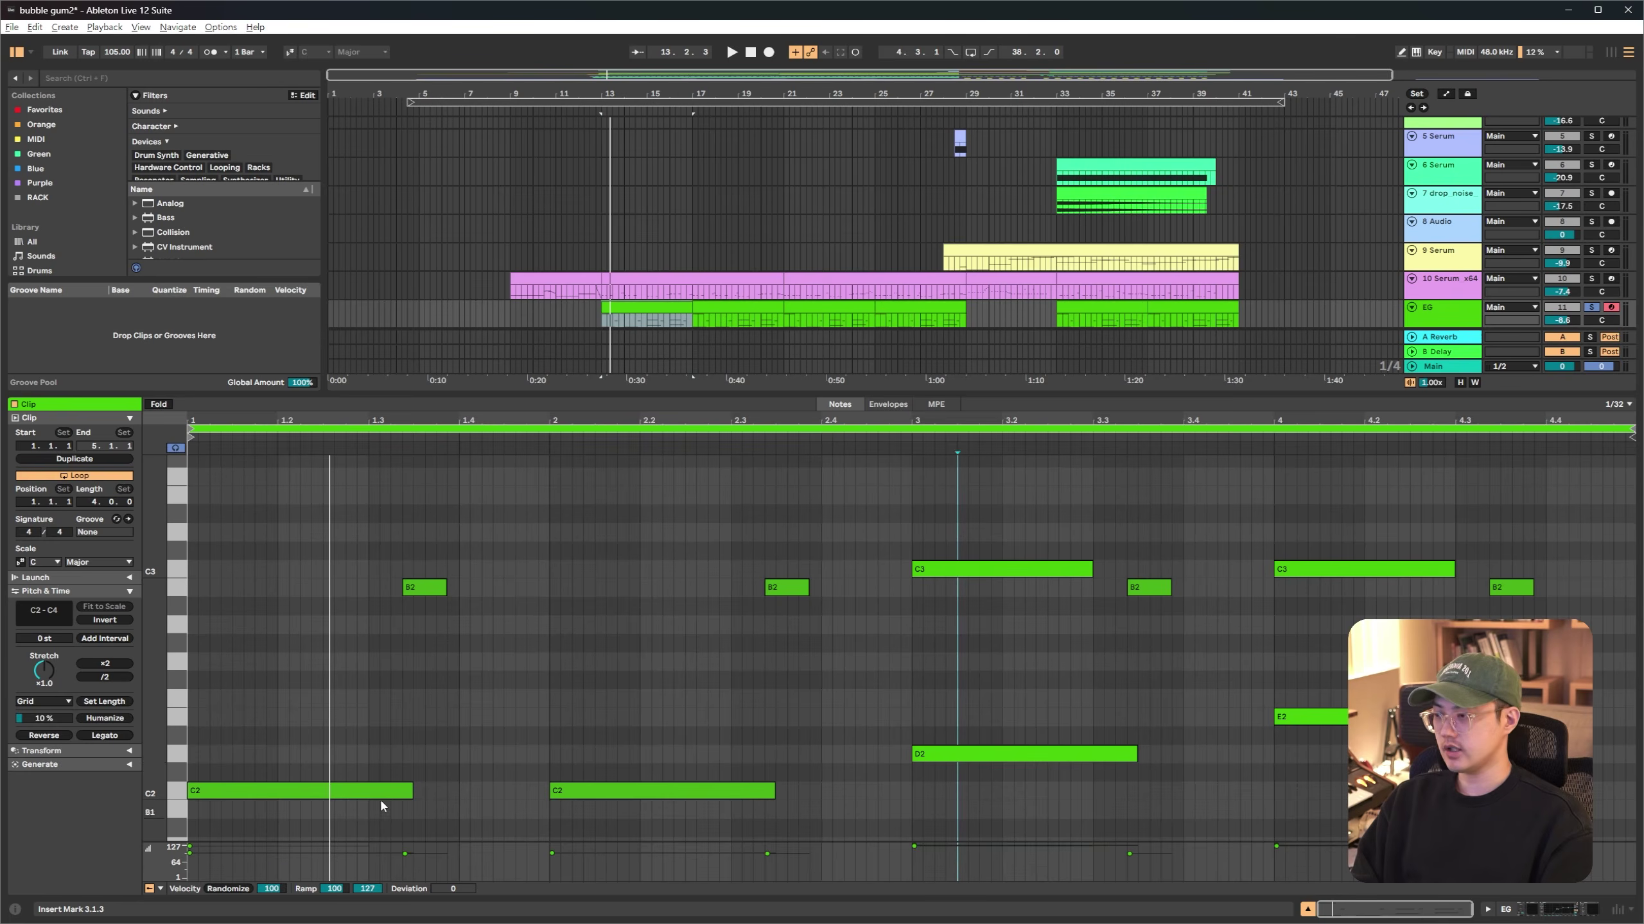
key("shift+Tab")
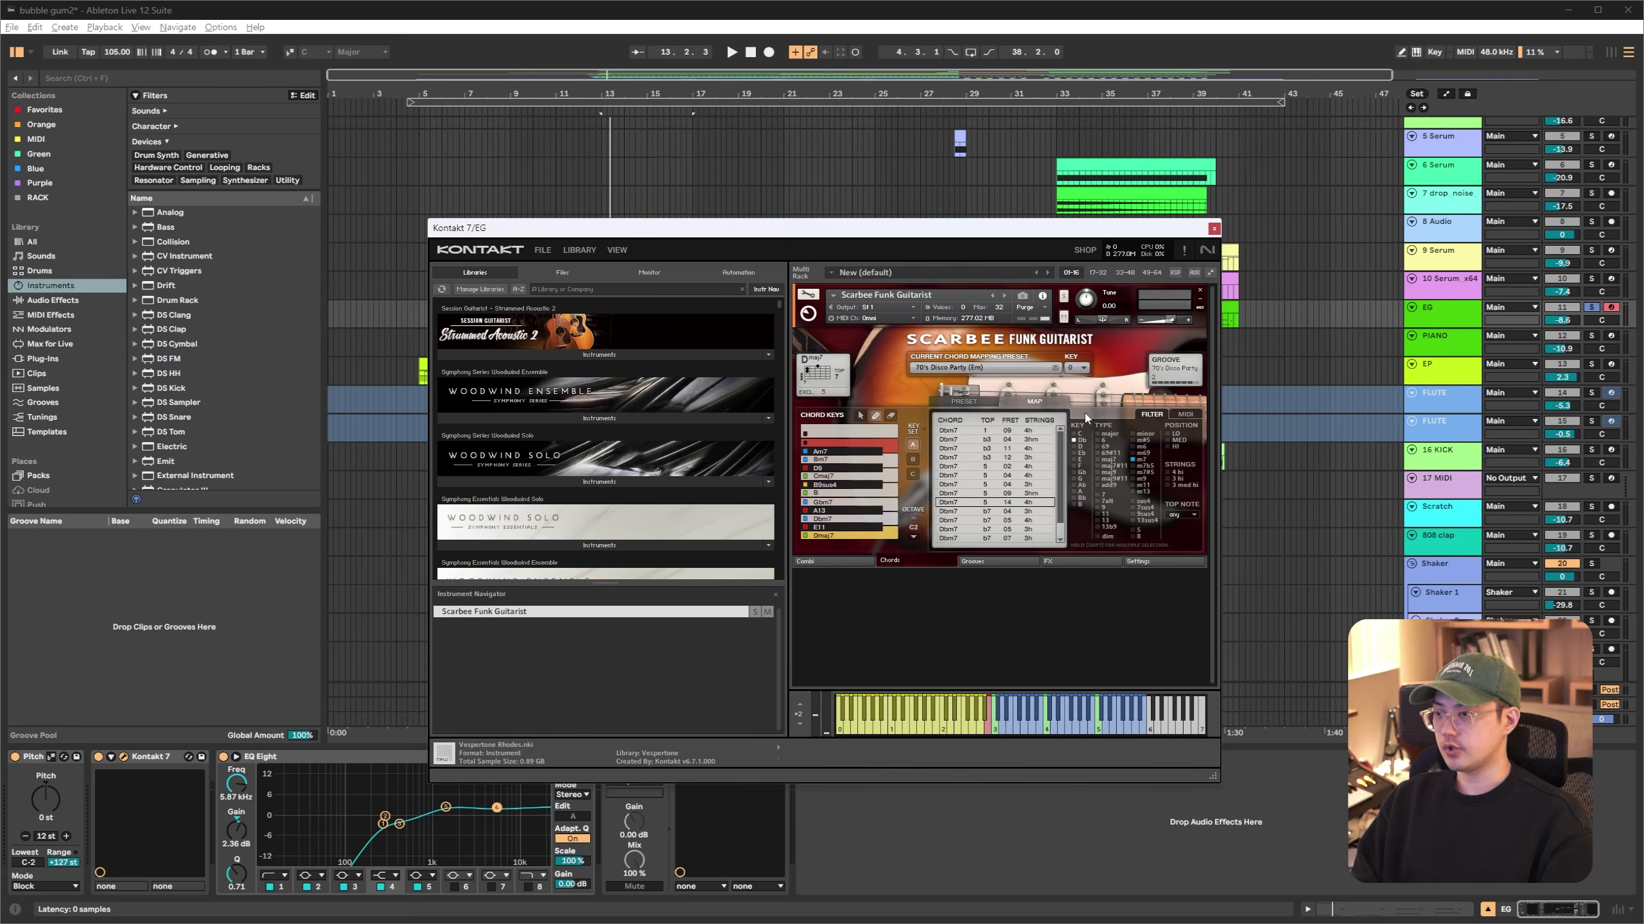
Show the groove keys of Scarbee Funk Guitarist in the C3 octave and briefly play the EG clip
left_click(988, 566)
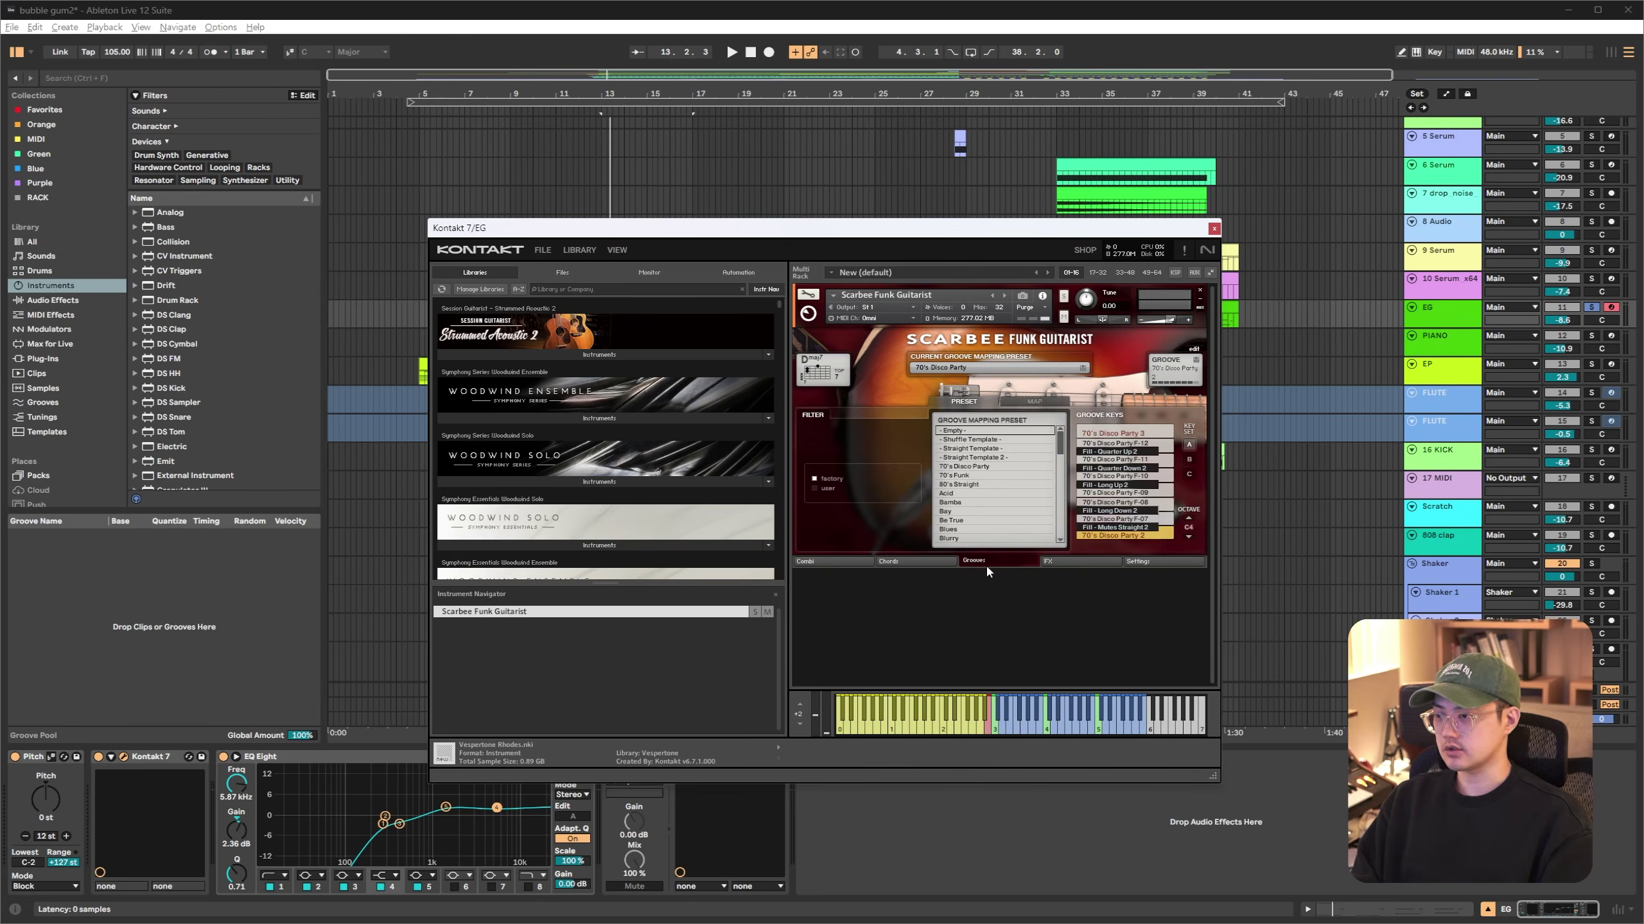
left_click(1184, 537)
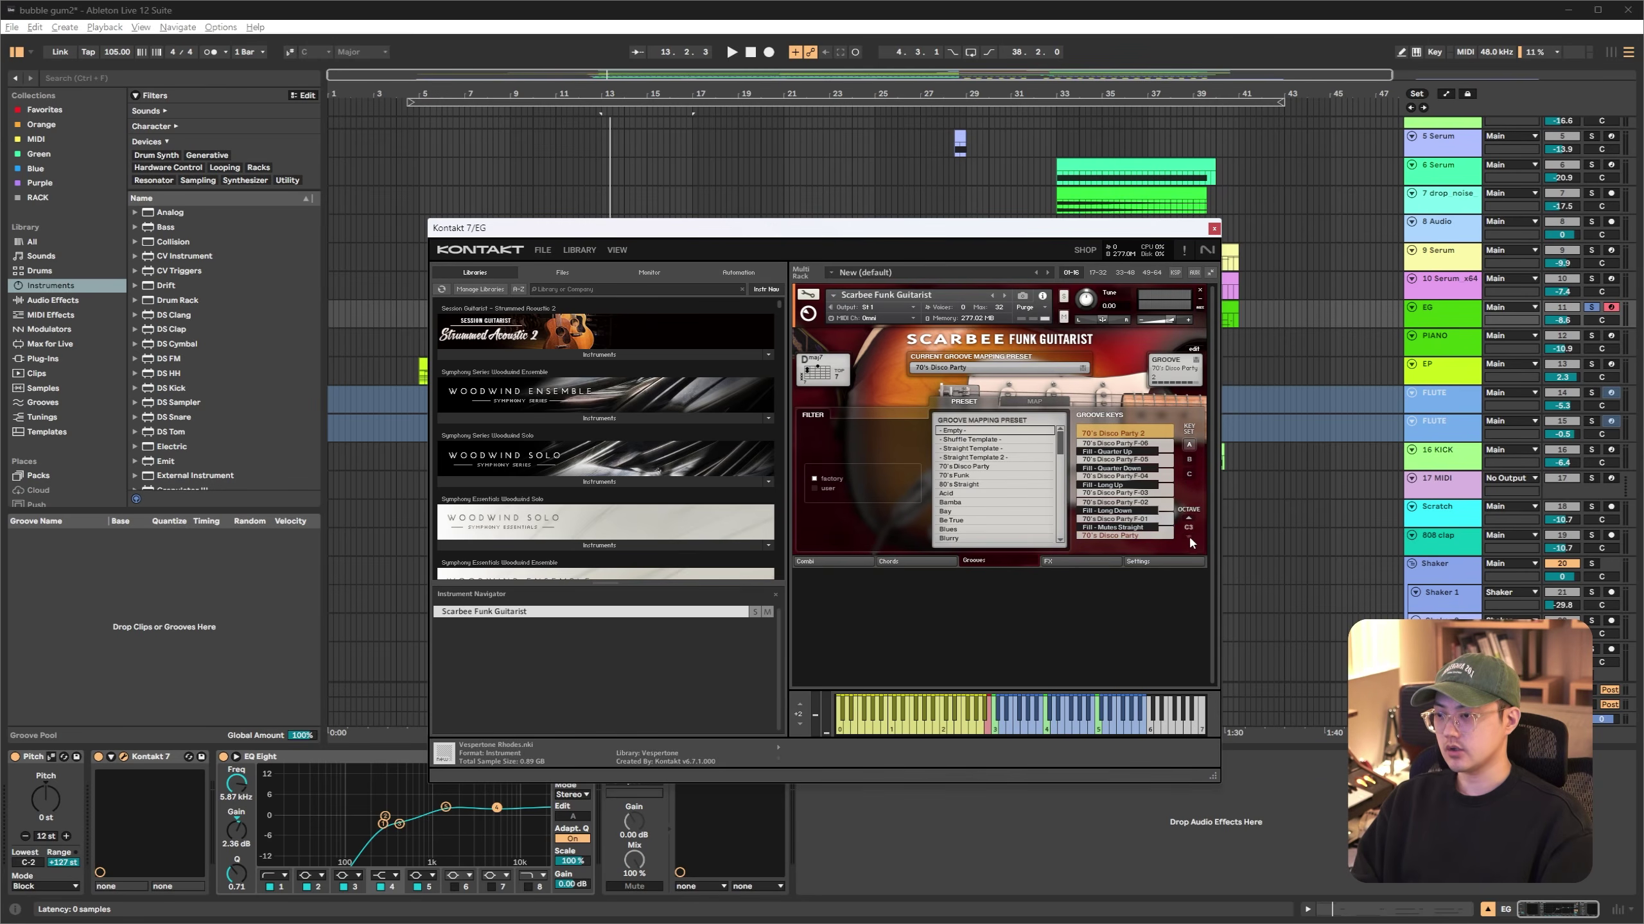
key("space")
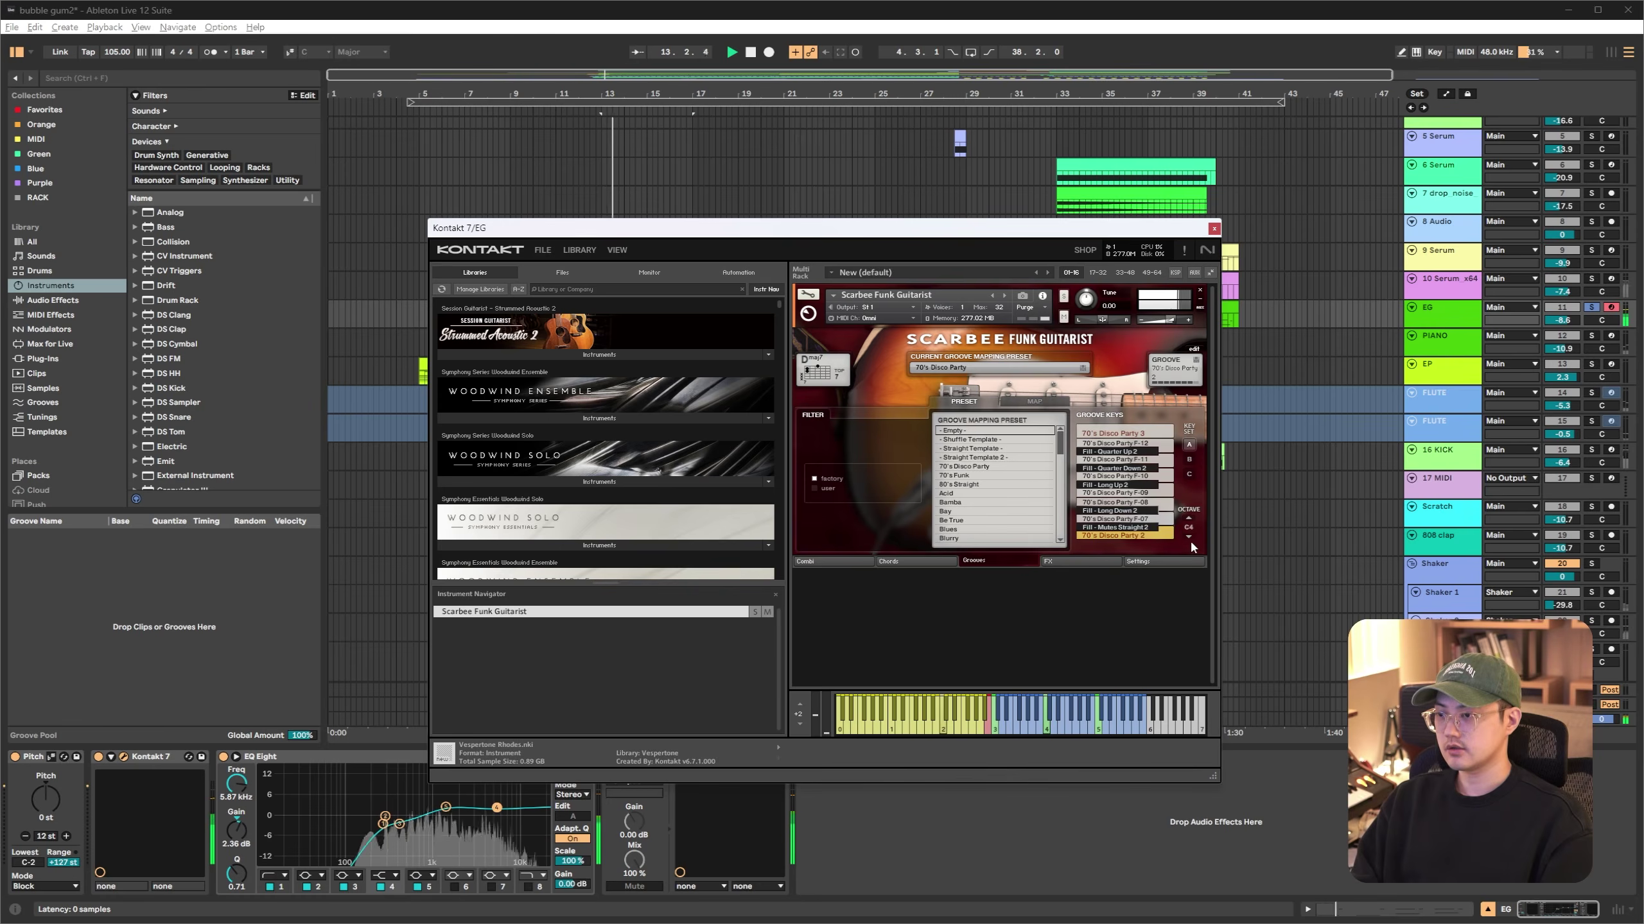
key("space")
Move the Kontakt window below the EG track and play its first clip while watching the groove keys
left_click_drag(822, 228, 855, 489)
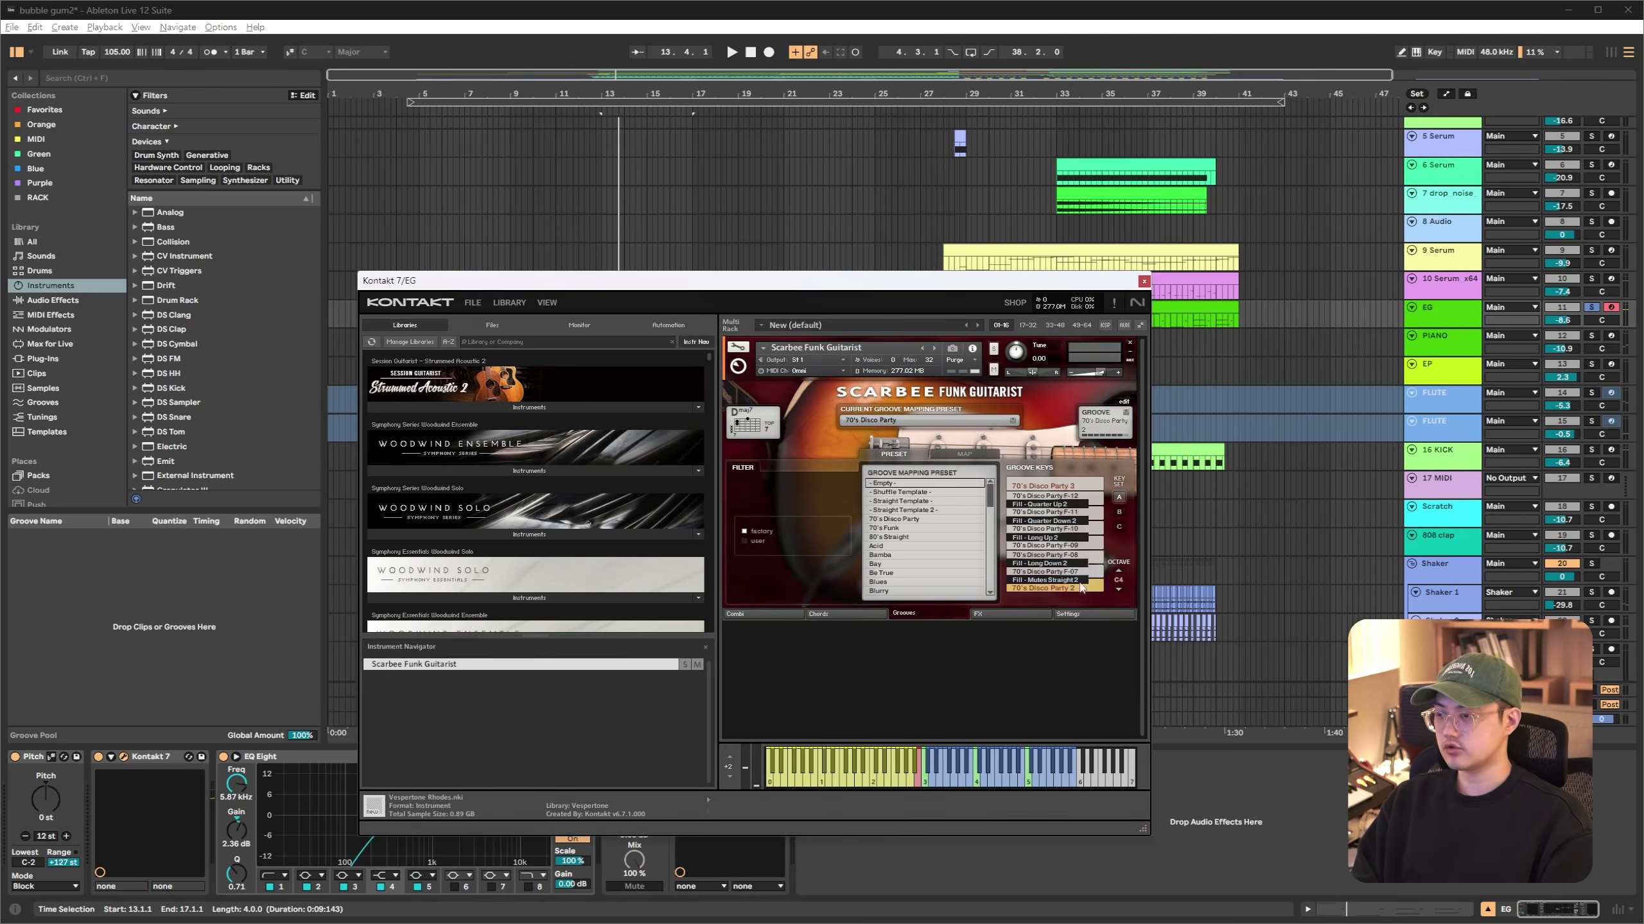
key("space")
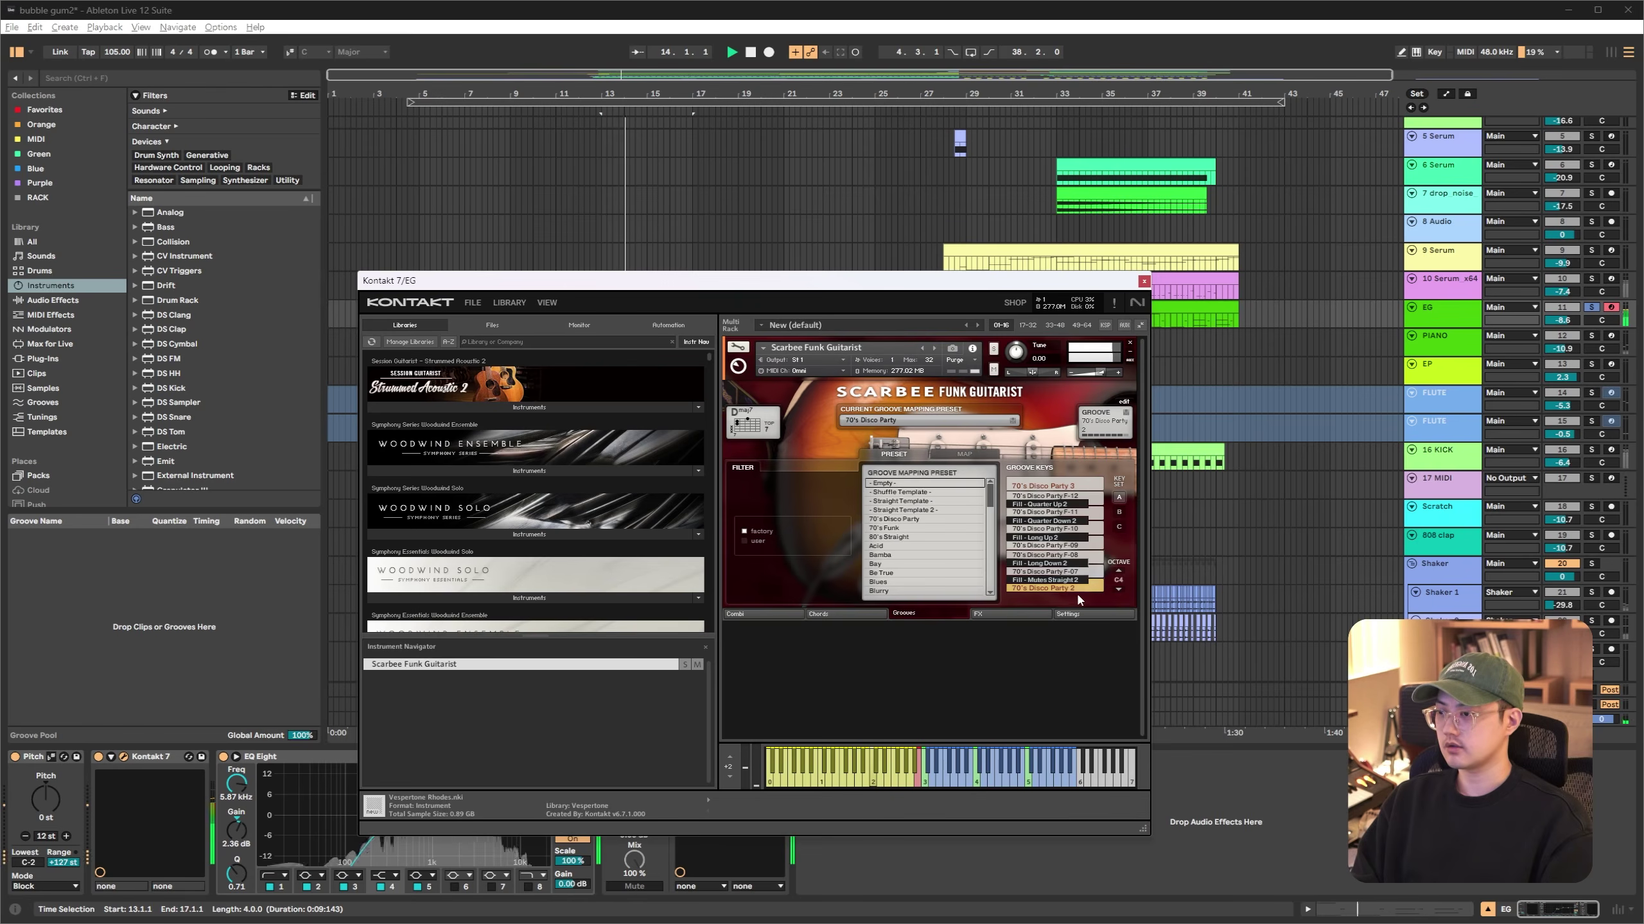
left_click_drag(878, 286, 829, 399)
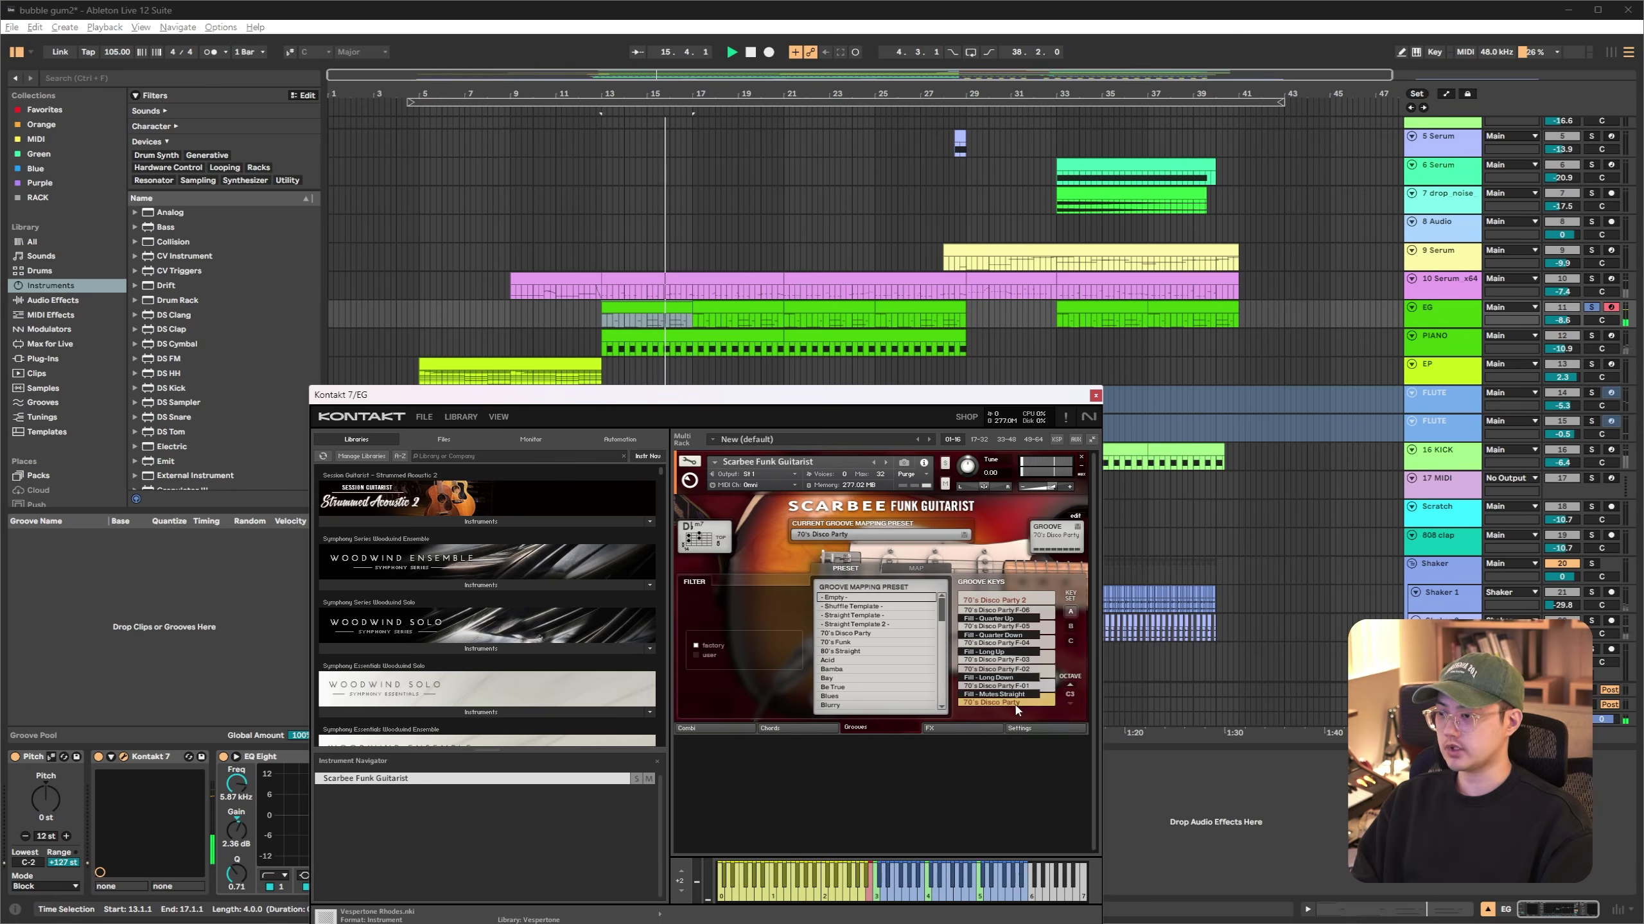
key("space")
Open the notes of the EG track's first clip, move the Kontakt window up clear of them, and hide it
double_click(663, 312)
left_click_drag(667, 403, 569, 17)
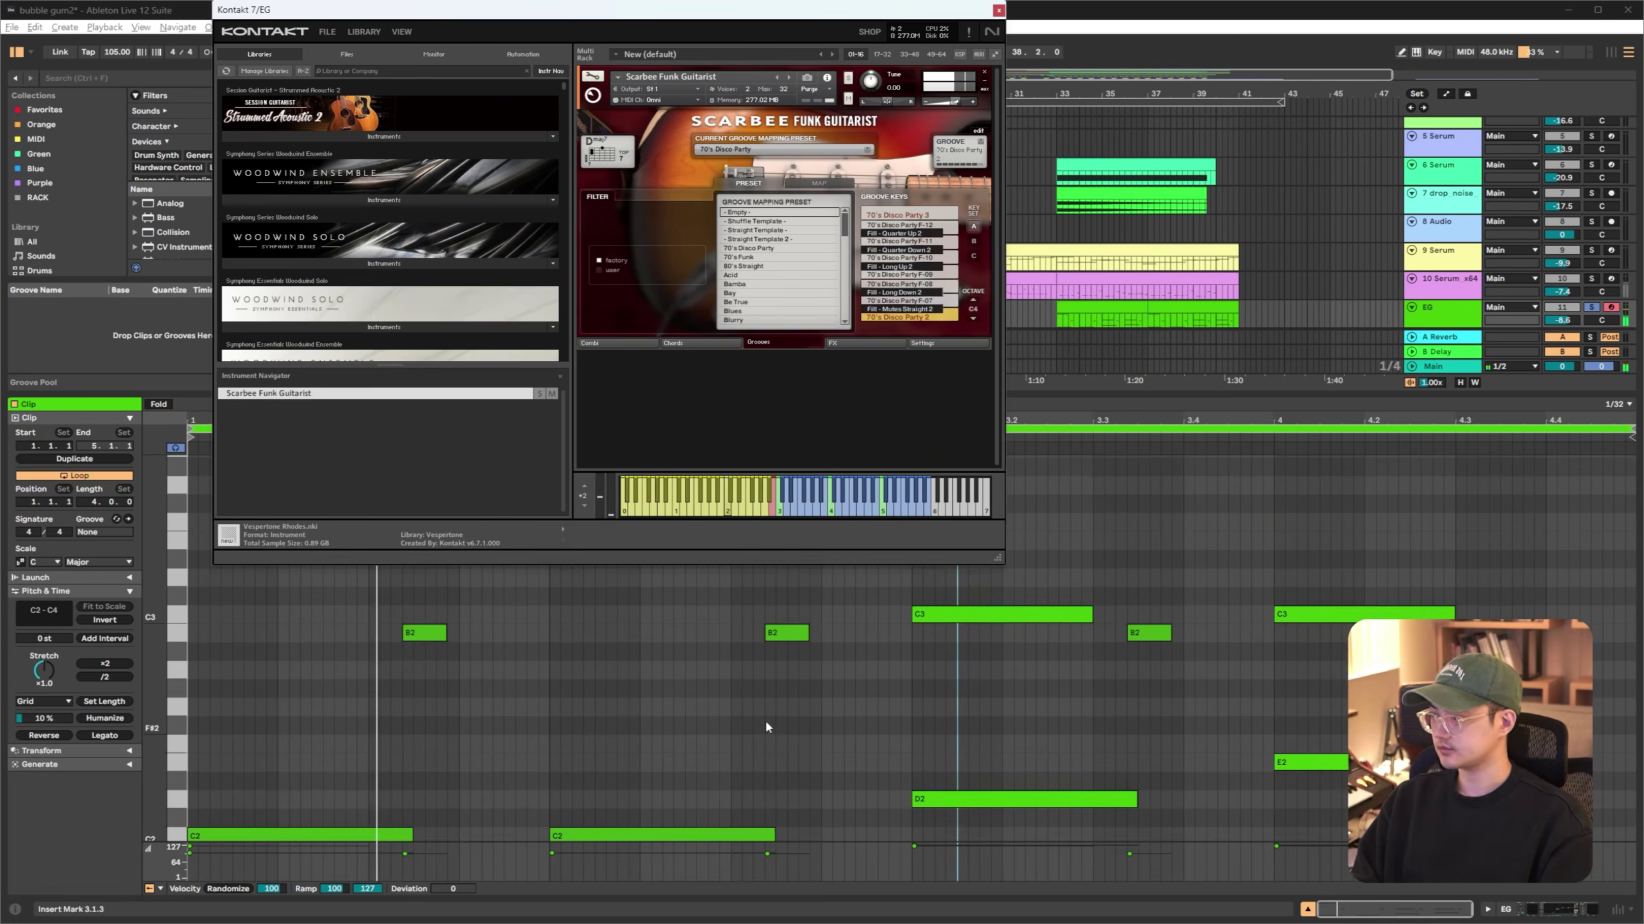
key("ctrl+alt+p")
Play the EG clip from its start and examine its notes between C2 and C4
scroll(925, 694, "up", 3)
key("space")
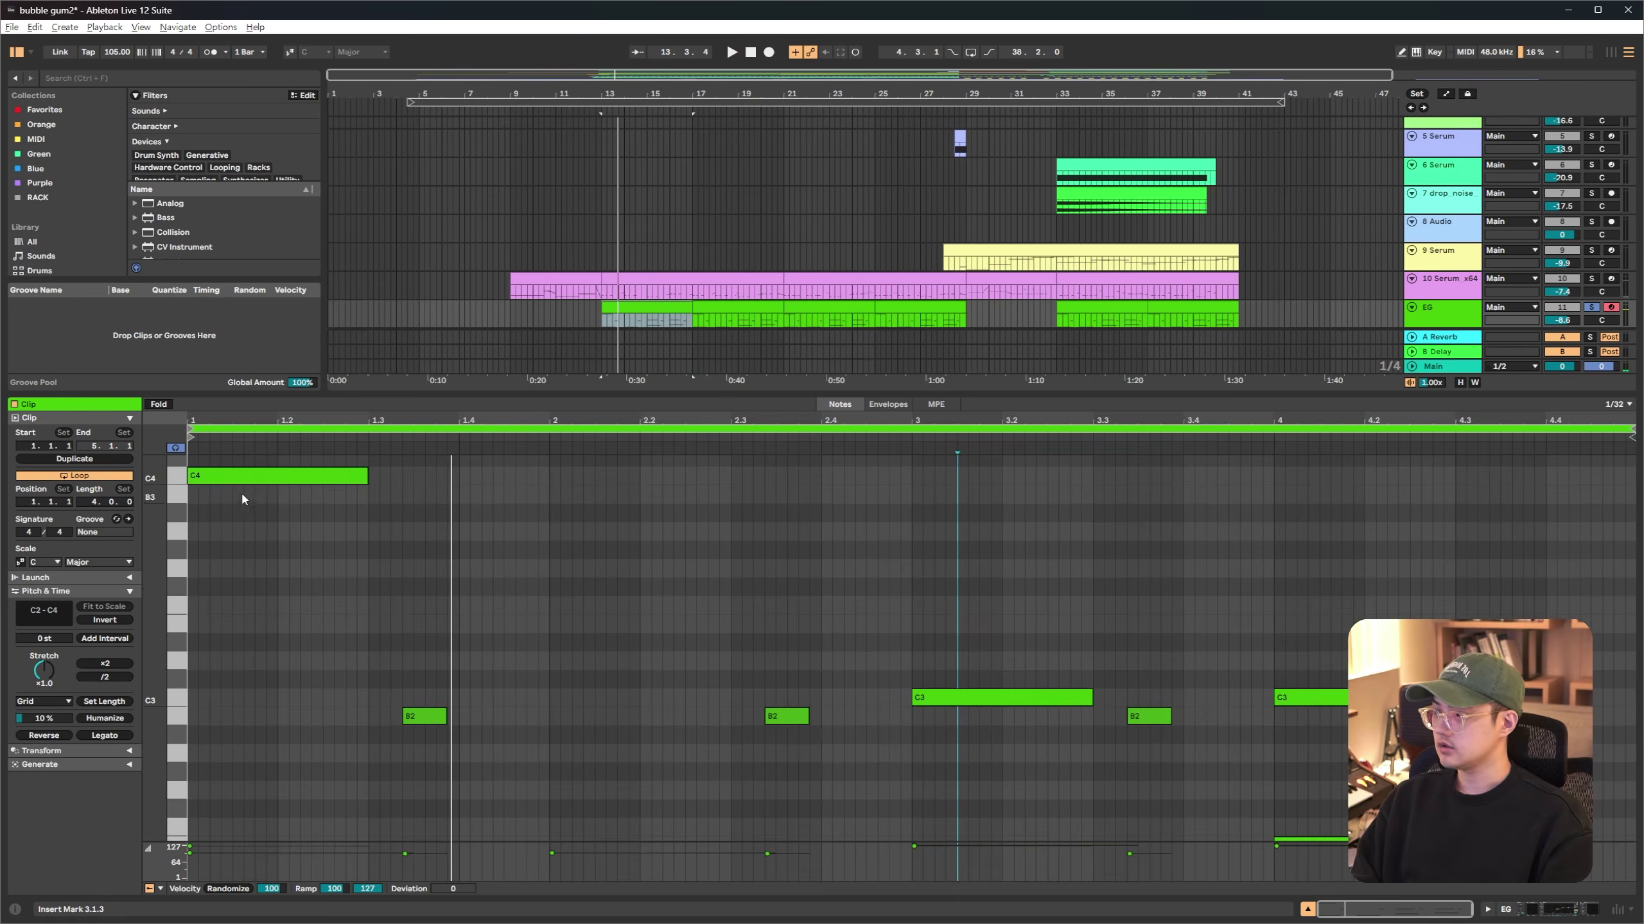
scroll(241, 493, "up", 1)
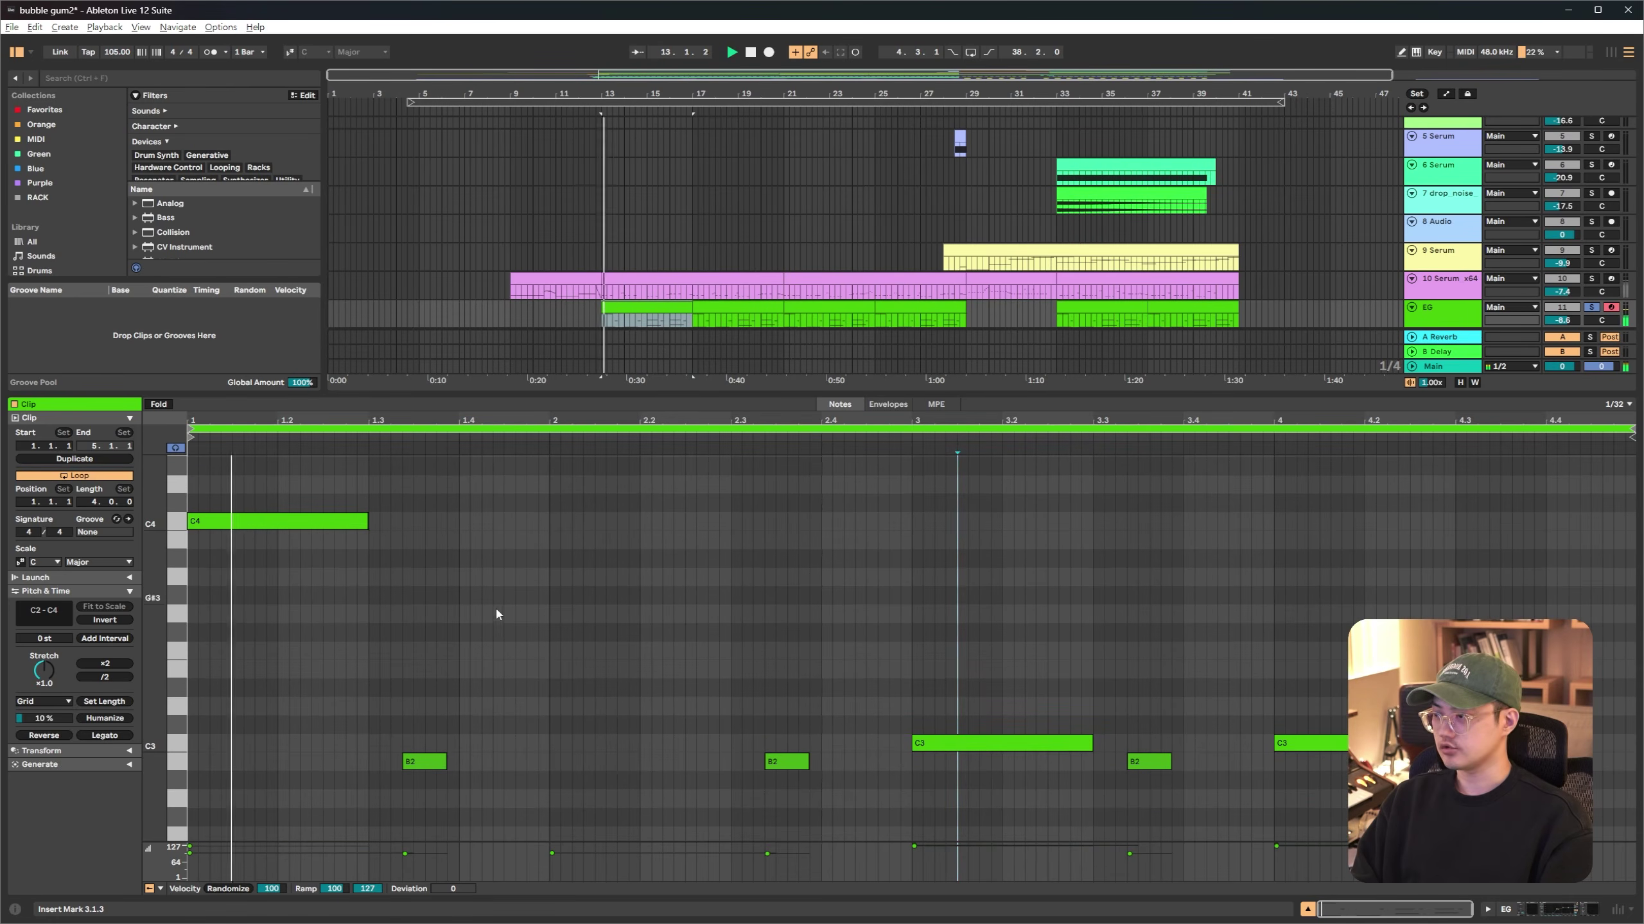
scroll(517, 615, "down", 4)
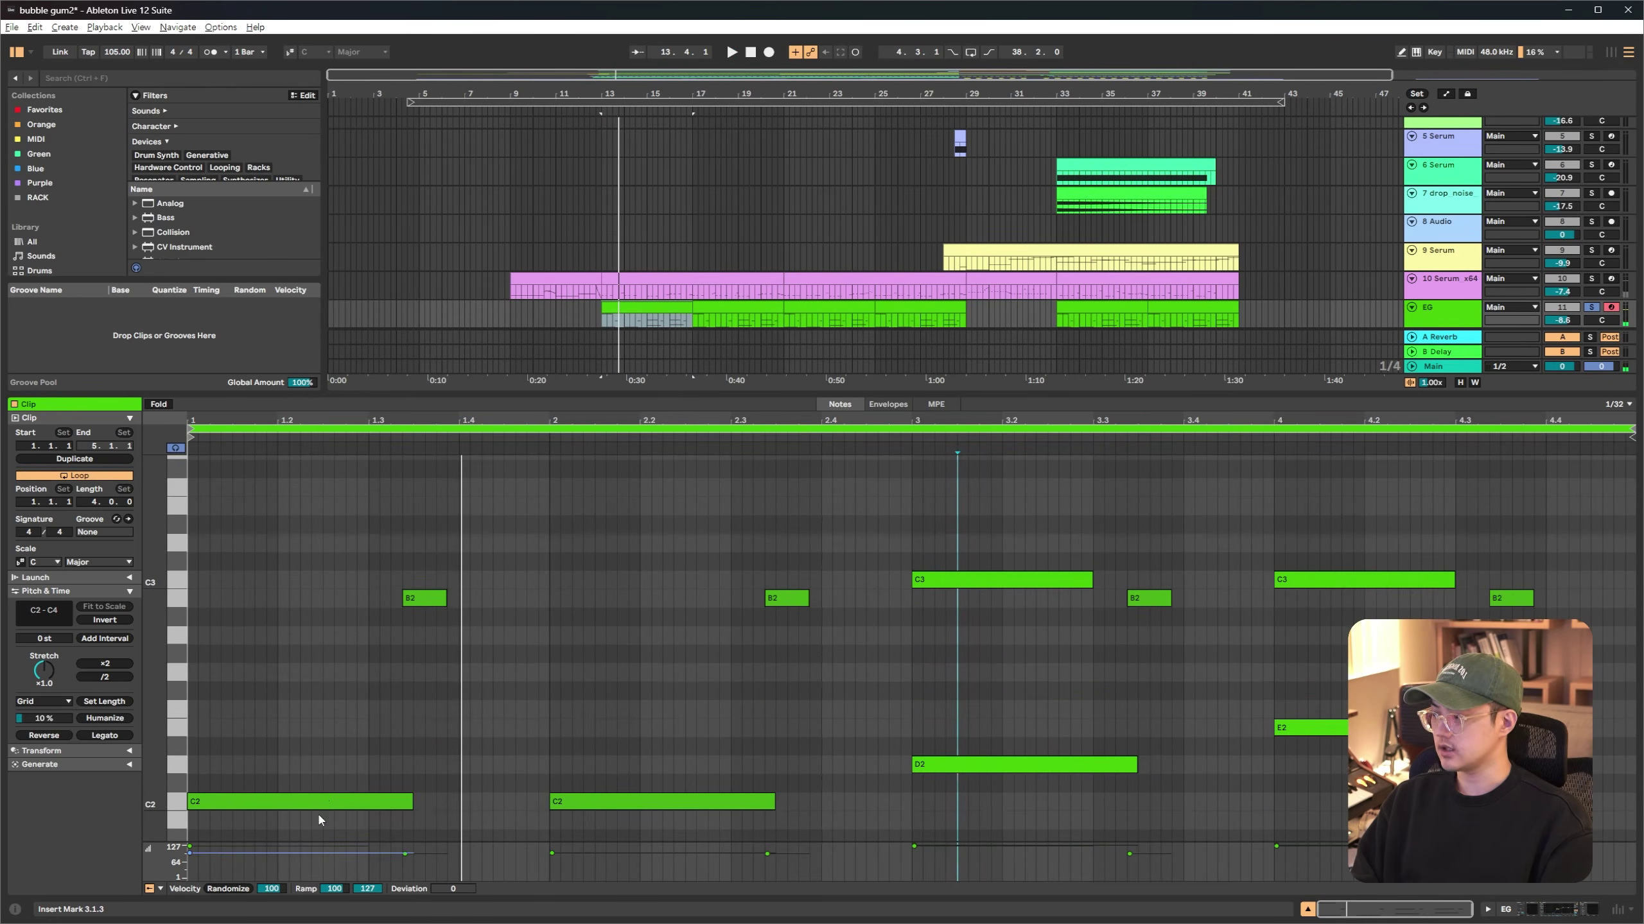
key("space")
scroll(626, 729, "up", 3)
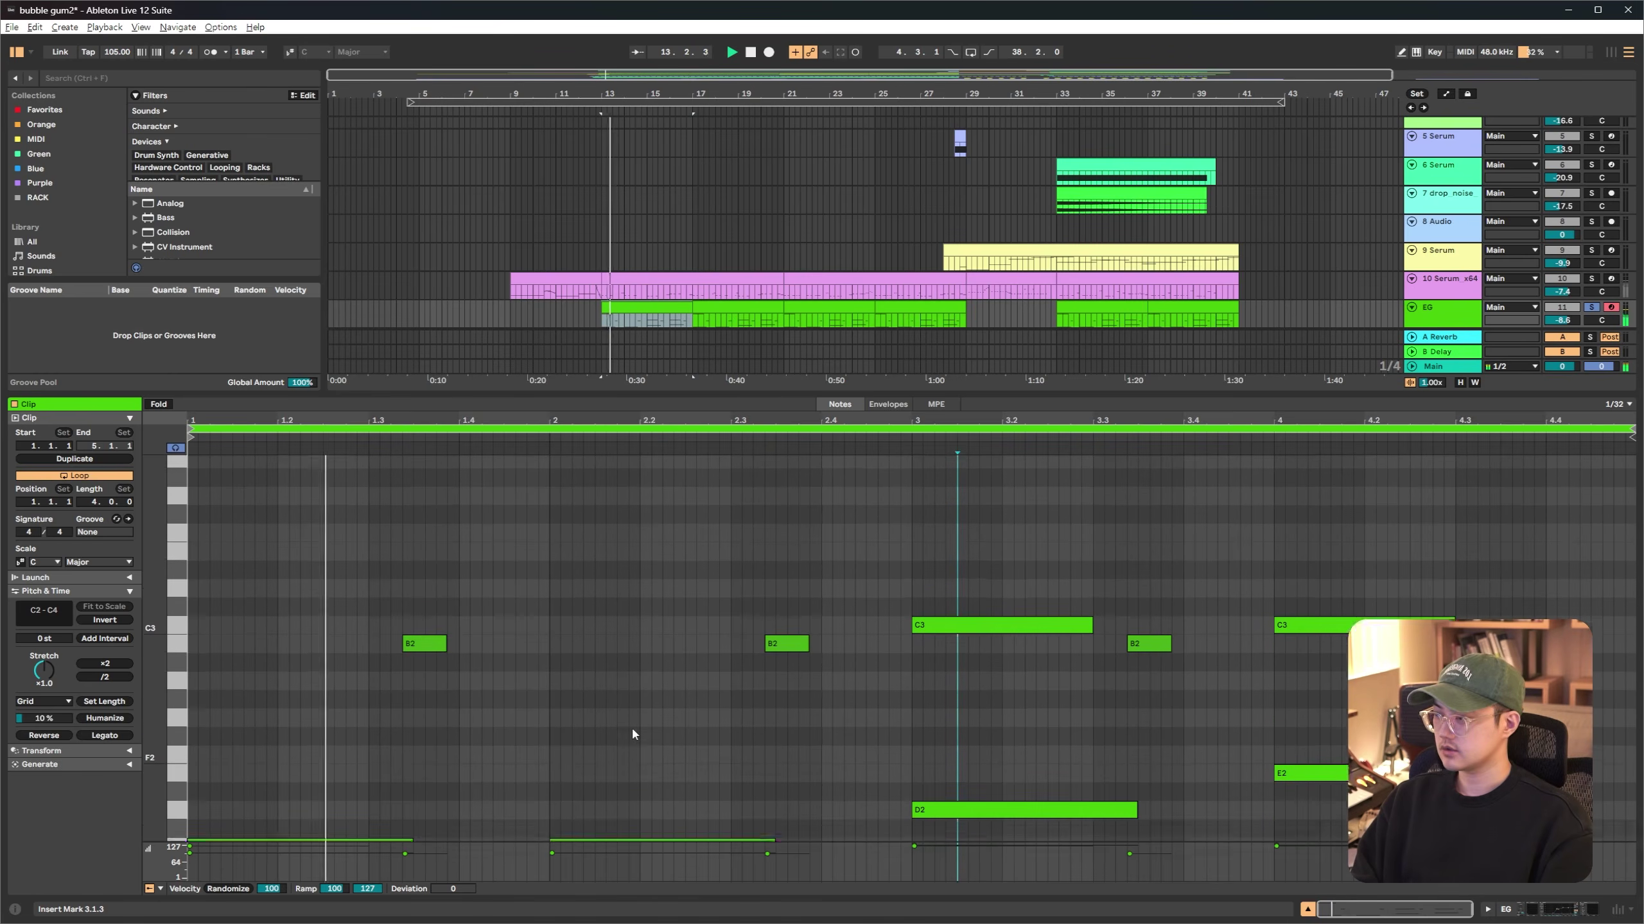
scroll(707, 721, "down", 3)
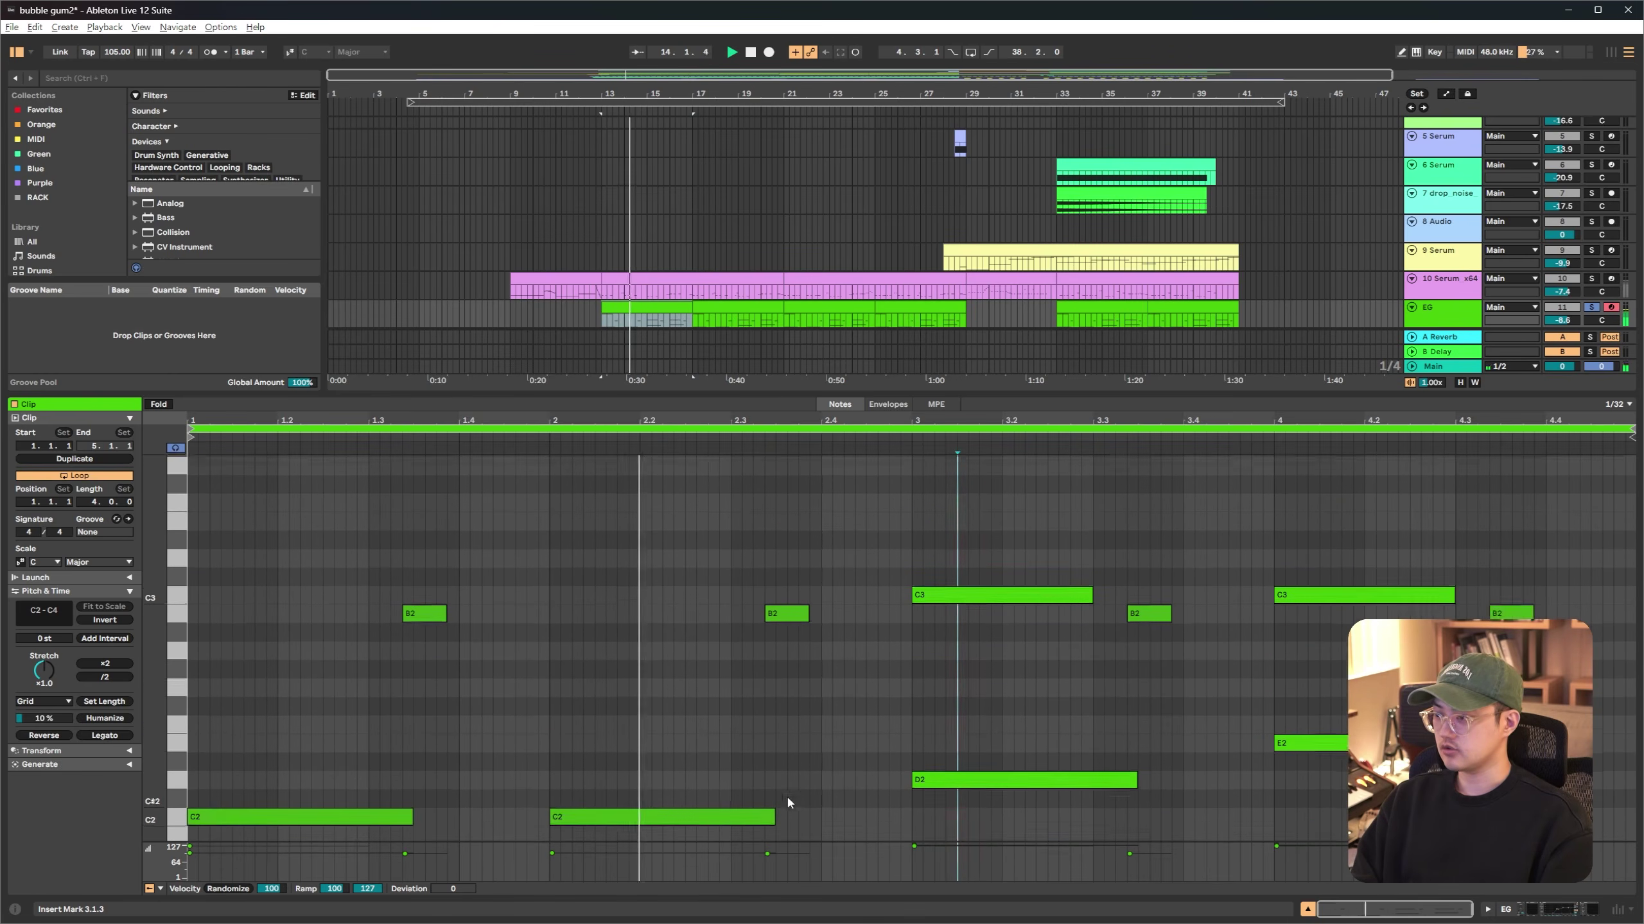
scroll(822, 751, "up", 3)
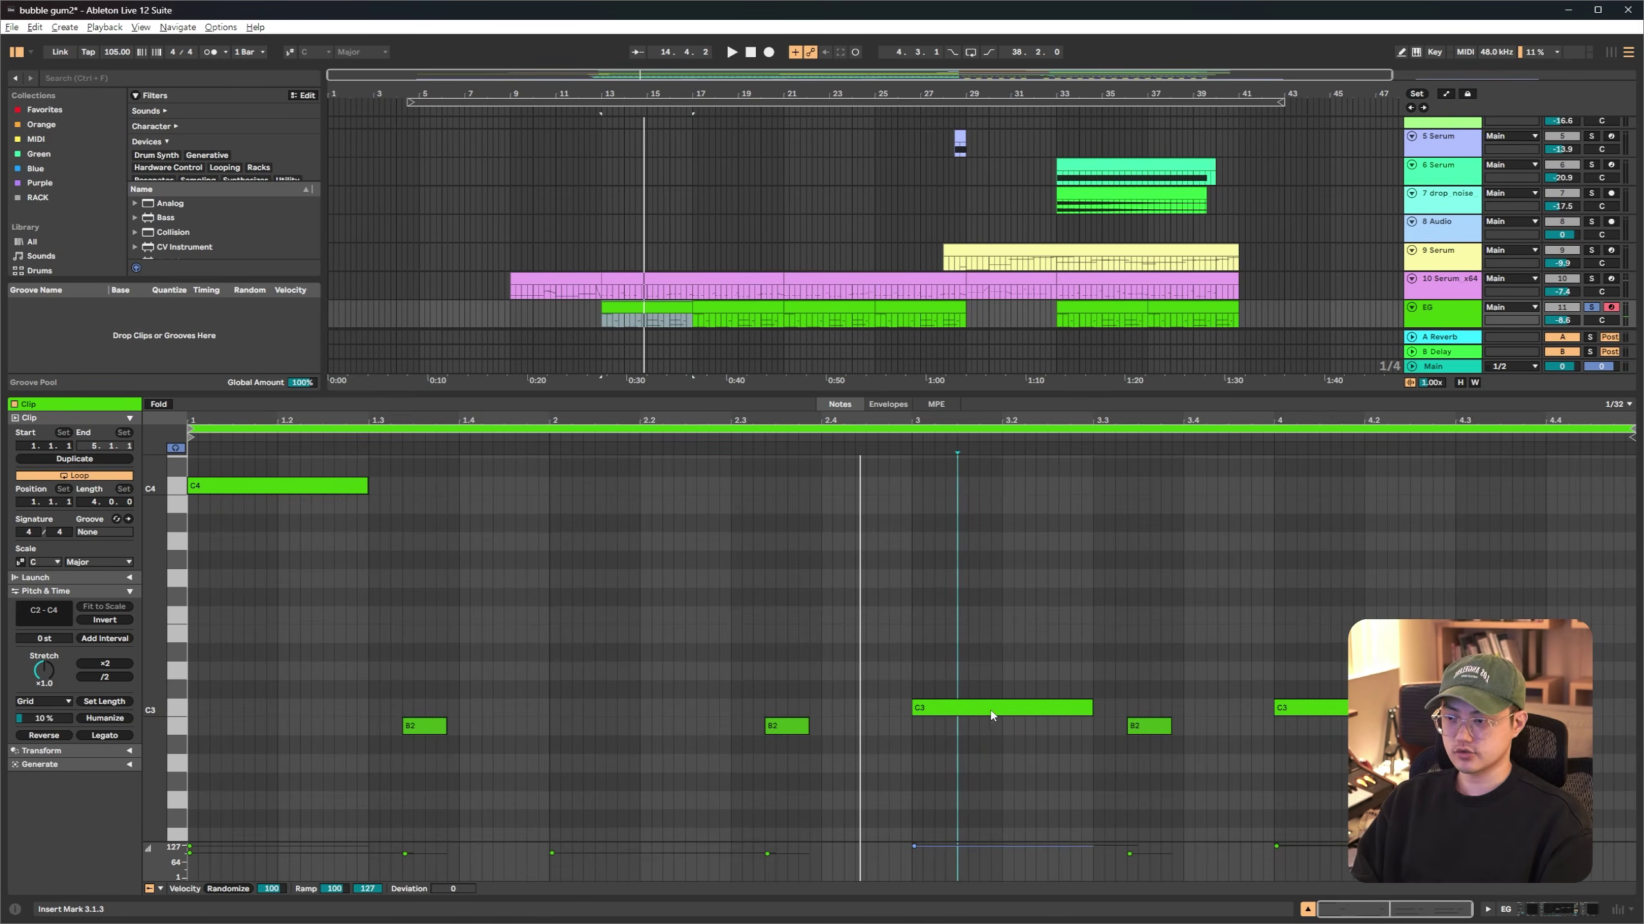
scroll(1028, 717, "down", 2)
Play the EG clip from 2.4.3, and move the insert mark to the second B2 note at 2.3.2
left_click(889, 691)
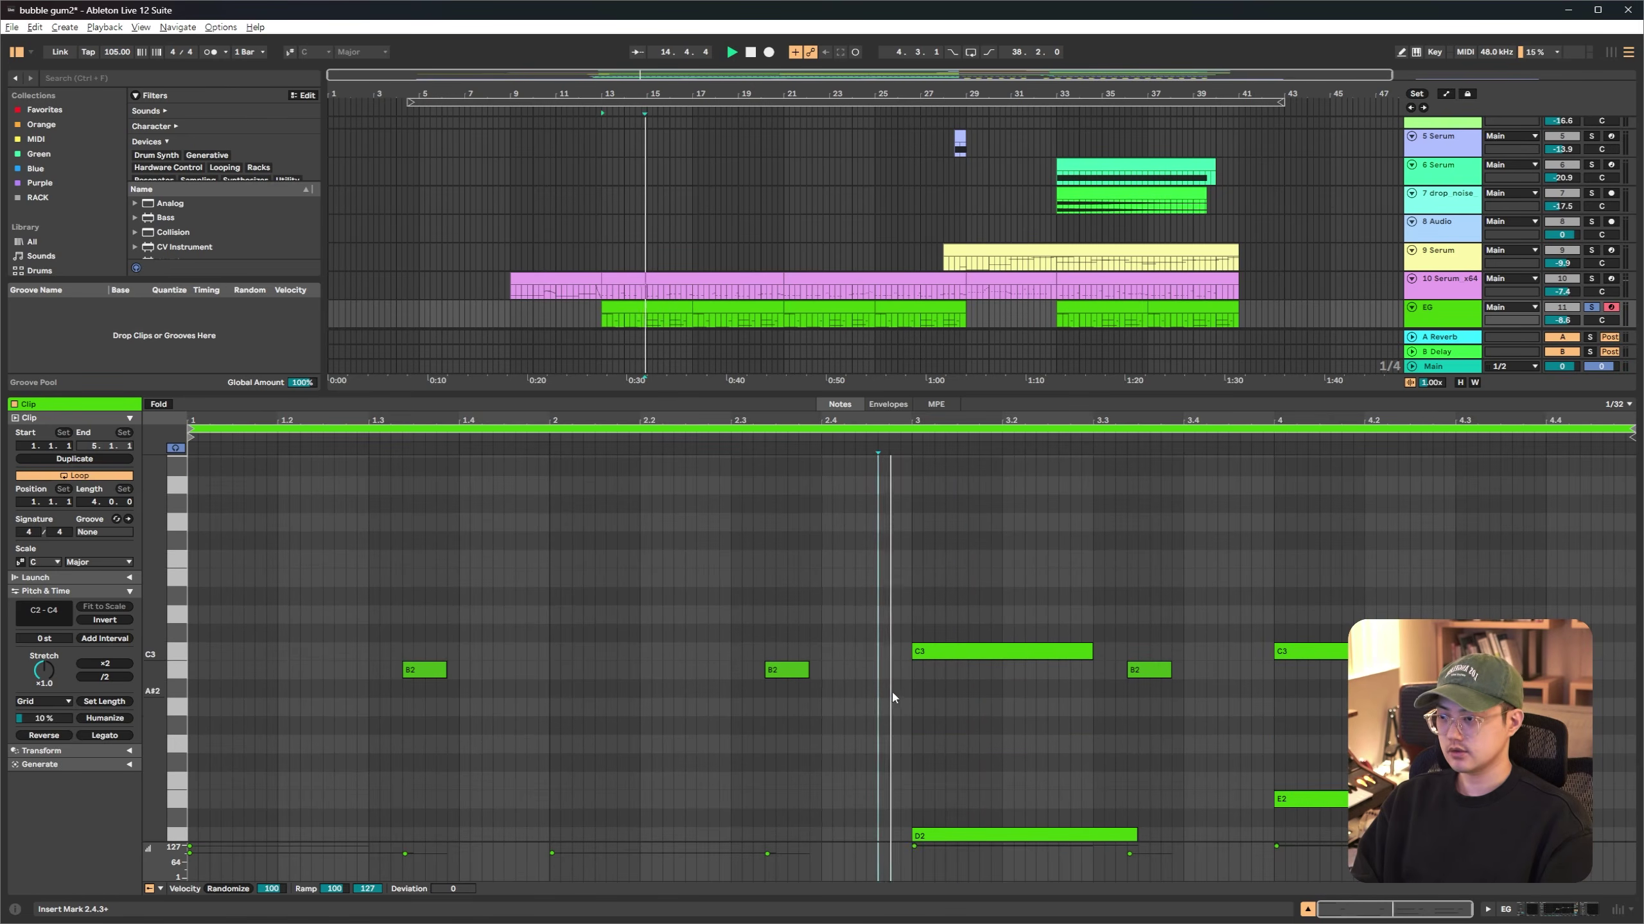
scroll(908, 711, "down", 3)
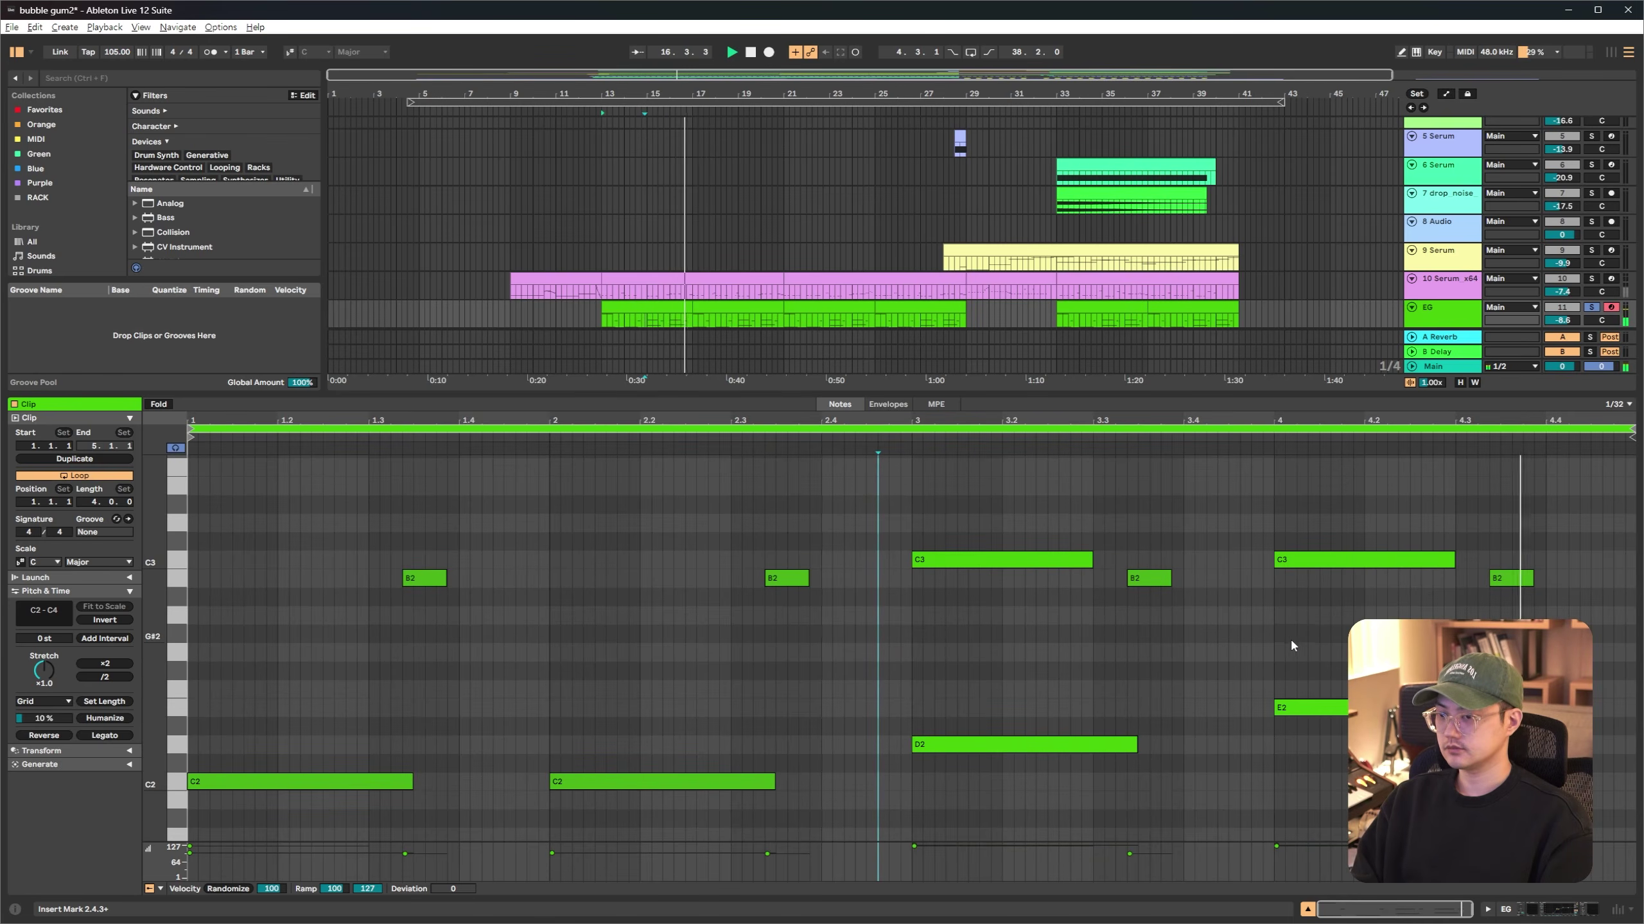
left_click(767, 625)
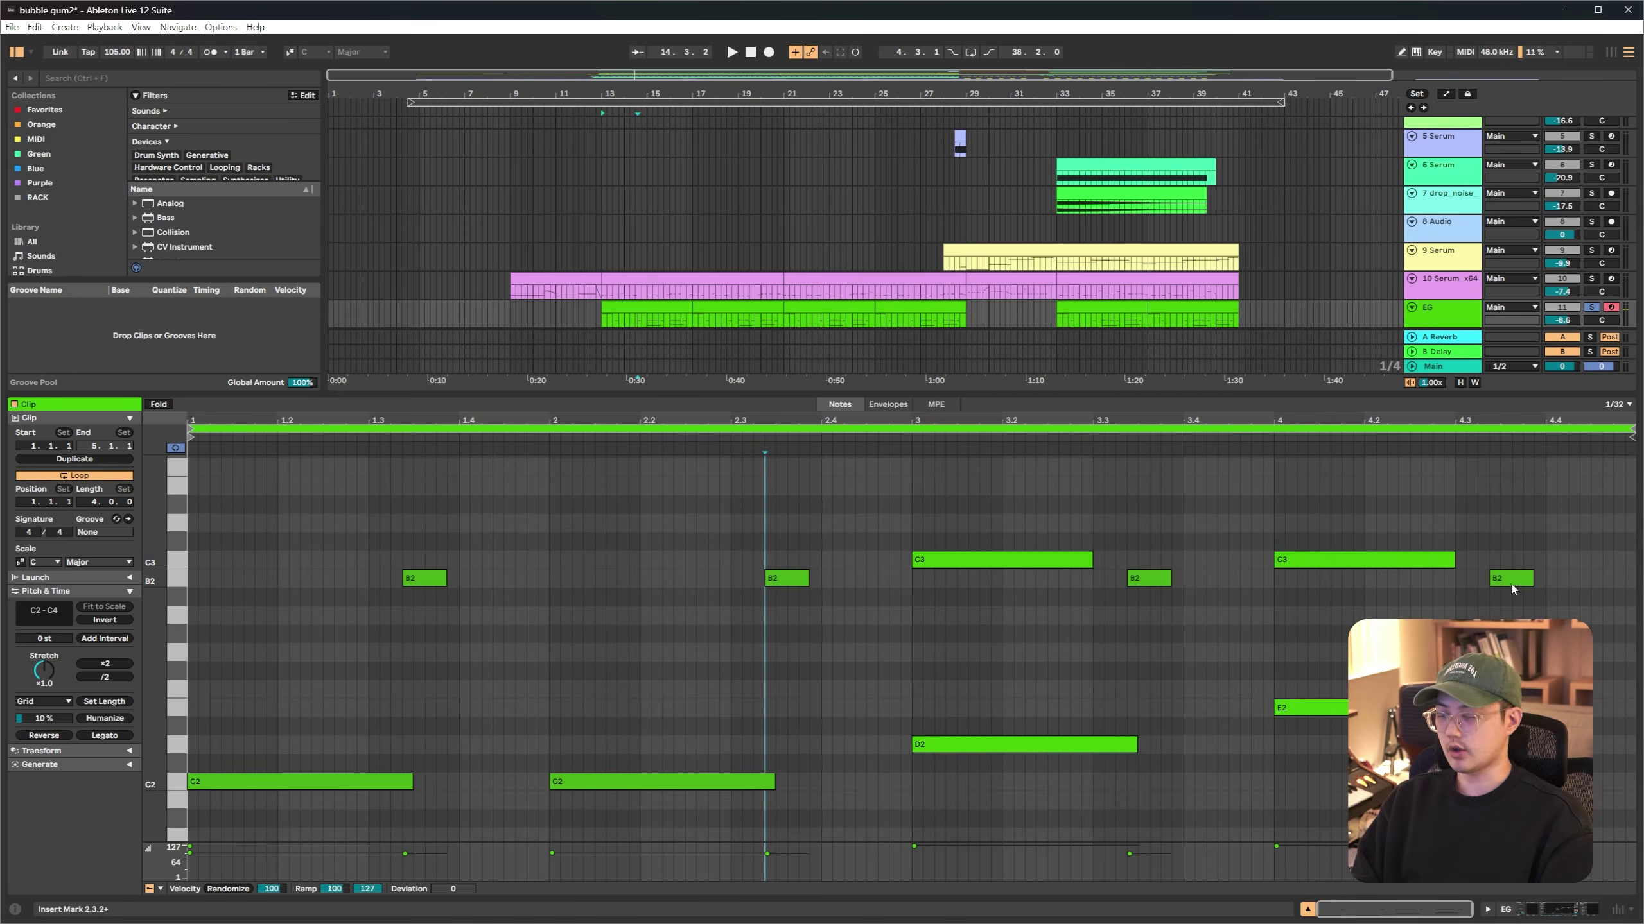
Check the key ranges on the EG track's Kontakt keyboard, and return to the notes of its first clip
key("shift+Tab")
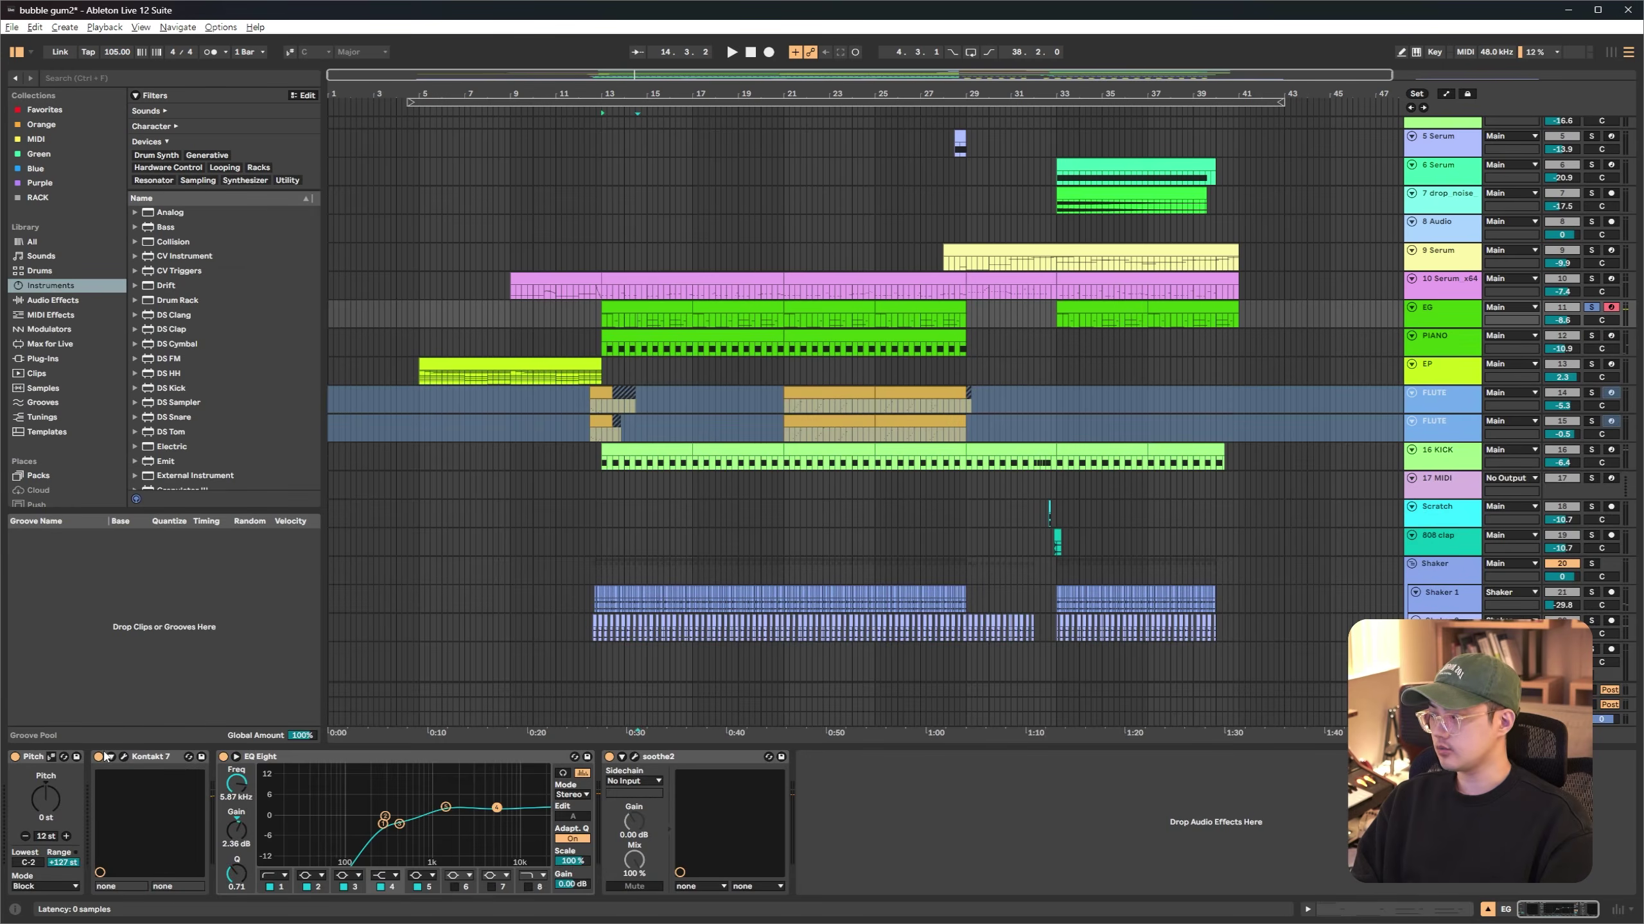
key("ctrl+alt+p")
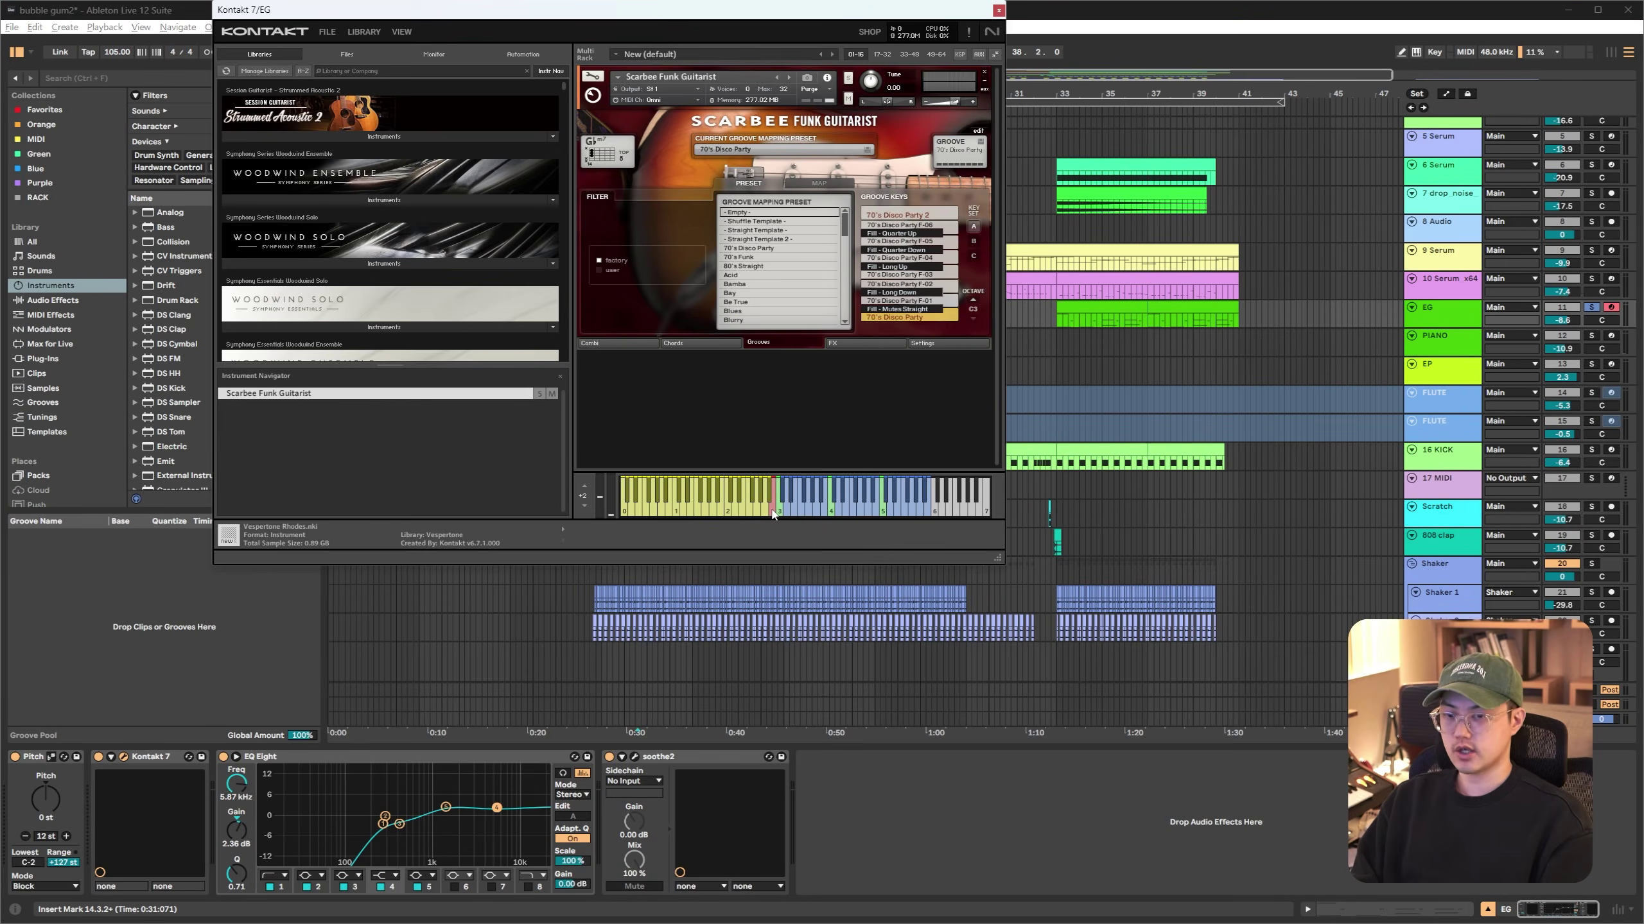
key("ctrl+alt+p")
left_click(647, 306)
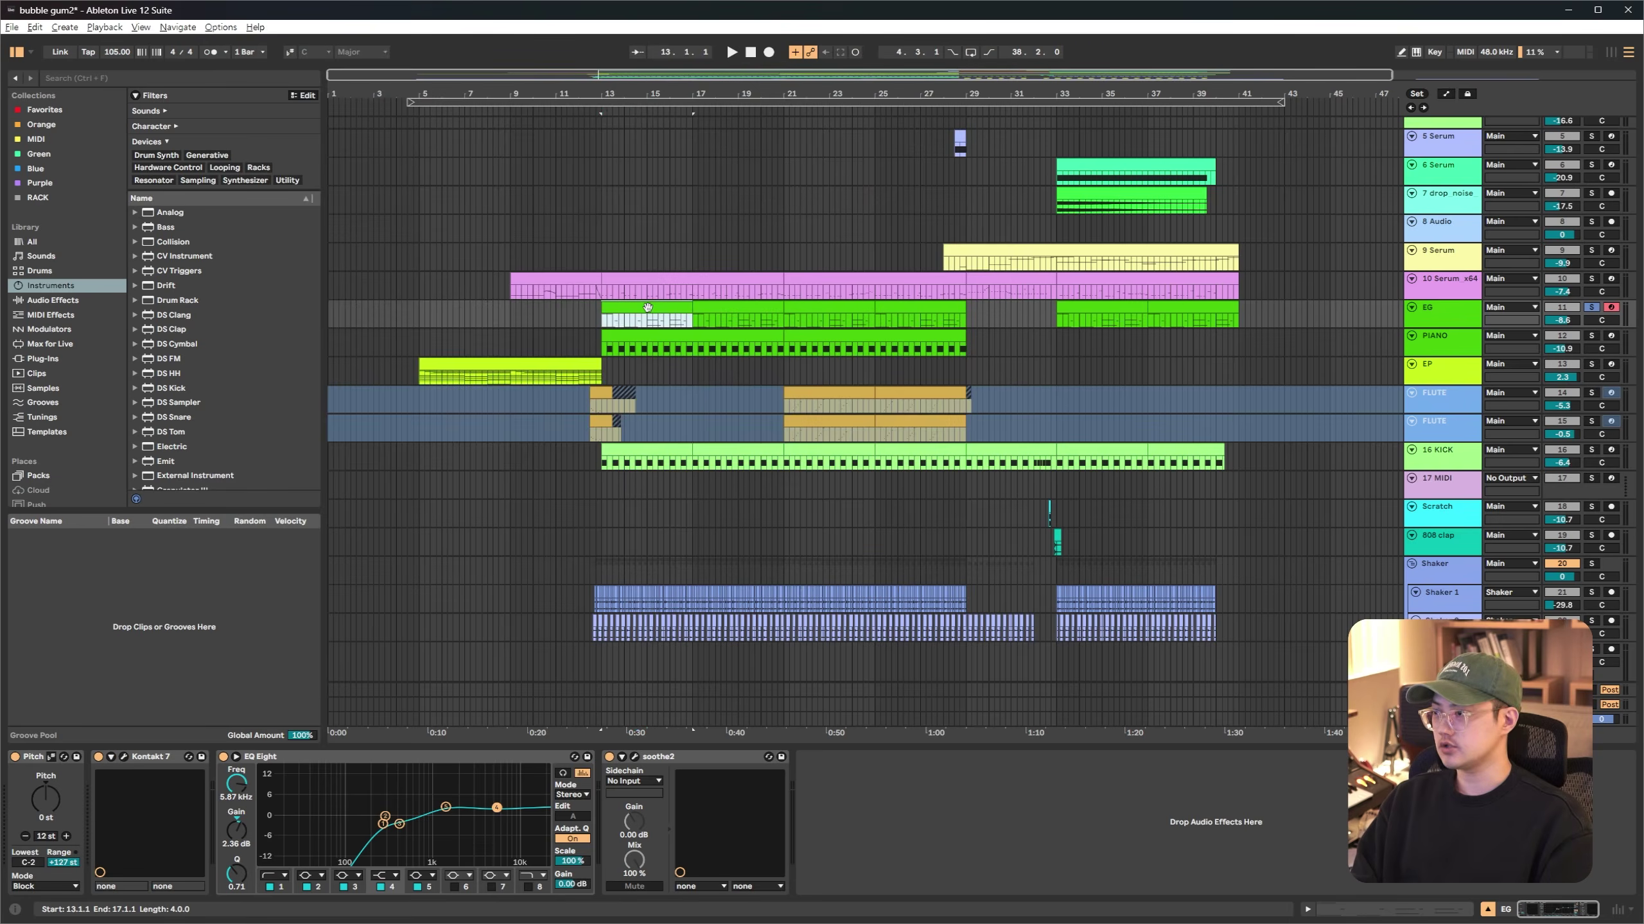
double_click(647, 307)
Play the EG clip with its first B2 note deleted, and undo the deletion
left_click(418, 581)
key("Delete")
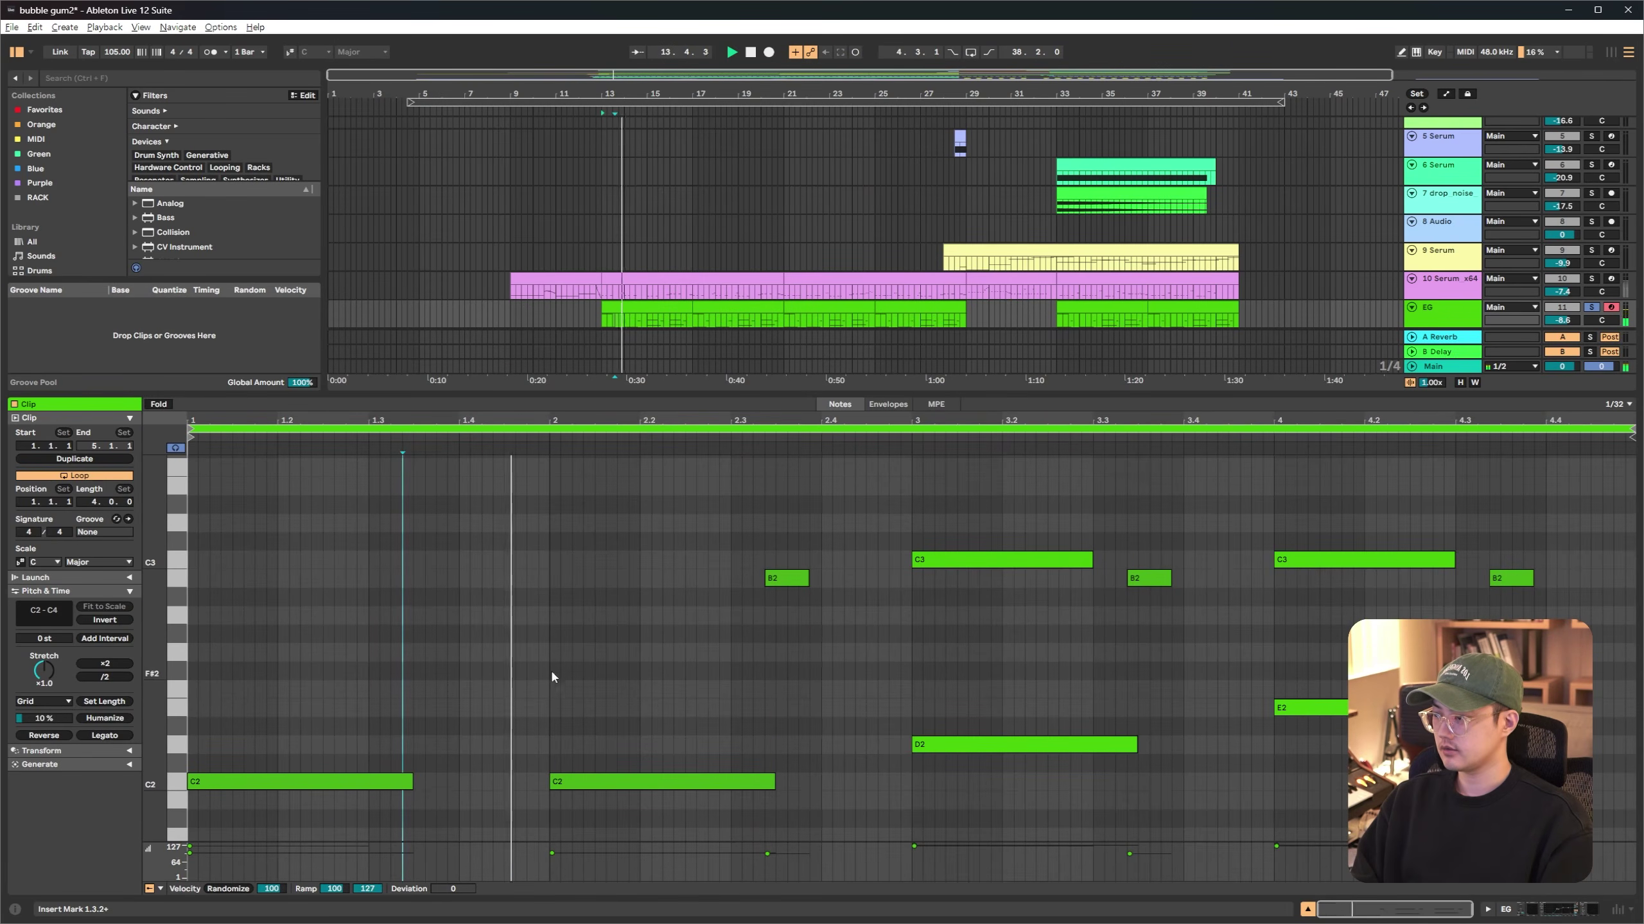
key("space")
key("ctrl+z")
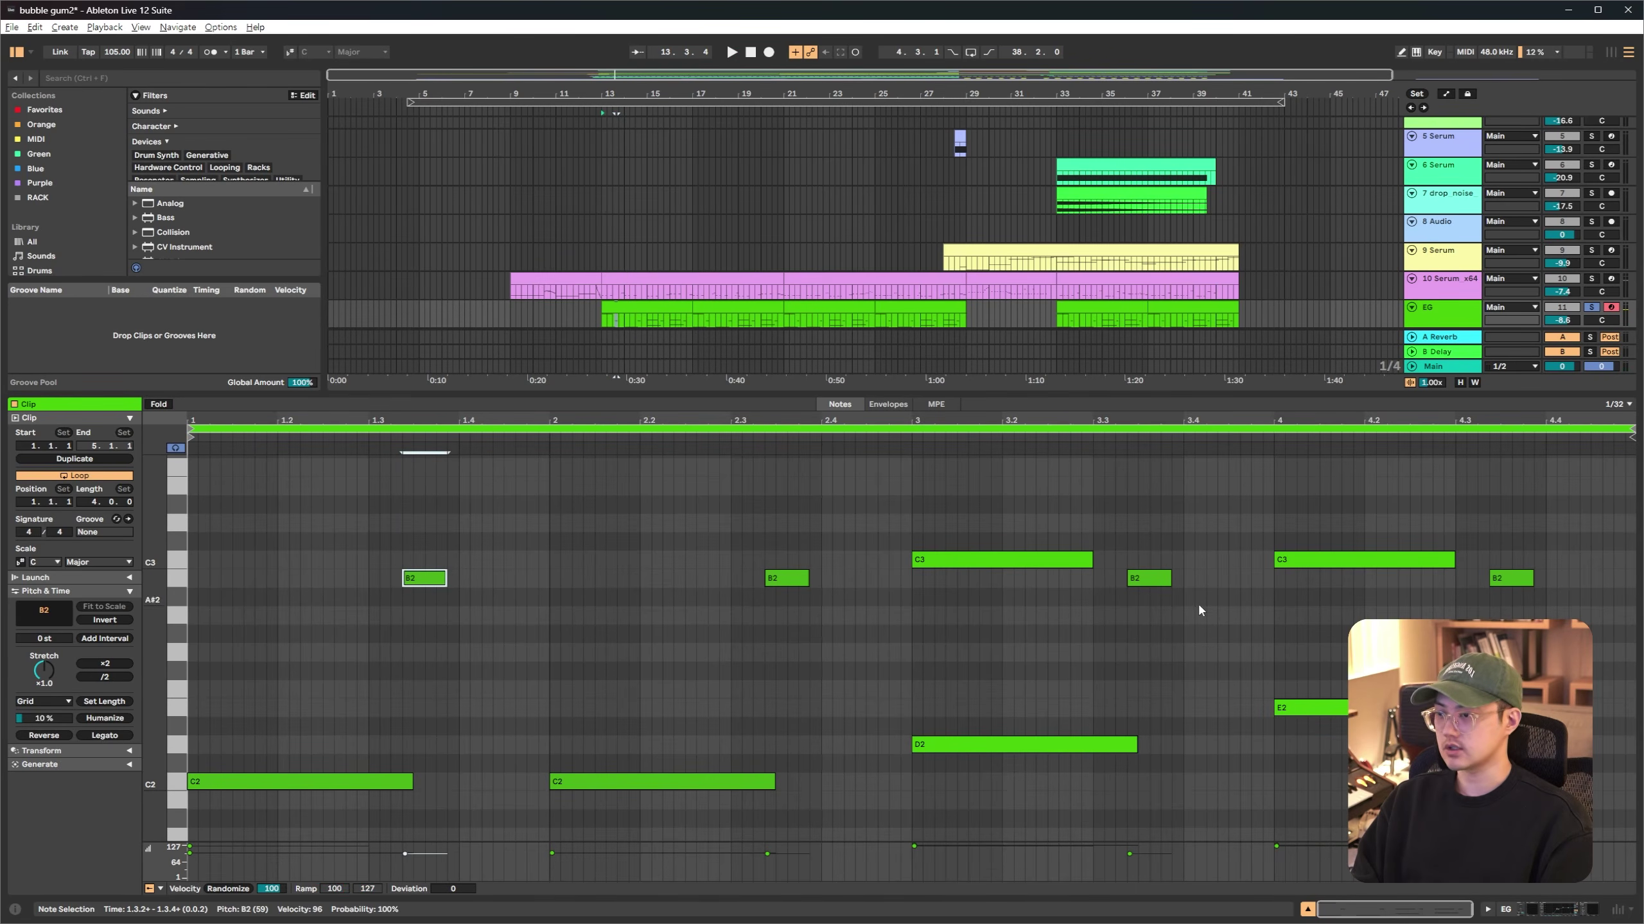
Play the EG clip from its first B2 note, and replay it from 2.4.3
key("space")
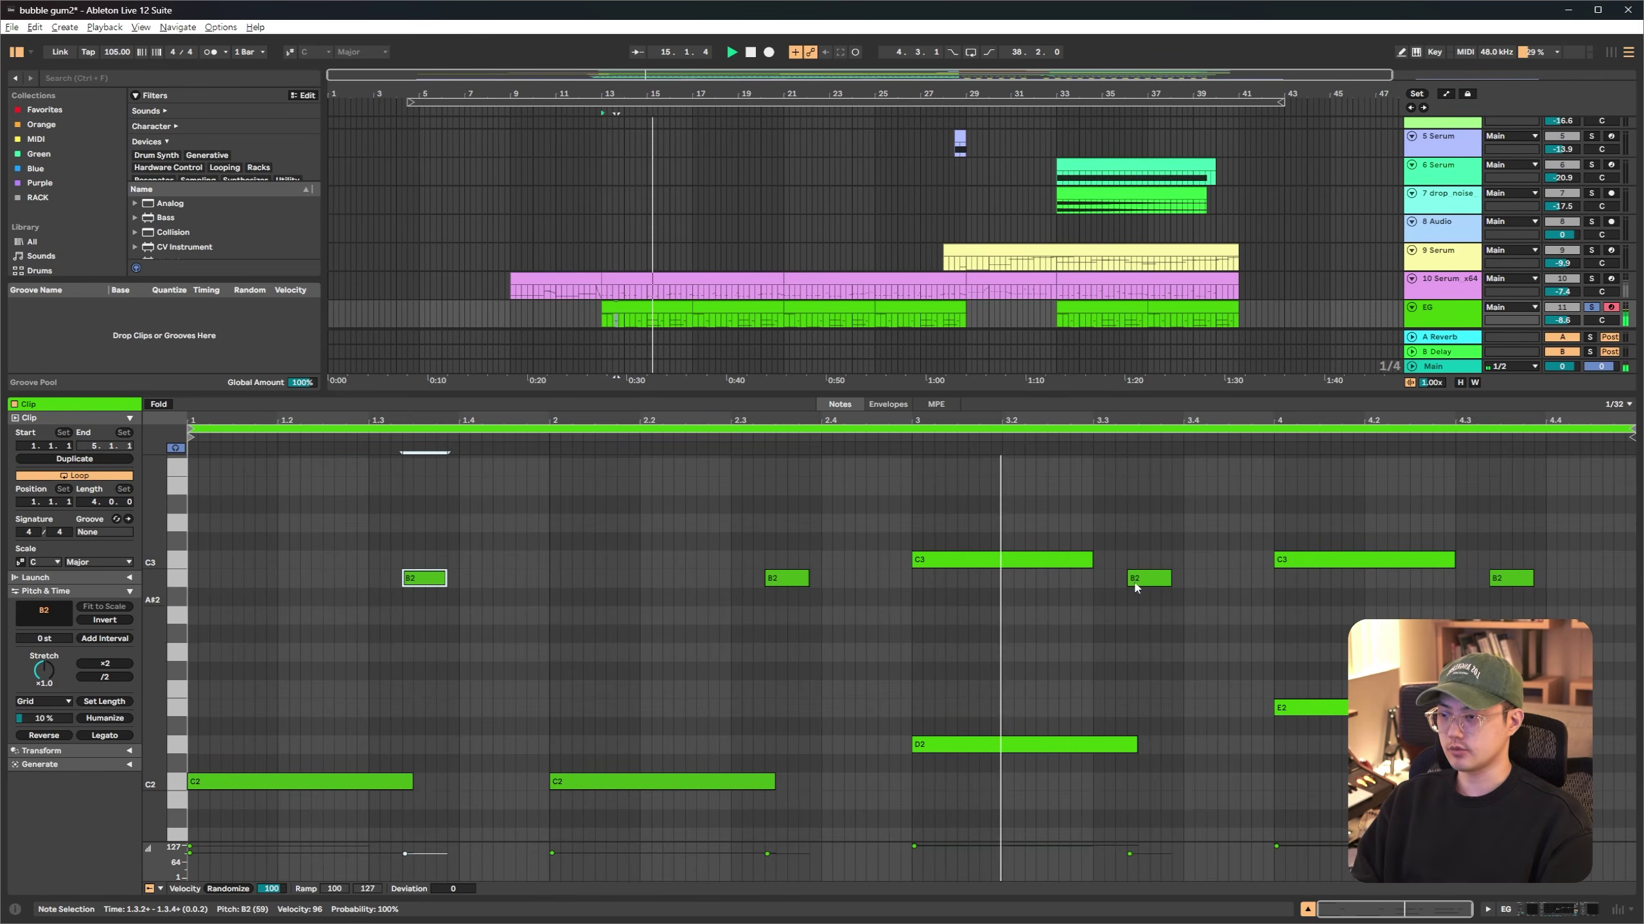
scroll(1168, 609, "up", 5)
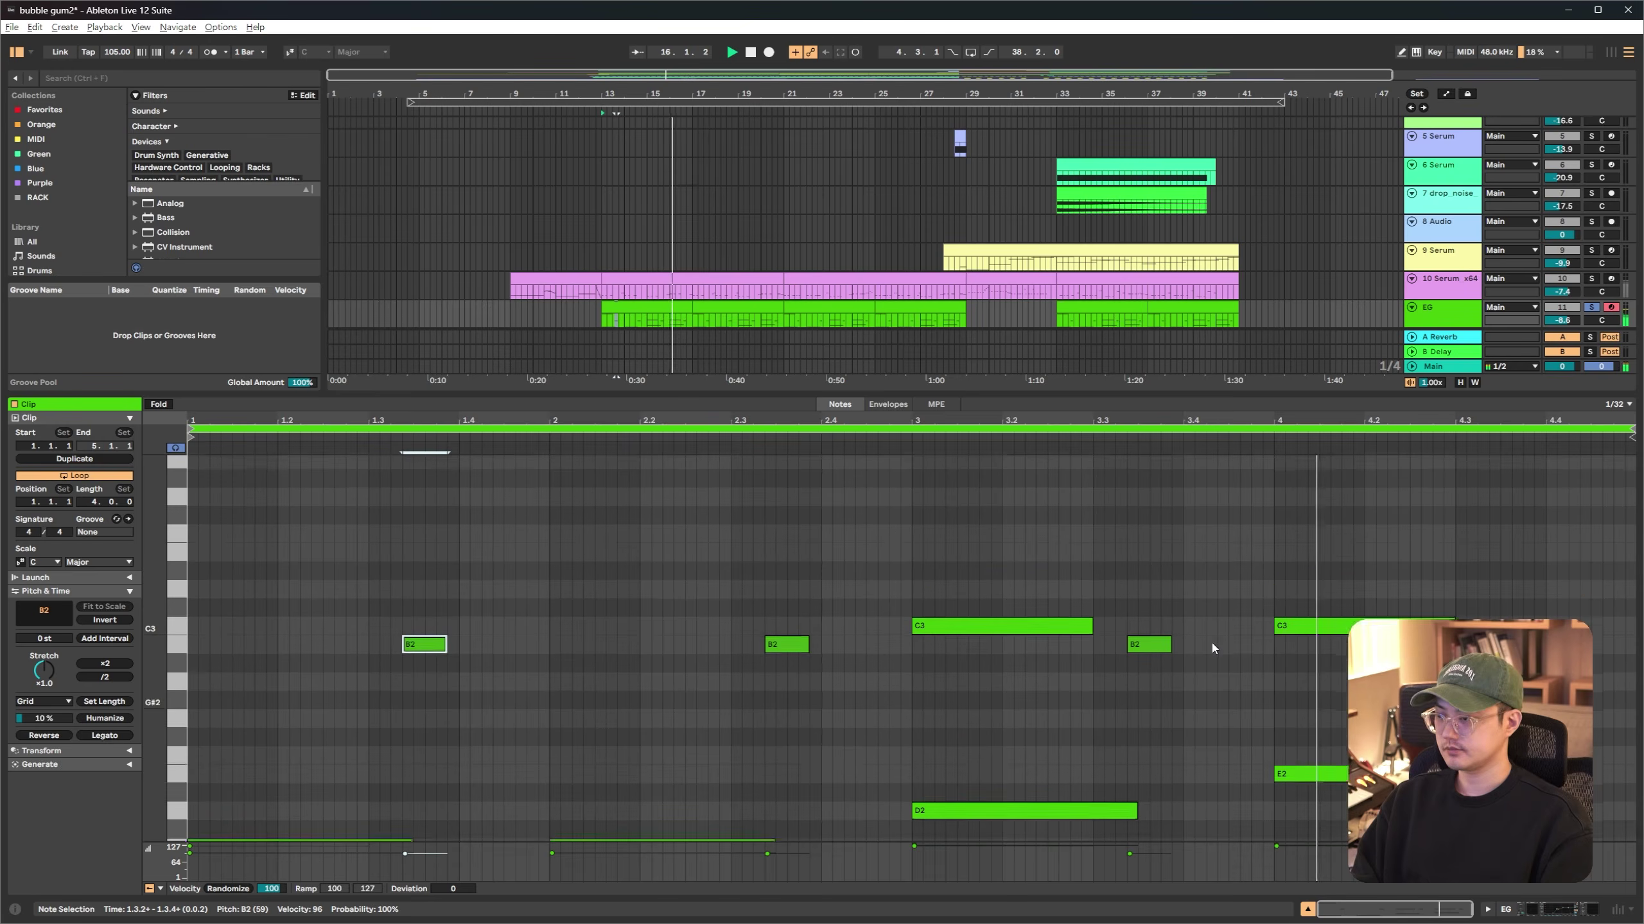
scroll(1229, 647, "down", 2)
left_click(879, 653)
key("space")
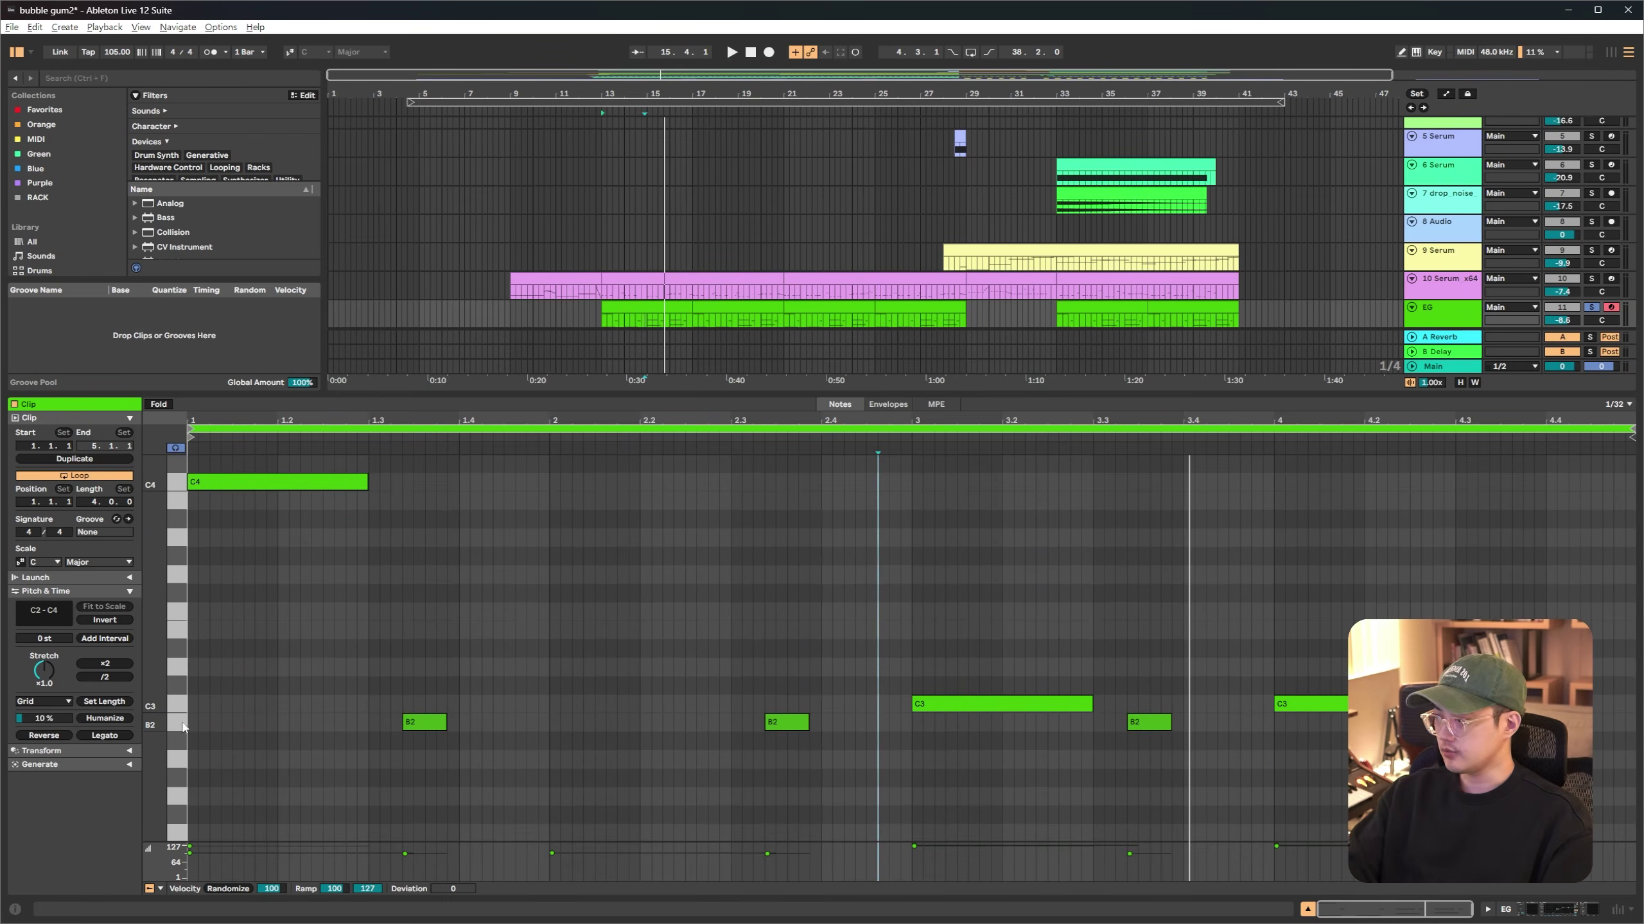
Compare the EG clip's upper notes from B2 to C4 with its lower notes from C2 to E2
scroll(901, 631, "up", 3)
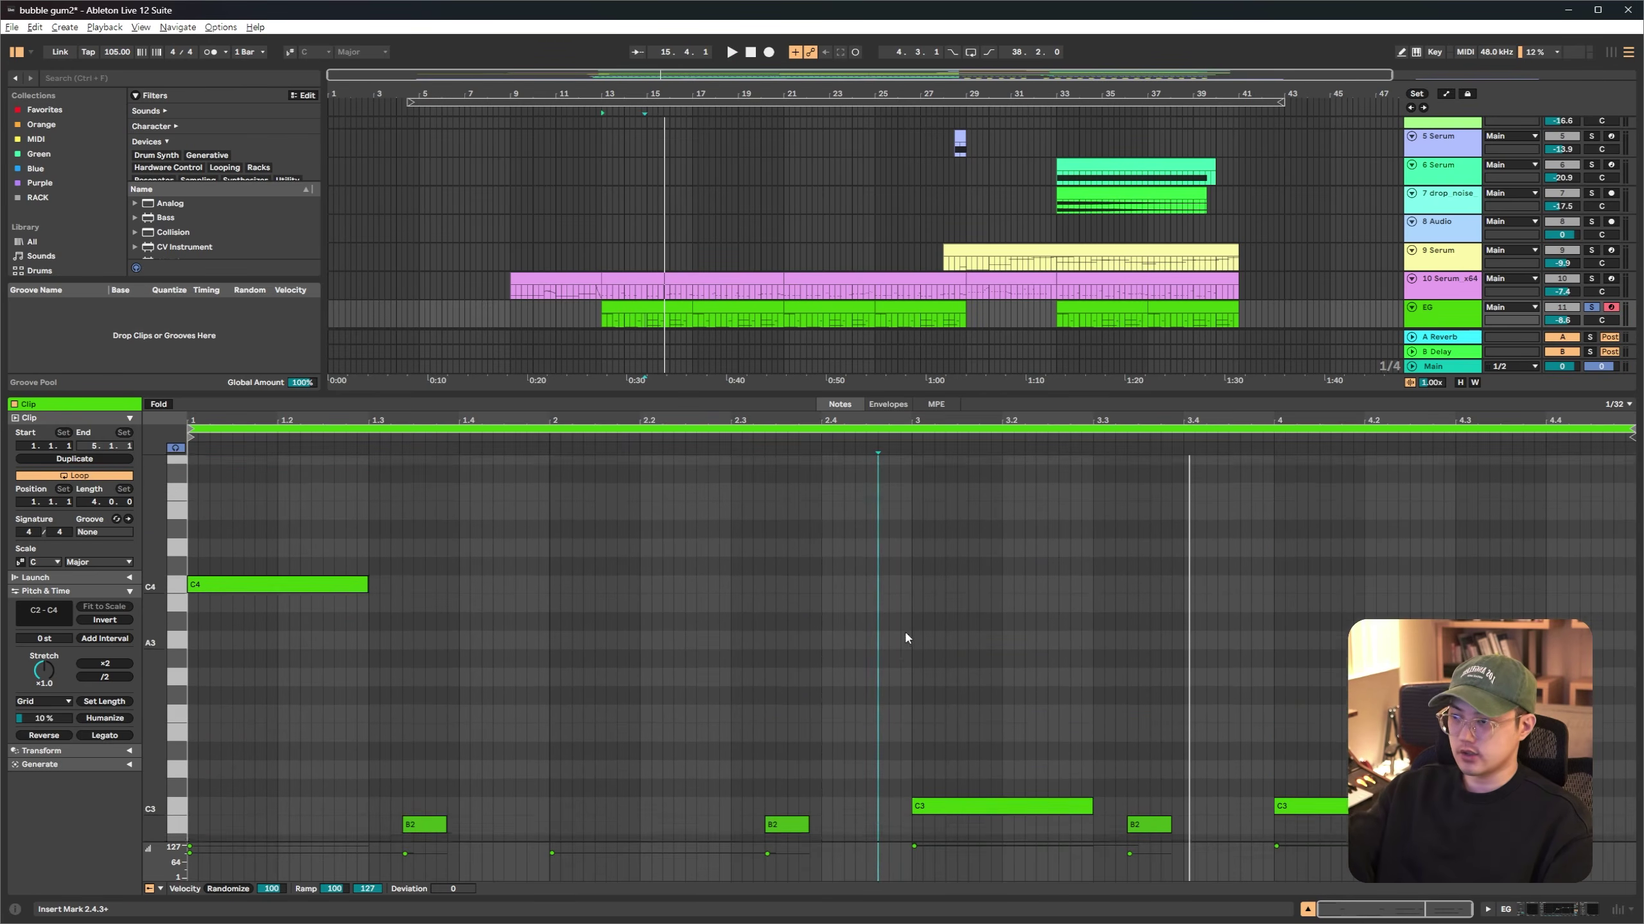
scroll(906, 667, "down", 12)
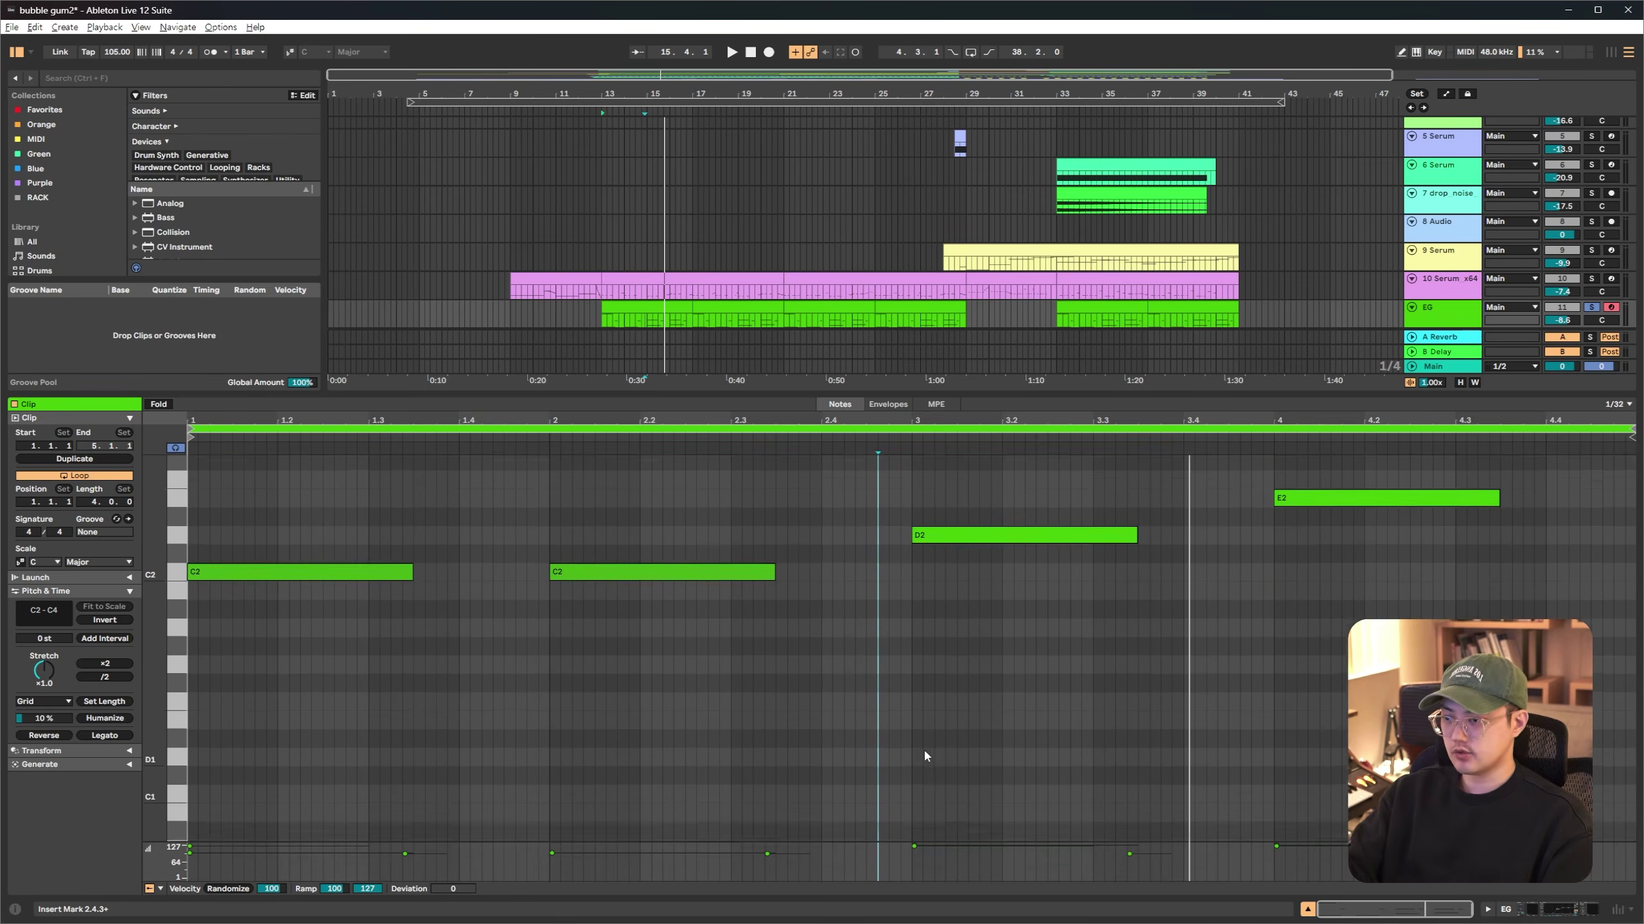
scroll(932, 759, "up", 3)
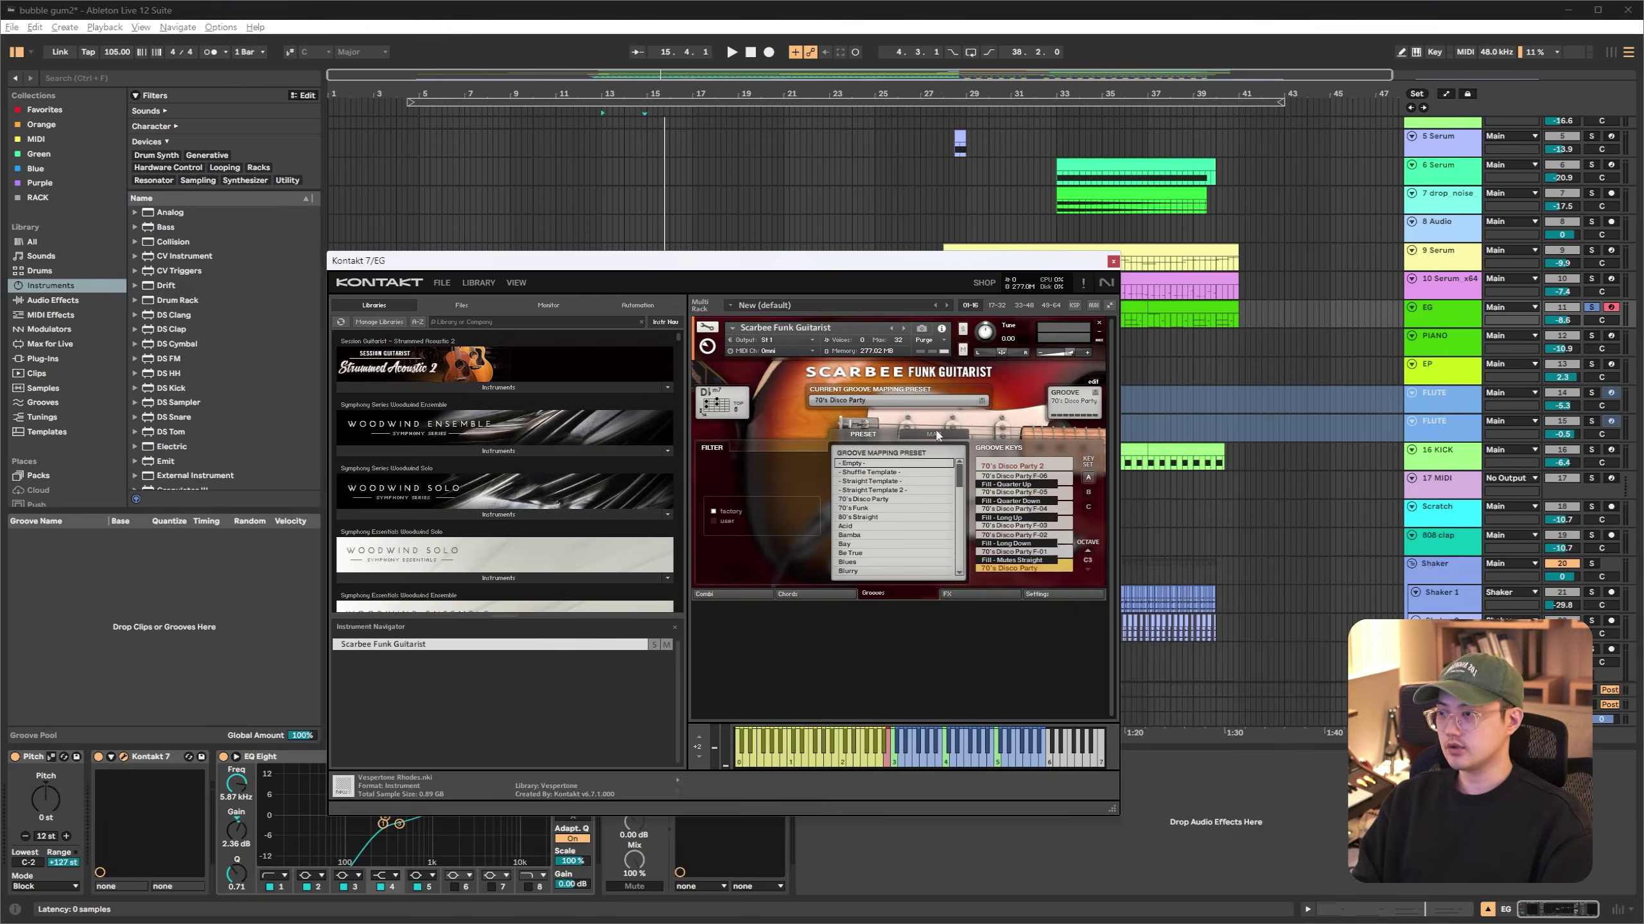
Show the groove map of Scarbee Funk Guitarist with its list of 70's Disco Party grooves
left_click(823, 599)
left_click(894, 596)
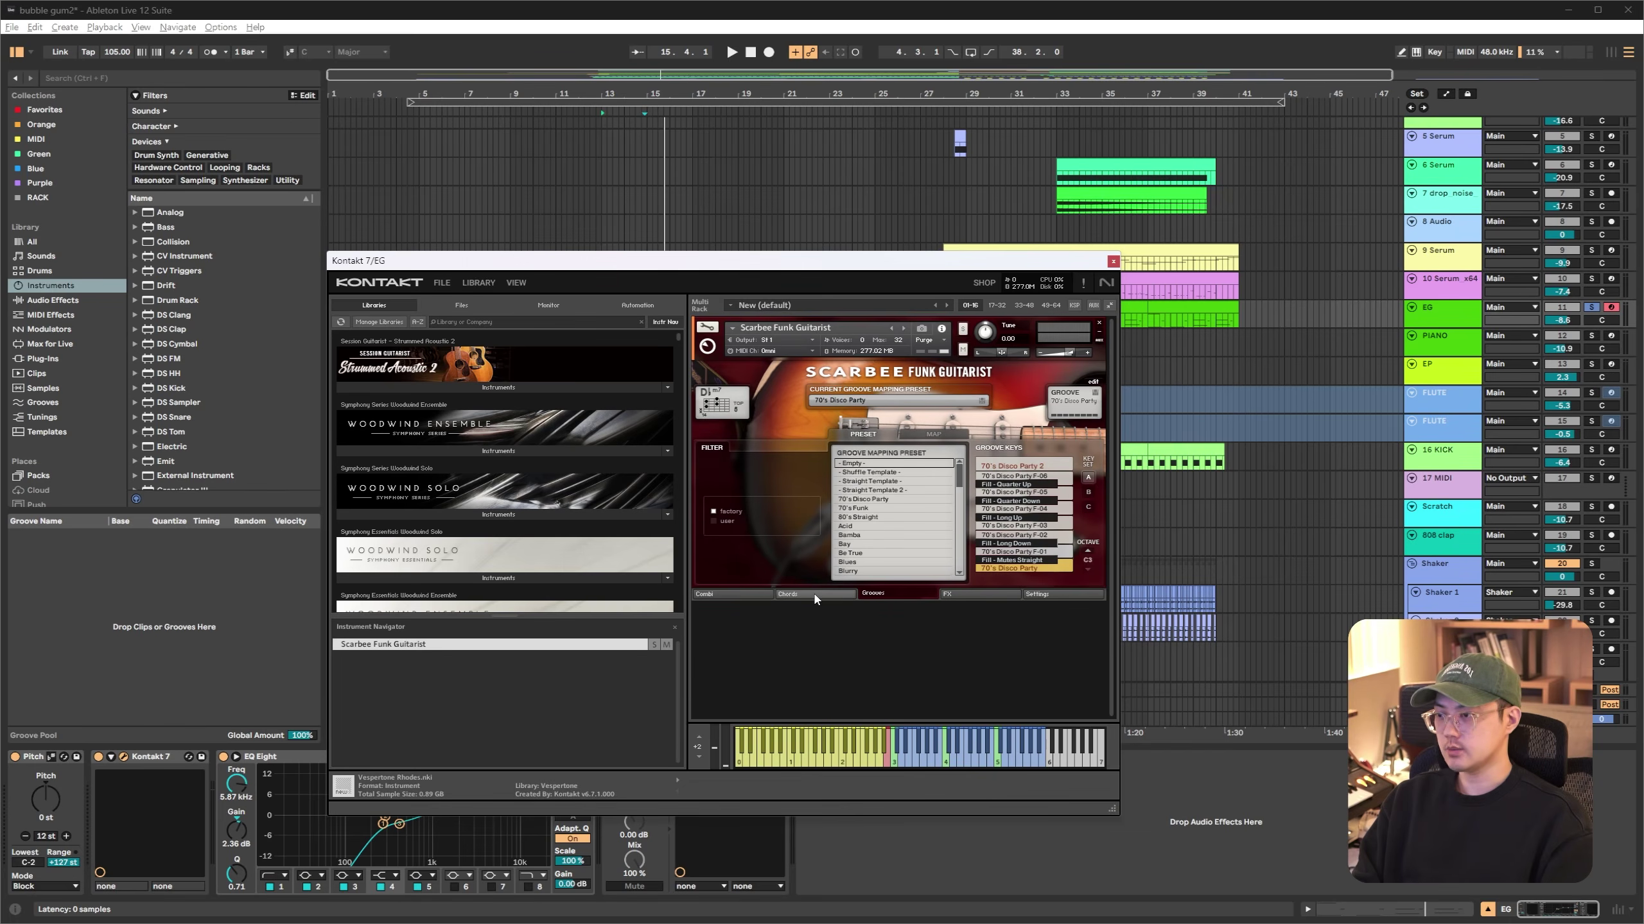
left_click(934, 434)
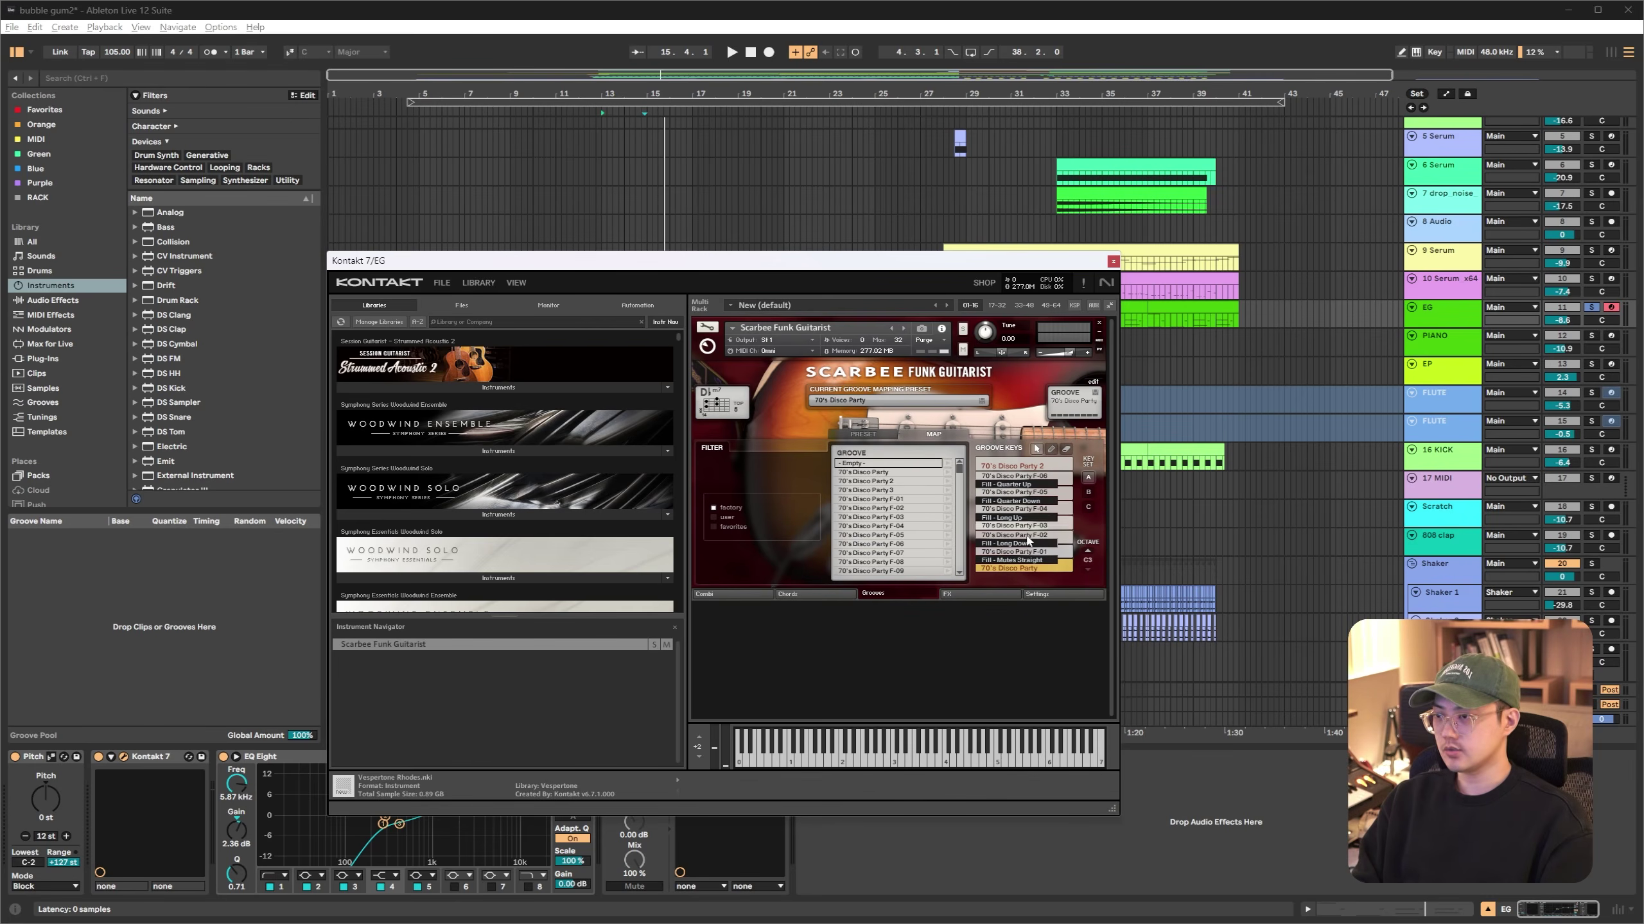
Examine the articulation grid of the 70's Disco Party groove in the groove editor, and close the editor
left_click(1092, 383)
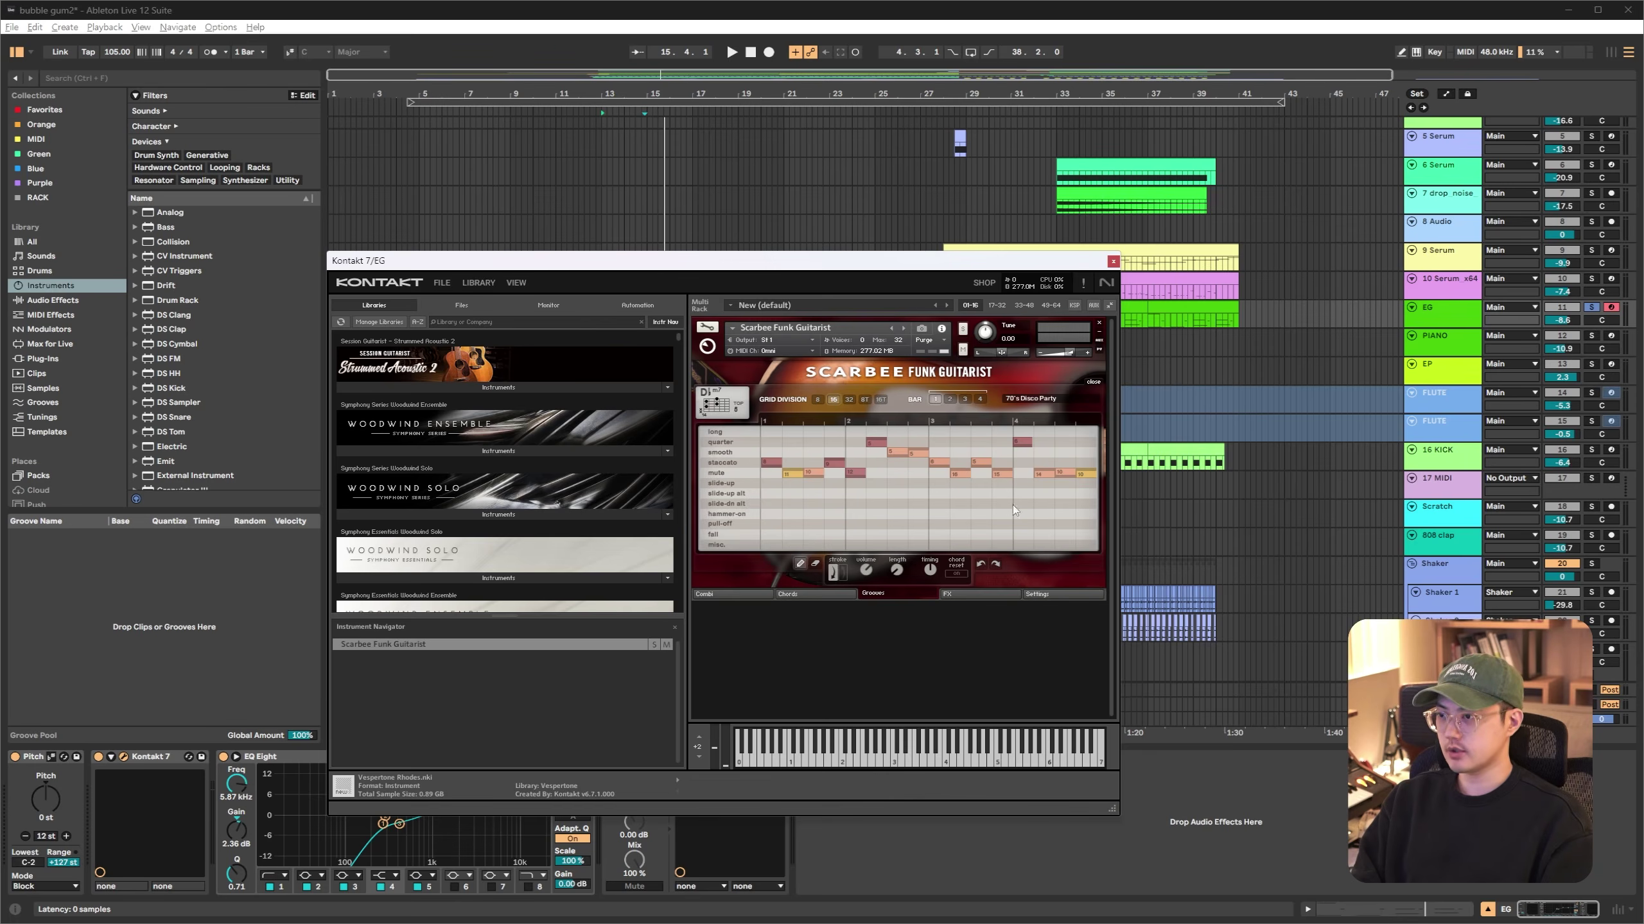
left_click(1095, 383)
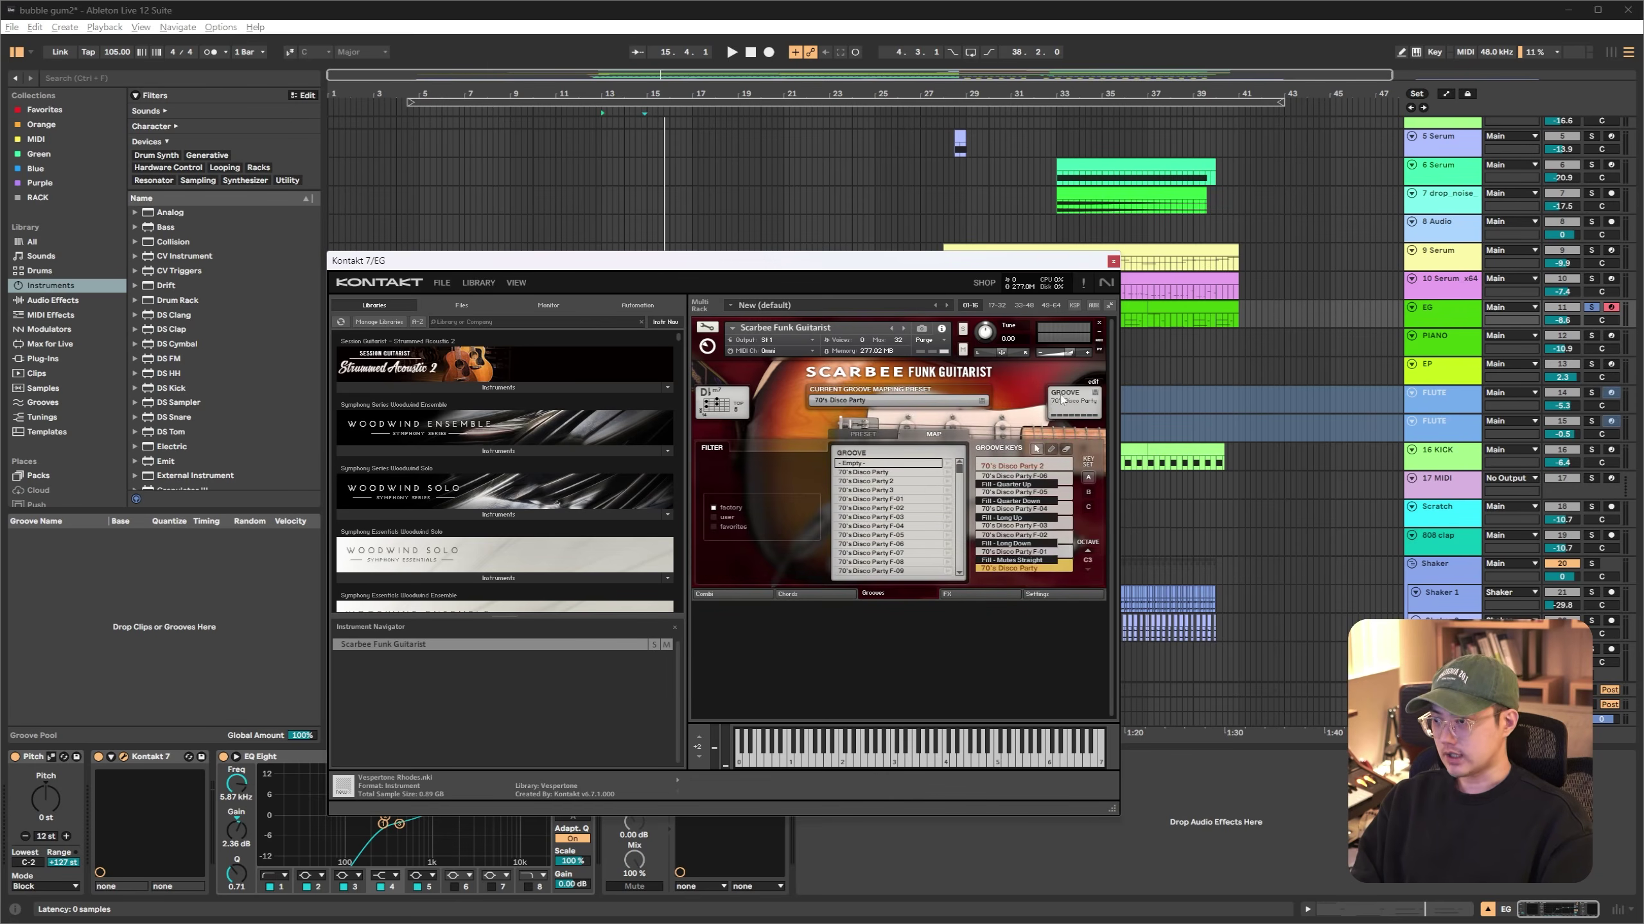
left_click(1093, 383)
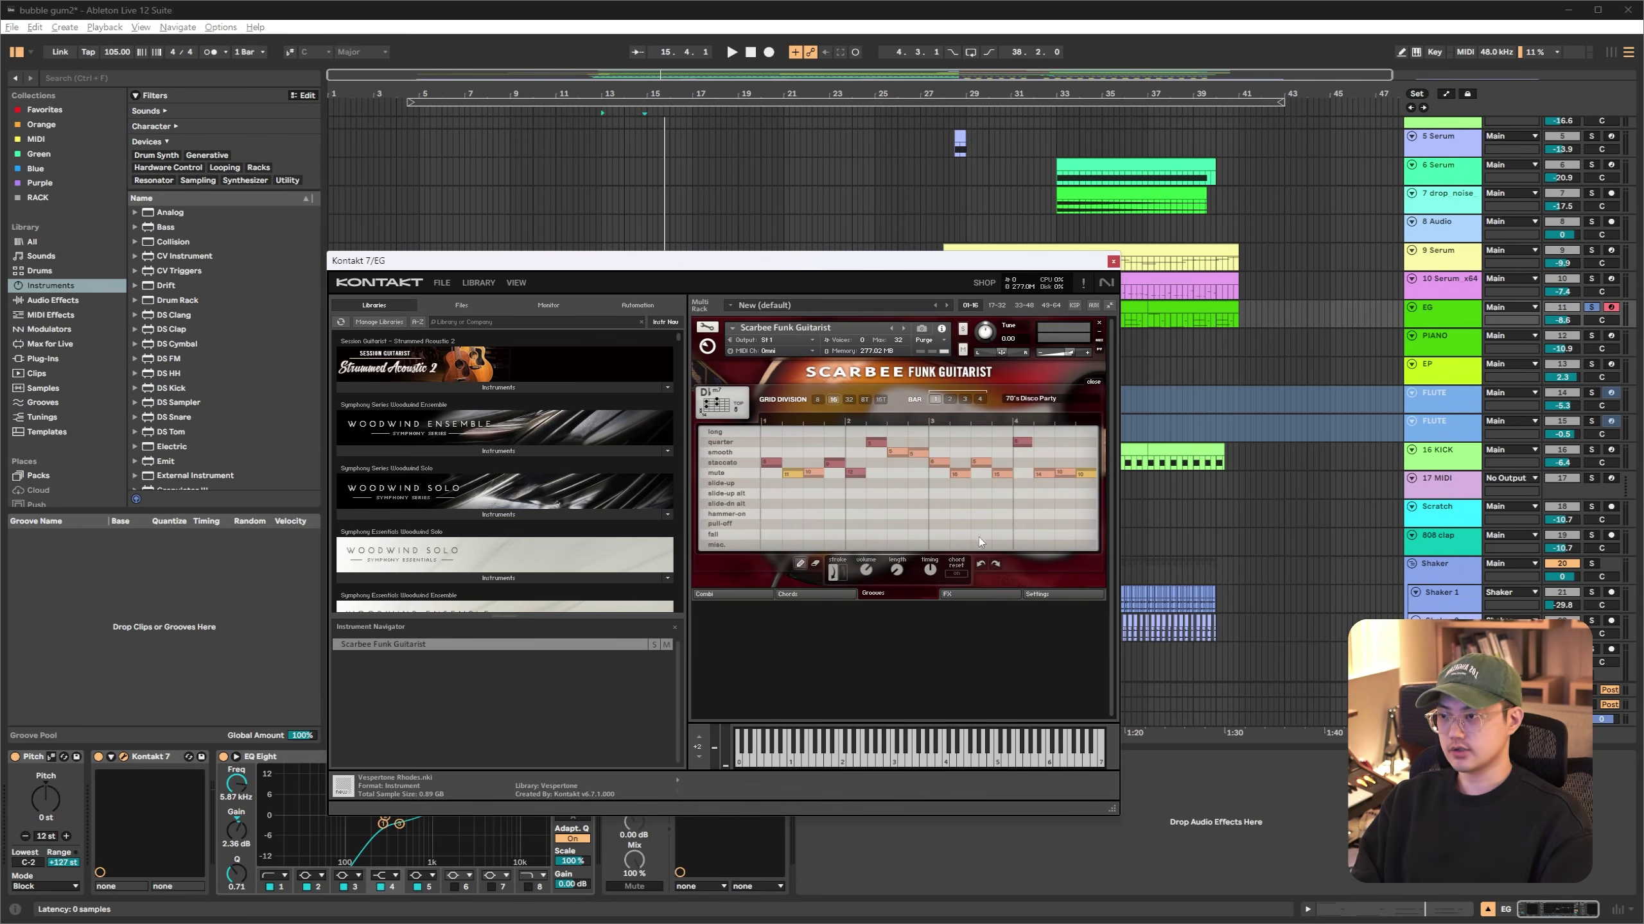
left_click(1092, 383)
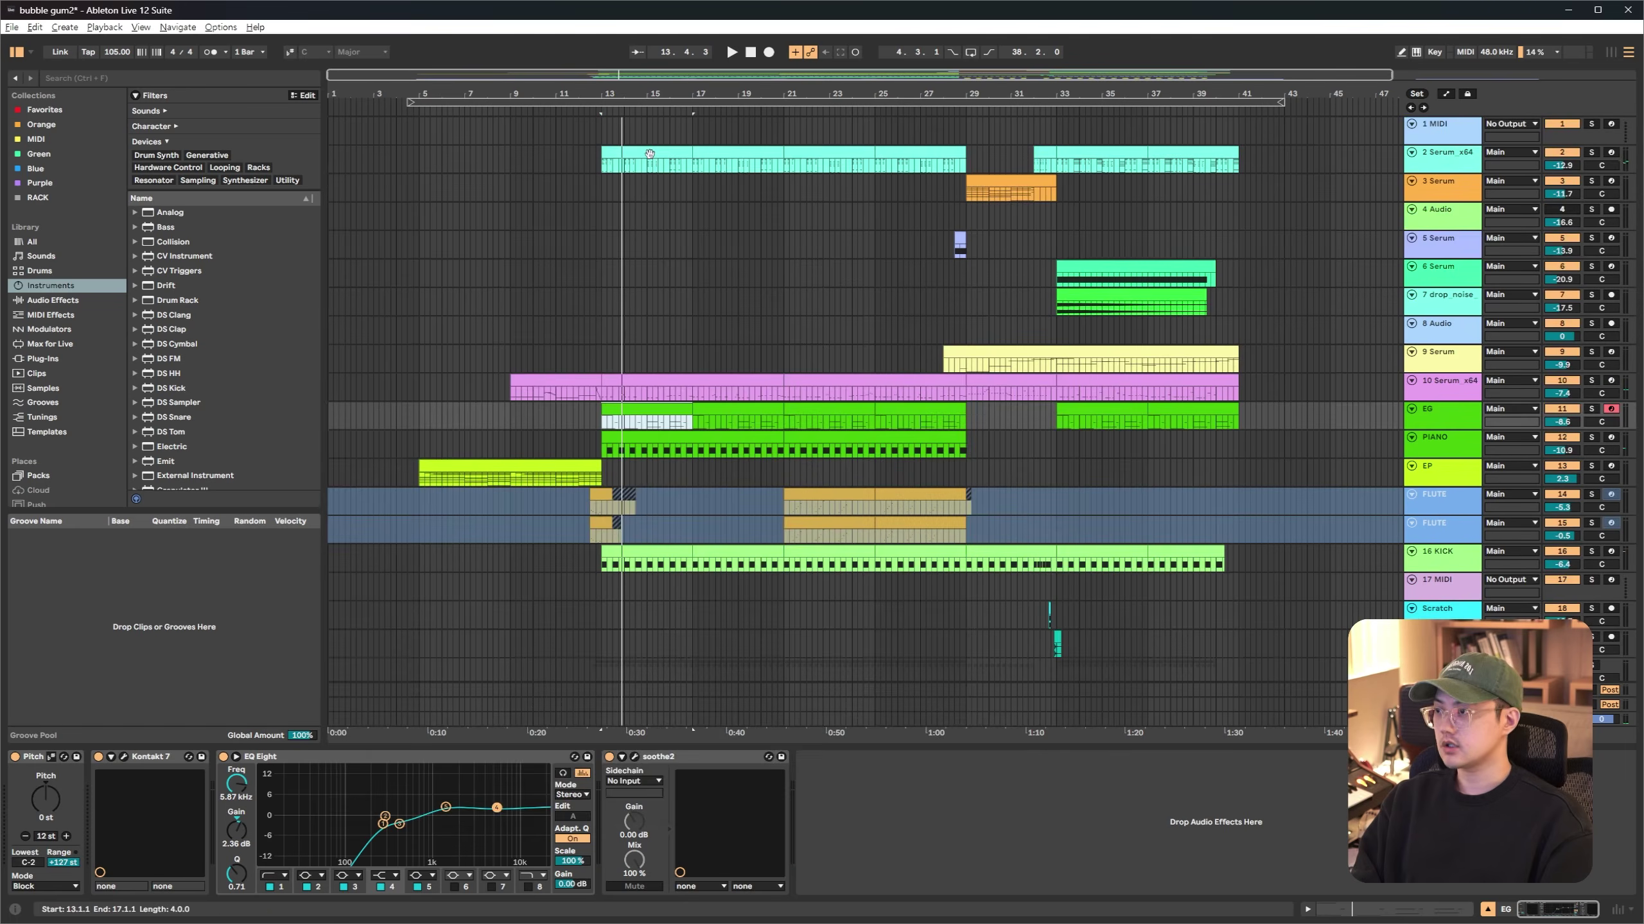
Play the 2 Serum_x64 track's first clip soloed from bar 13, with its Serum window placed mid-screen
key("space")
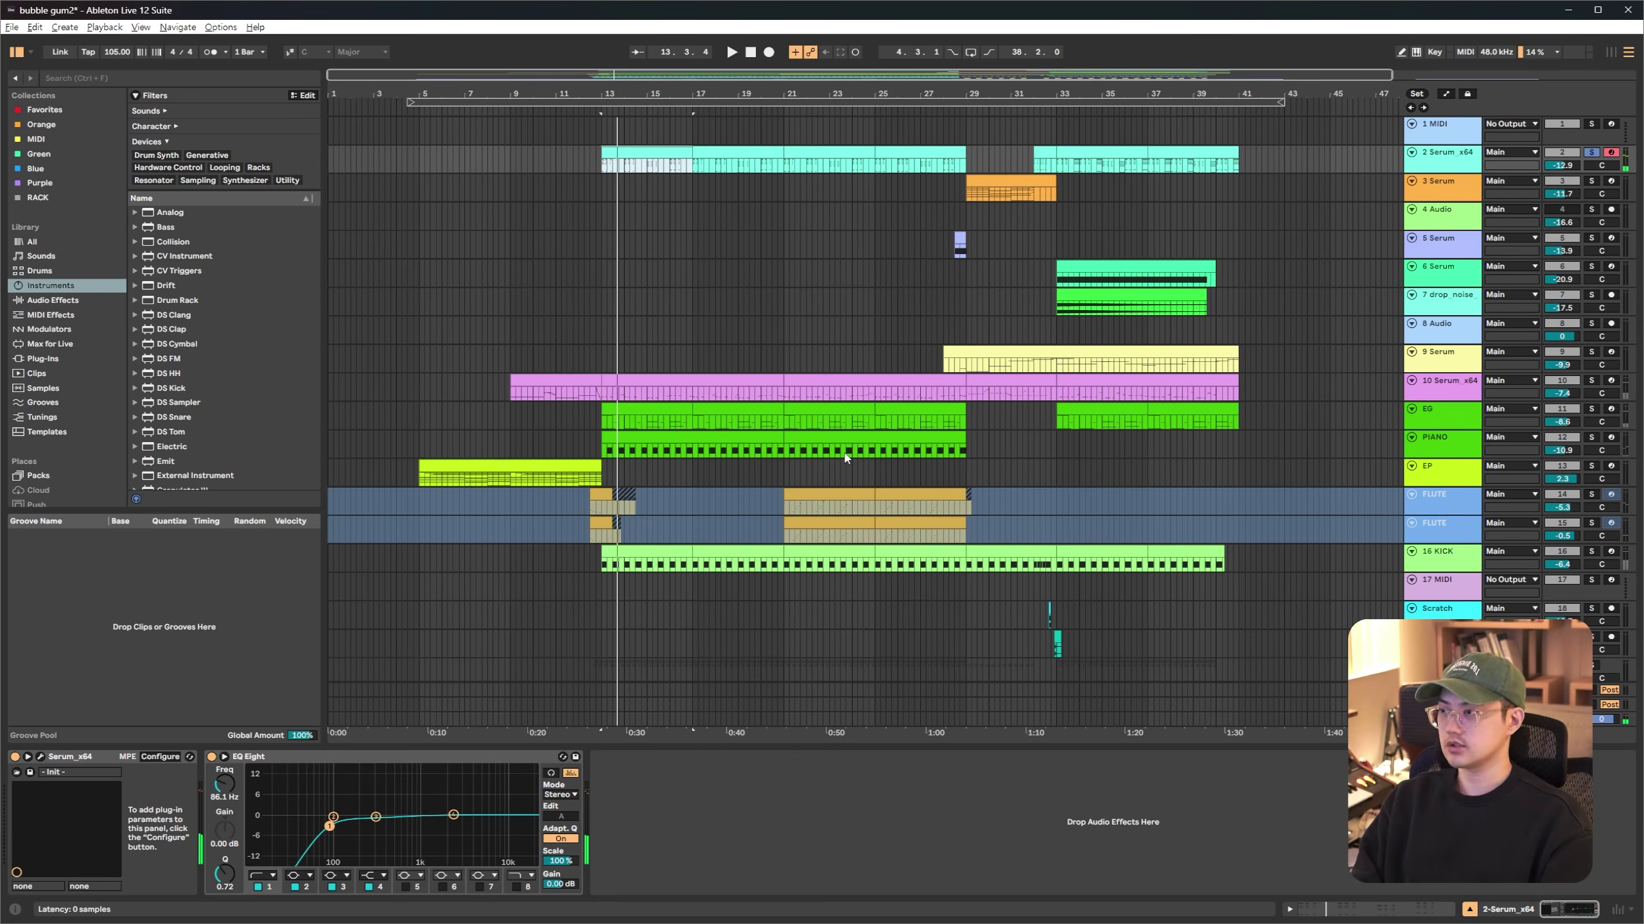
key("ctrl+alt+p")
left_click_drag(457, 60, 809, 203)
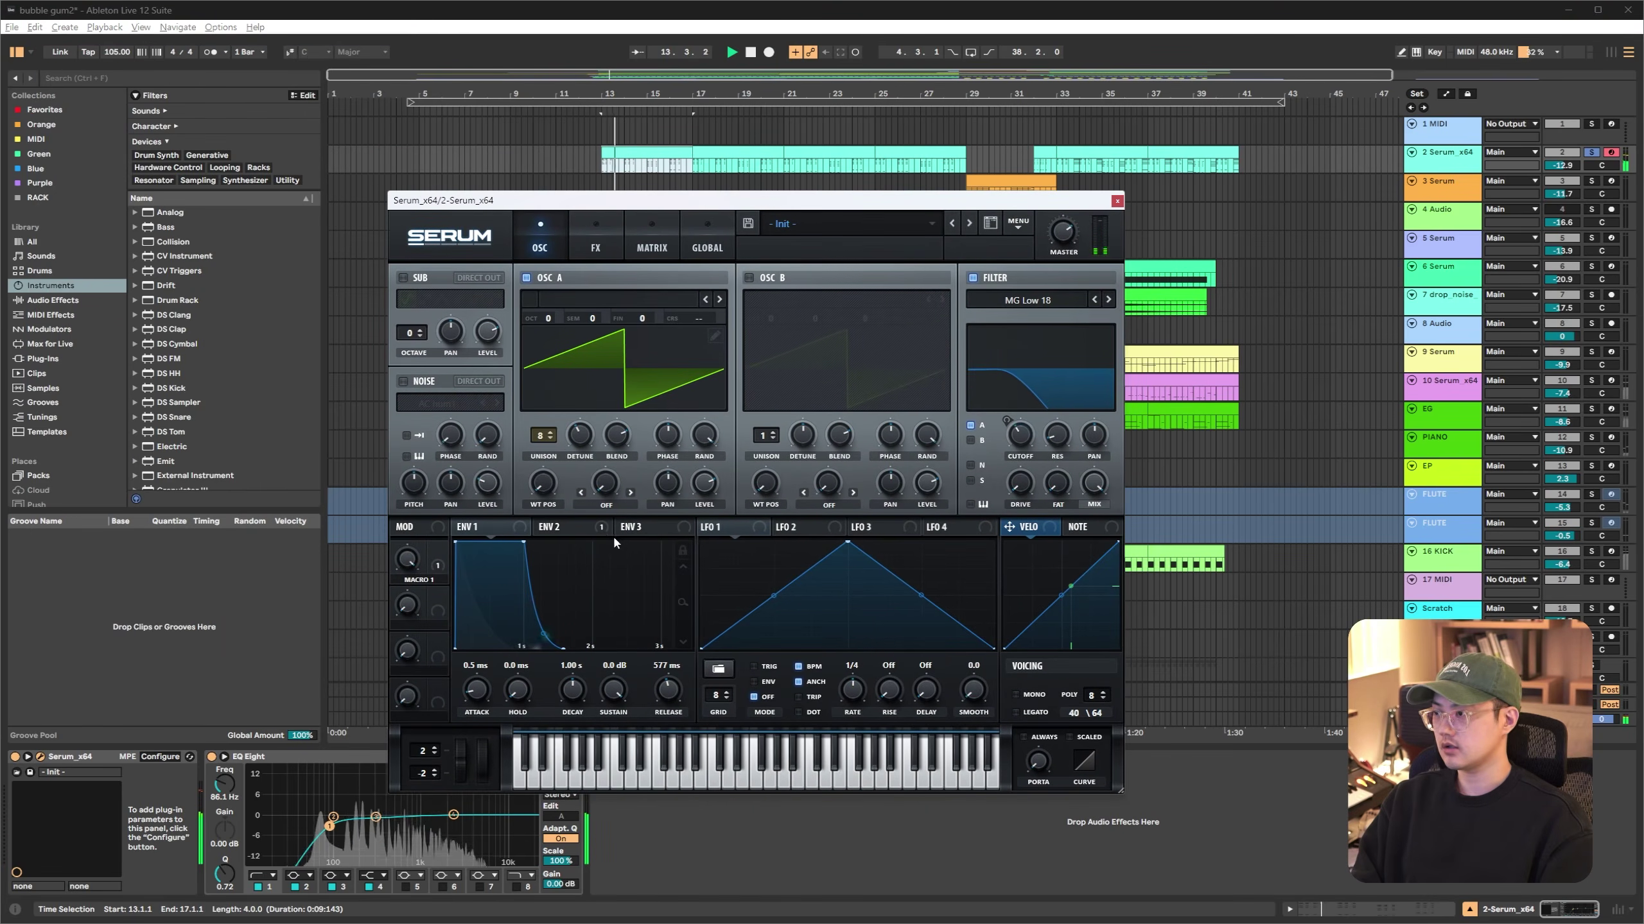
Examine envelope 2 in the 2 Serum_x64 track's Serum, close its window, and play the part in the full mix
left_click(561, 527)
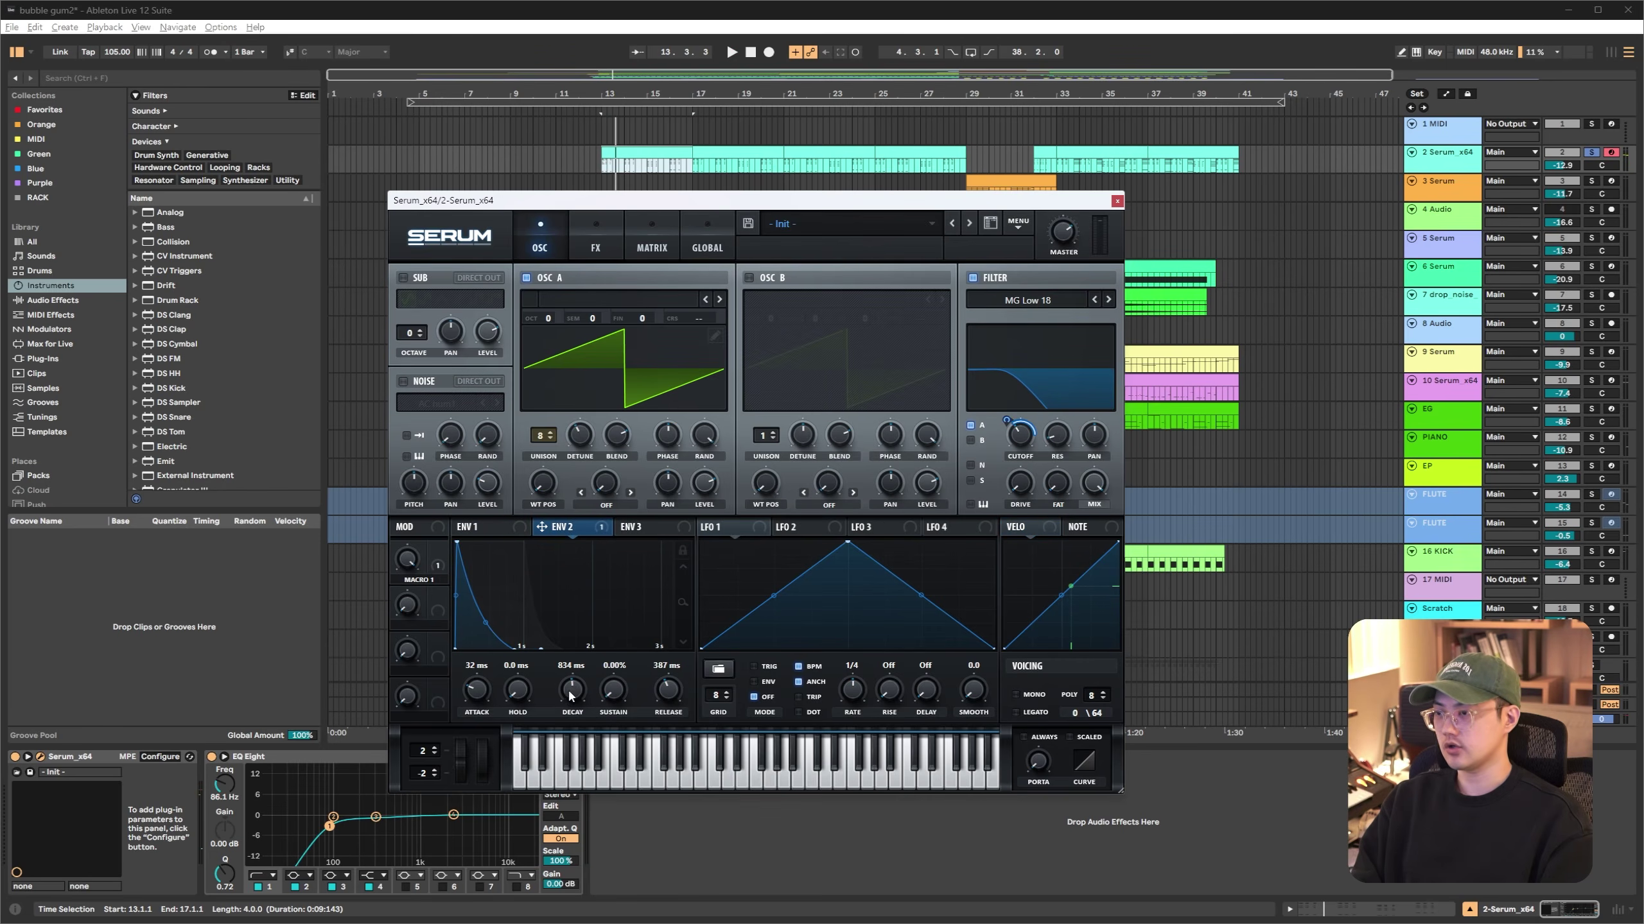
key("space")
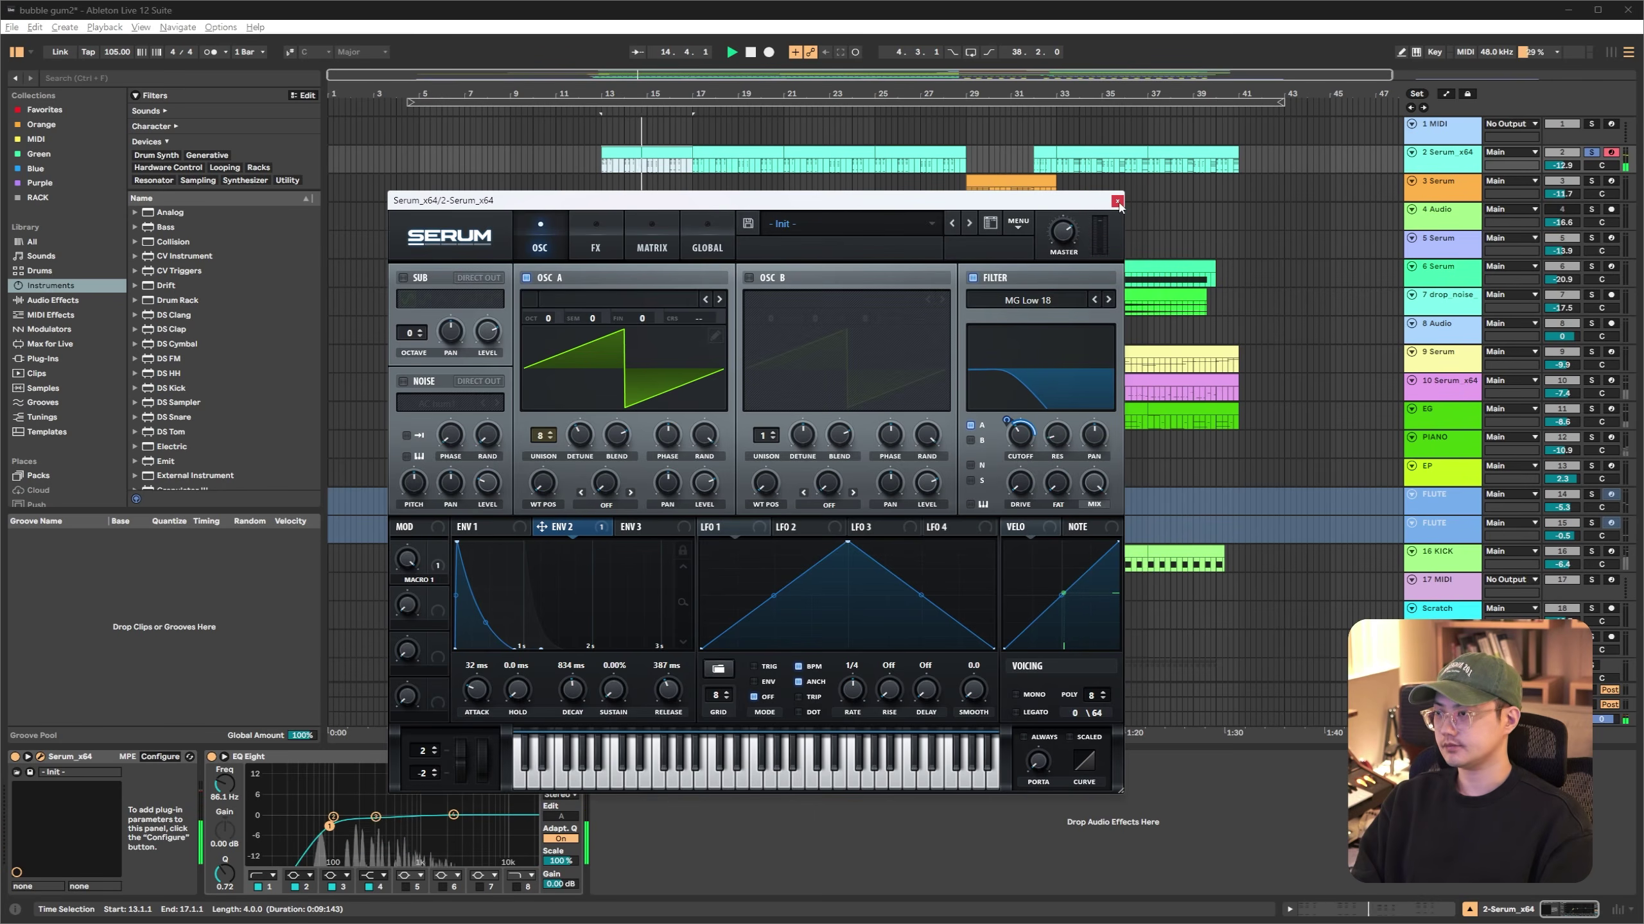
left_click(1118, 202)
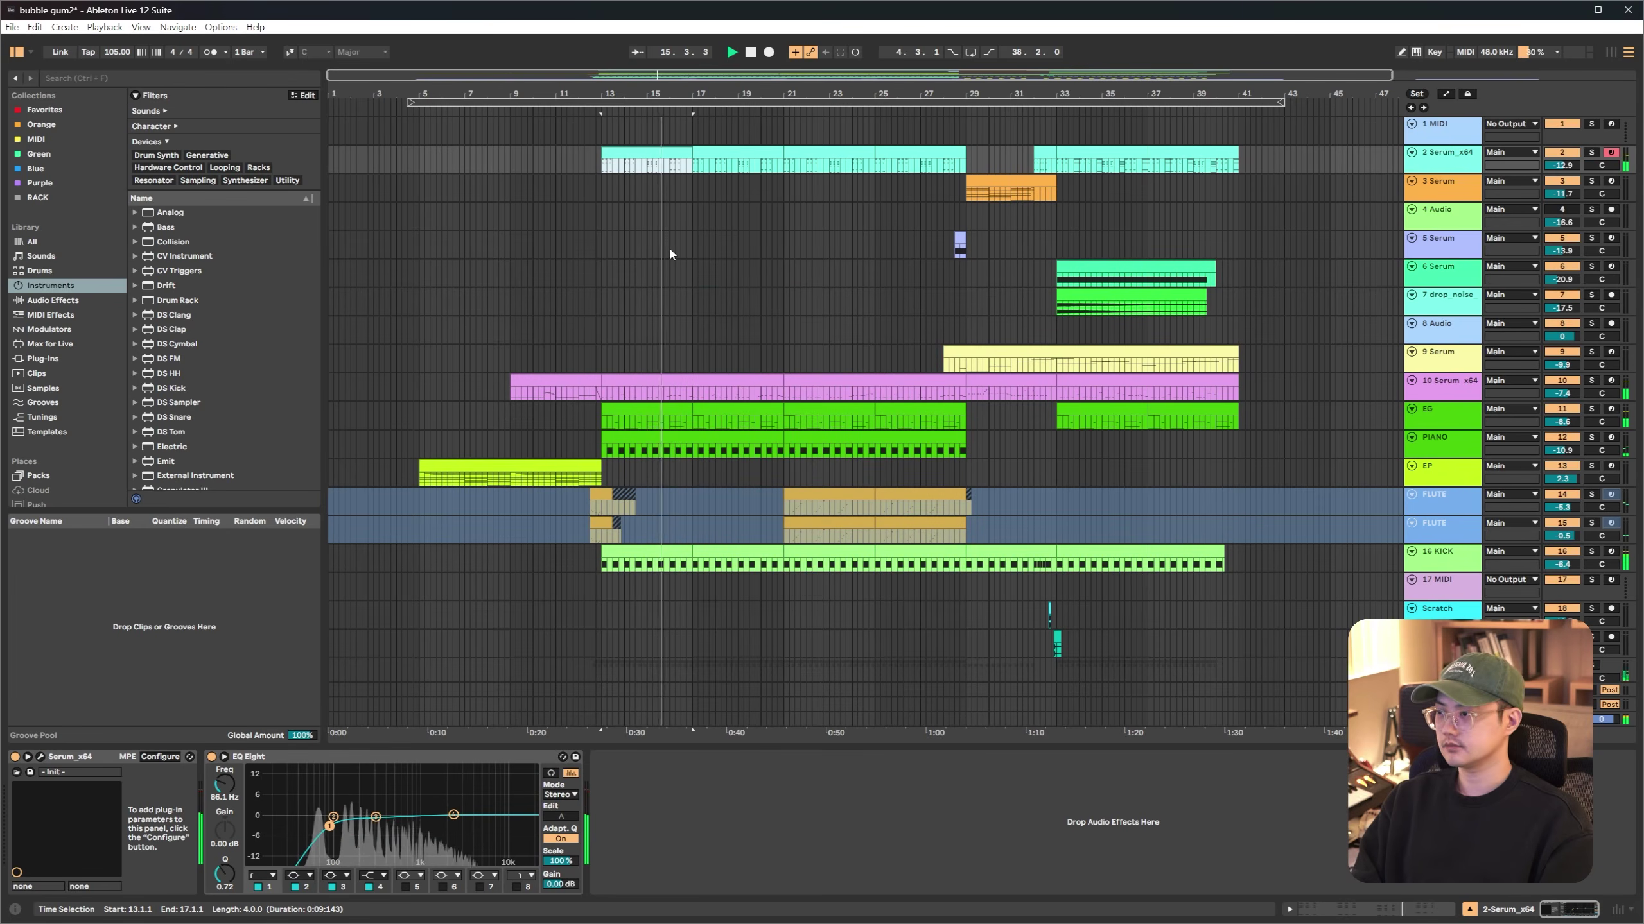
key("space")
Show the first FLUTE track's XV-5080 with its ChamberWoods patch, and close the instrument window
left_click(497, 363)
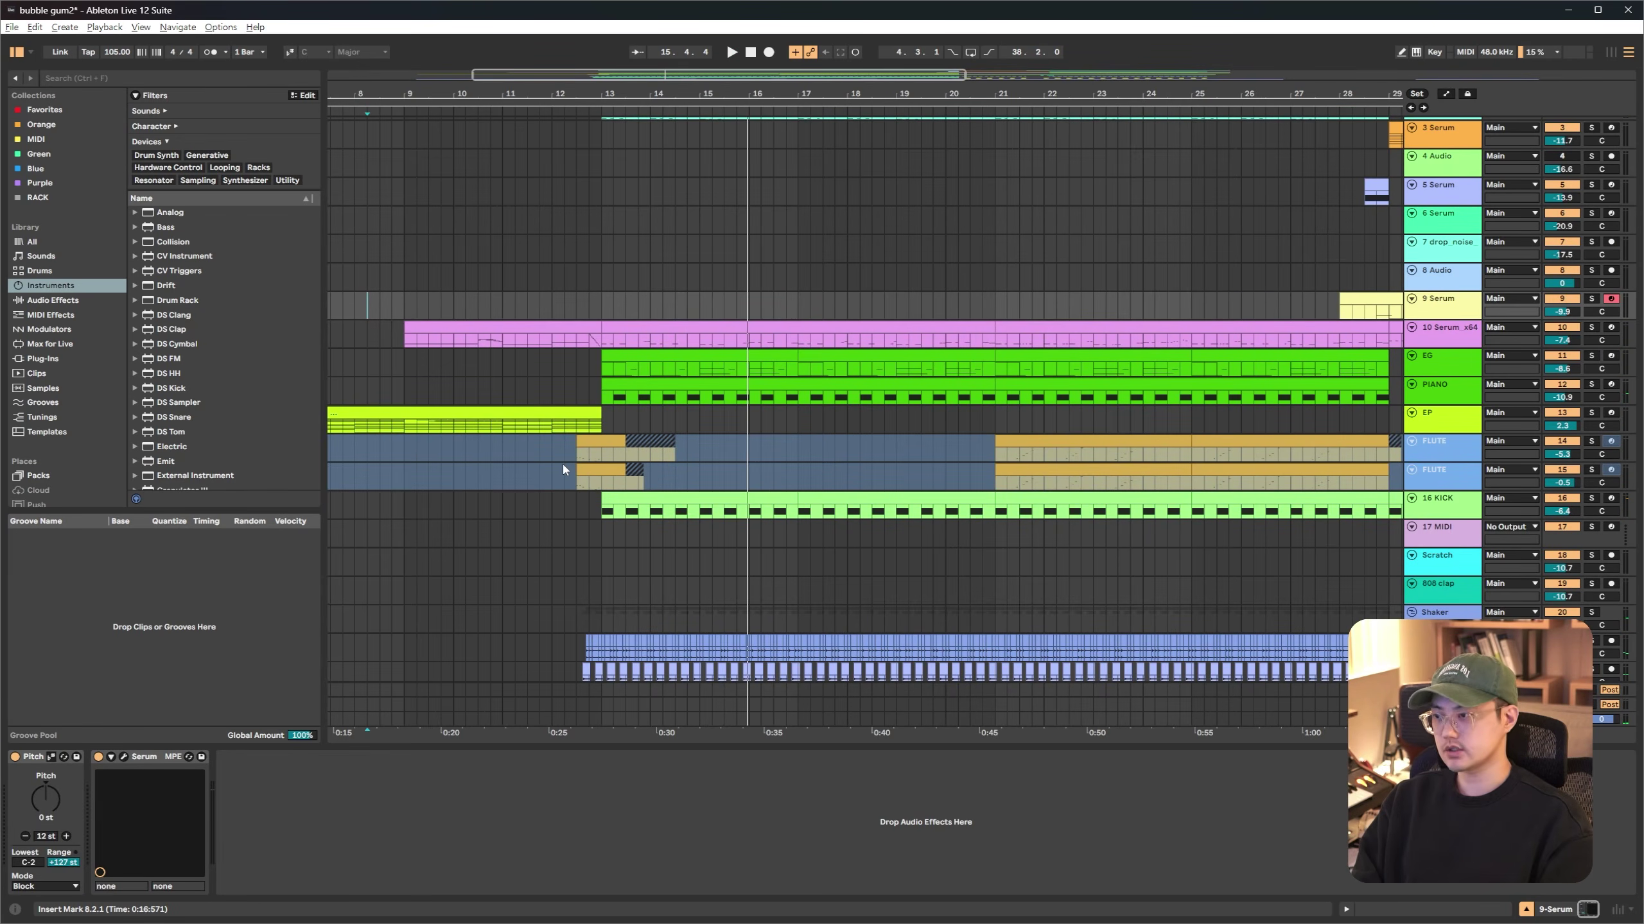
left_click(565, 448)
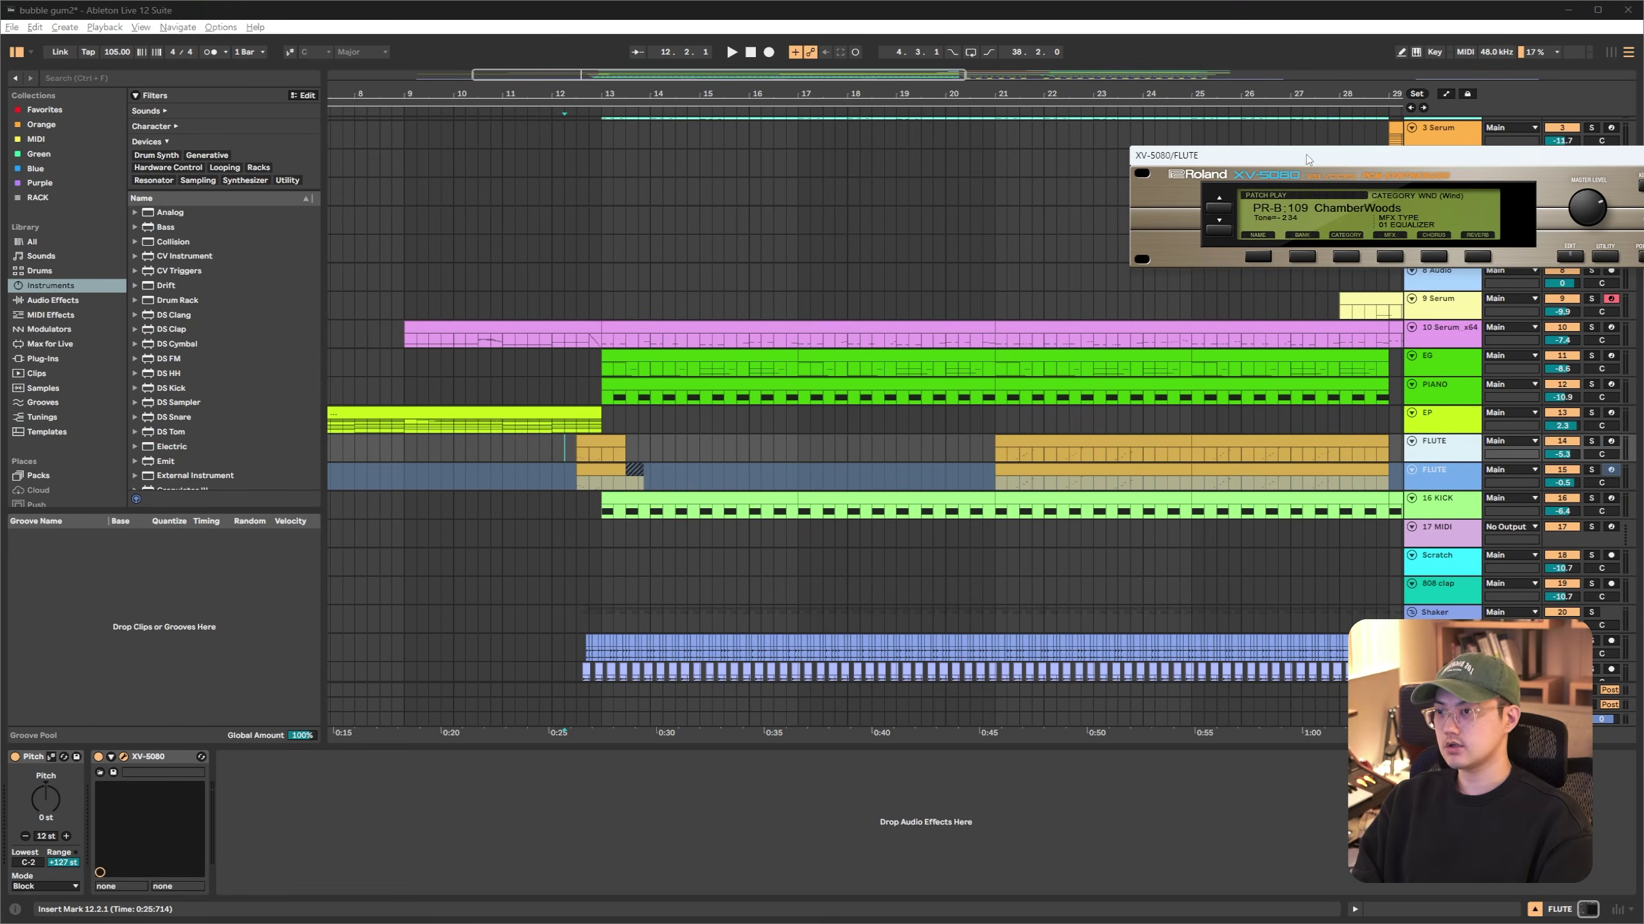
left_click_drag(845, 272, 590, 363)
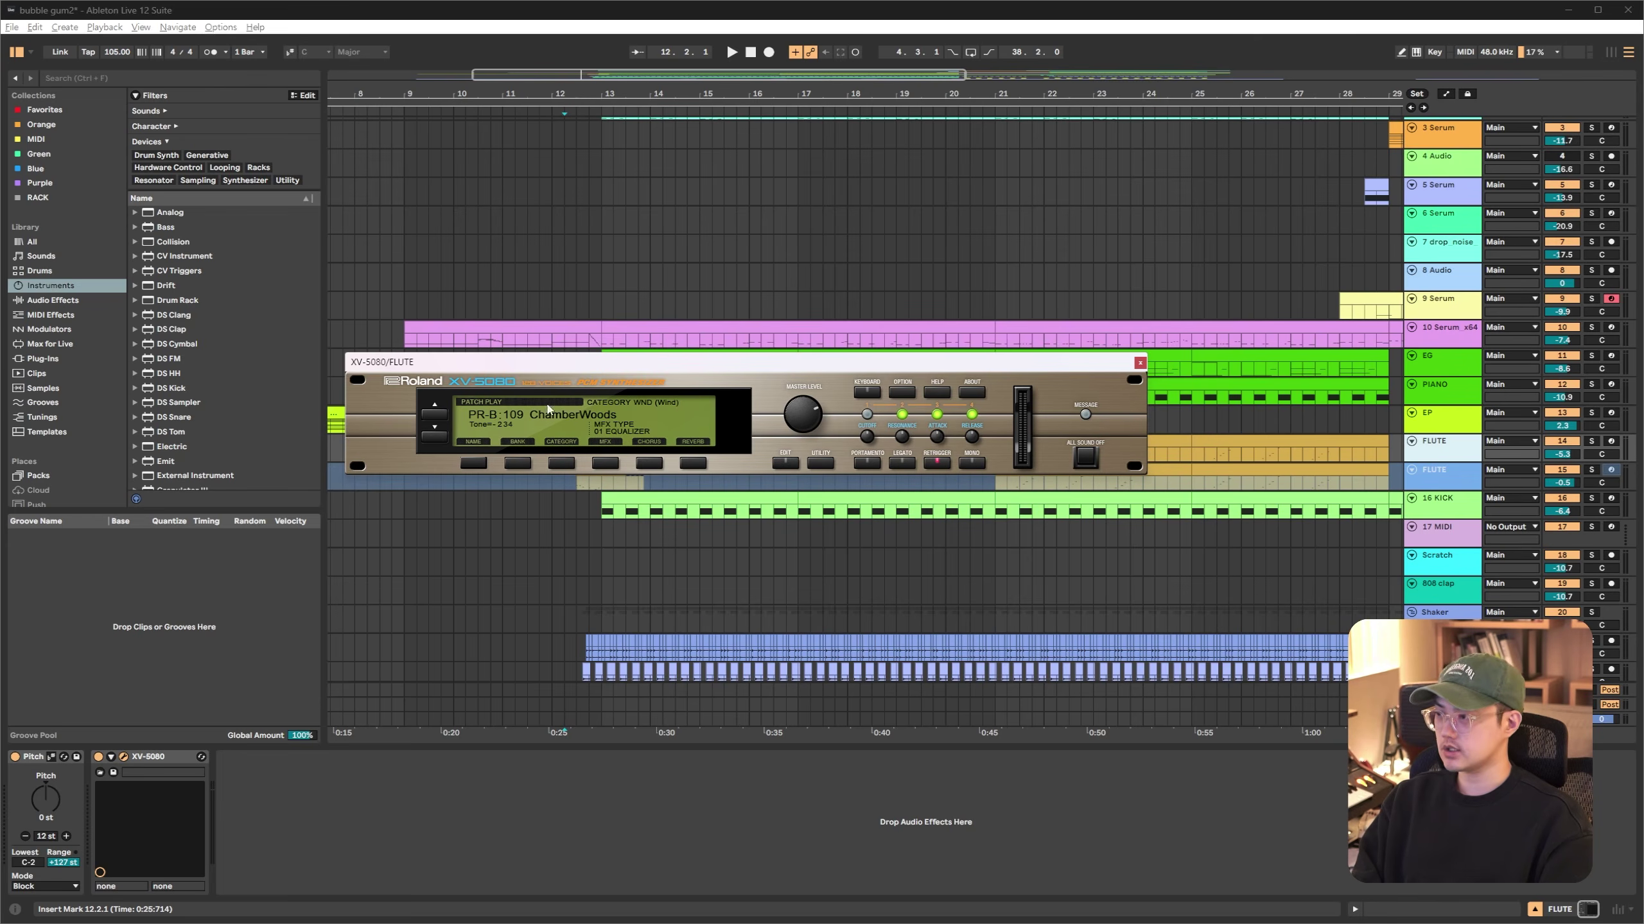
left_click_drag(632, 368, 597, 534)
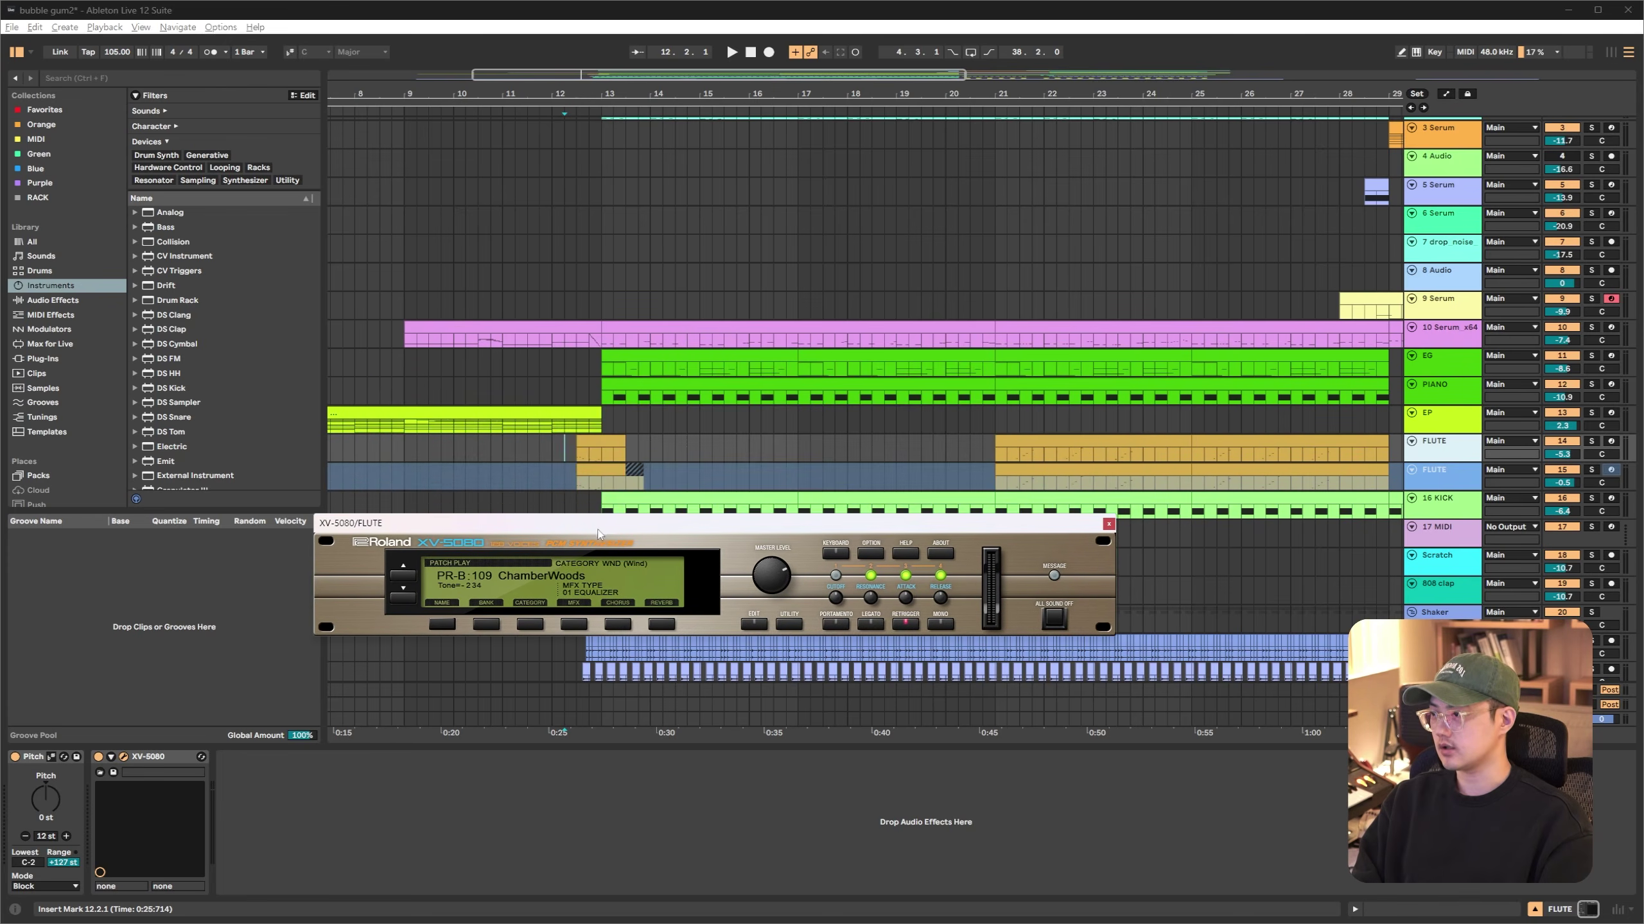
left_click(1107, 525)
Play the first FLUTE track's opening phrase with the other tracks from bar 12.2
key("space")
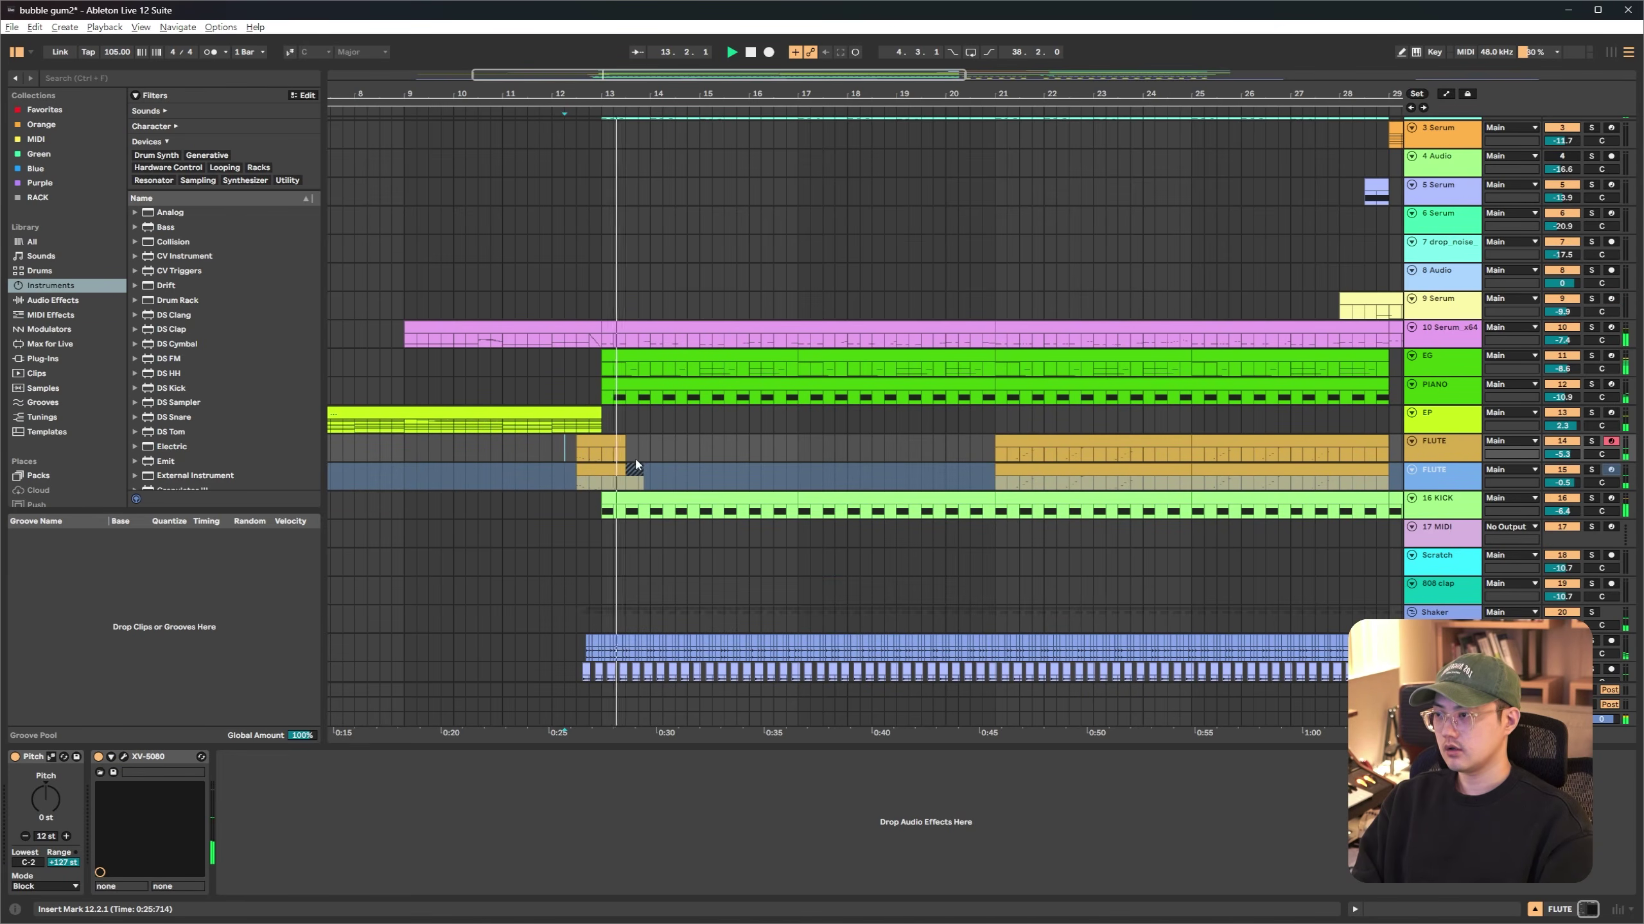
key("shift+Left")
left_click_drag(581, 454, 693, 484)
left_click(735, 448)
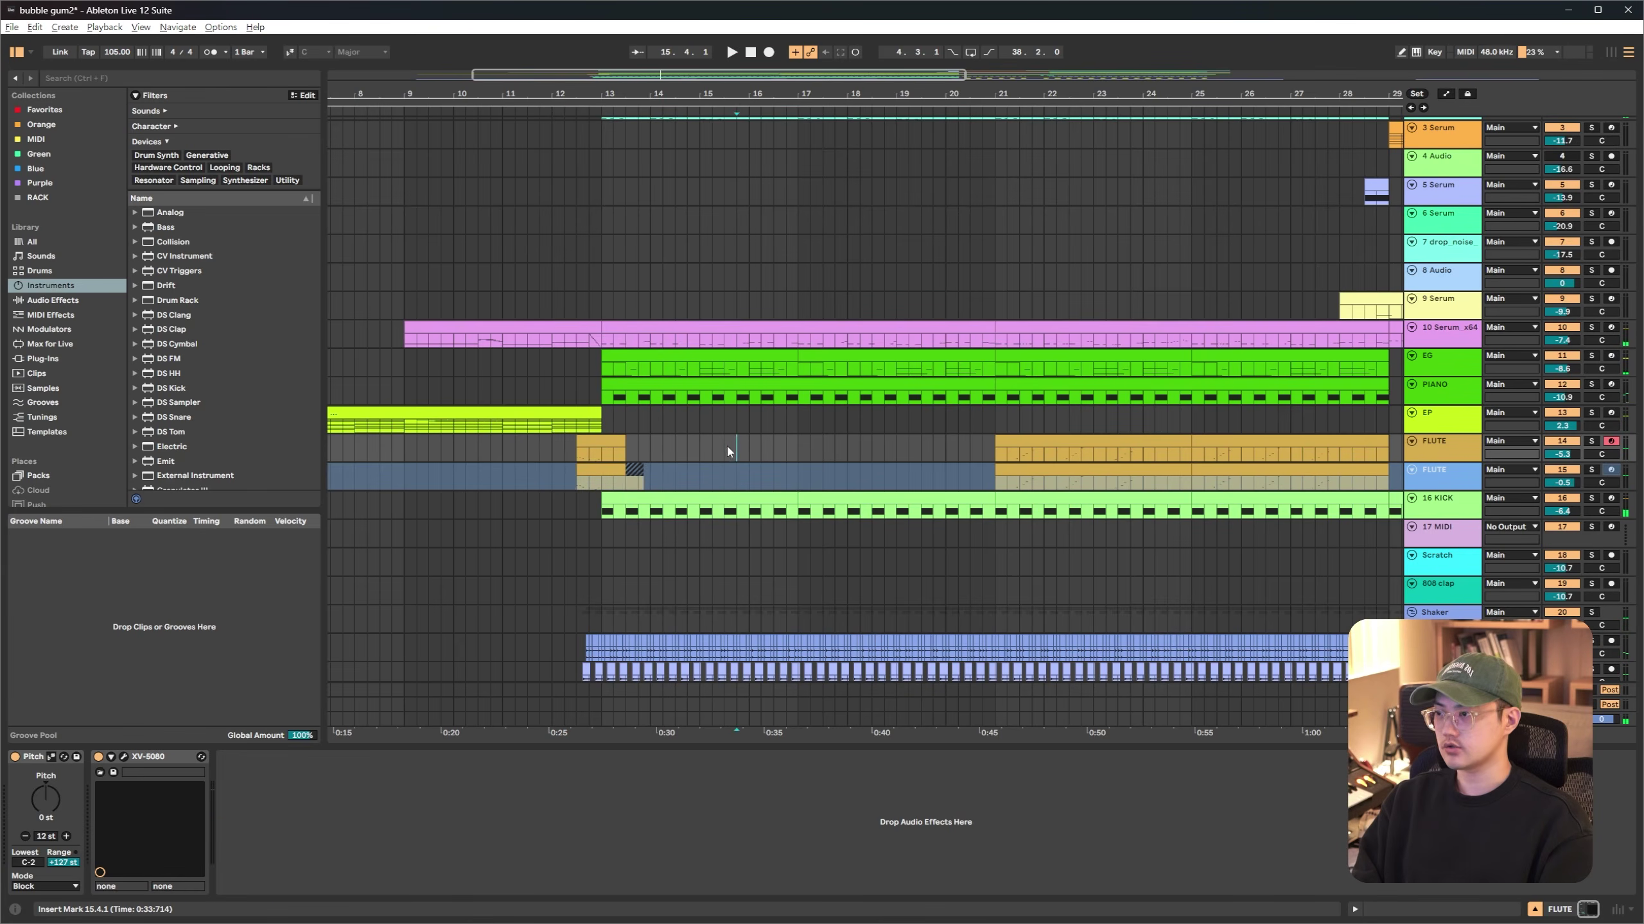
Play the short 5 Serum clip from bar 28.3 in the mix, and solo its track
scroll(784, 445, "right", 3)
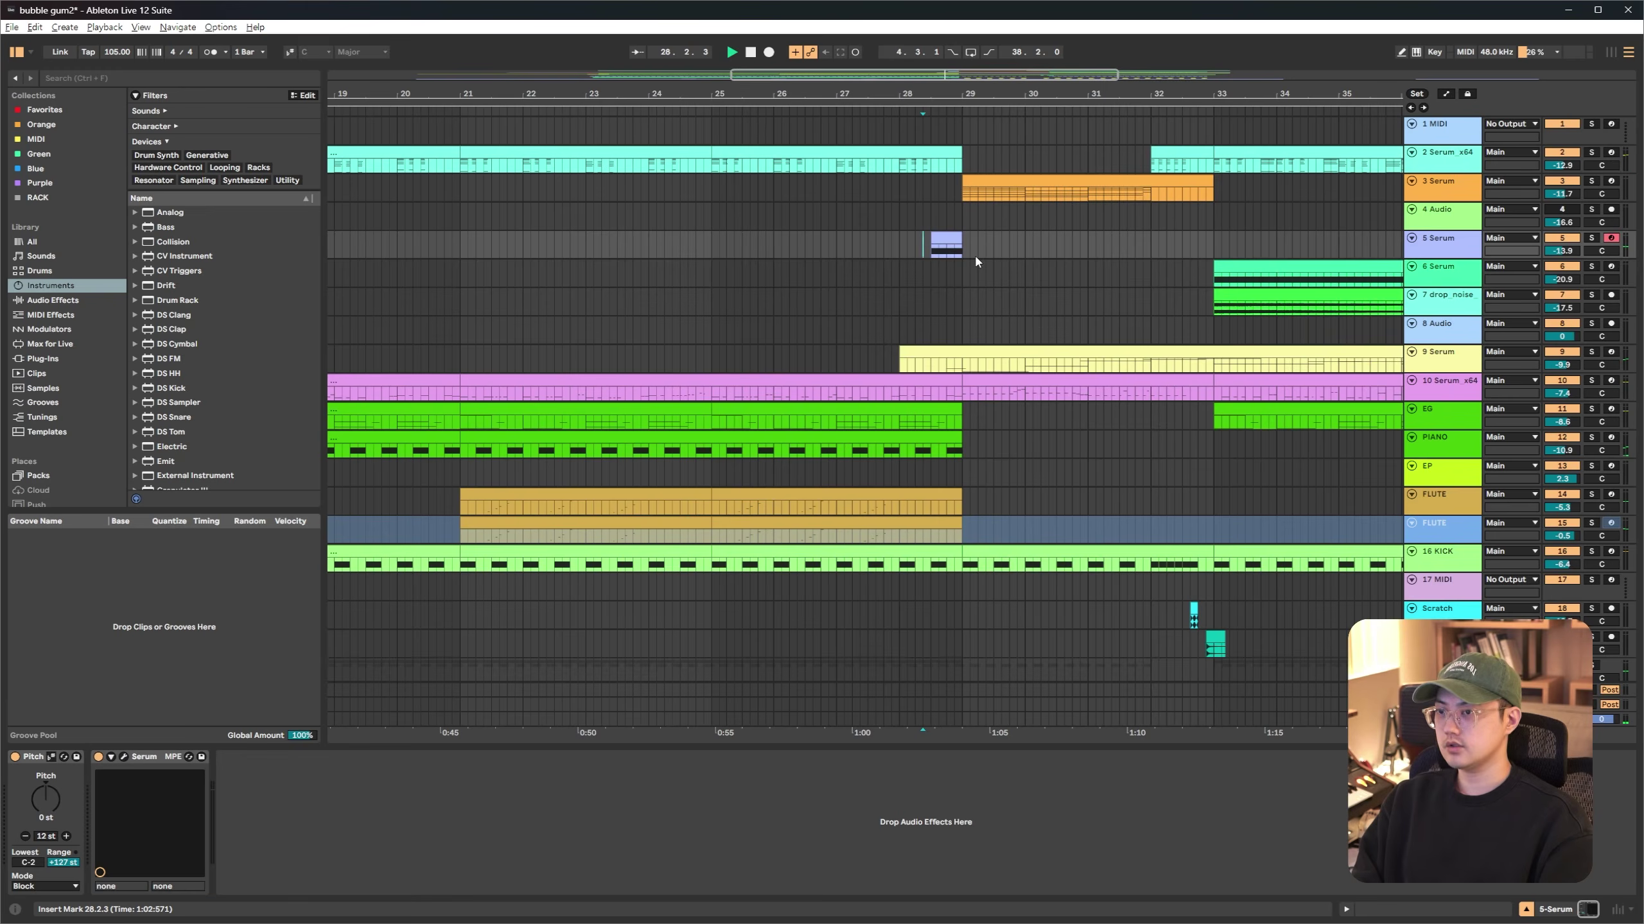
left_click(961, 249)
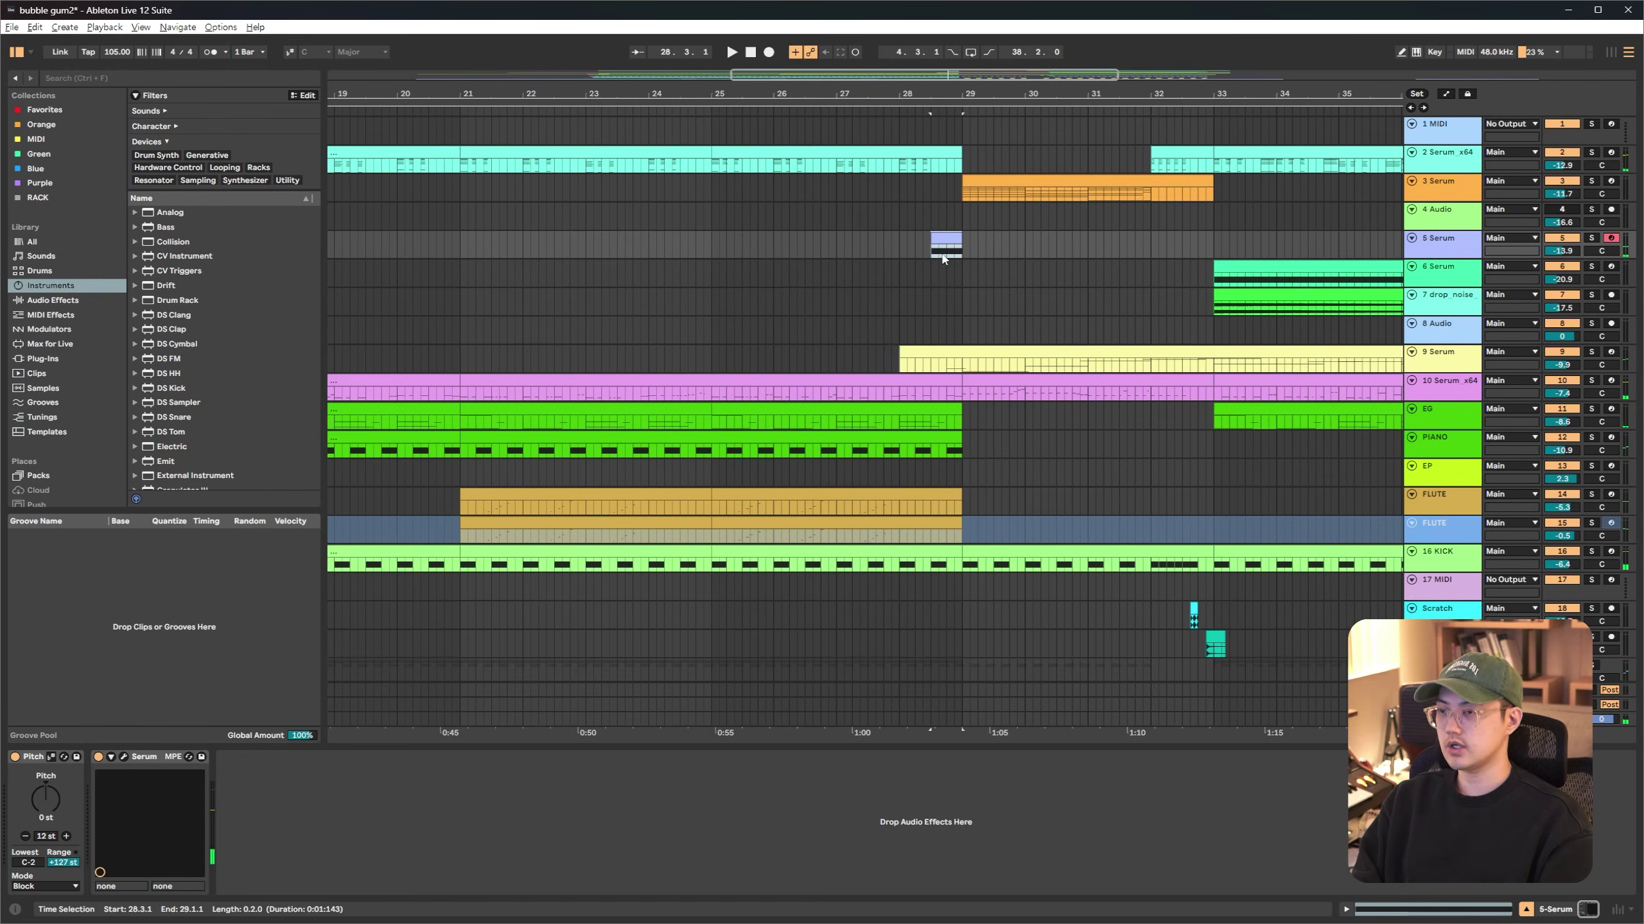
key("space")
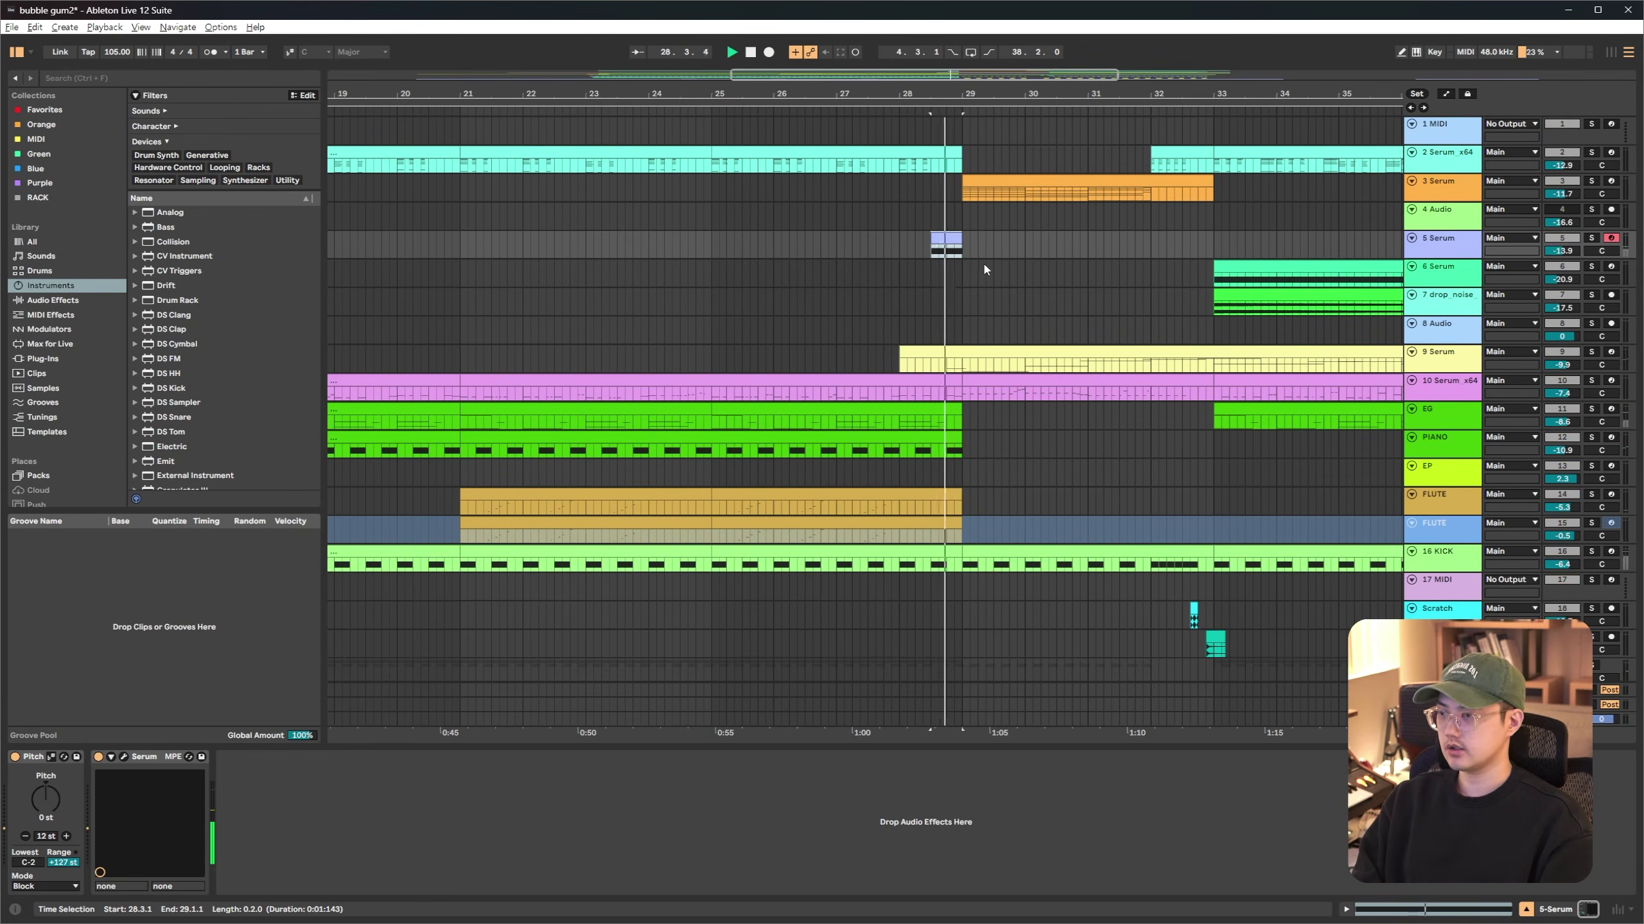
key("space")
left_click(1591, 238)
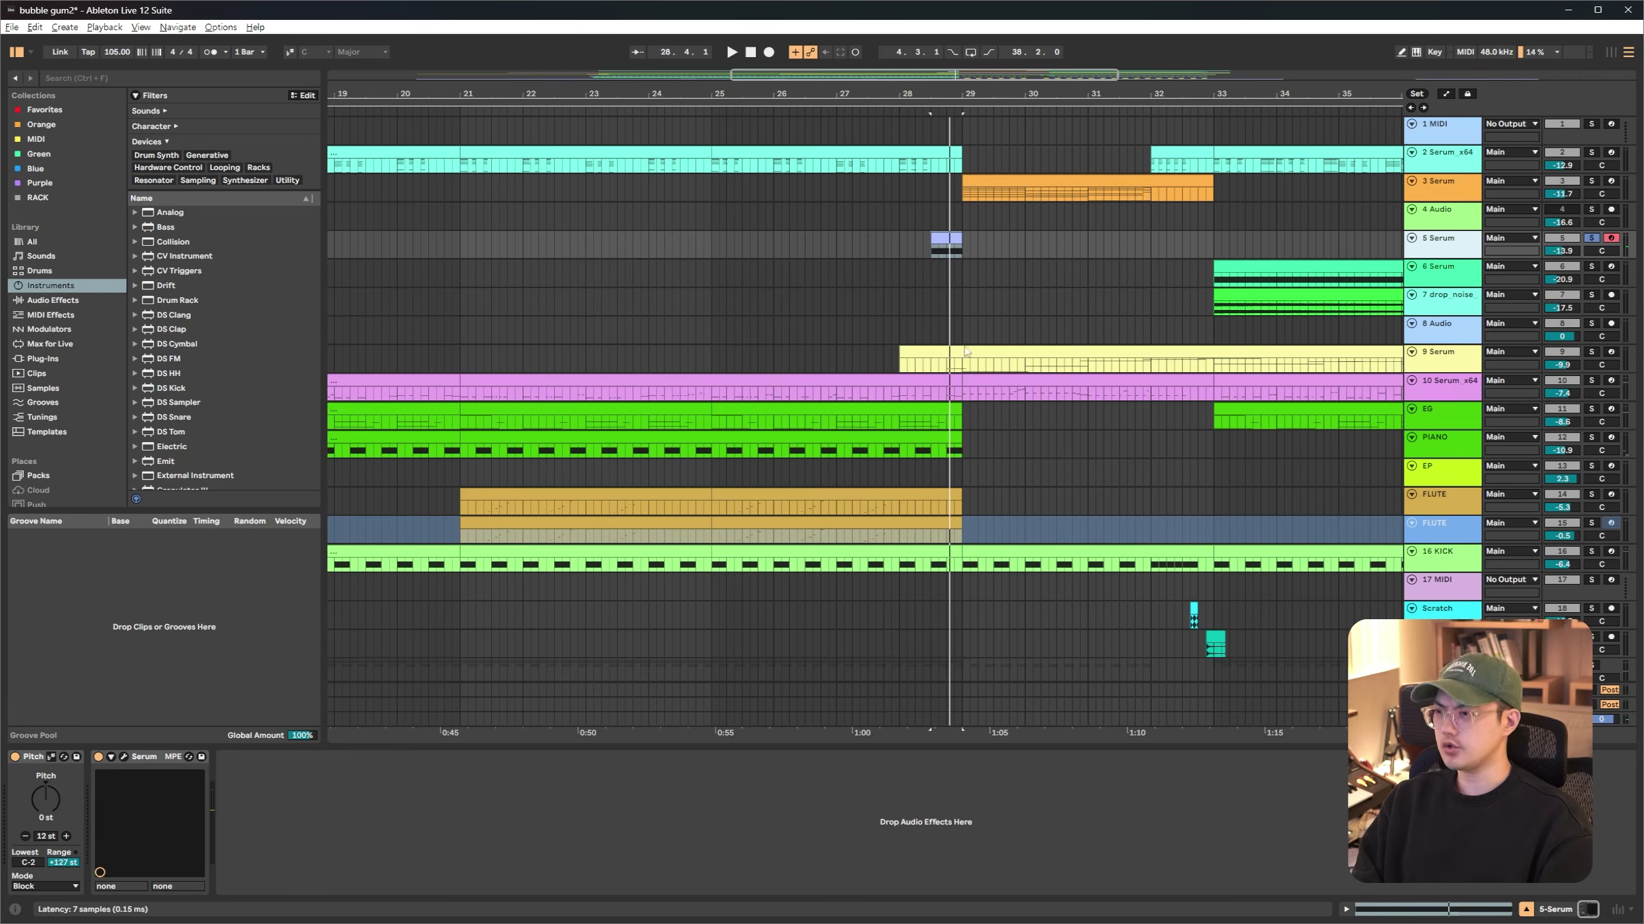
Open the 5 Serum track's Serum window, compare it with the selected clip, and place it to show the whole instrument
key("ctrl+alt+p")
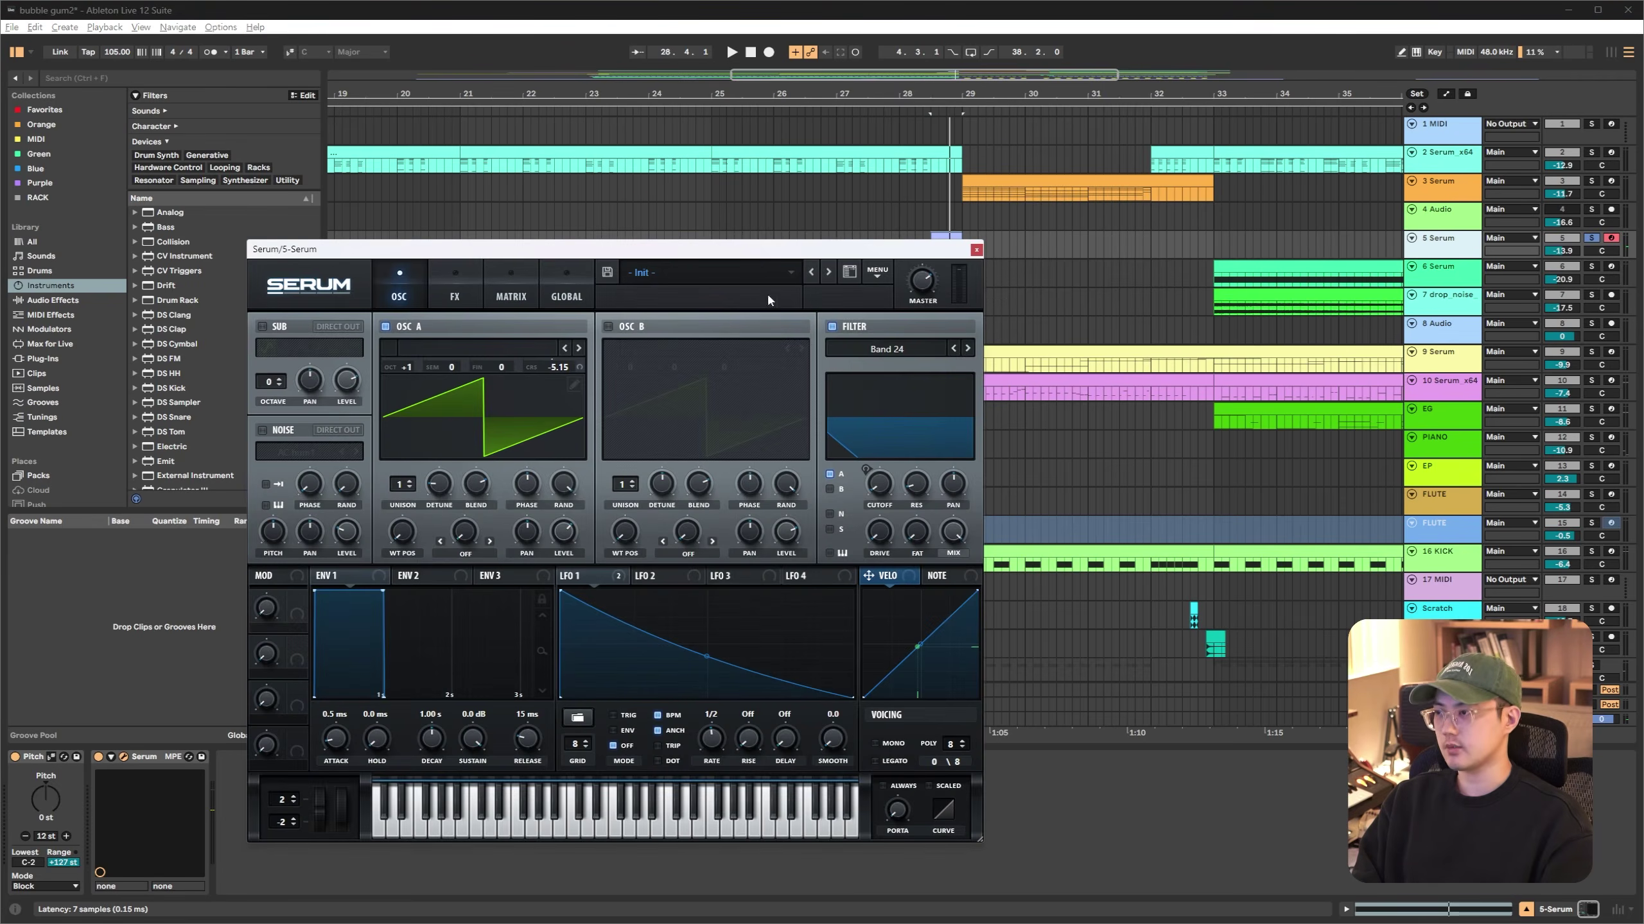
left_click_drag(644, 257, 724, 216)
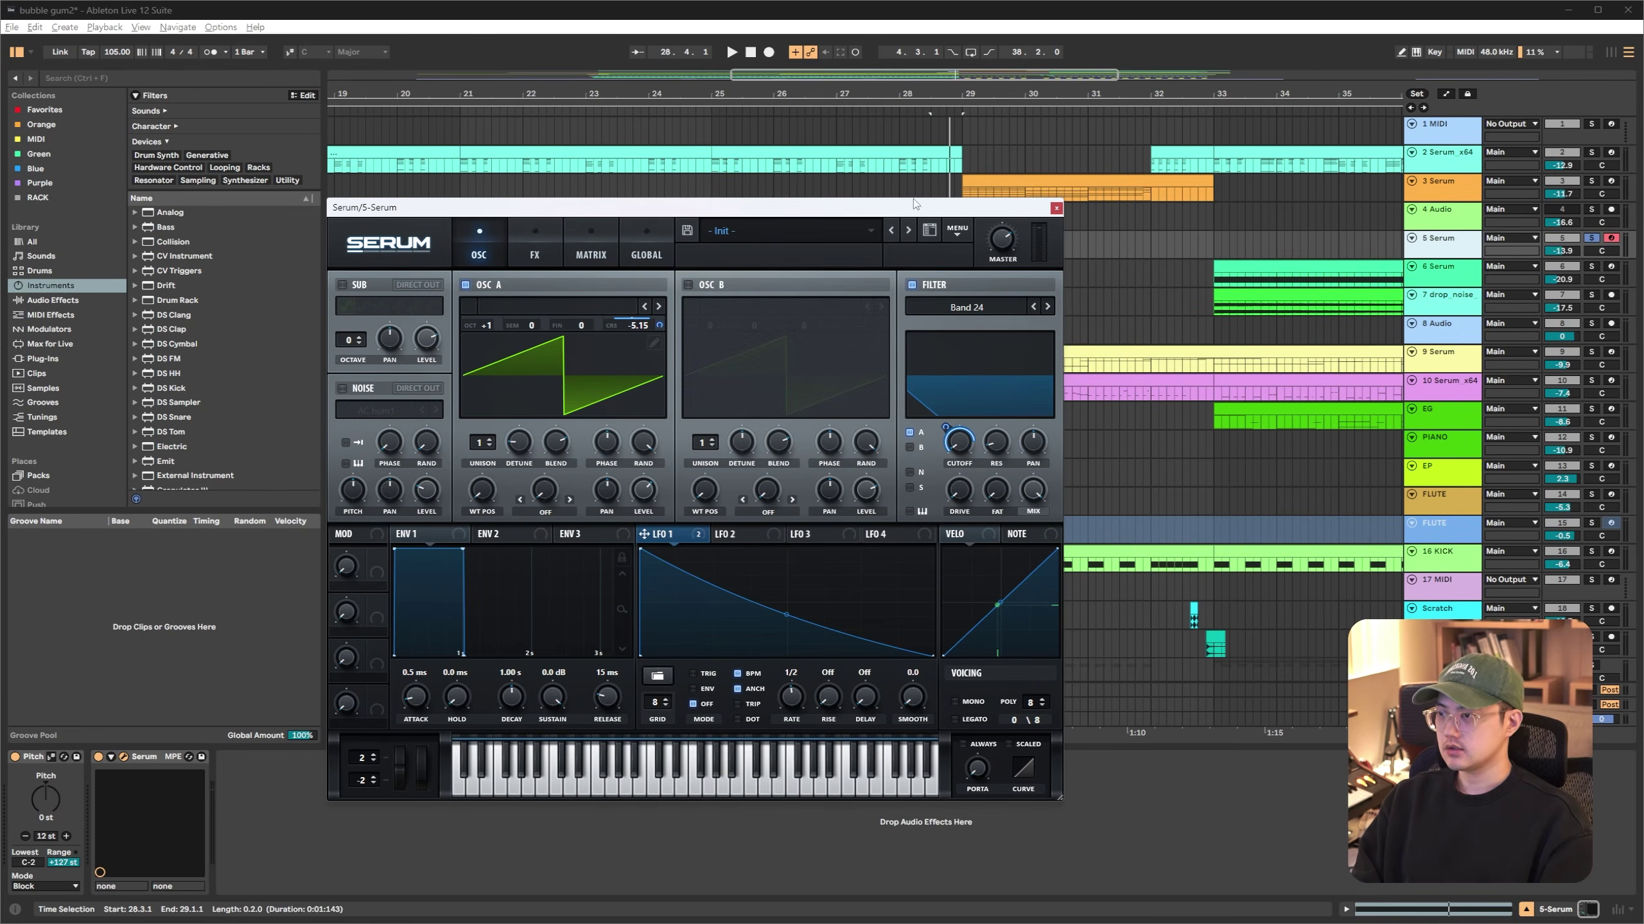
left_click_drag(915, 207, 885, 339)
left_click_drag(933, 245, 961, 247)
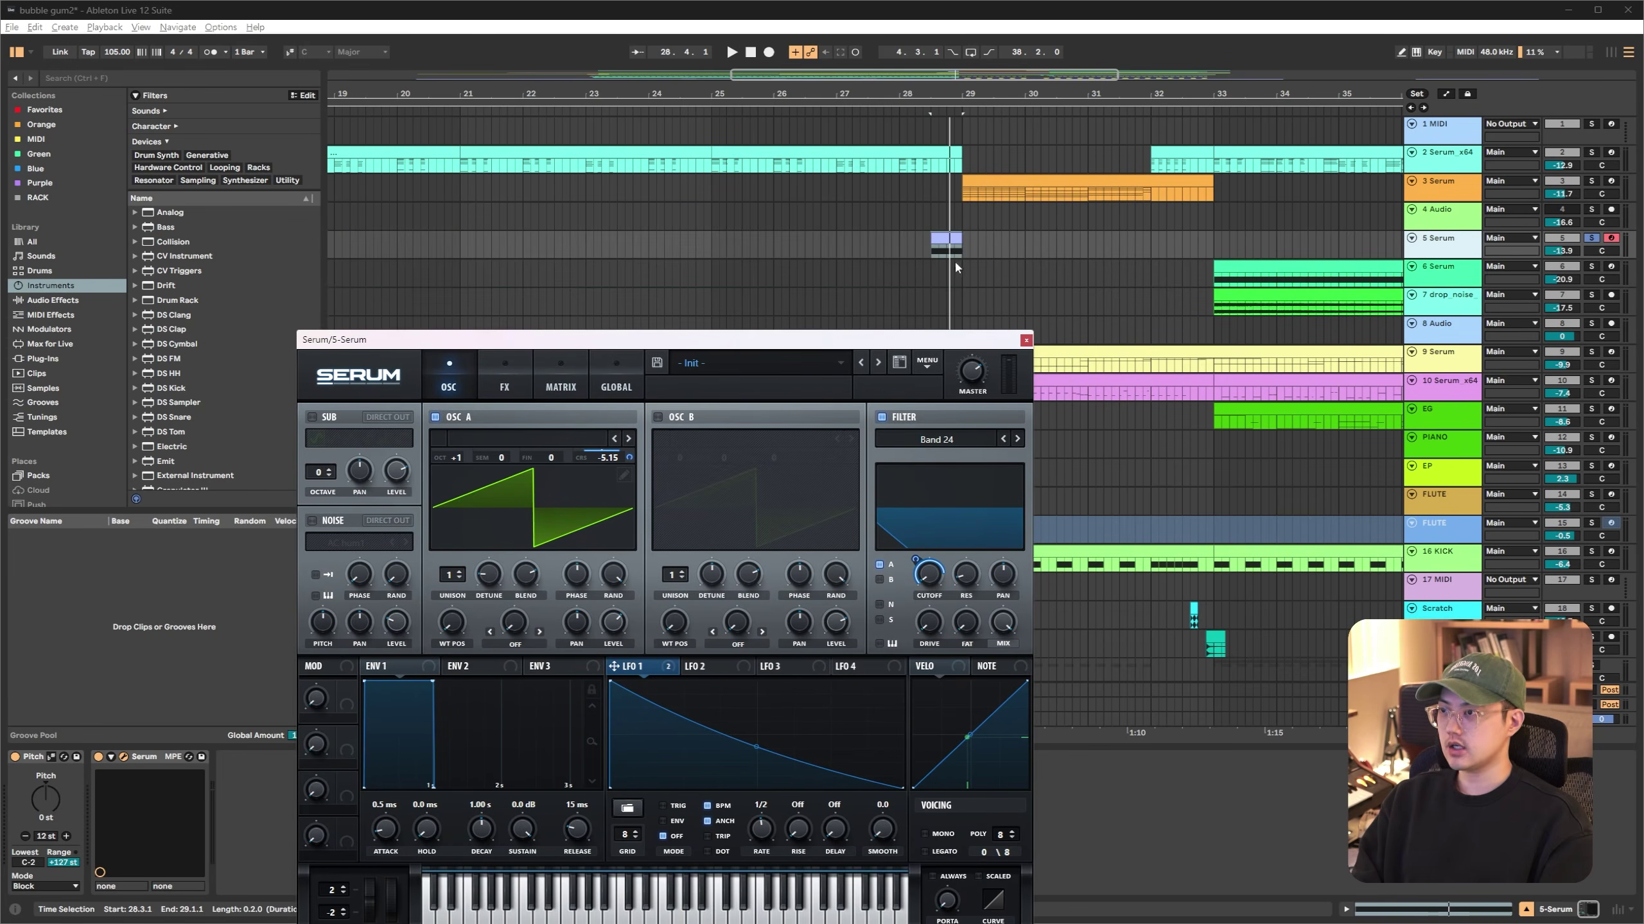
left_click_drag(894, 346, 786, 176)
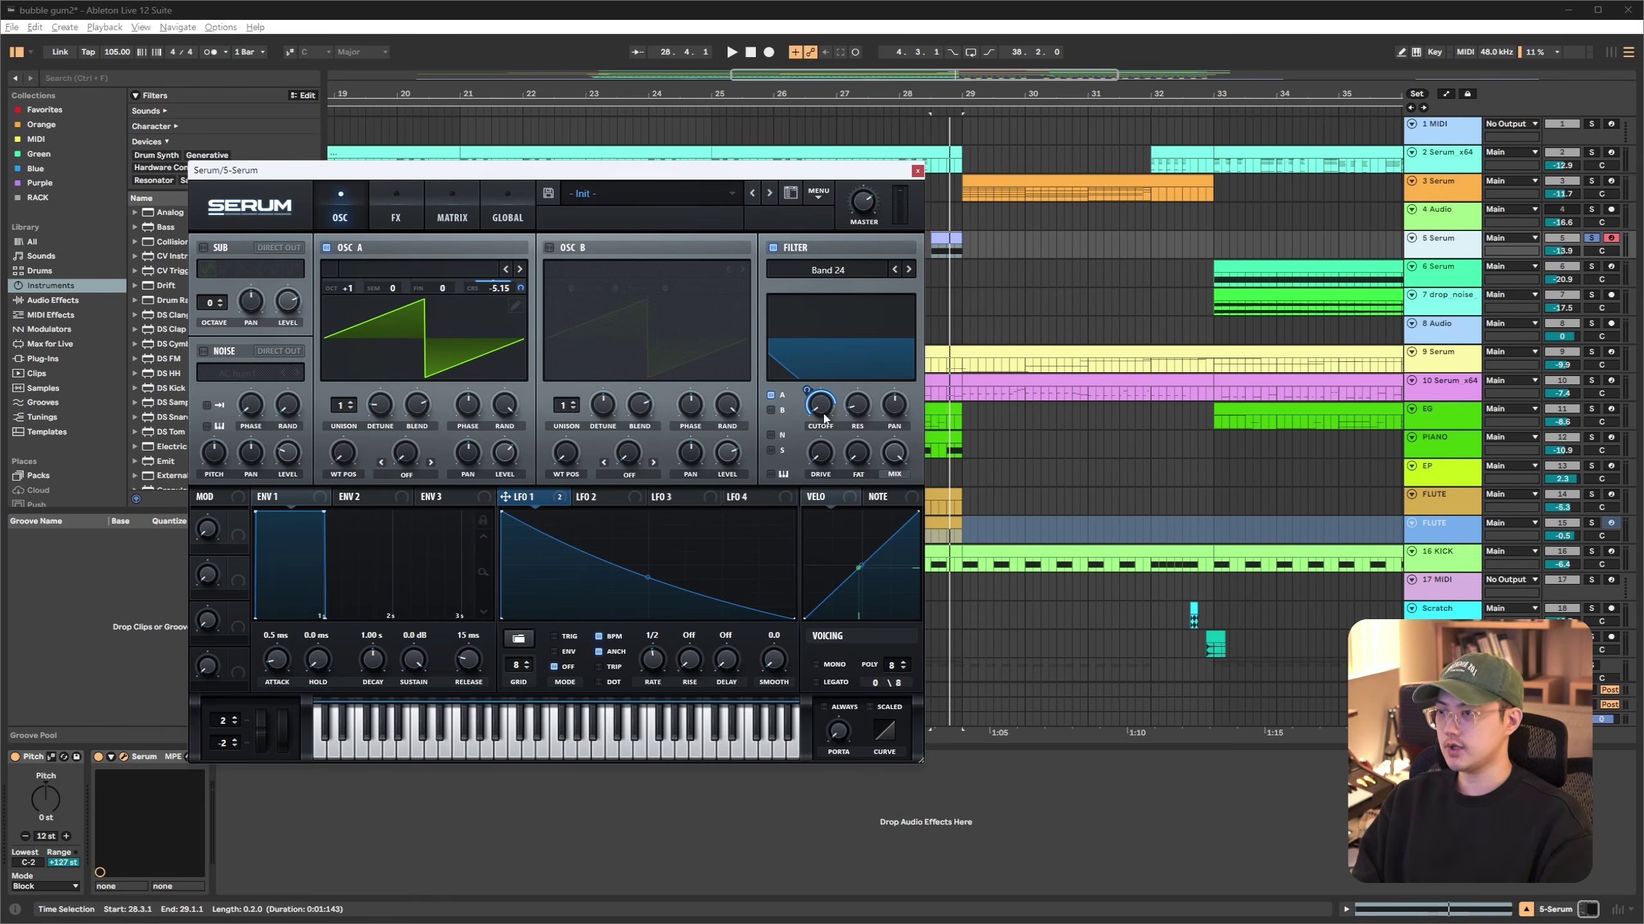
Audition the soloed 5 Serum clip, examine its LFO 1 destinations and effects chain, and close the Serum window
key("space")
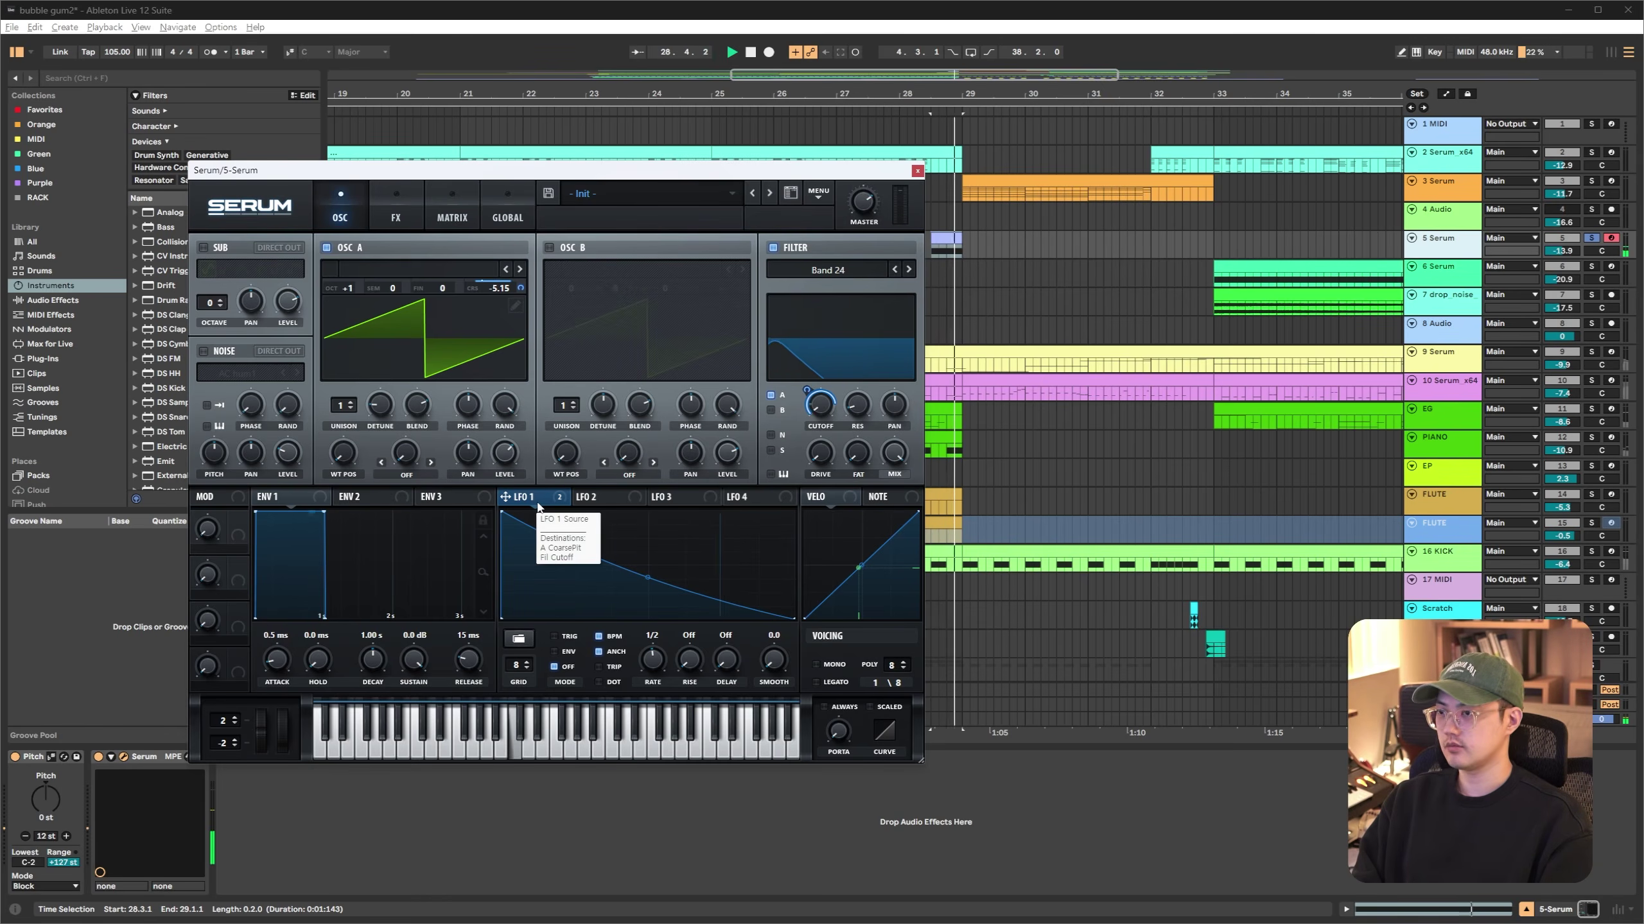
key("space")
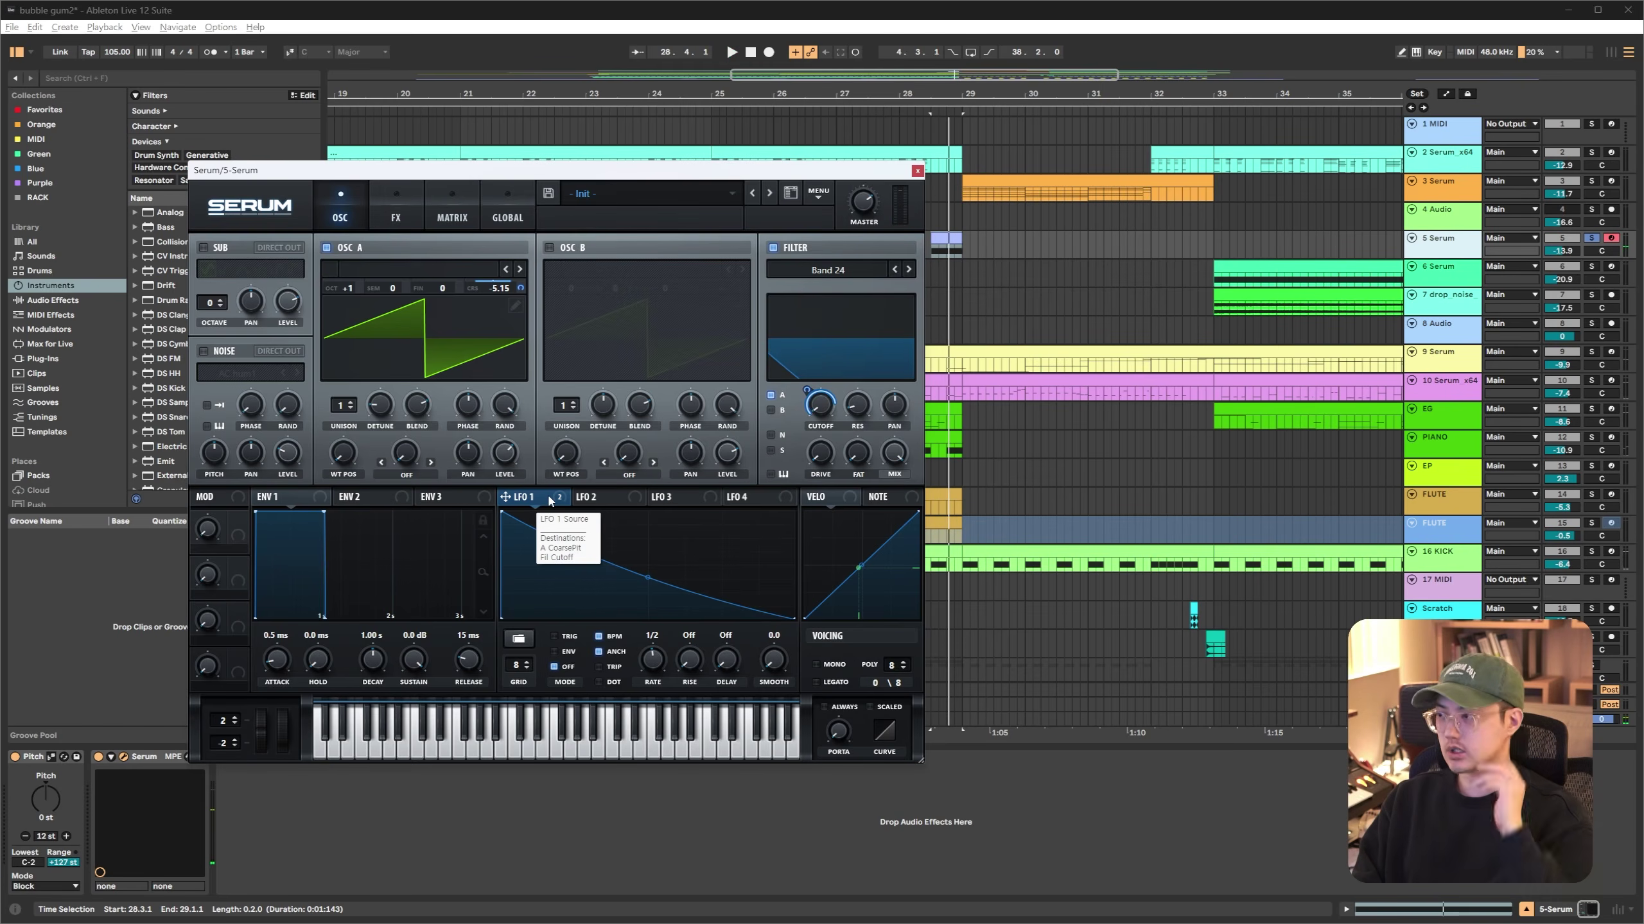
left_click(394, 223)
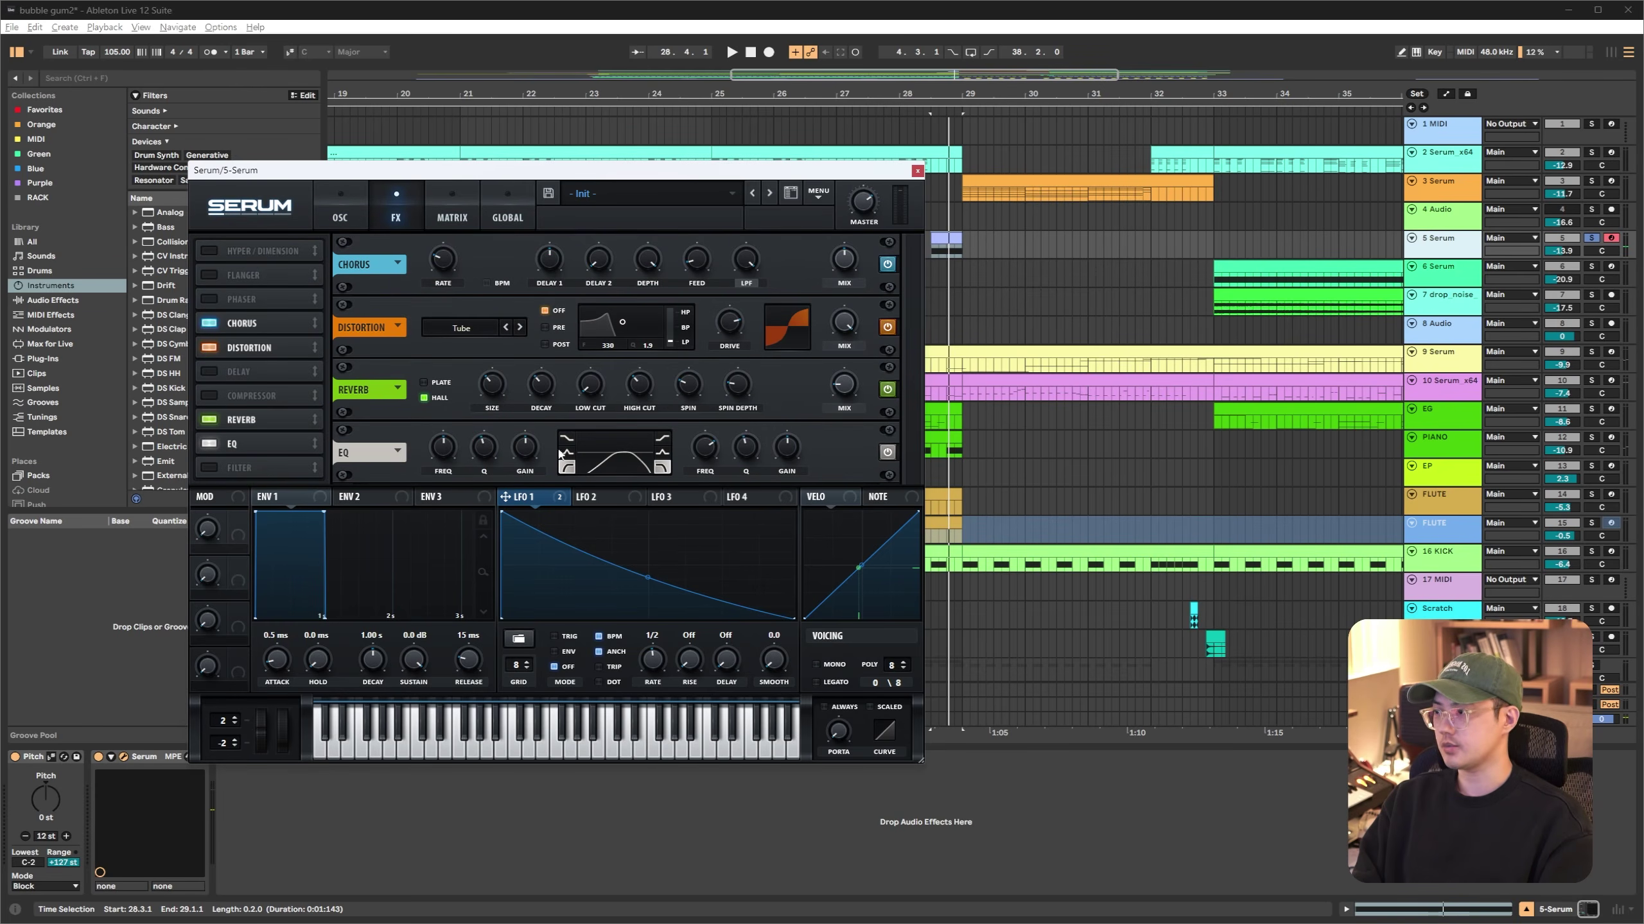
left_click(917, 170)
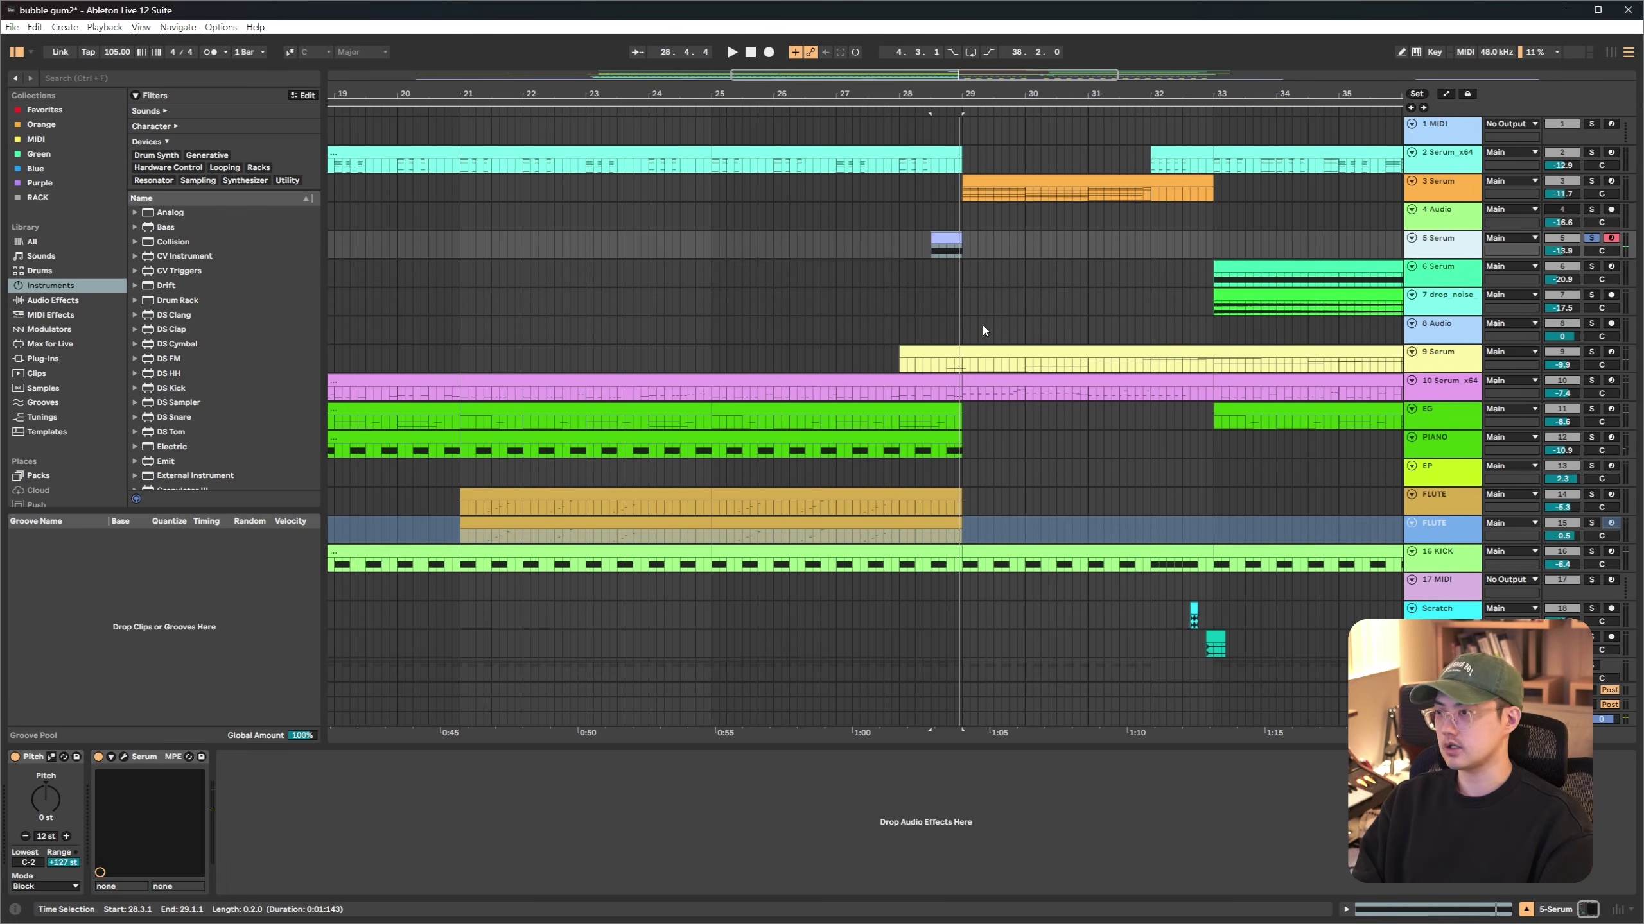
Enlarge the 9 Serum track and play its clip soloed from bar 28.3, with a wider stretch of the arrangement shown
left_click(1149, 368, "shift")
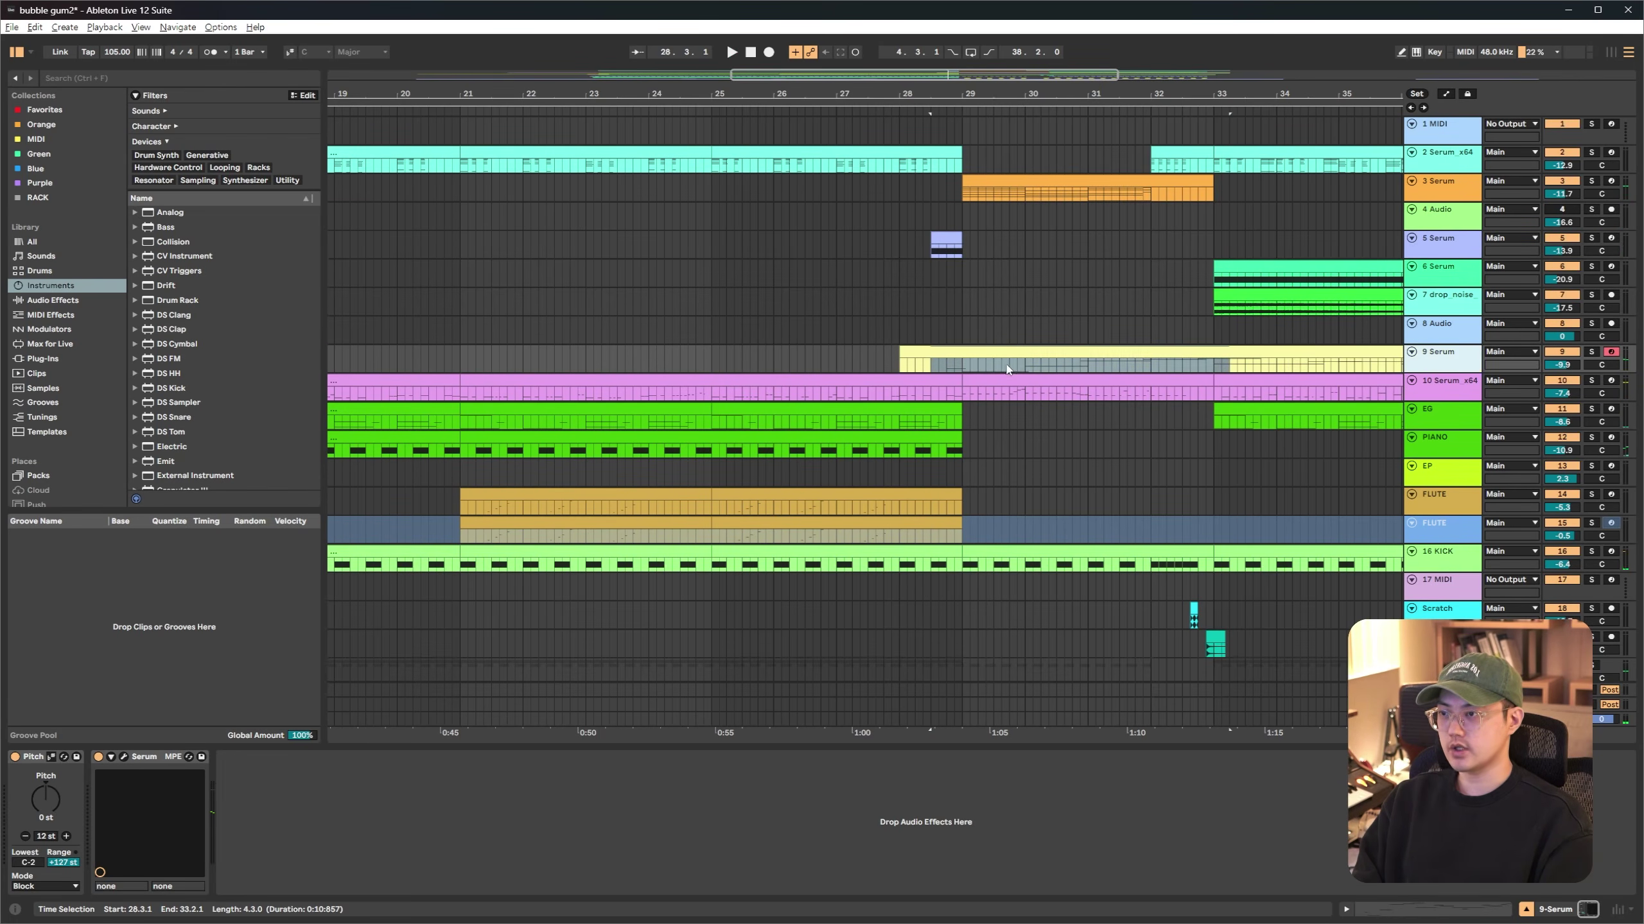
key("alt+plus")
key("s")
key("space")
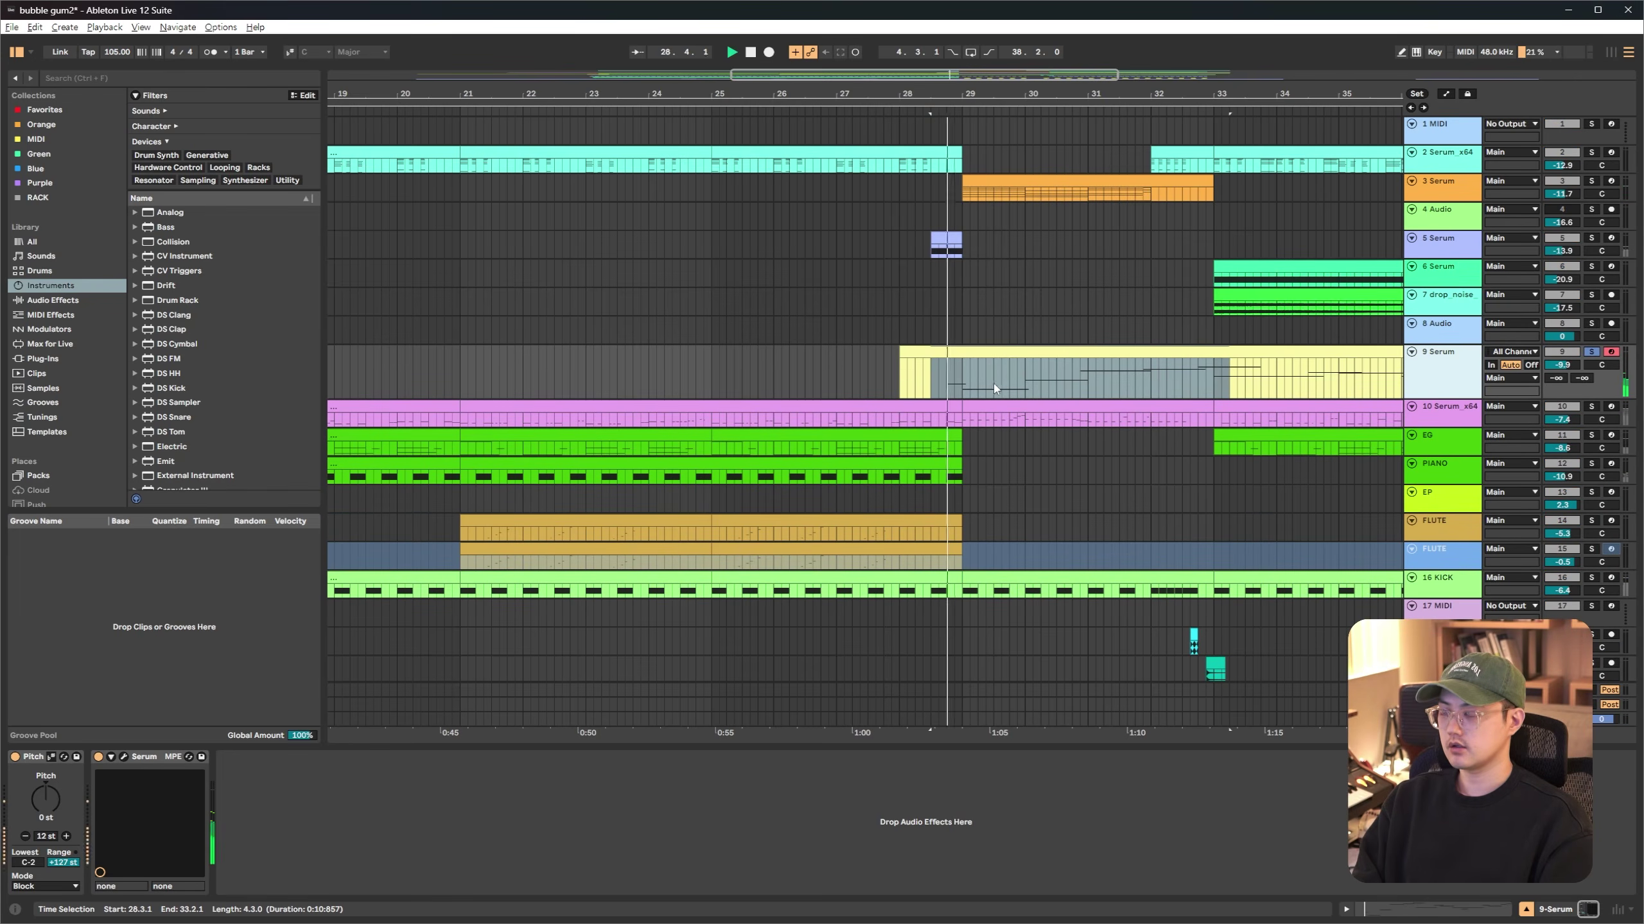
key("minus")
key("minus")
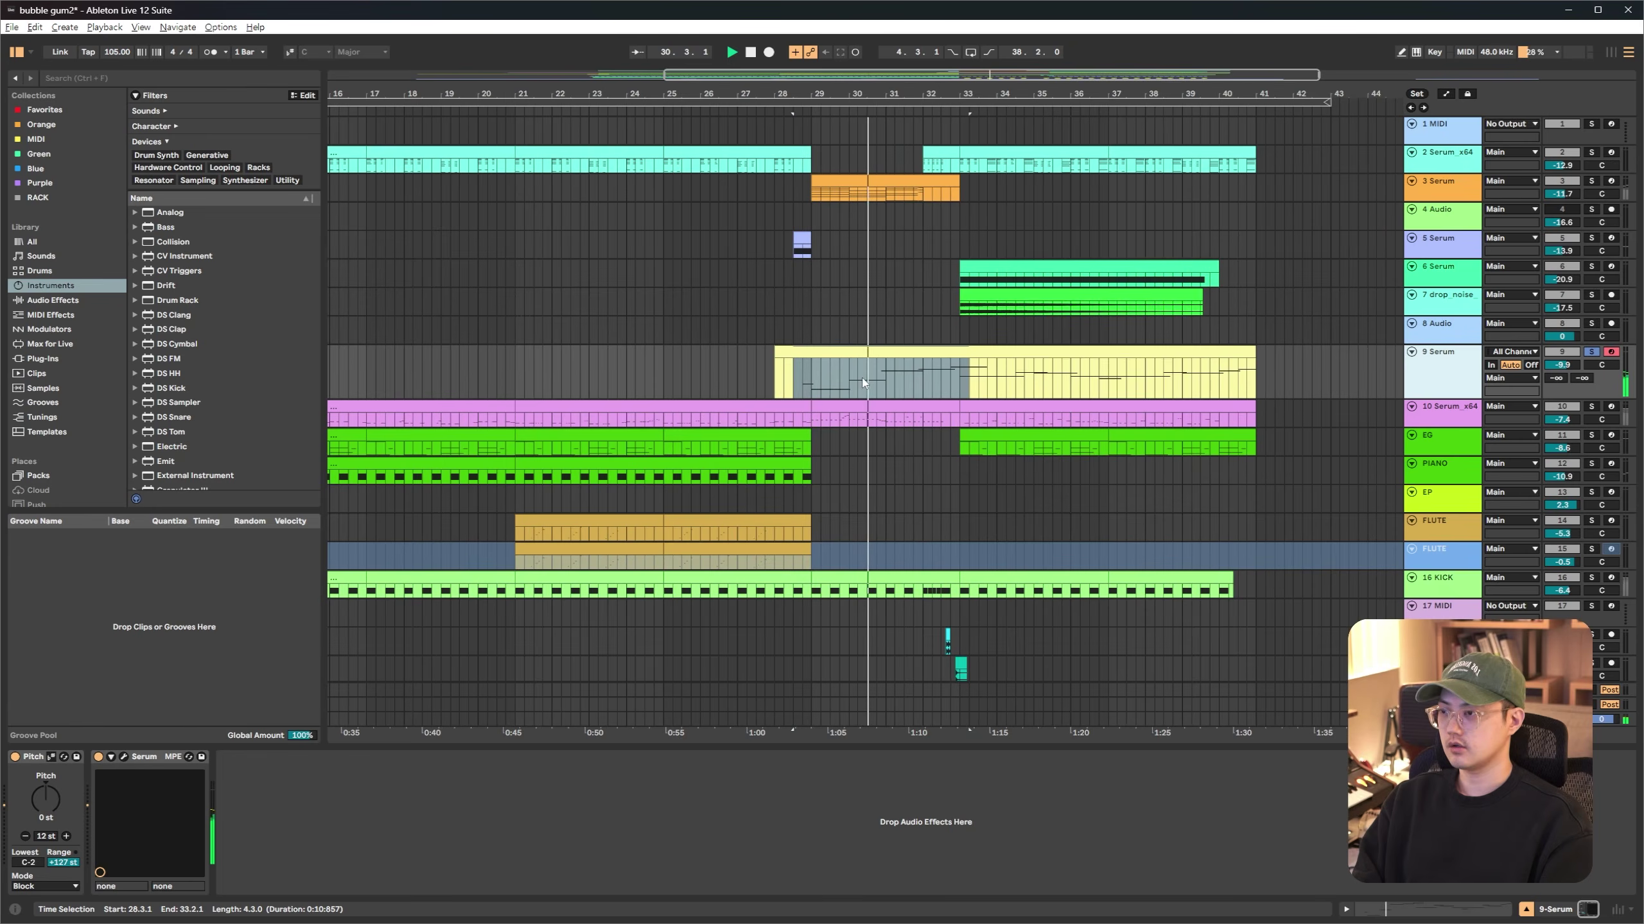
key("space")
Play the 9 Serum clip soloed from bar 28.3, end the solo, and select the stretch from bar 30 to 41
left_click_drag(804, 382, 1107, 386)
left_click(1145, 384)
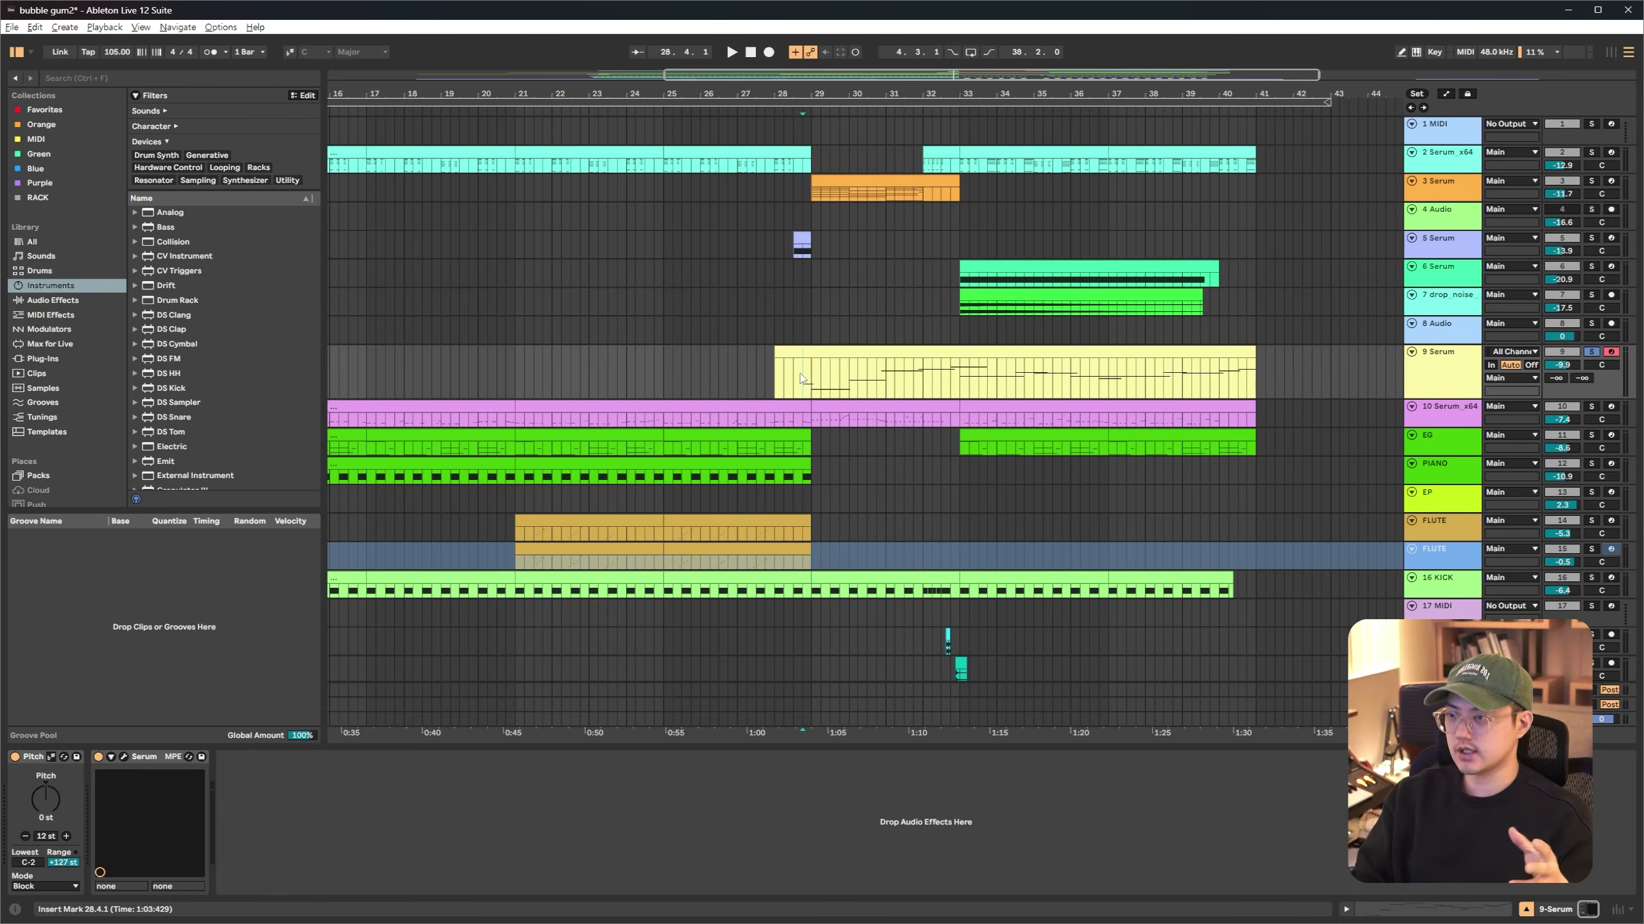
left_click_drag(799, 373, 1206, 394)
key("space")
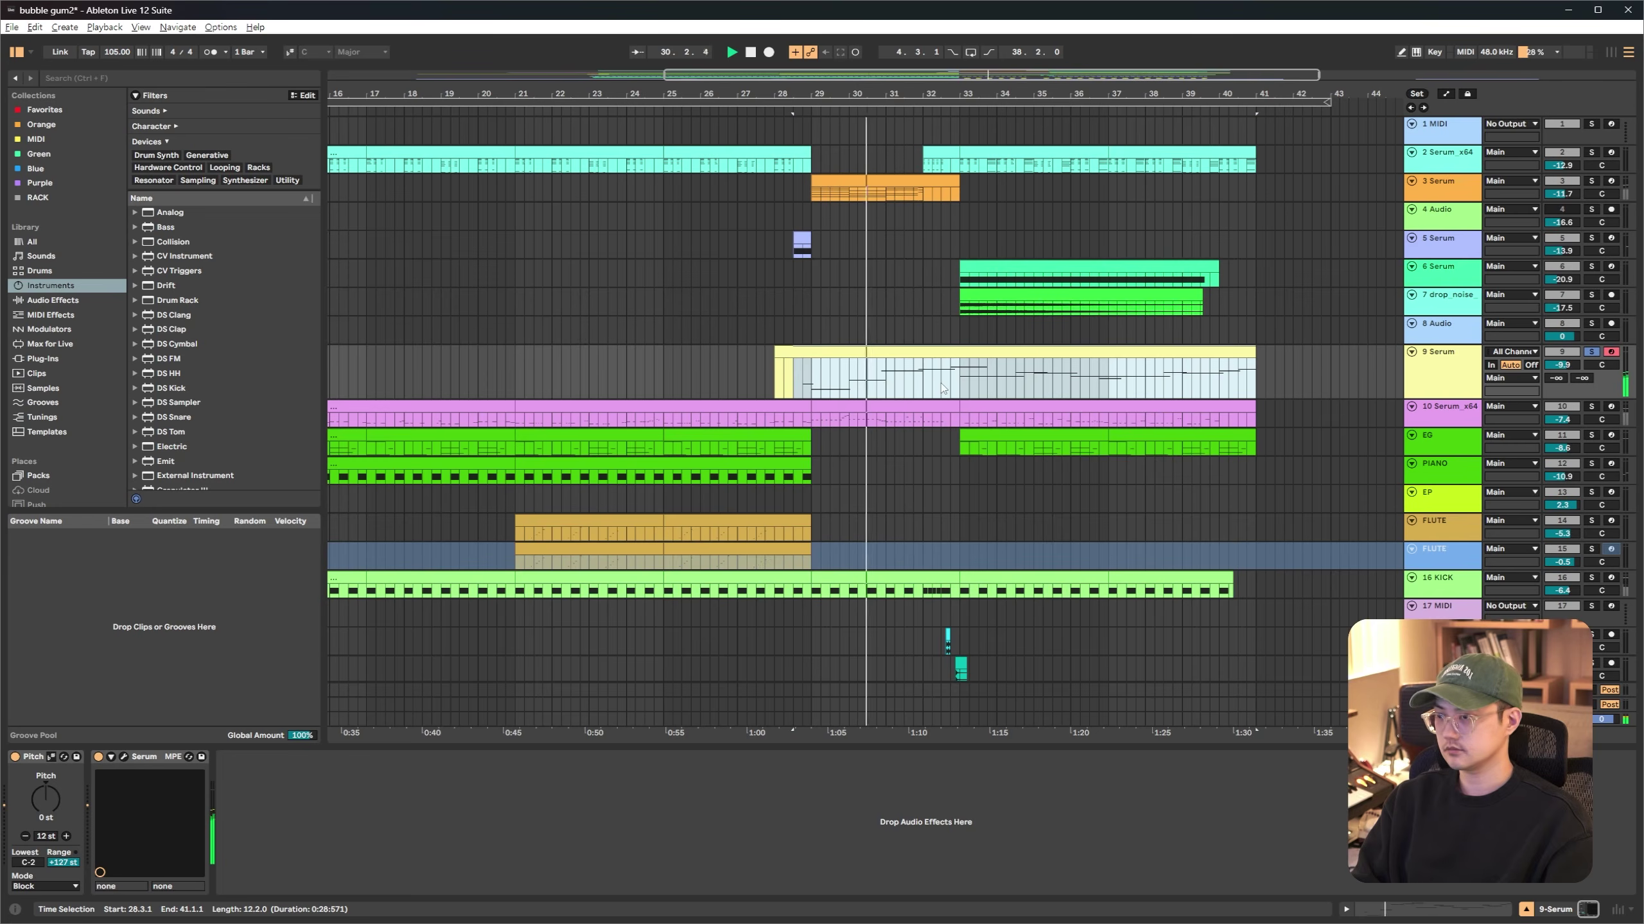
left_click(939, 387)
key("space")
left_click_drag(850, 387, 1252, 385)
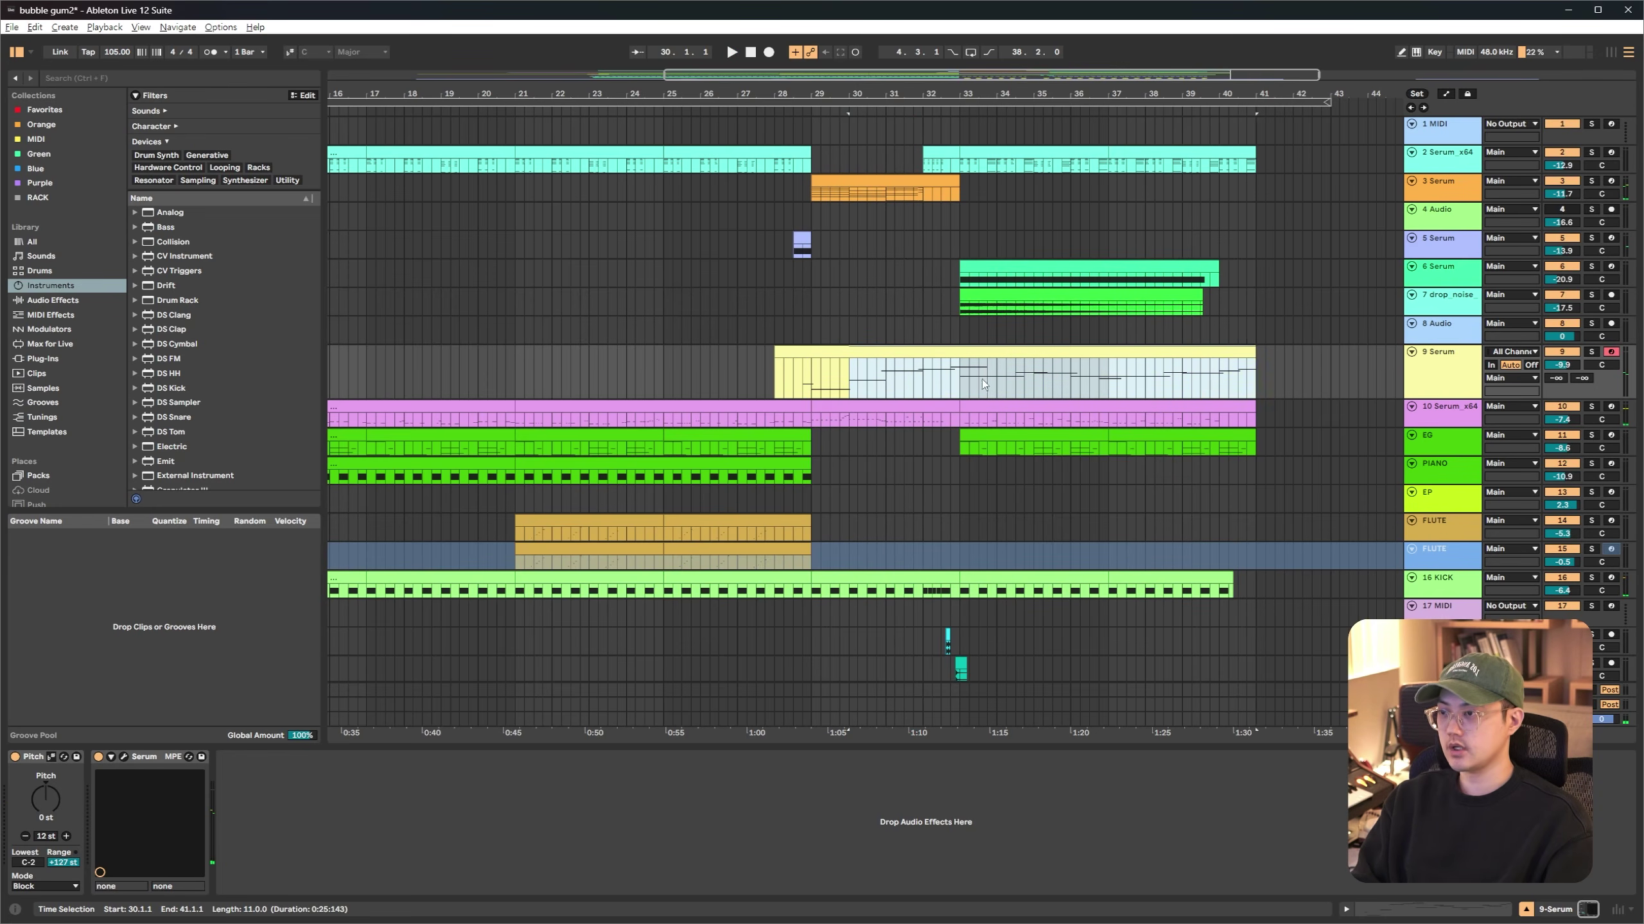
Examine the oscillators, effects and modulation matrix of the 9 Serum track's Serum, and close its window
left_click(1015, 383)
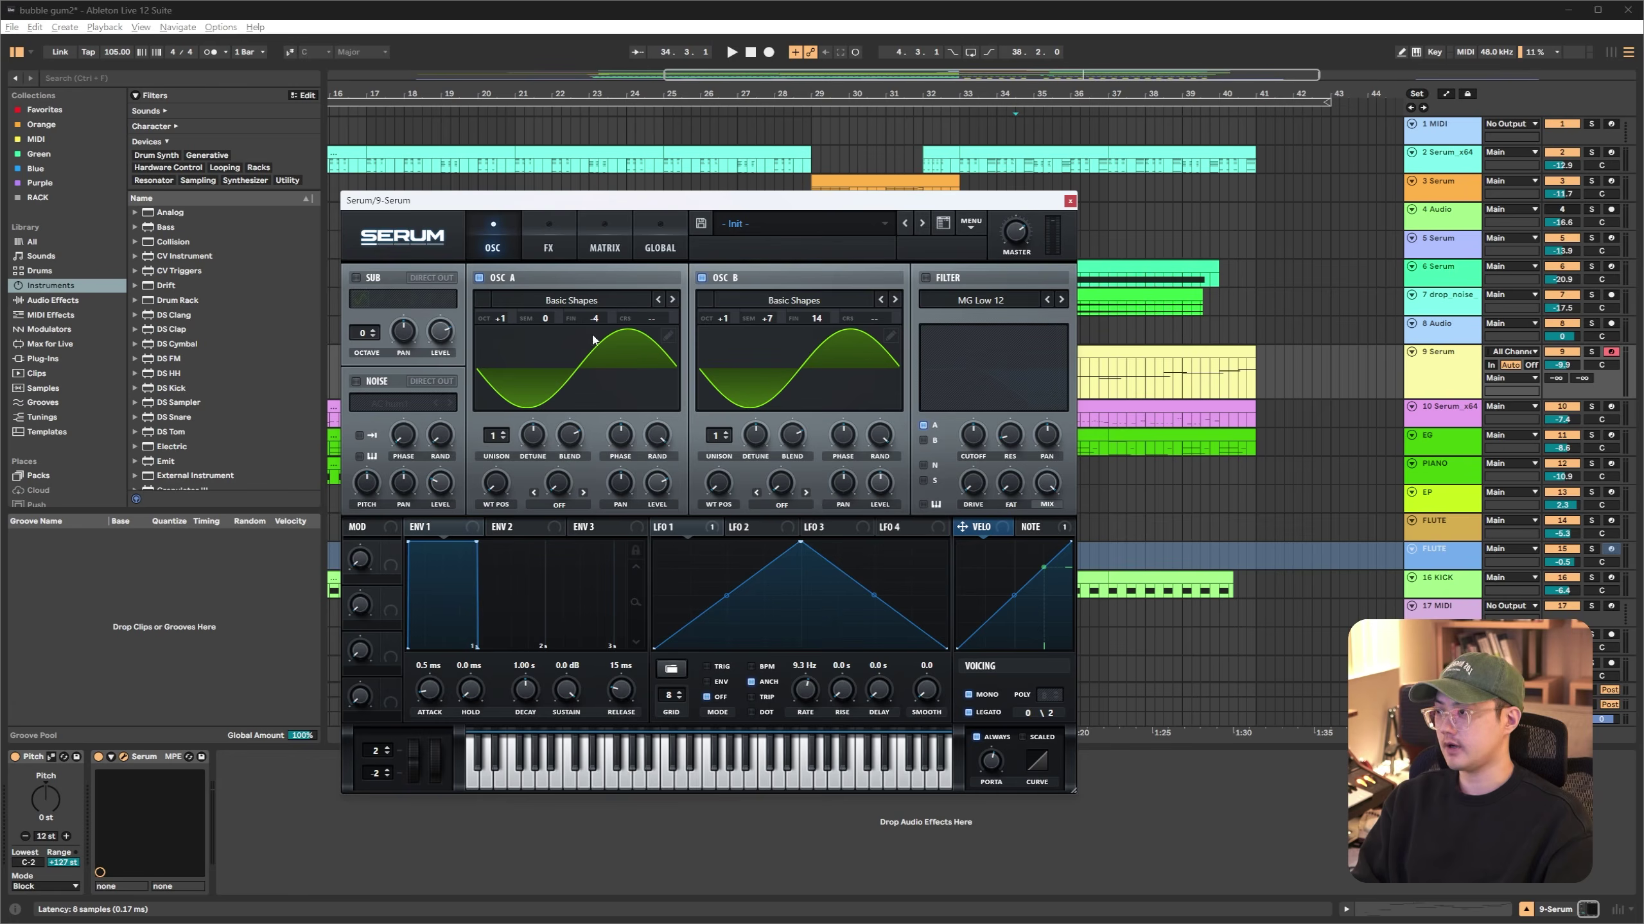
left_click(547, 246)
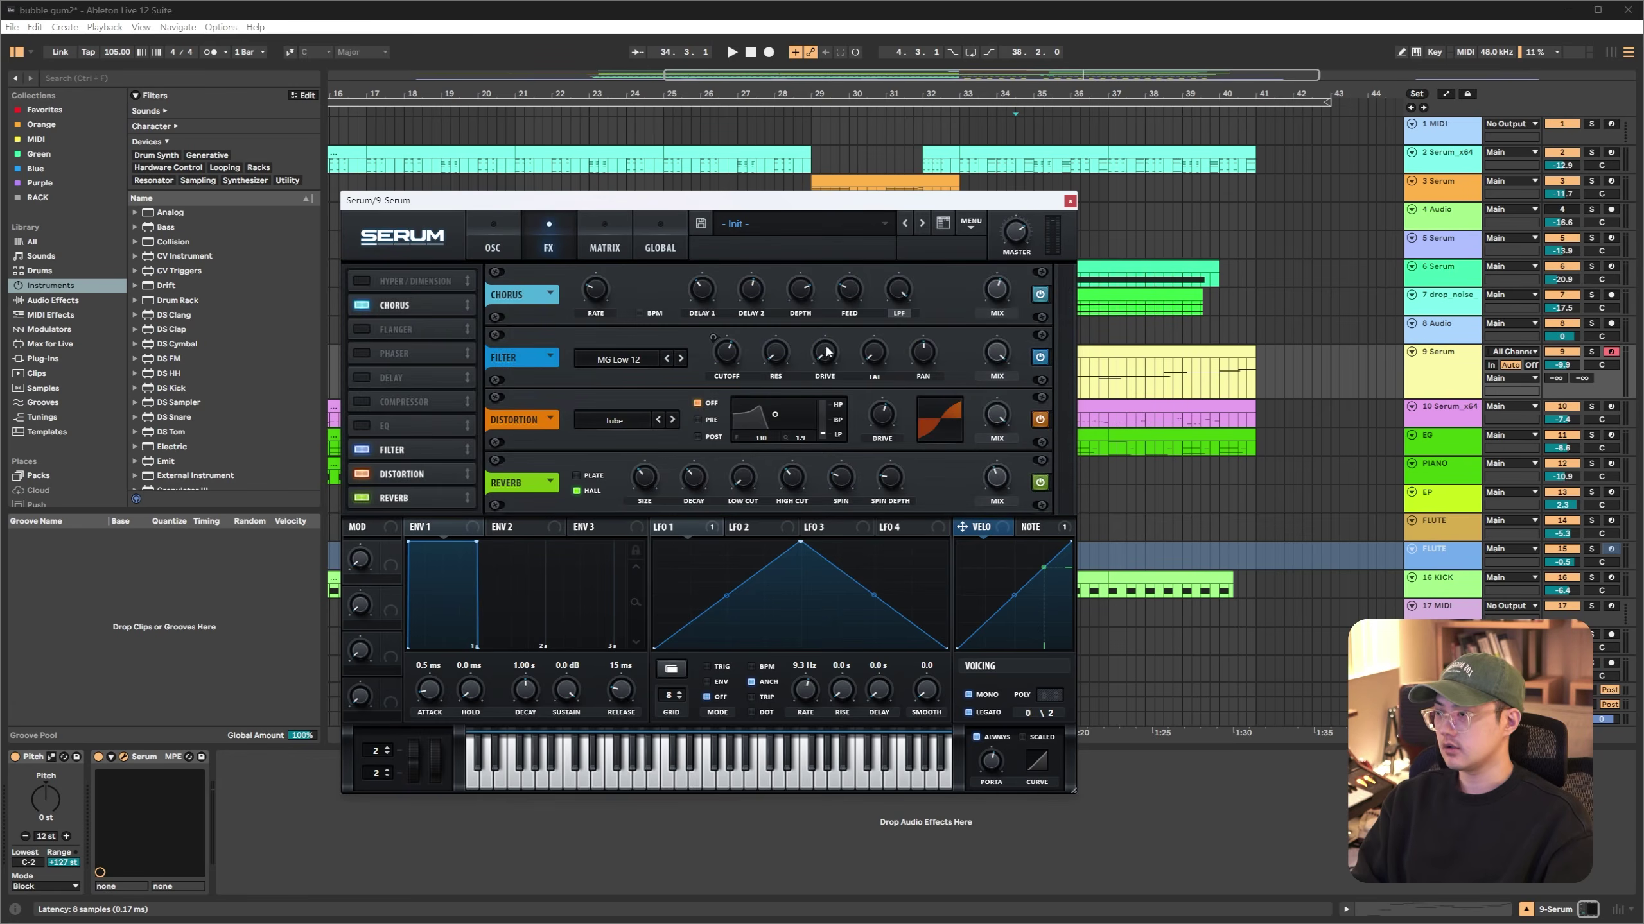
left_click(491, 244)
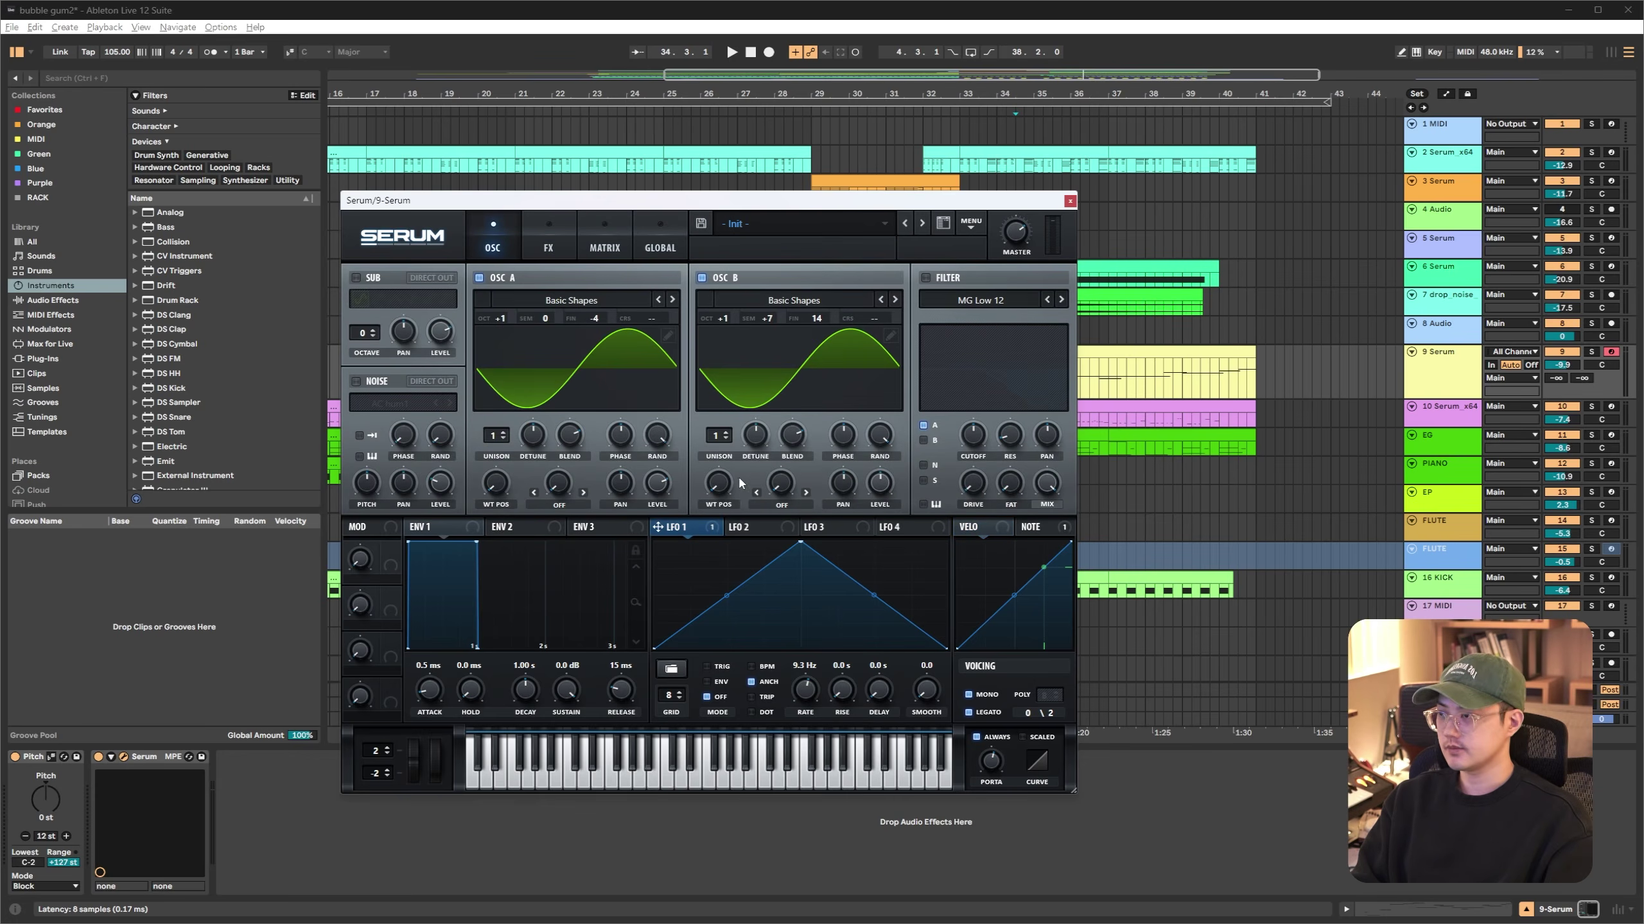
left_click(604, 246)
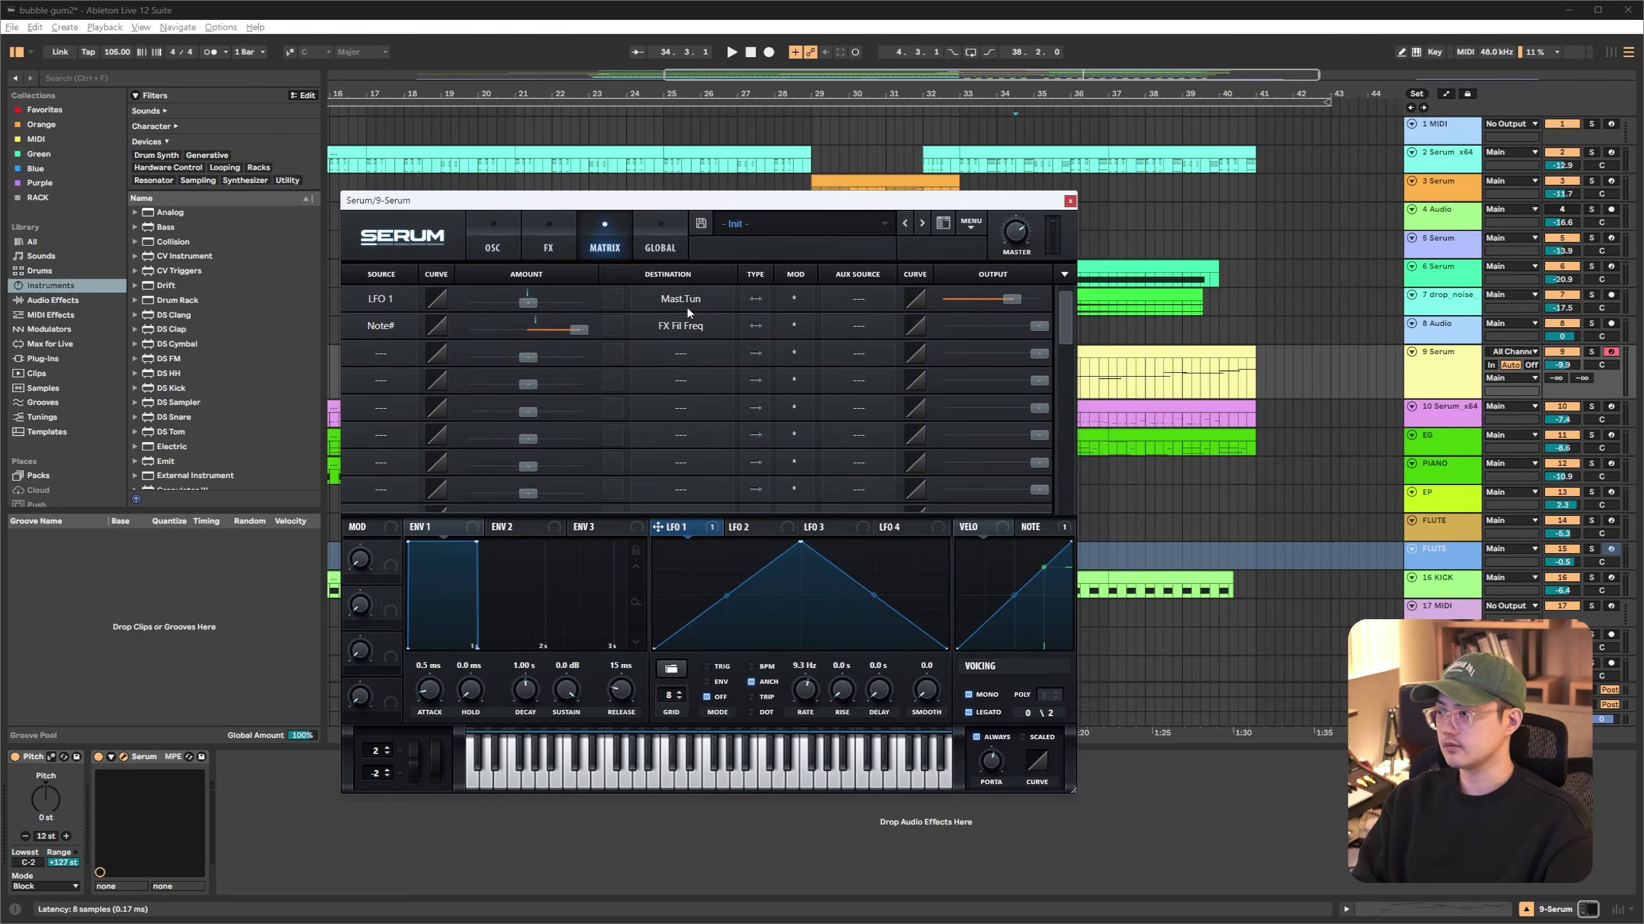
left_click(1069, 202)
Play the 9 Serum part with the mix from bar 29.4, and open its clip to examine the overlapping notes
left_click(839, 379)
key("space")
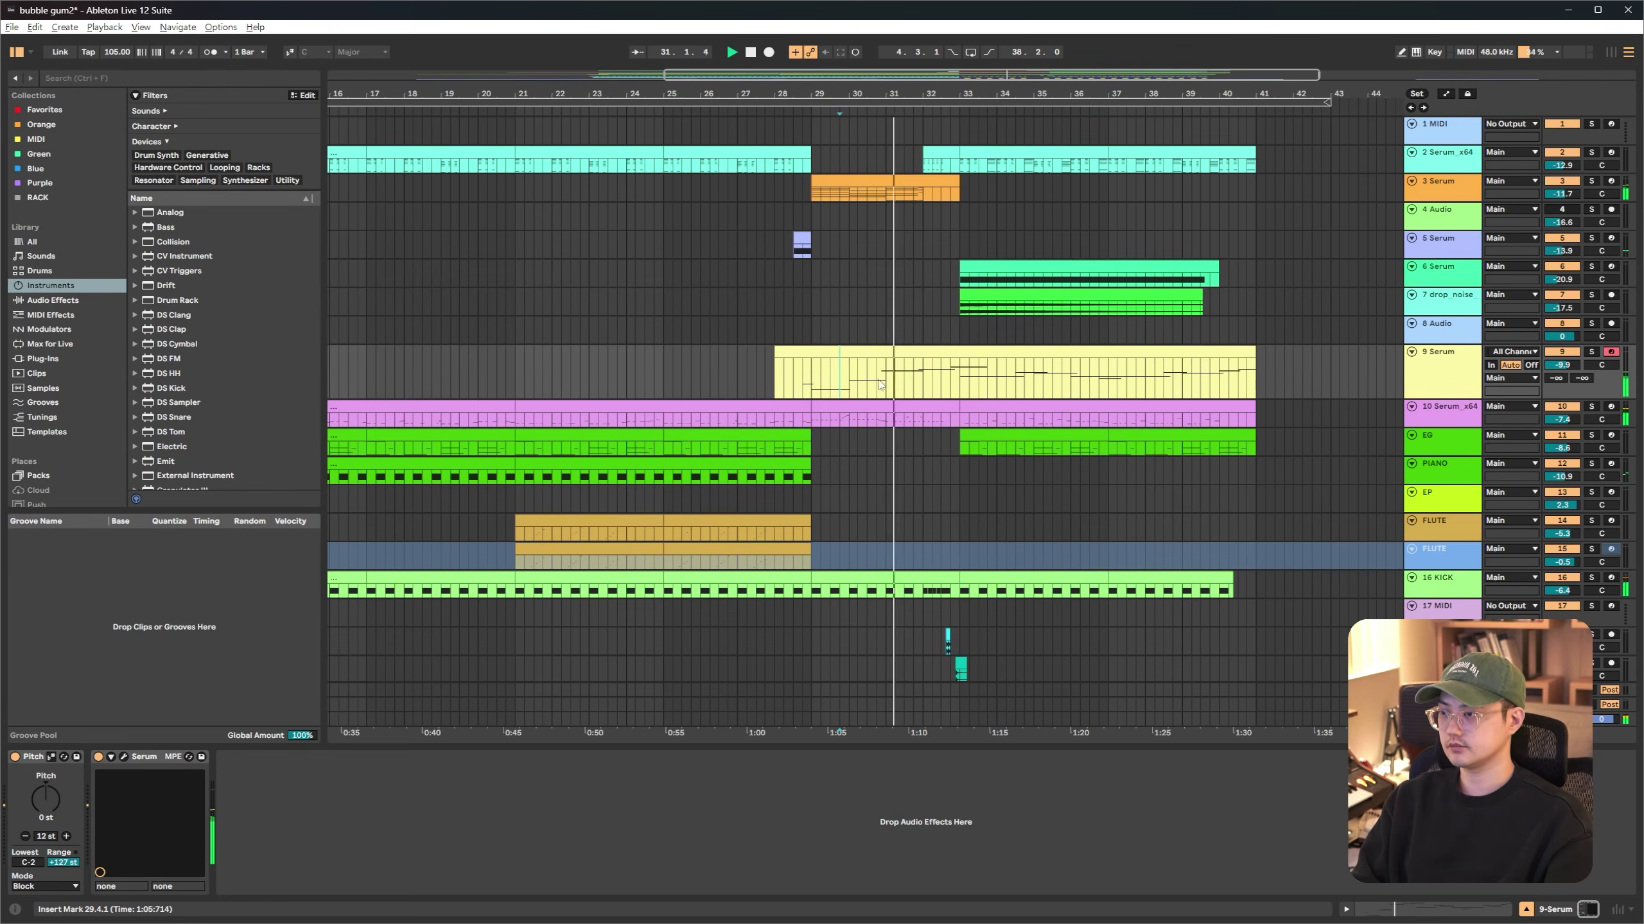
double_click(988, 389)
key("space")
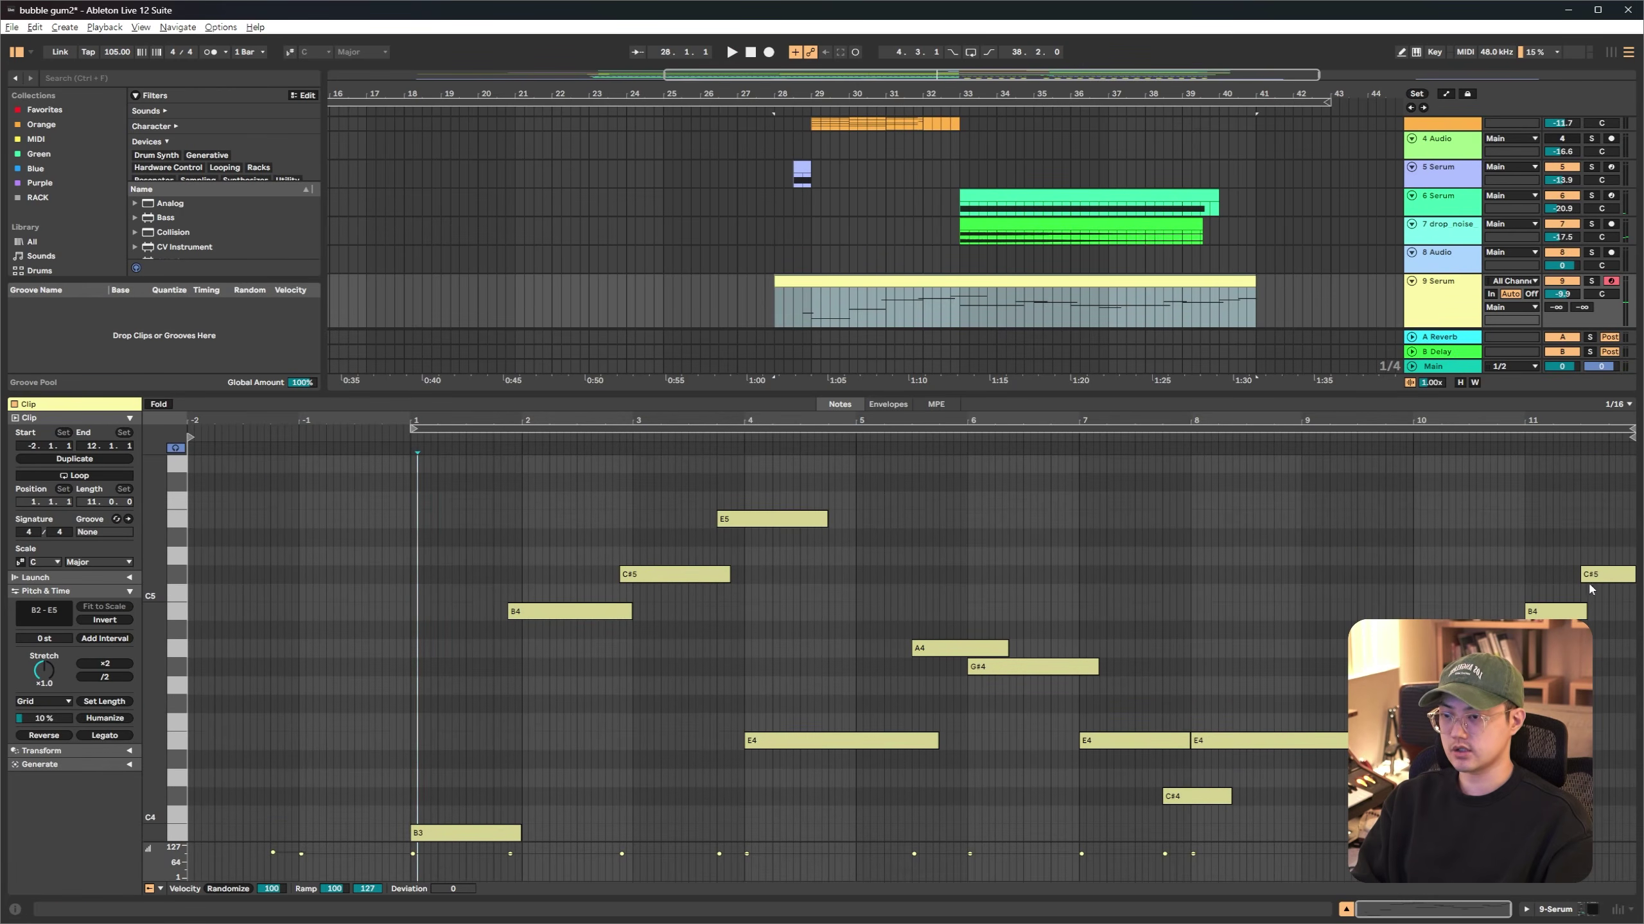
Show the portamento and mono voicing settings of the 9 Serum track's Serum, and close its window
key("shift+Tab")
left_click(124, 758)
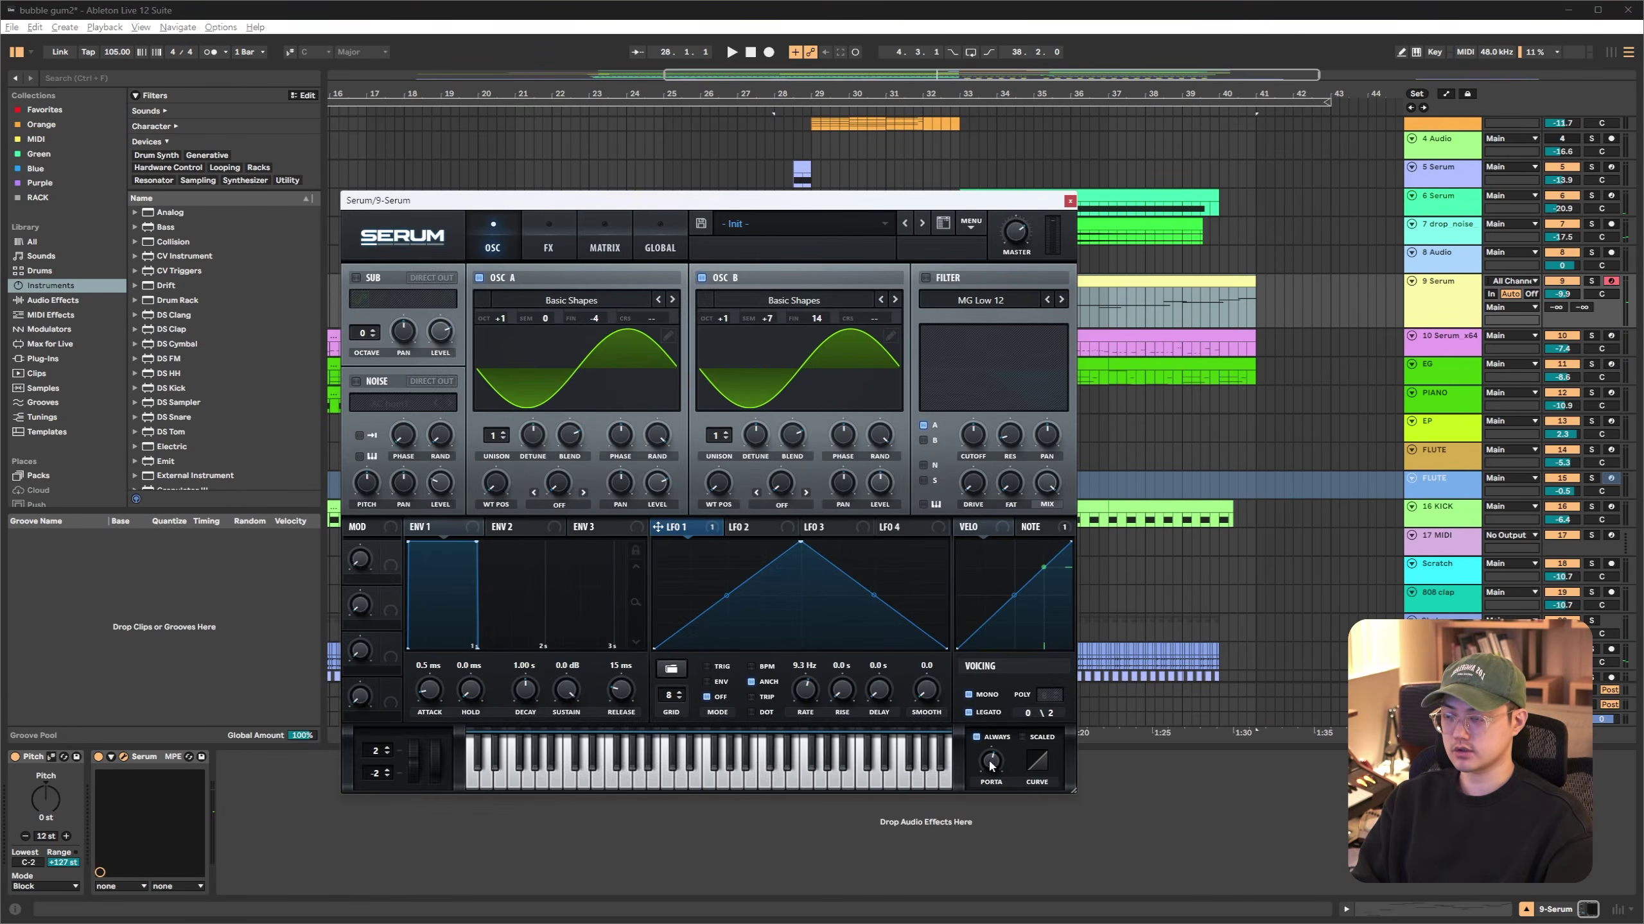
left_click(1068, 202)
left_click(857, 312)
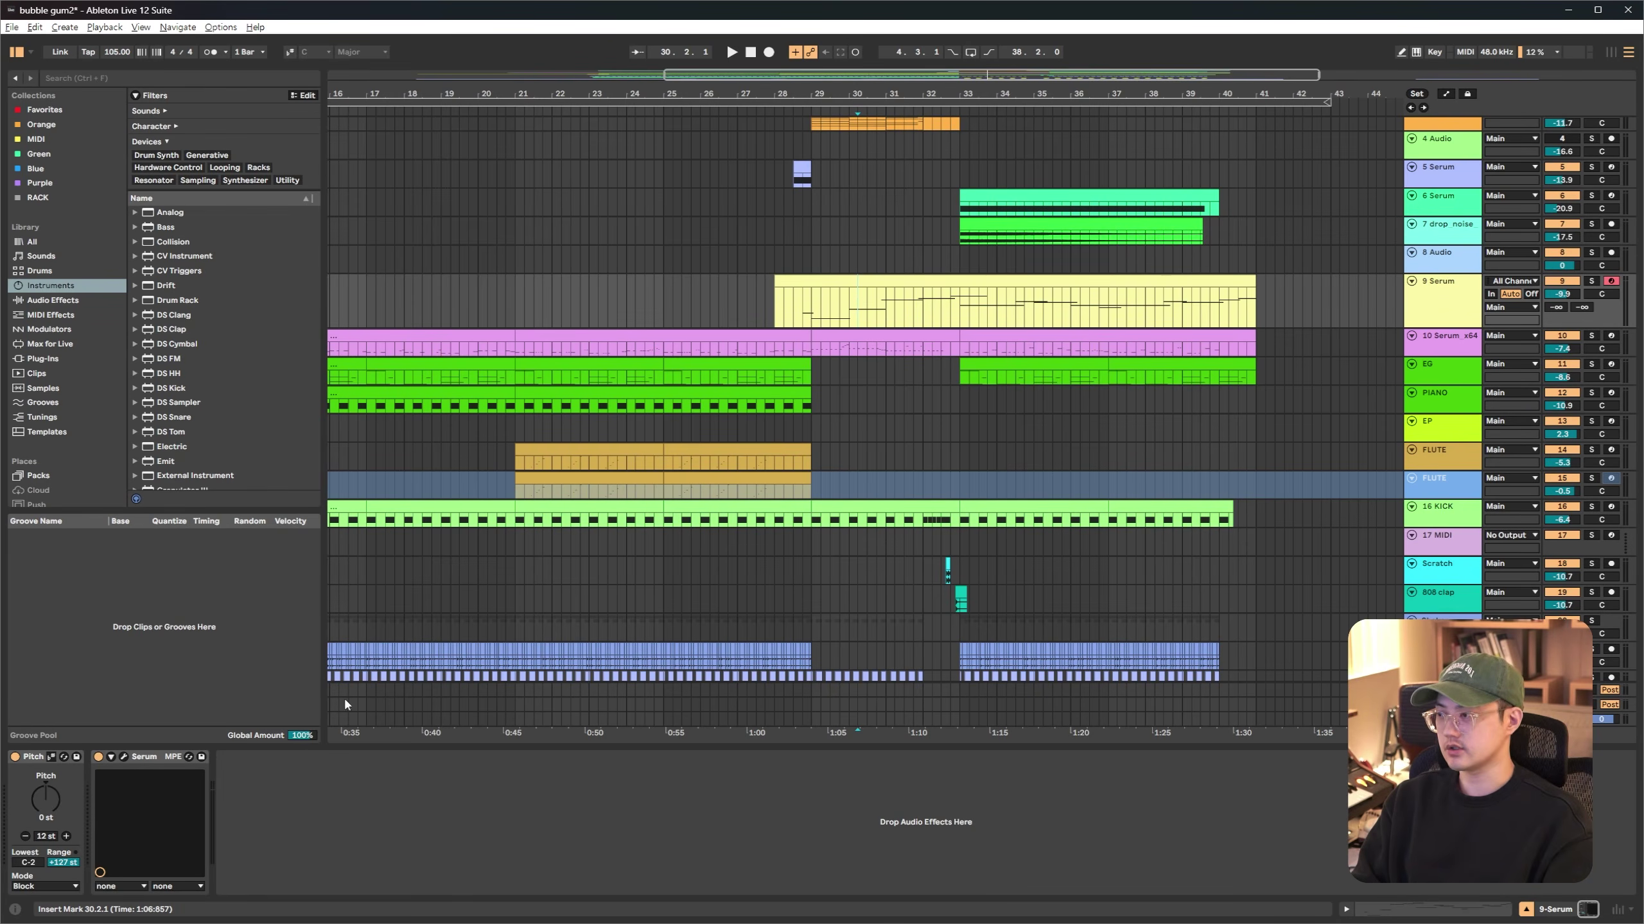
Reopen the 9 Serum track's Serum to review its oscillator and voicing settings once more, and close its window
key("ctrl+alt+p")
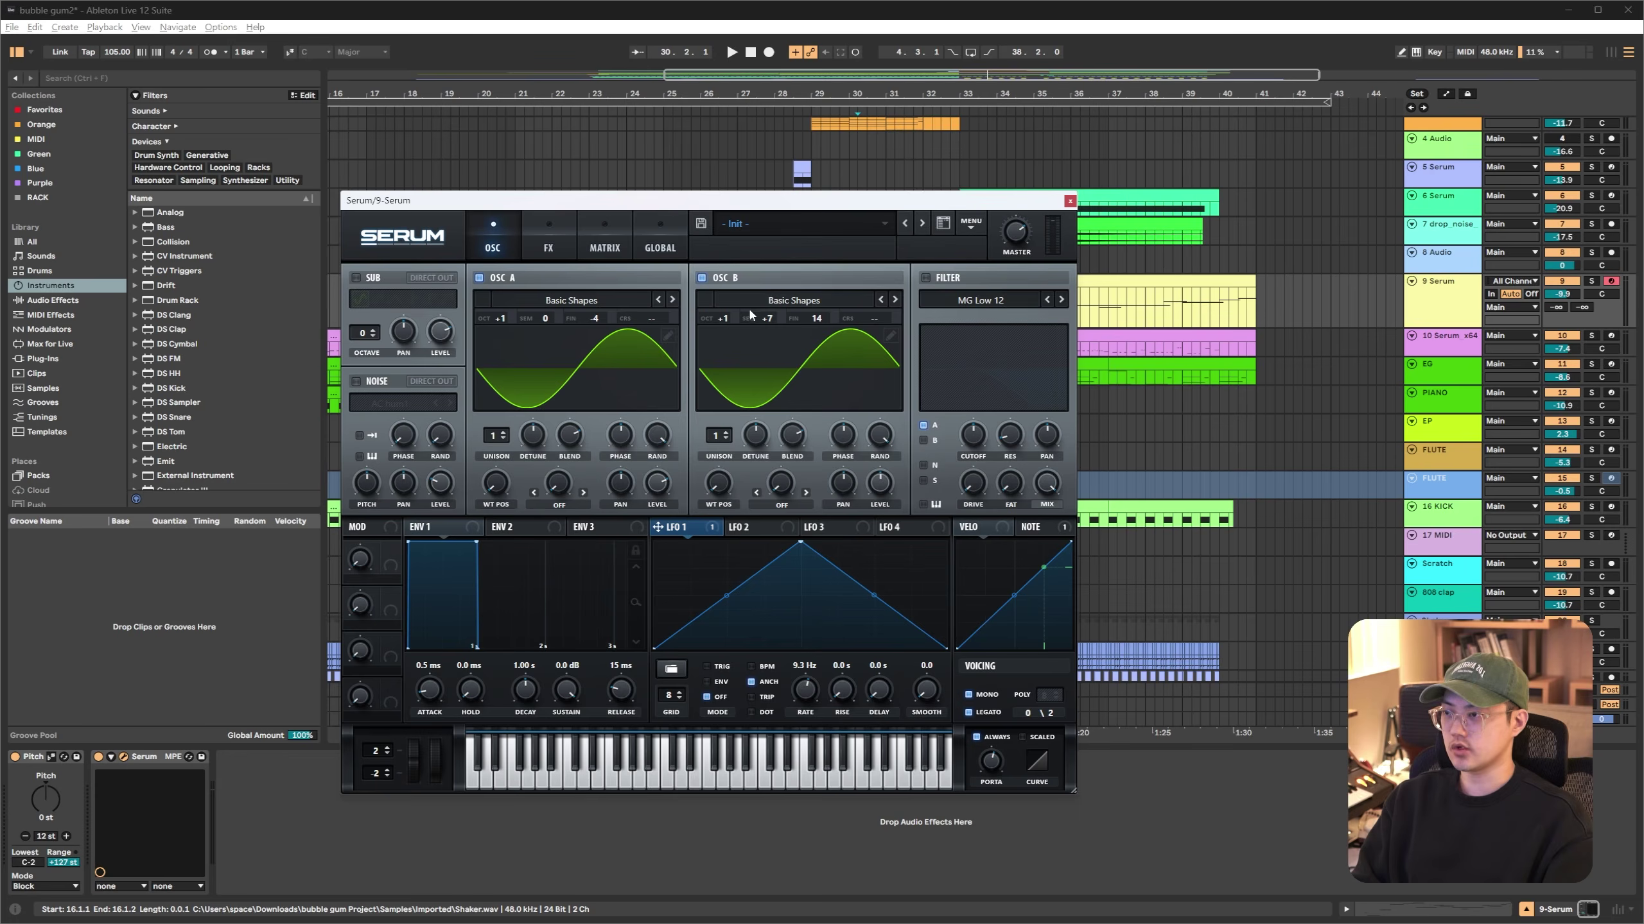
left_click(1070, 203)
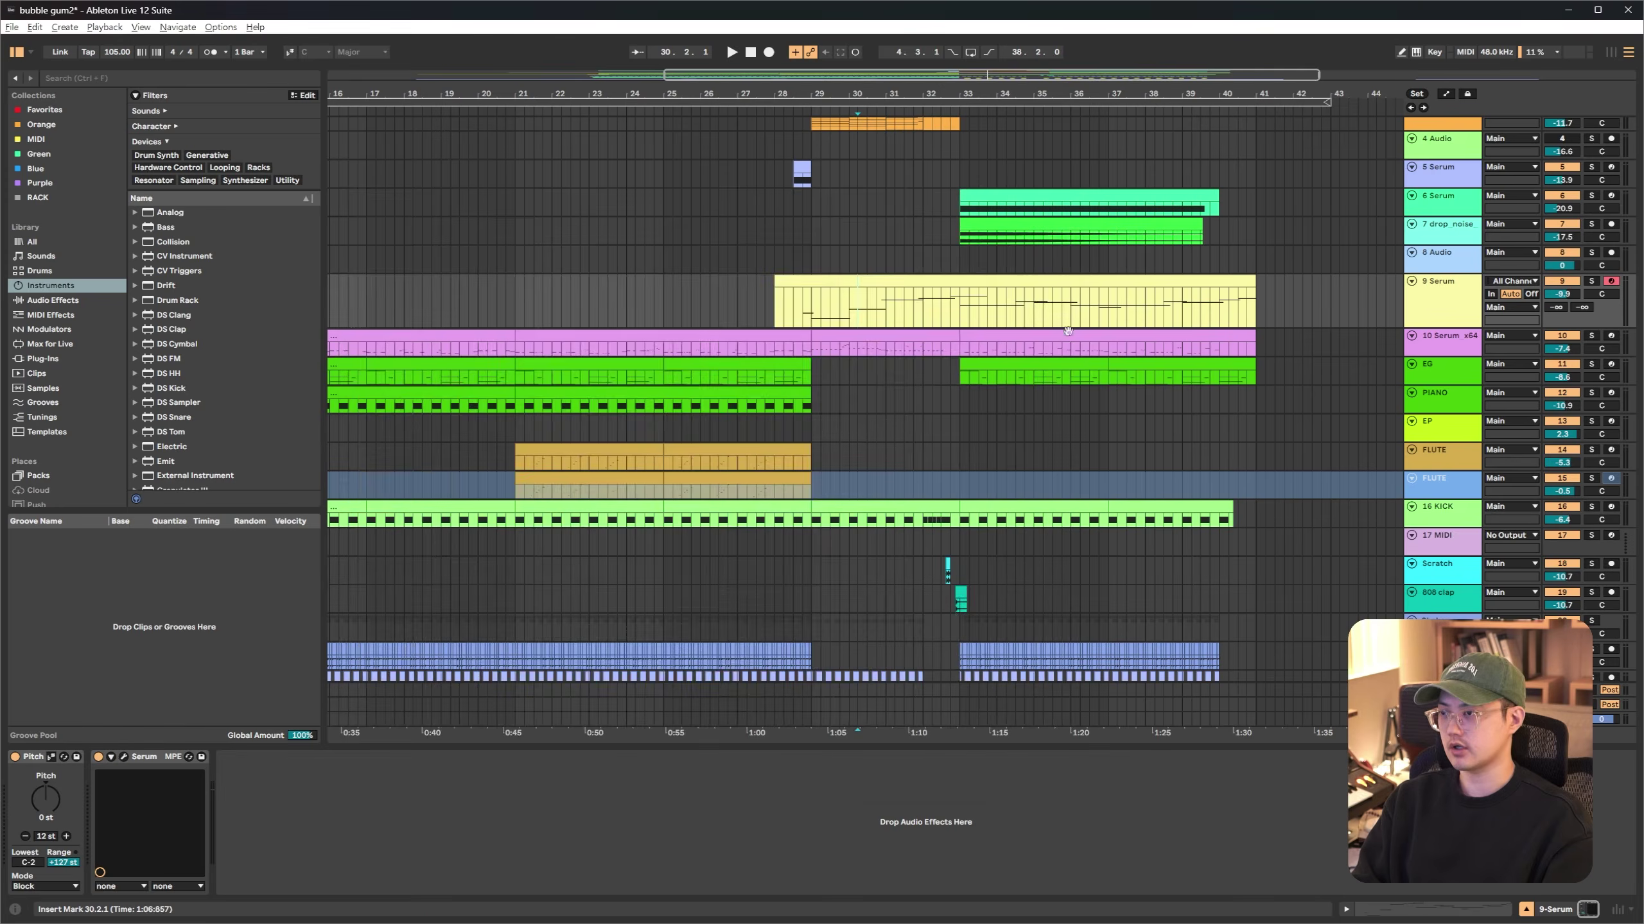
Select the Scratch and 808 clap clips before bar 33 and play them with the mix from bar 32
left_click(931, 571)
scroll(956, 569, "down", 3)
scroll(958, 388, "up", 5)
left_click_drag(880, 388, 1001, 419)
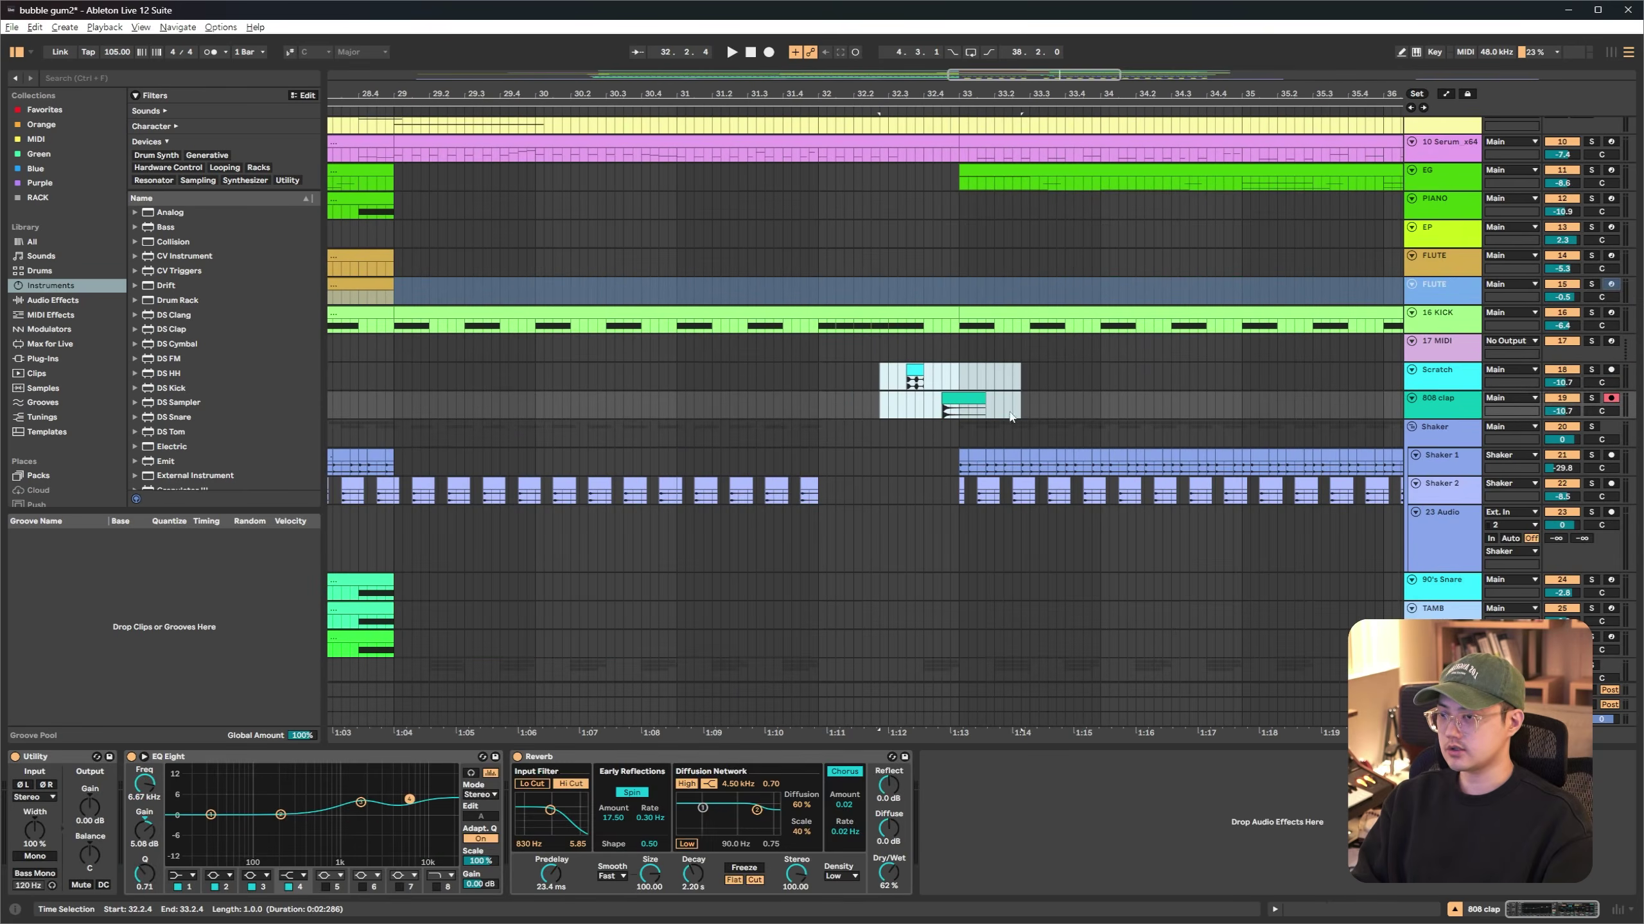
scroll(1001, 419, "down", 5)
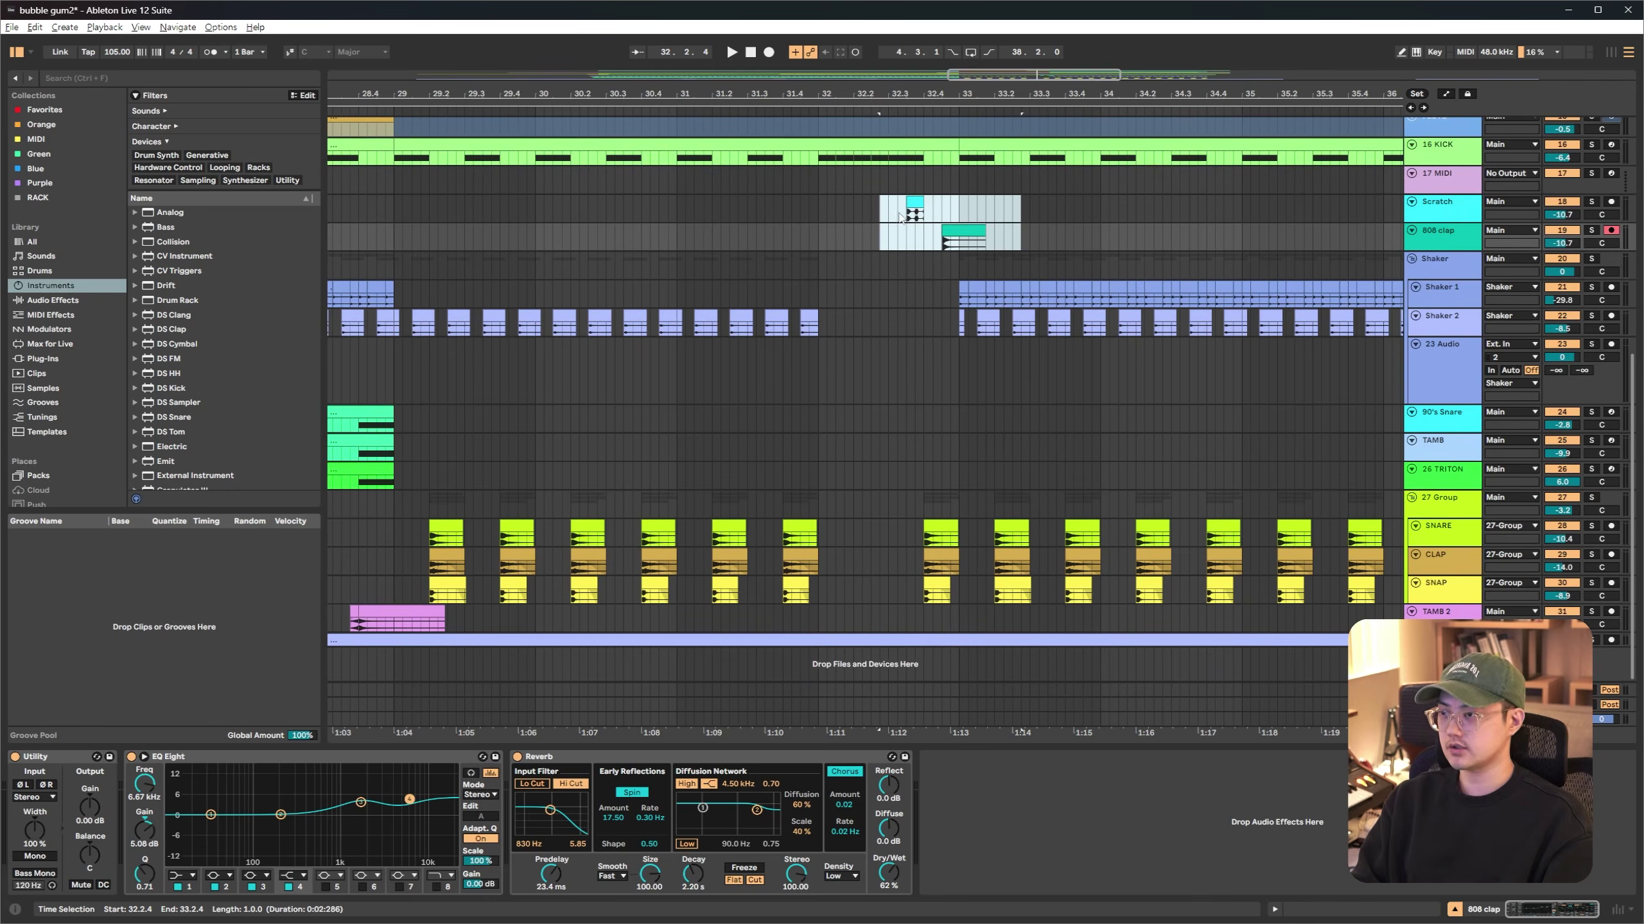
left_click(819, 209)
key("space")
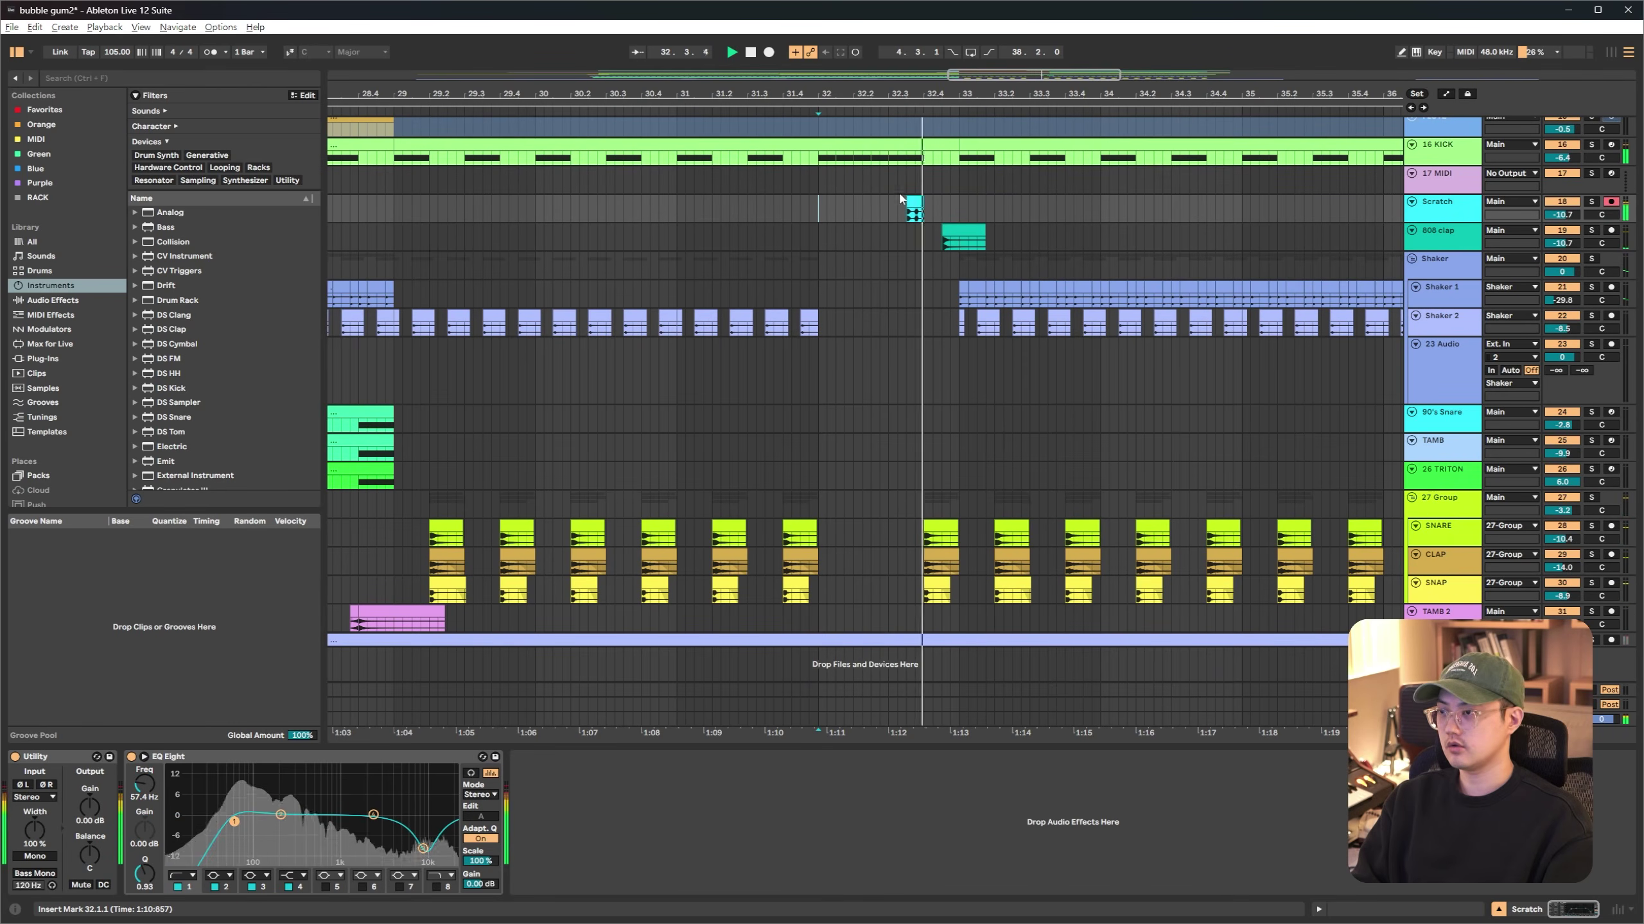
left_click(961, 285)
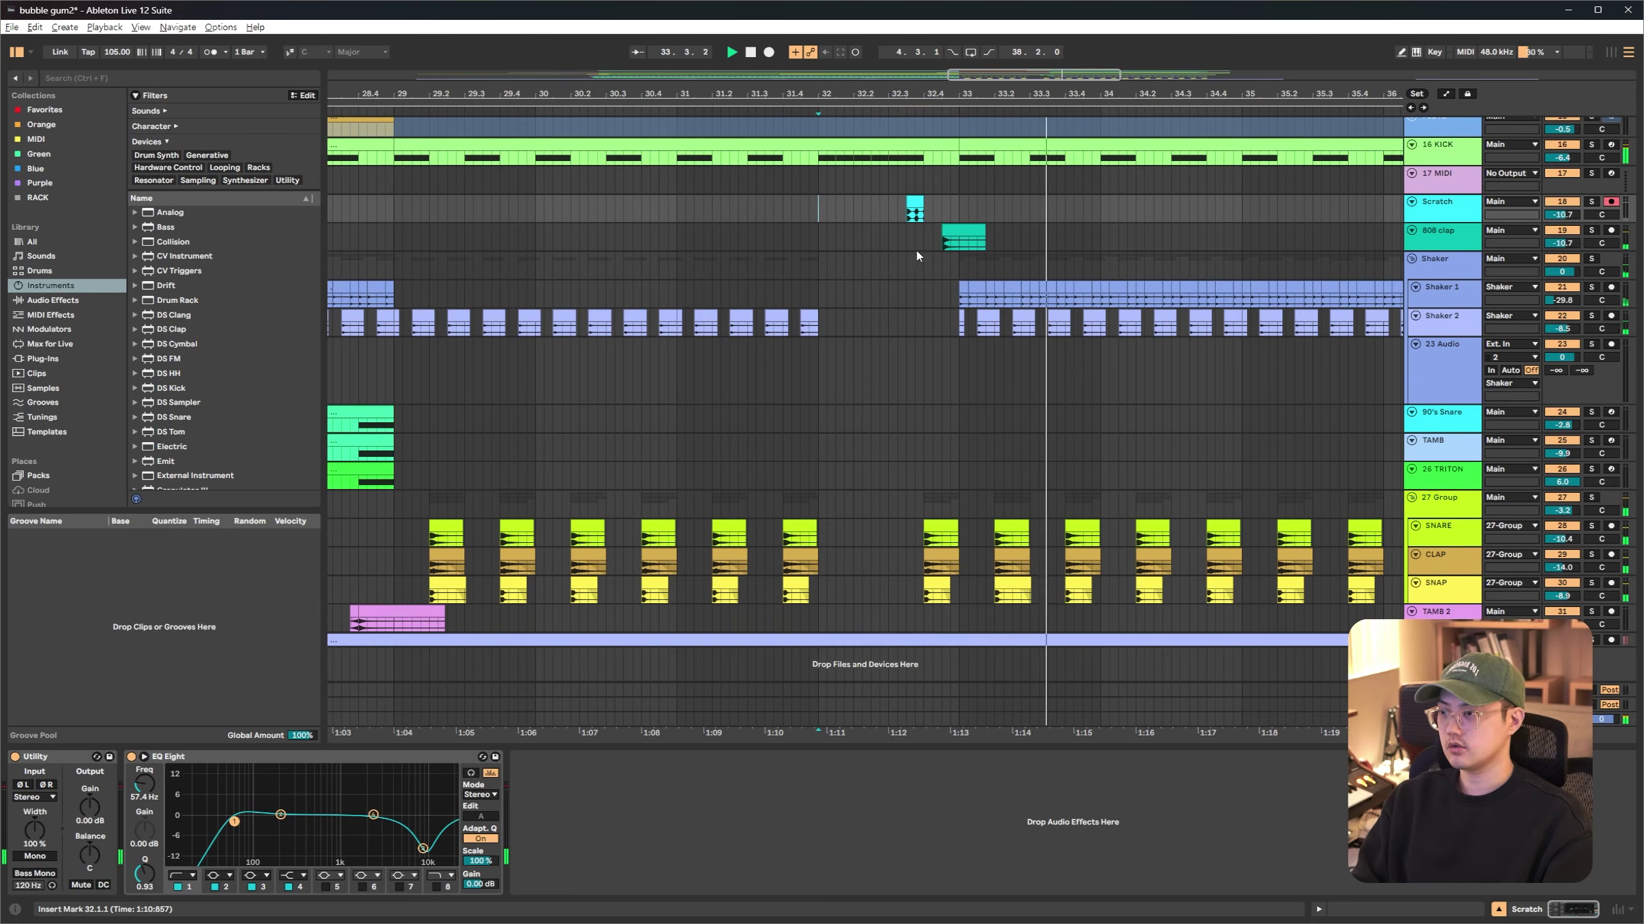
Select the 6 Serum clip starting at bar 33 and play it soloed
scroll(992, 393, "right", 5)
scroll(992, 395, "up", 10)
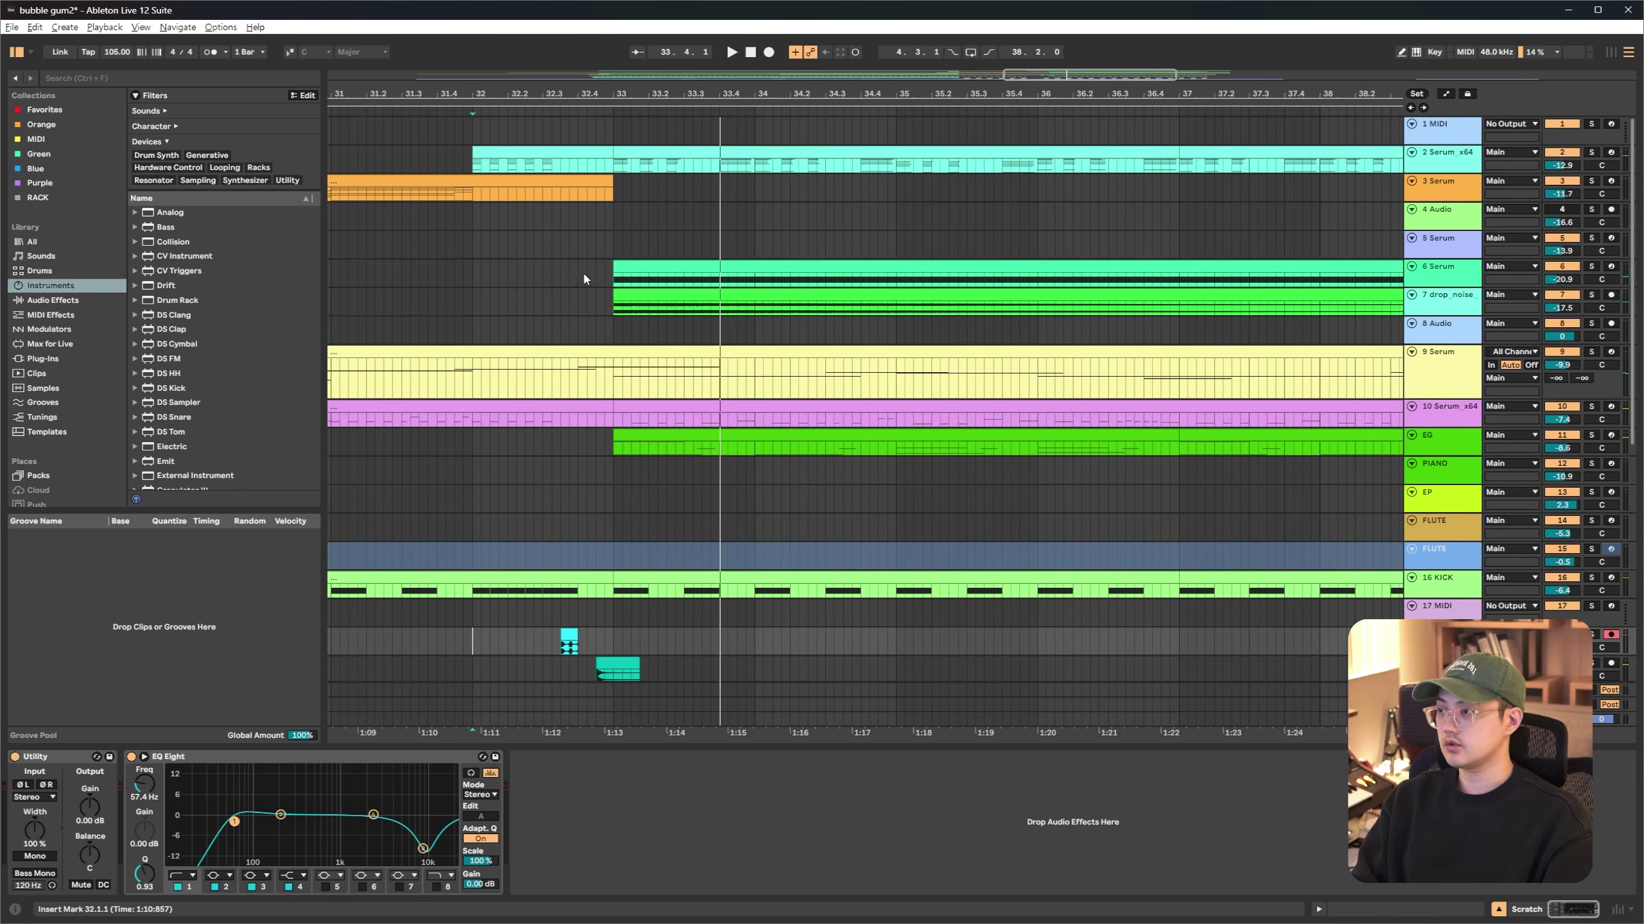
left_click(776, 279)
key("s")
key("space")
scroll(1112, 358, "down", 3)
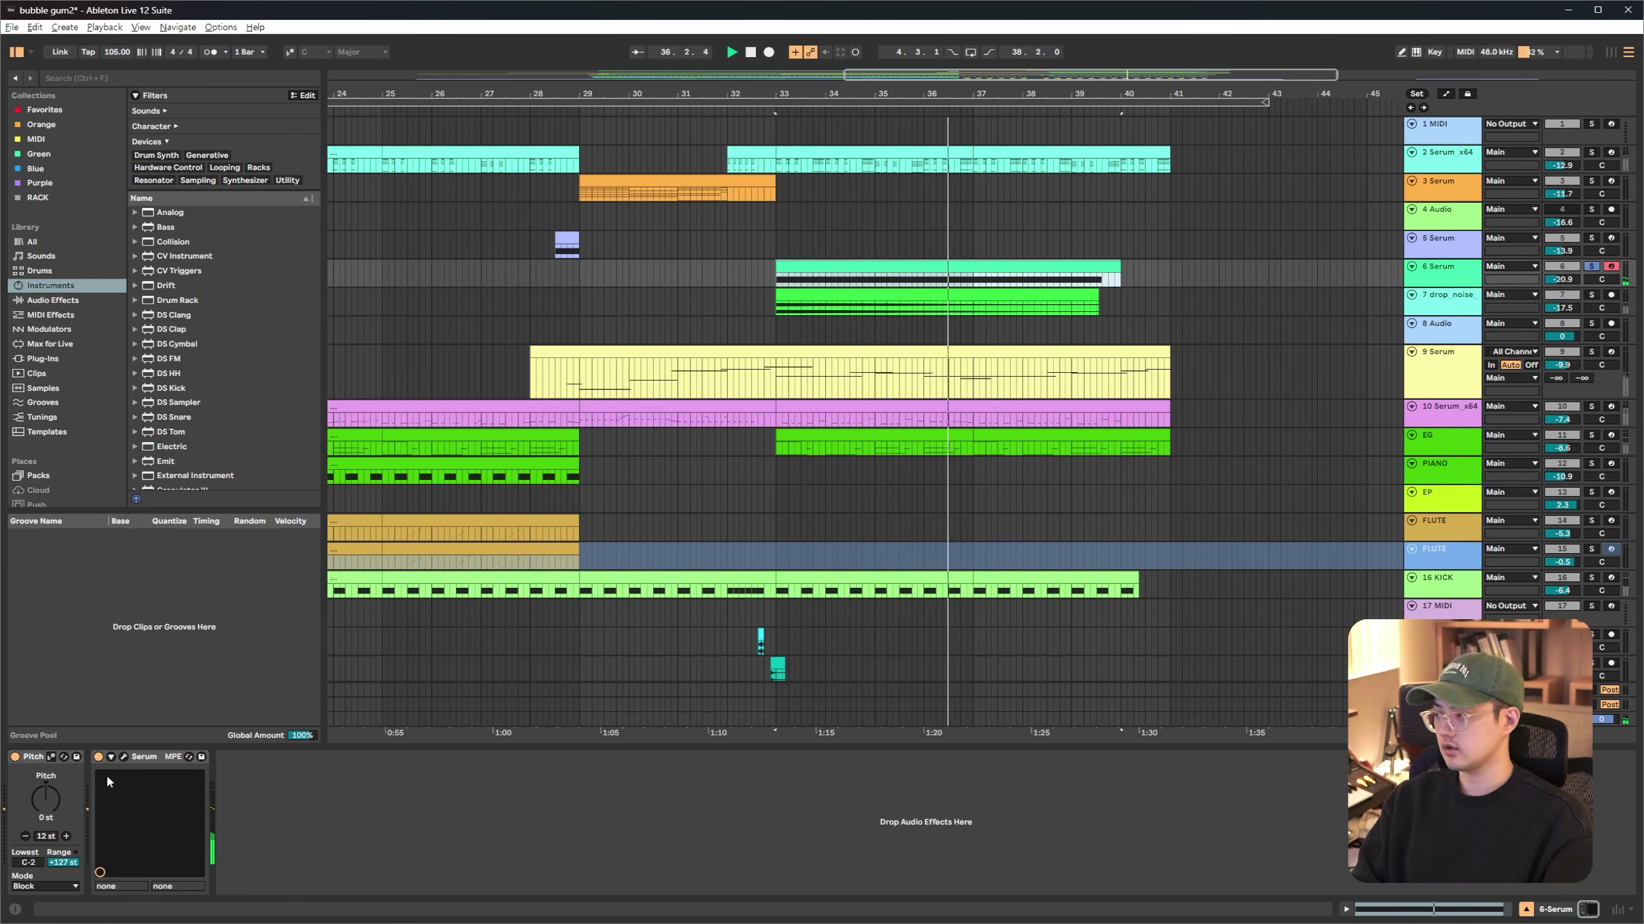
Examine the oscillators, filter and effects of the 6 Serum track's Serum, close its window, and end the solo
key("ctrl+alt+p")
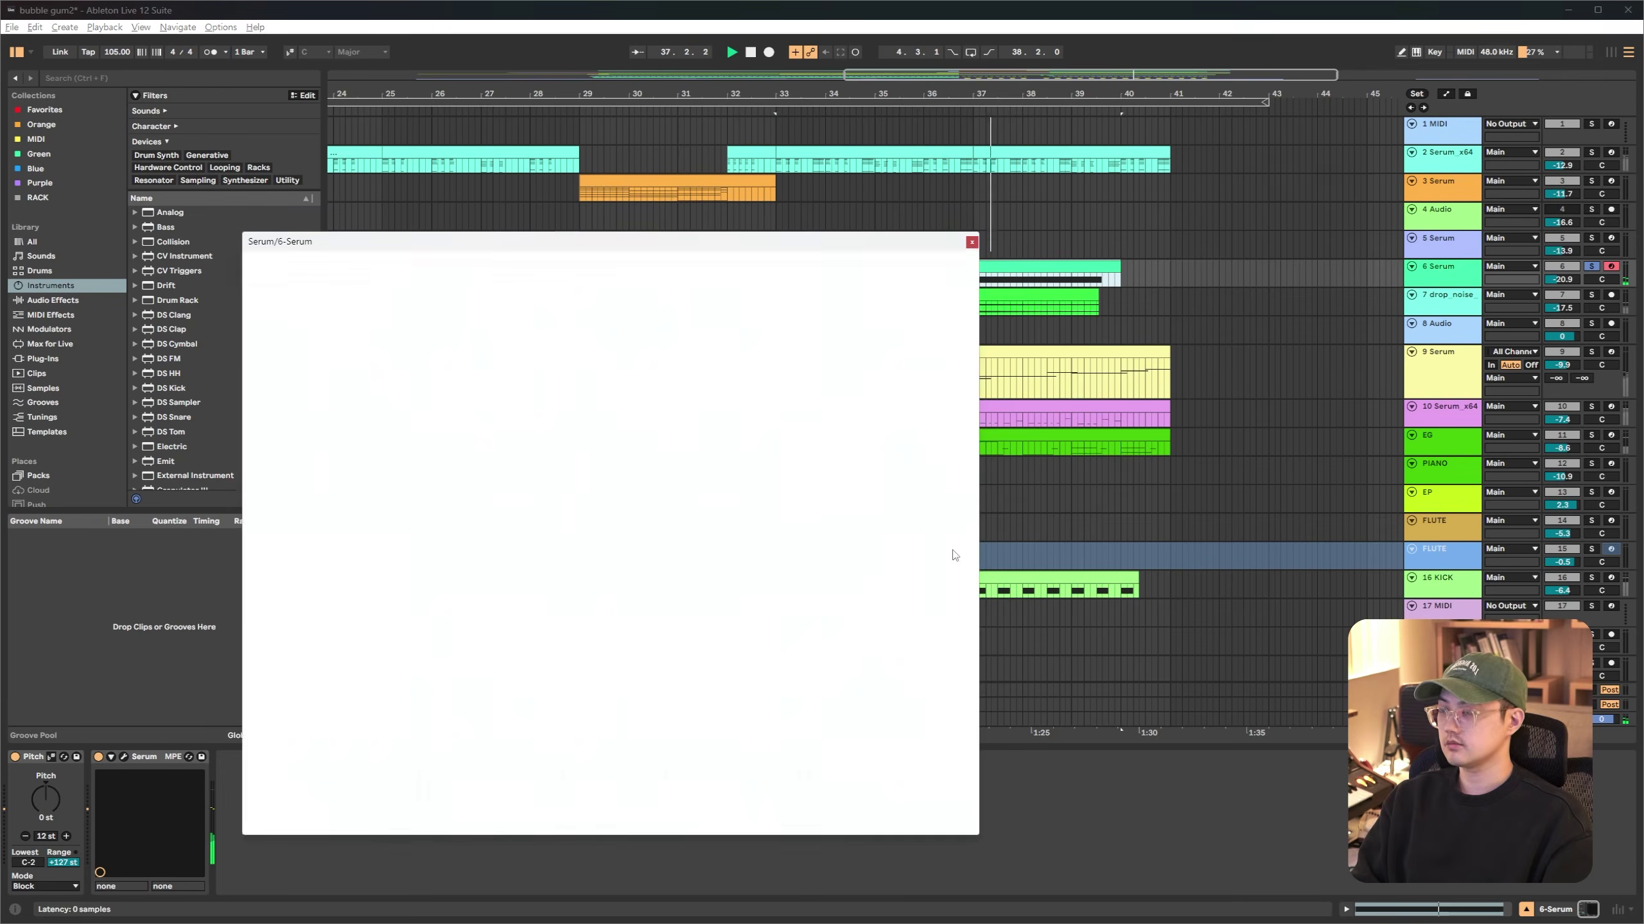
key("space")
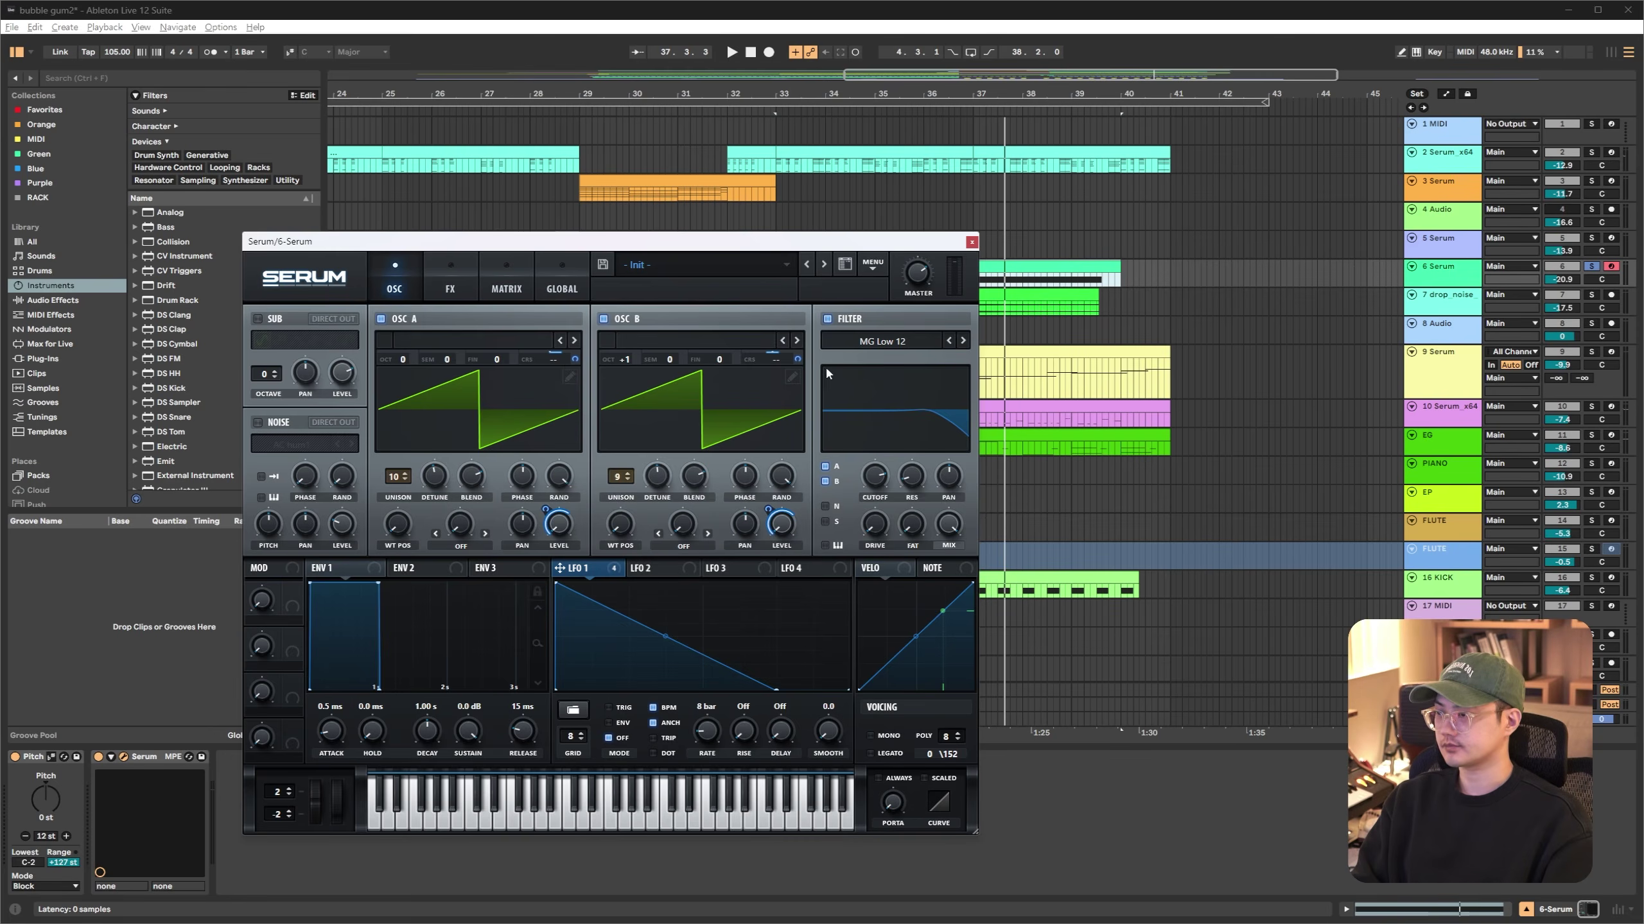
key("space")
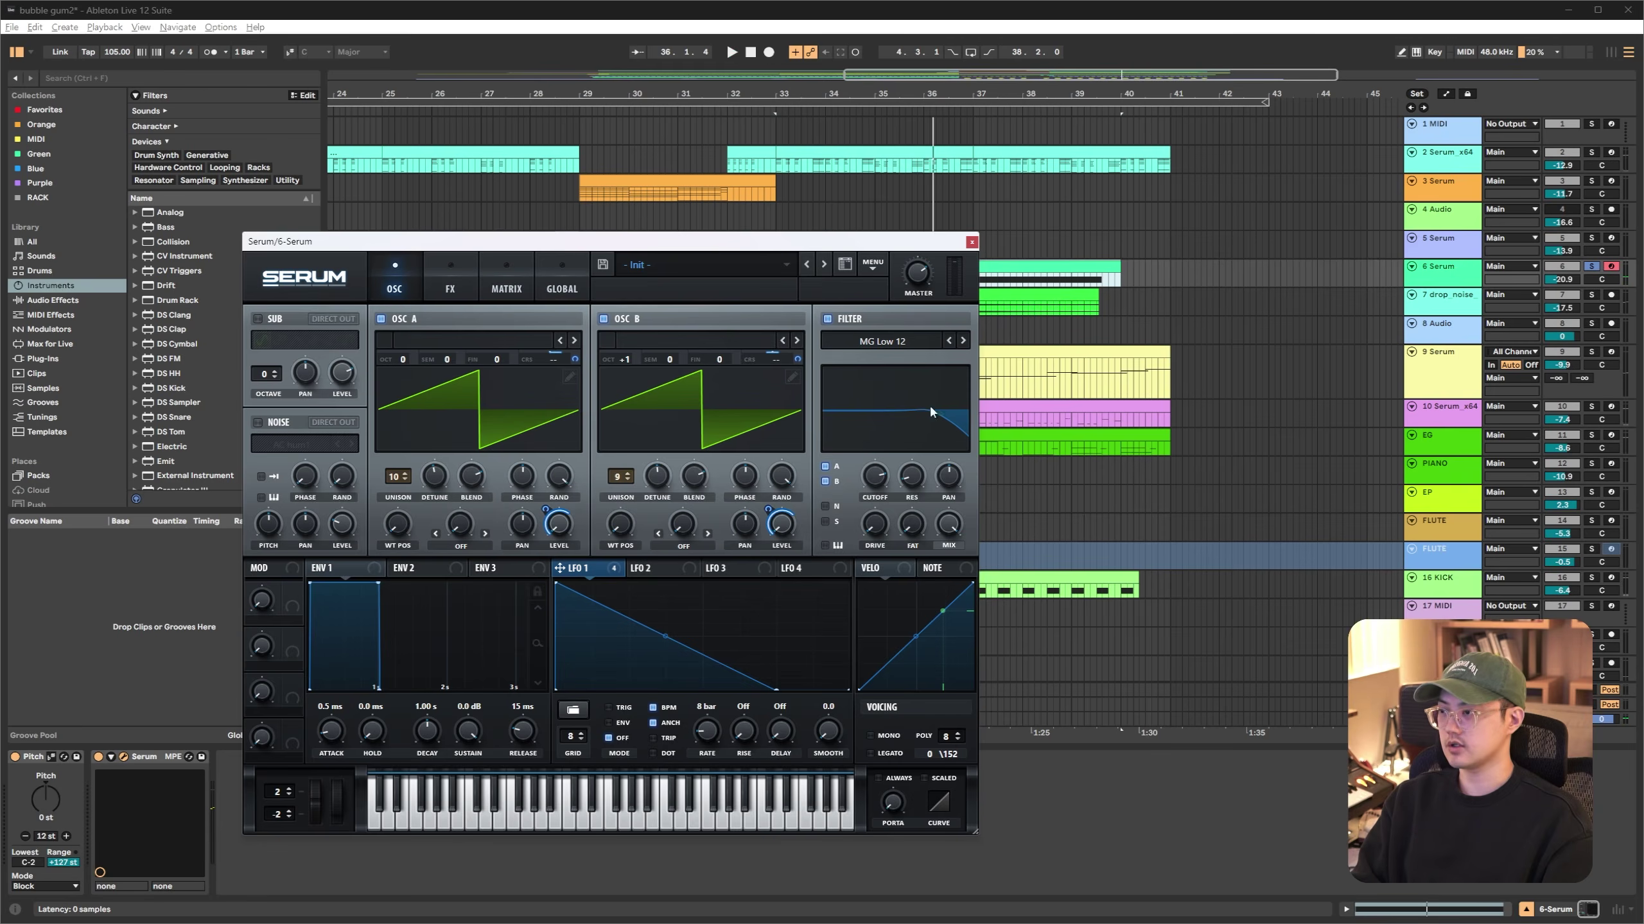
left_click(461, 276)
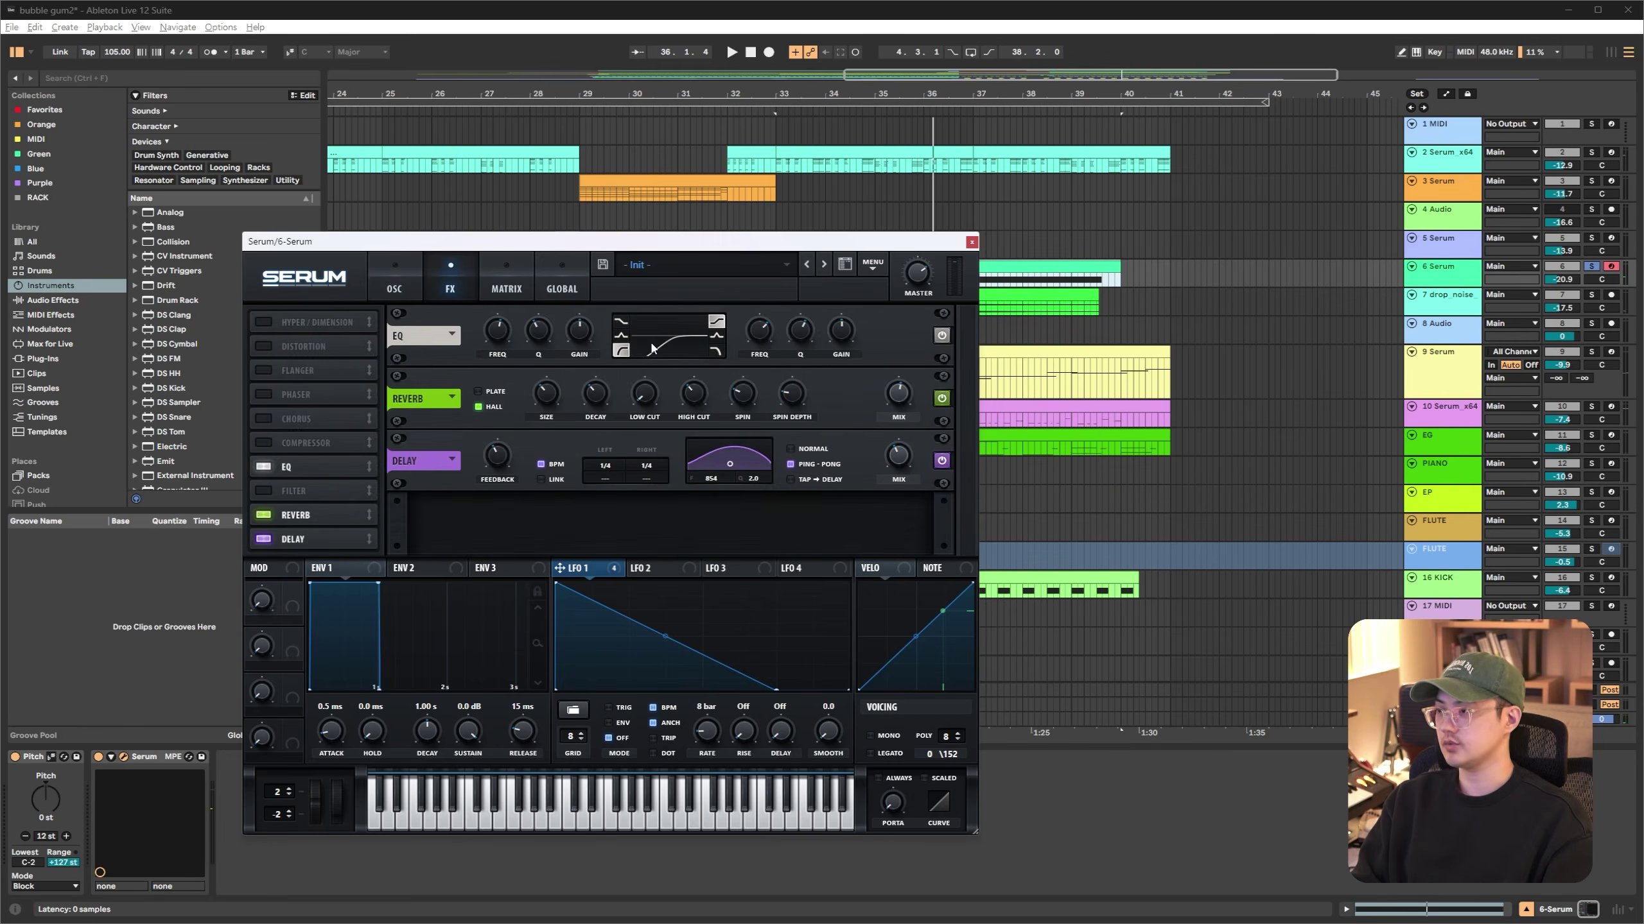
left_click(971, 242)
left_click(1113, 267)
Play the mix from bar 32.2.3 to the ending, enlarging the 7 drop_noise track to show its waveform
left_click(750, 303)
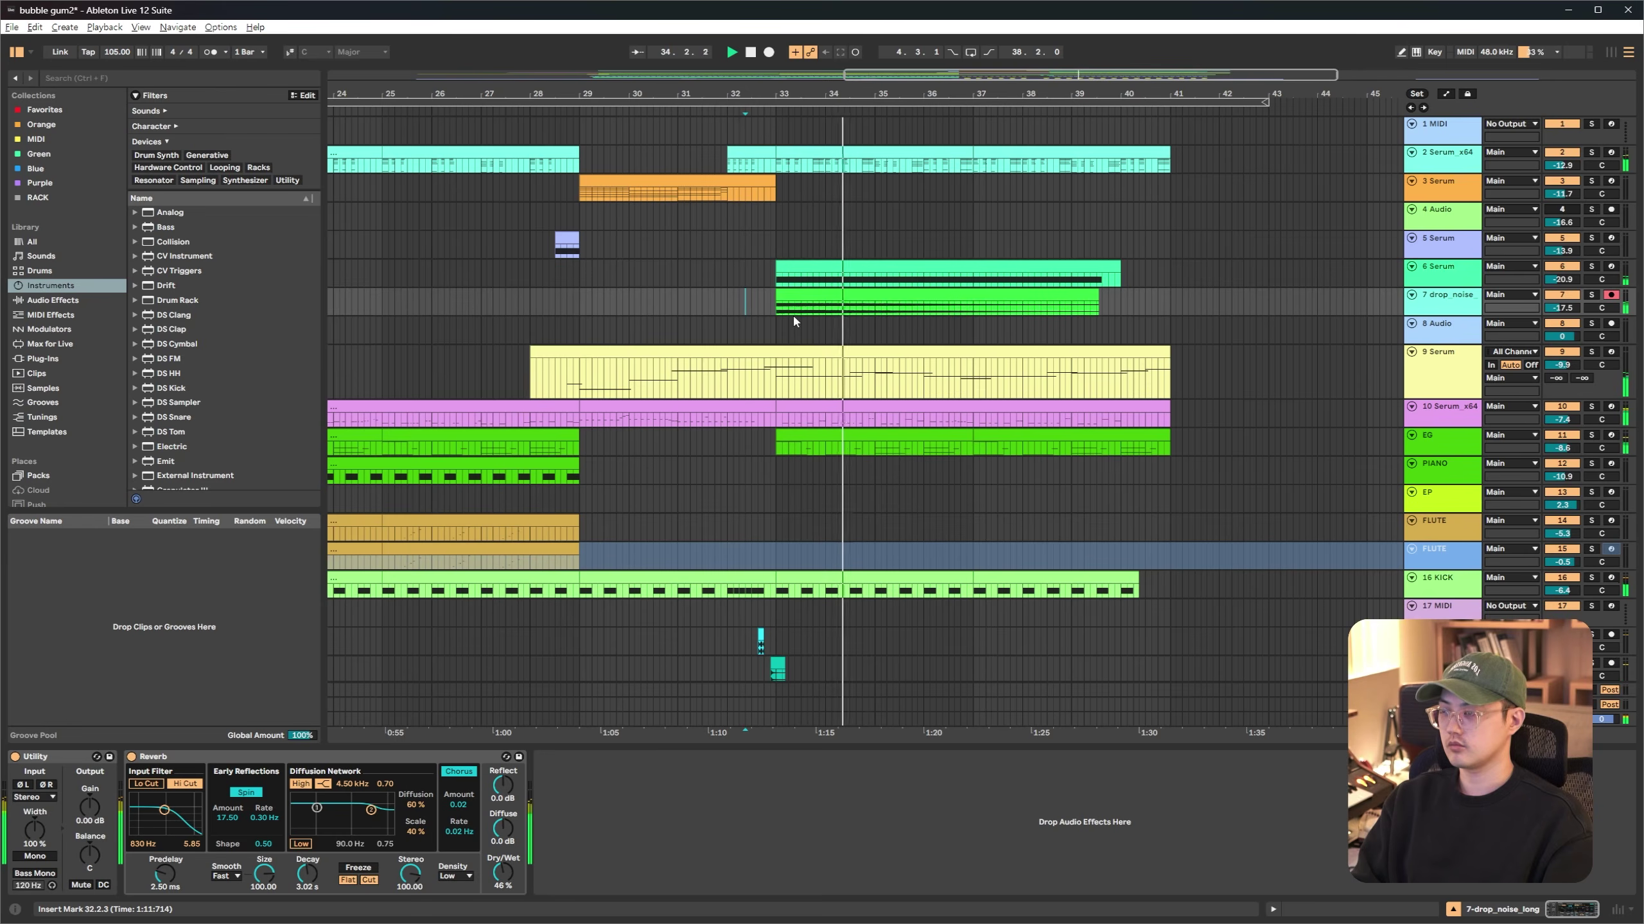
left_click_drag(1079, 310, 1170, 307)
scroll(1063, 306, "up", 3)
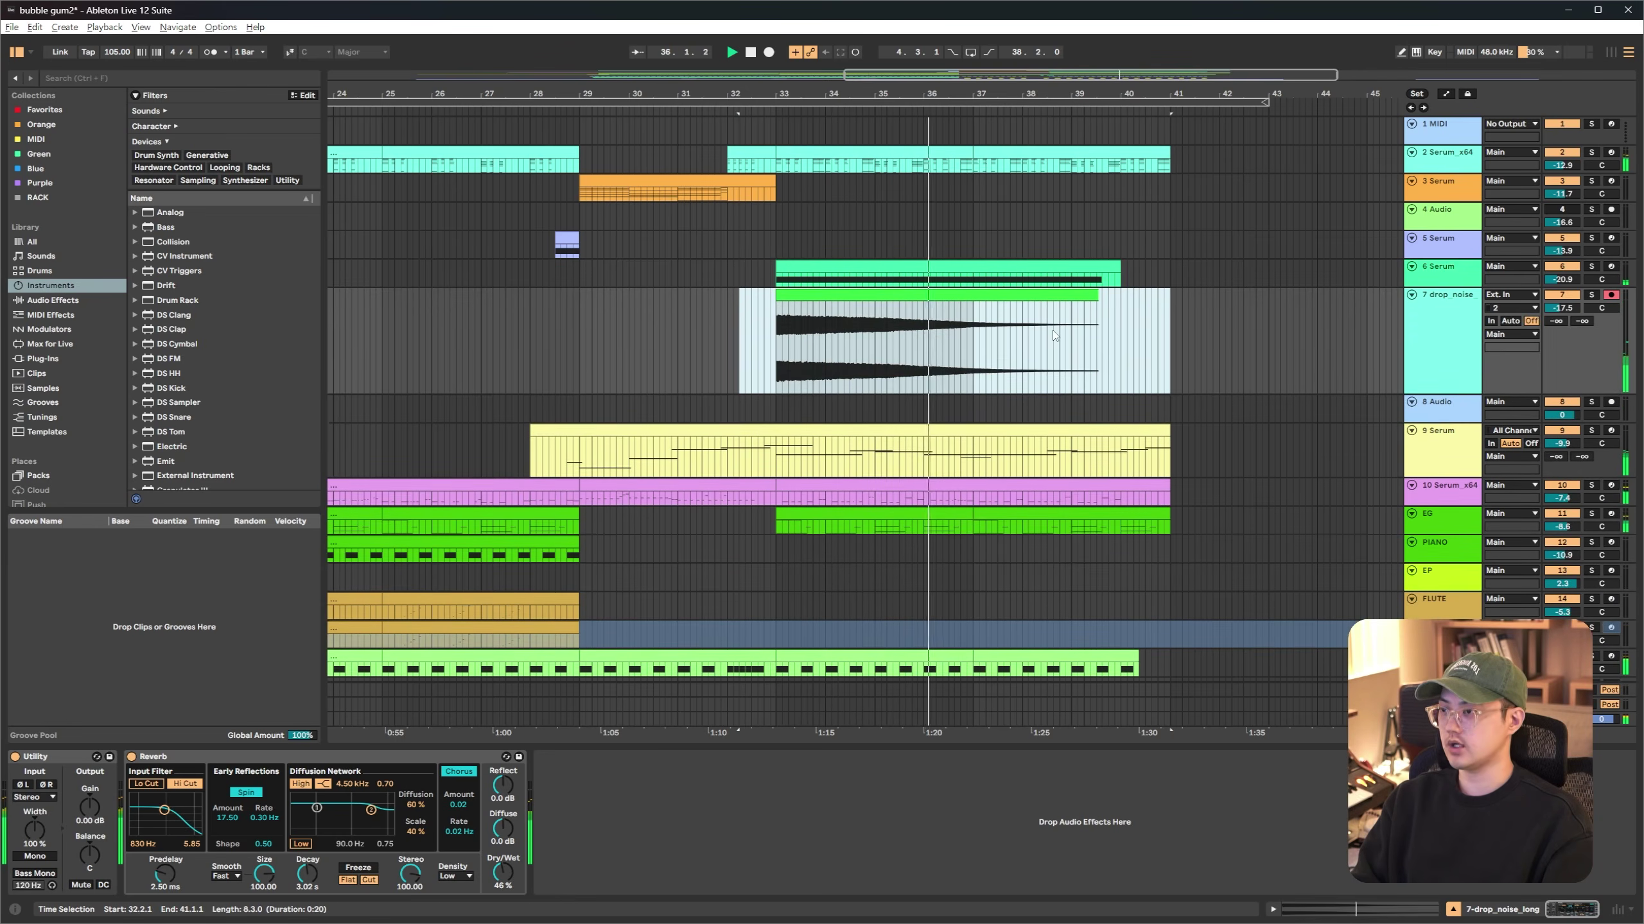
left_click_drag(727, 342, 1112, 339)
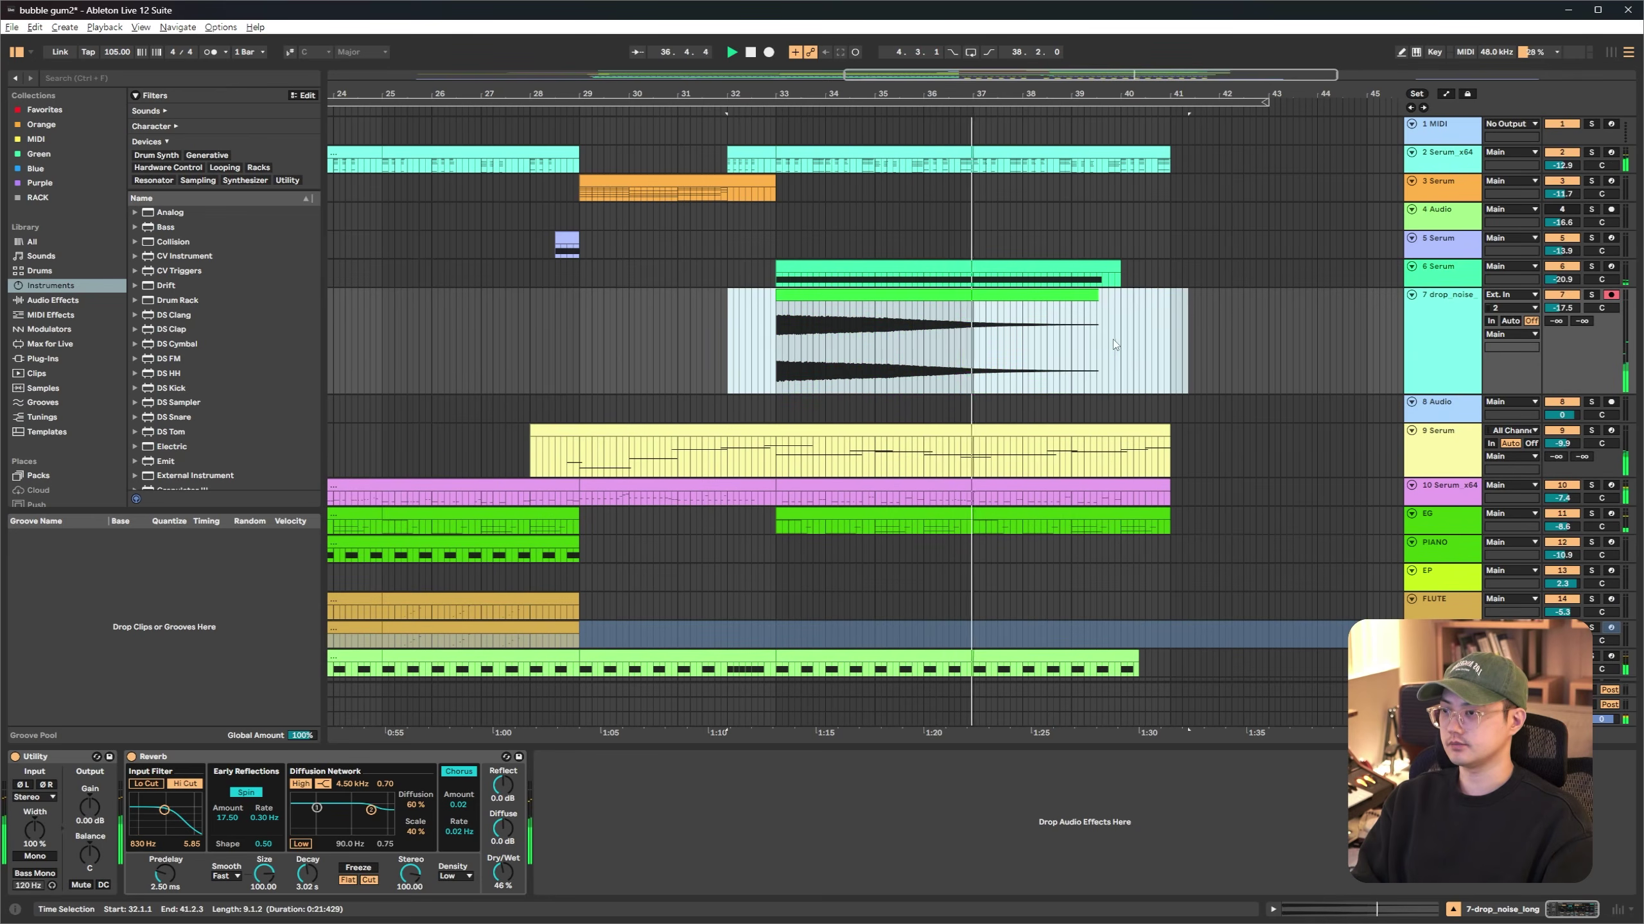
left_click(1115, 341)
scroll(1130, 347, "down", 5)
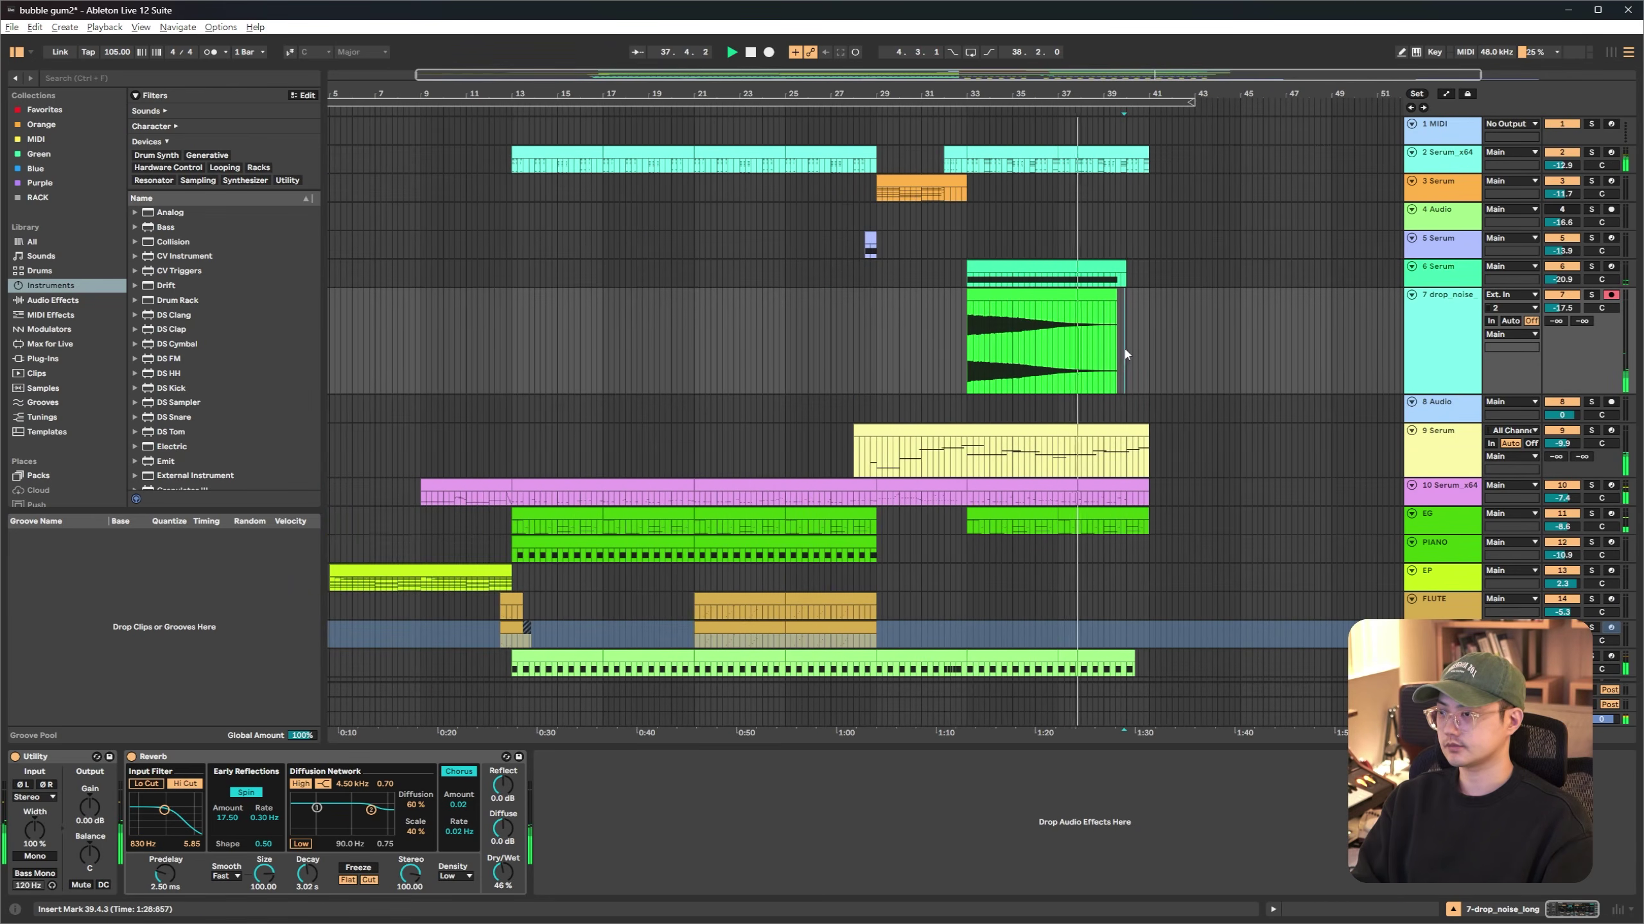
scroll(1127, 349, "down", 3)
scroll(1158, 353, "down", 5)
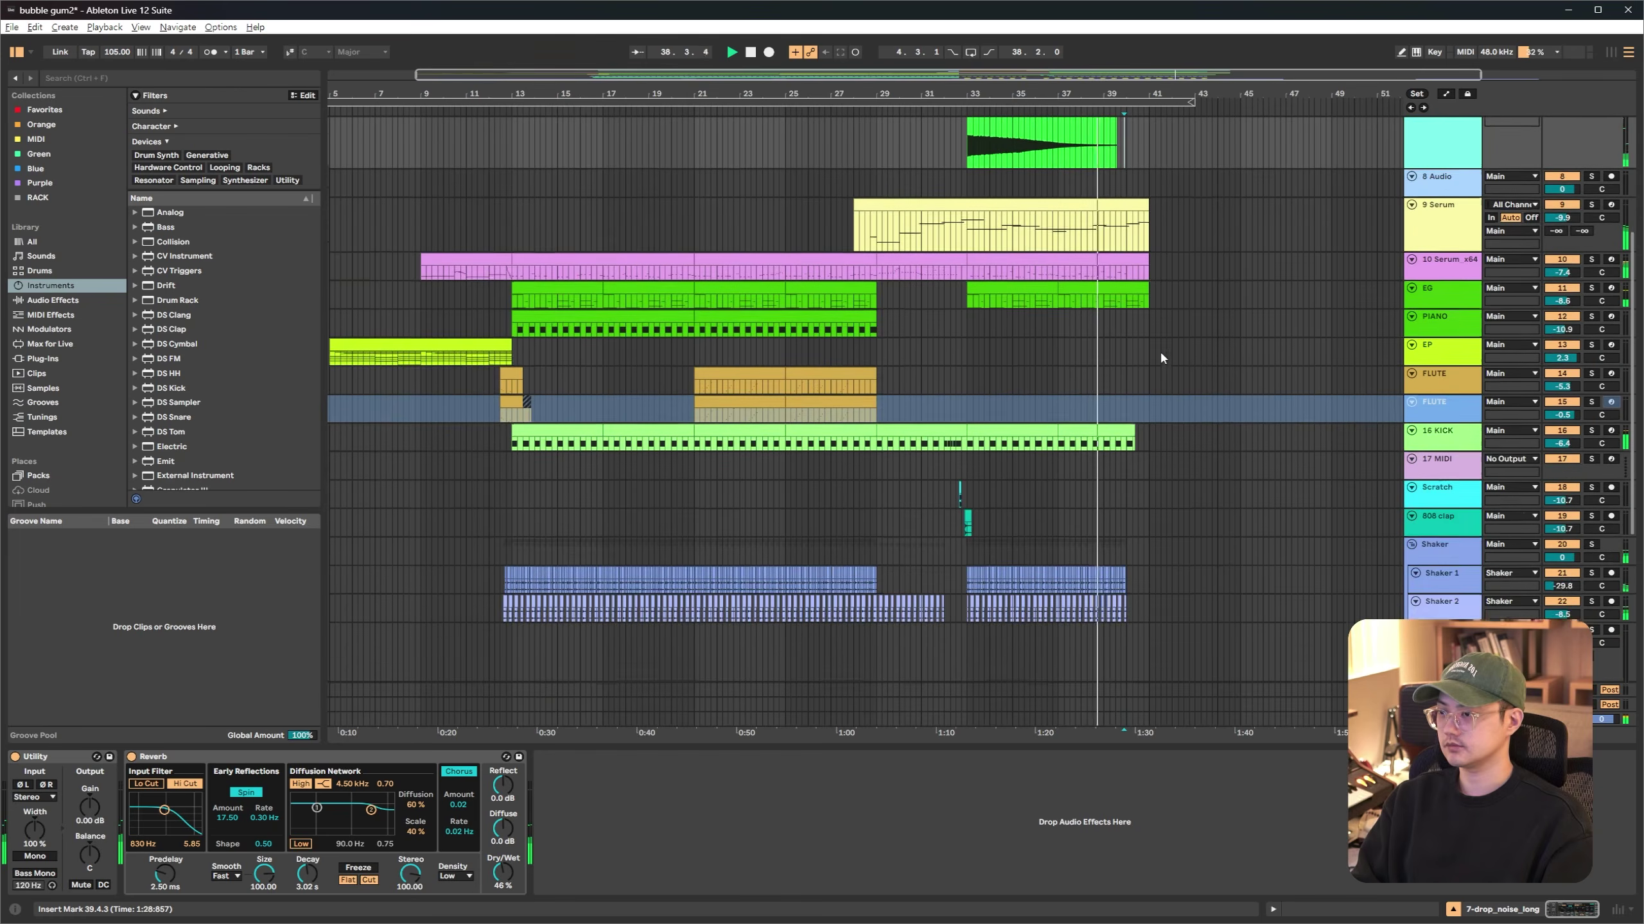
scroll(1032, 532, "up", 3)
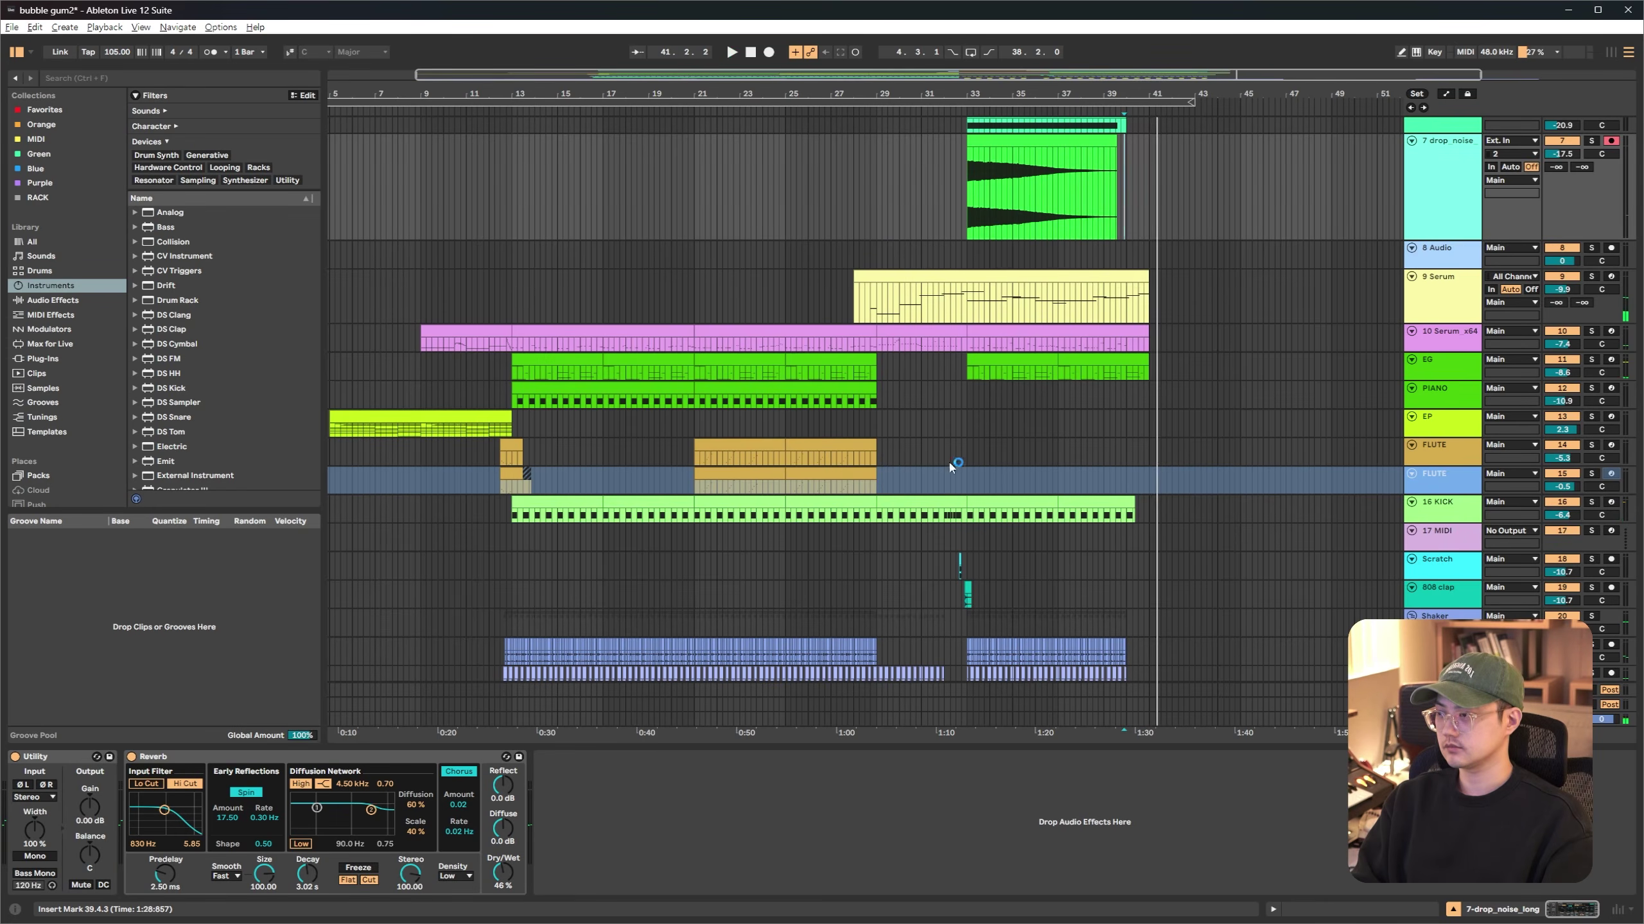
Select the EP clip spanning bars 5 to 13 and play the full arrangement from bar 5
scroll(412, 371, "left", 3)
scroll(415, 371, "down", 8)
left_click(481, 199)
scroll(485, 324, "up", 5)
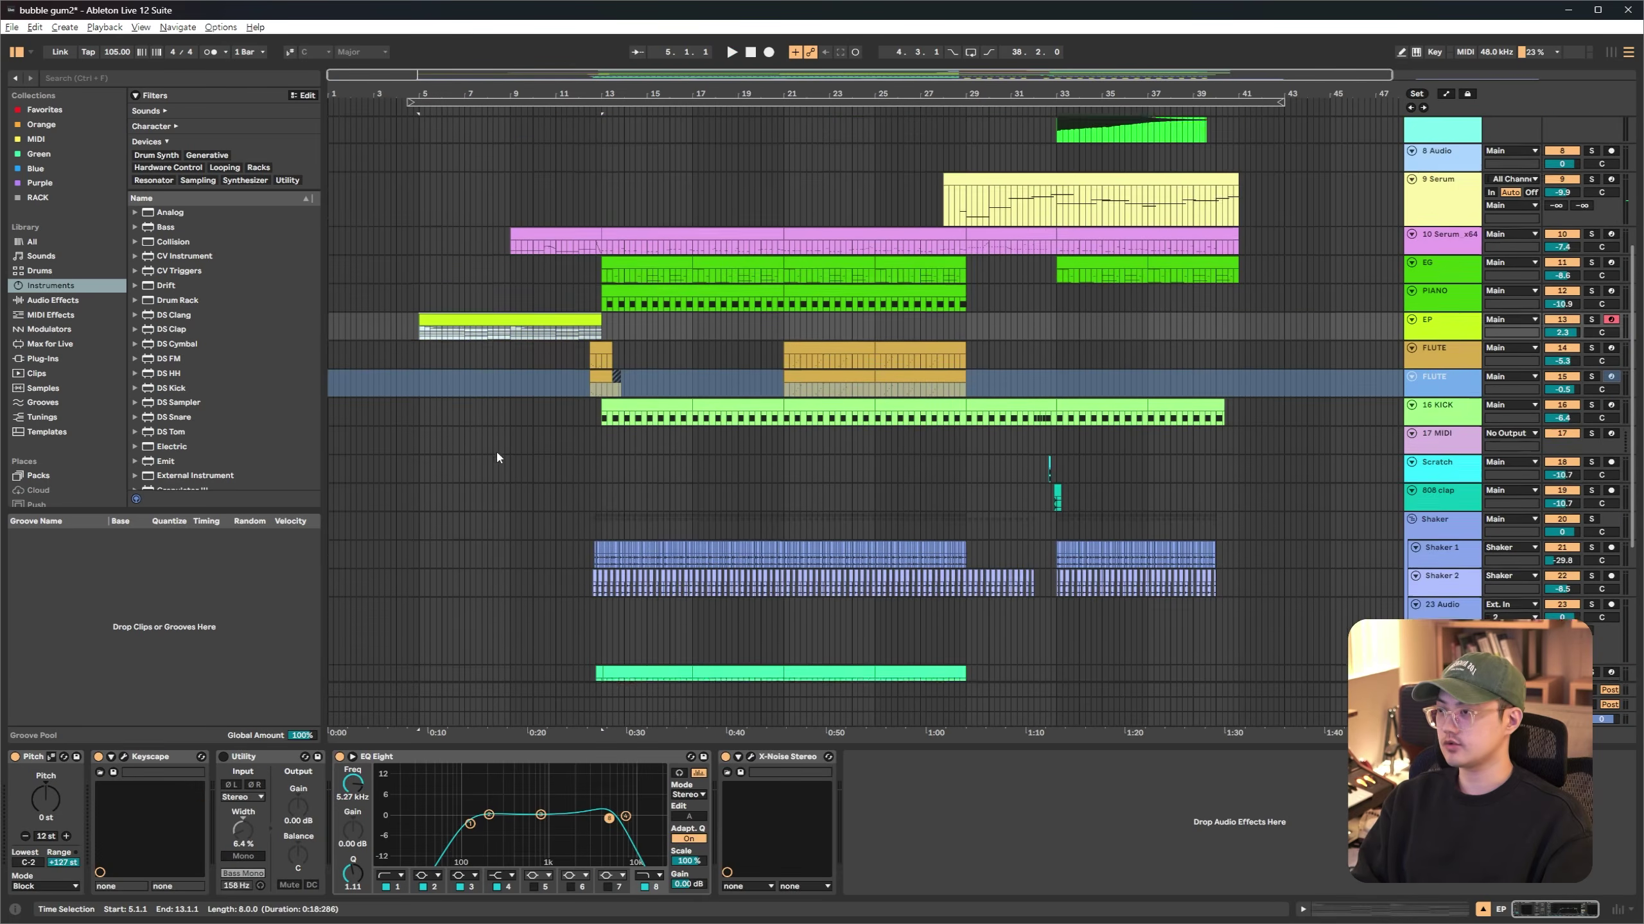
scroll(601, 514, "up", 4)
key("space")
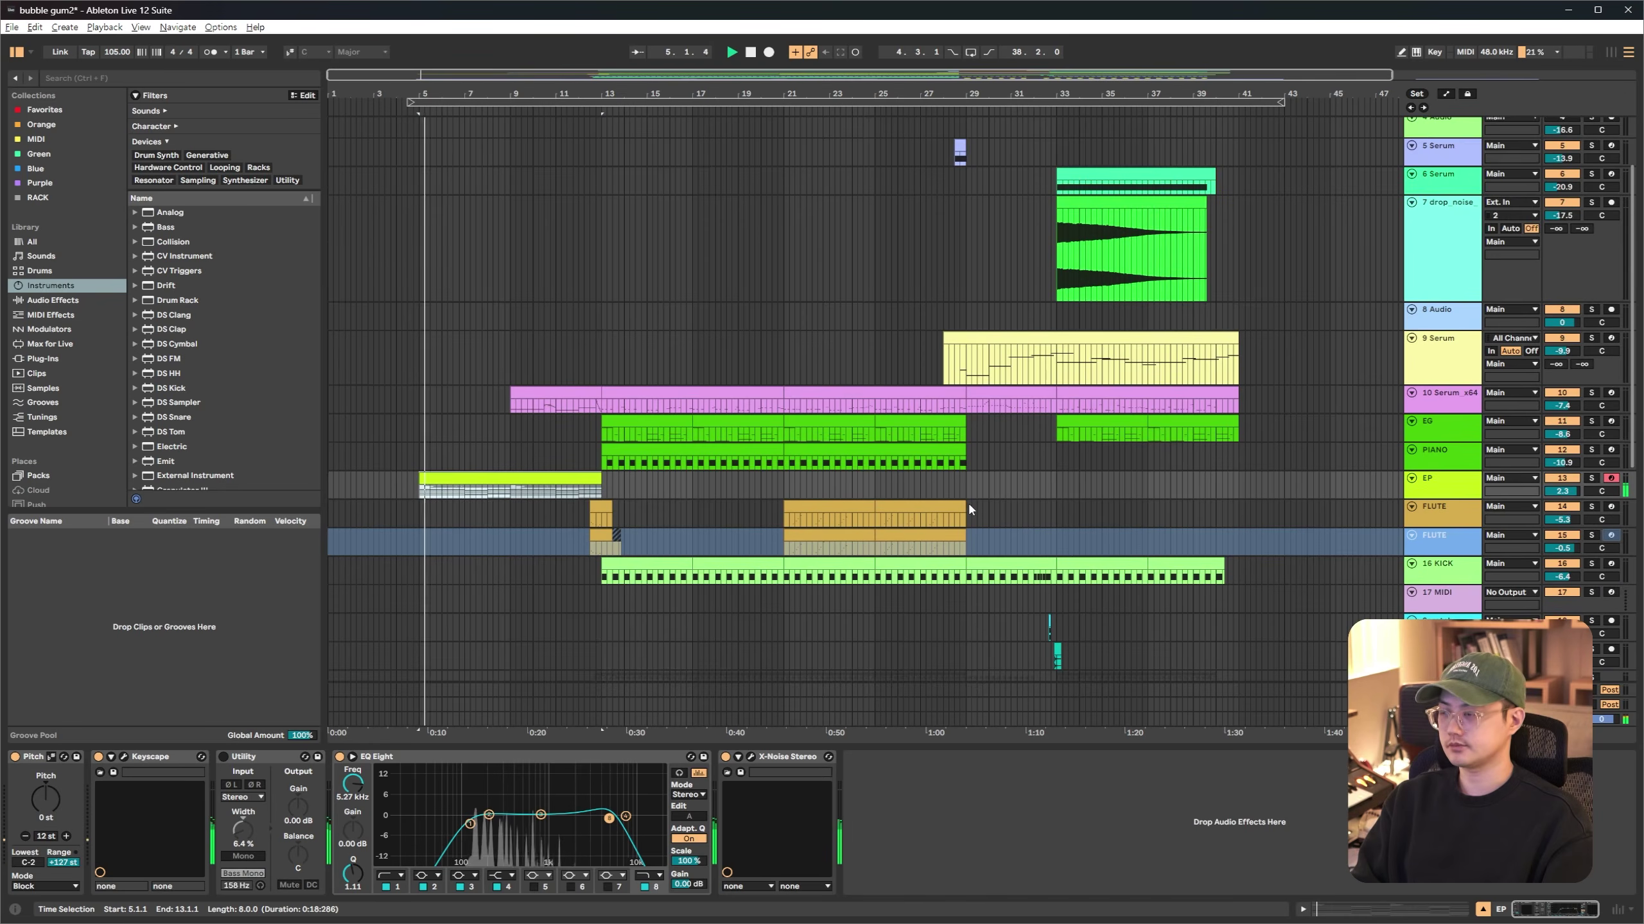
scroll(1248, 519, "up", 3)
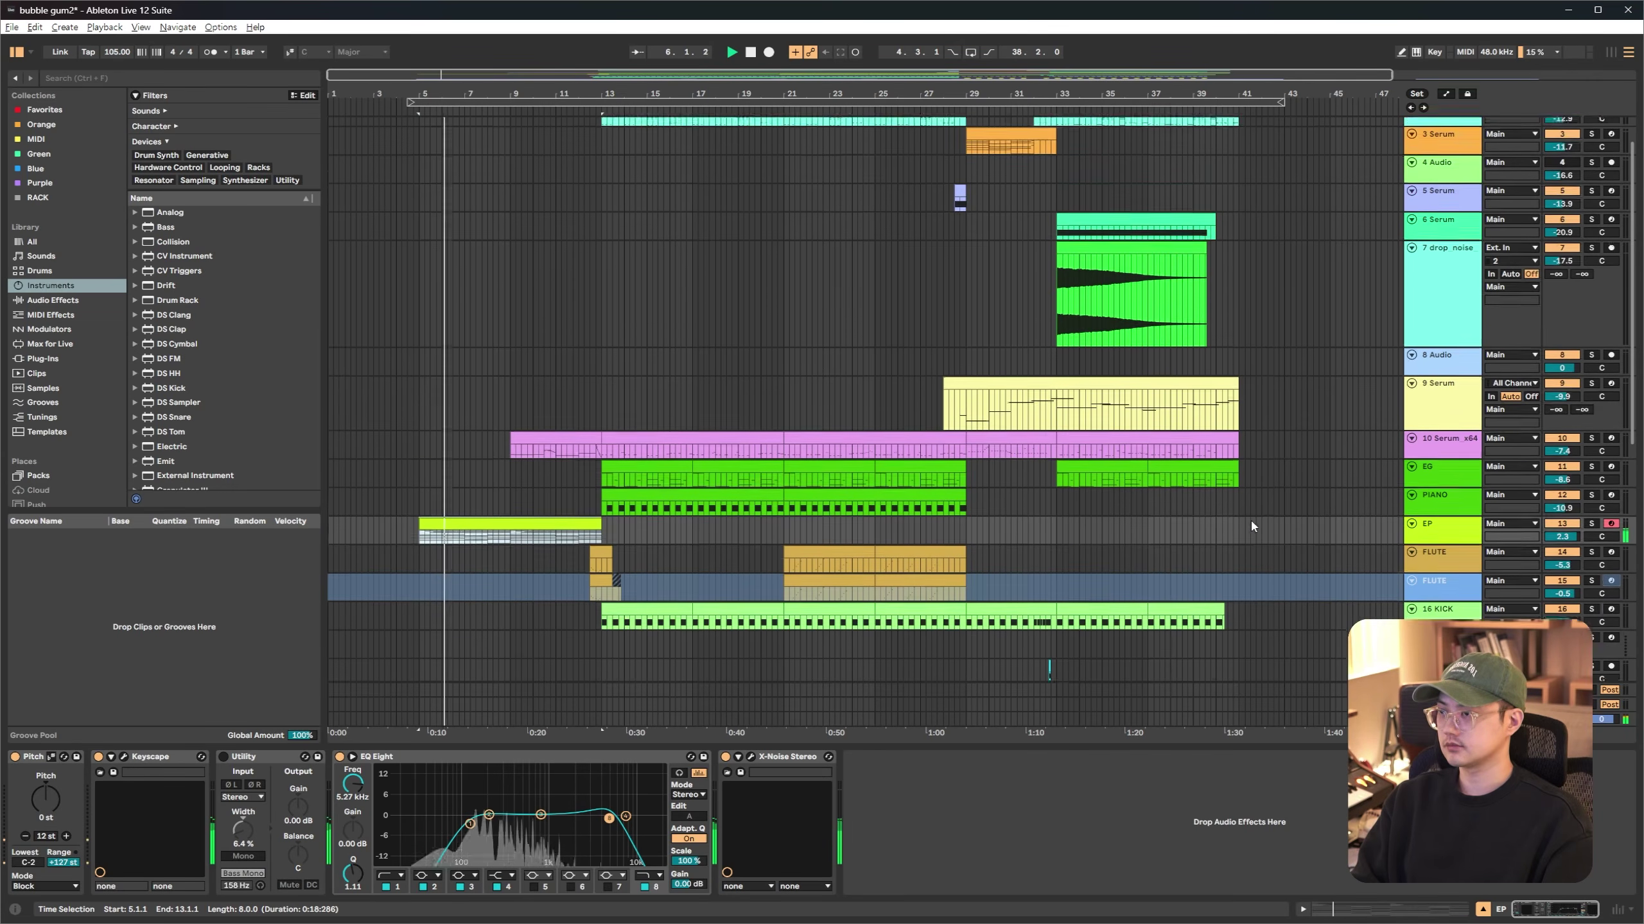
scroll(1253, 526, "up", 1)
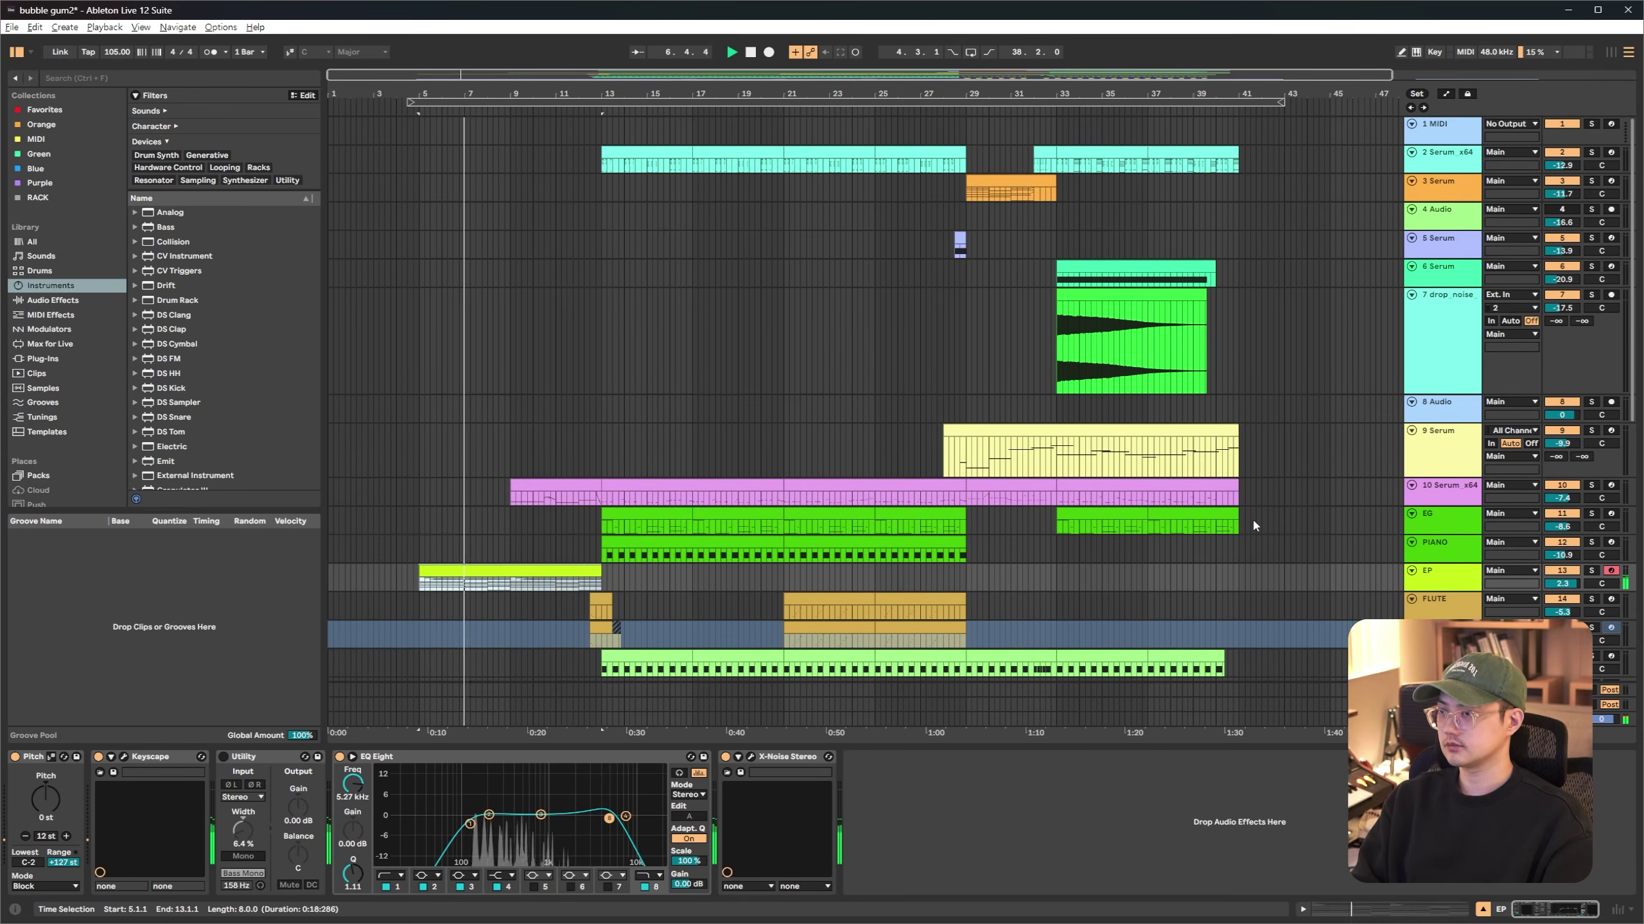
scroll(1253, 526, "down", 1)
scroll(1255, 527, "down", 2)
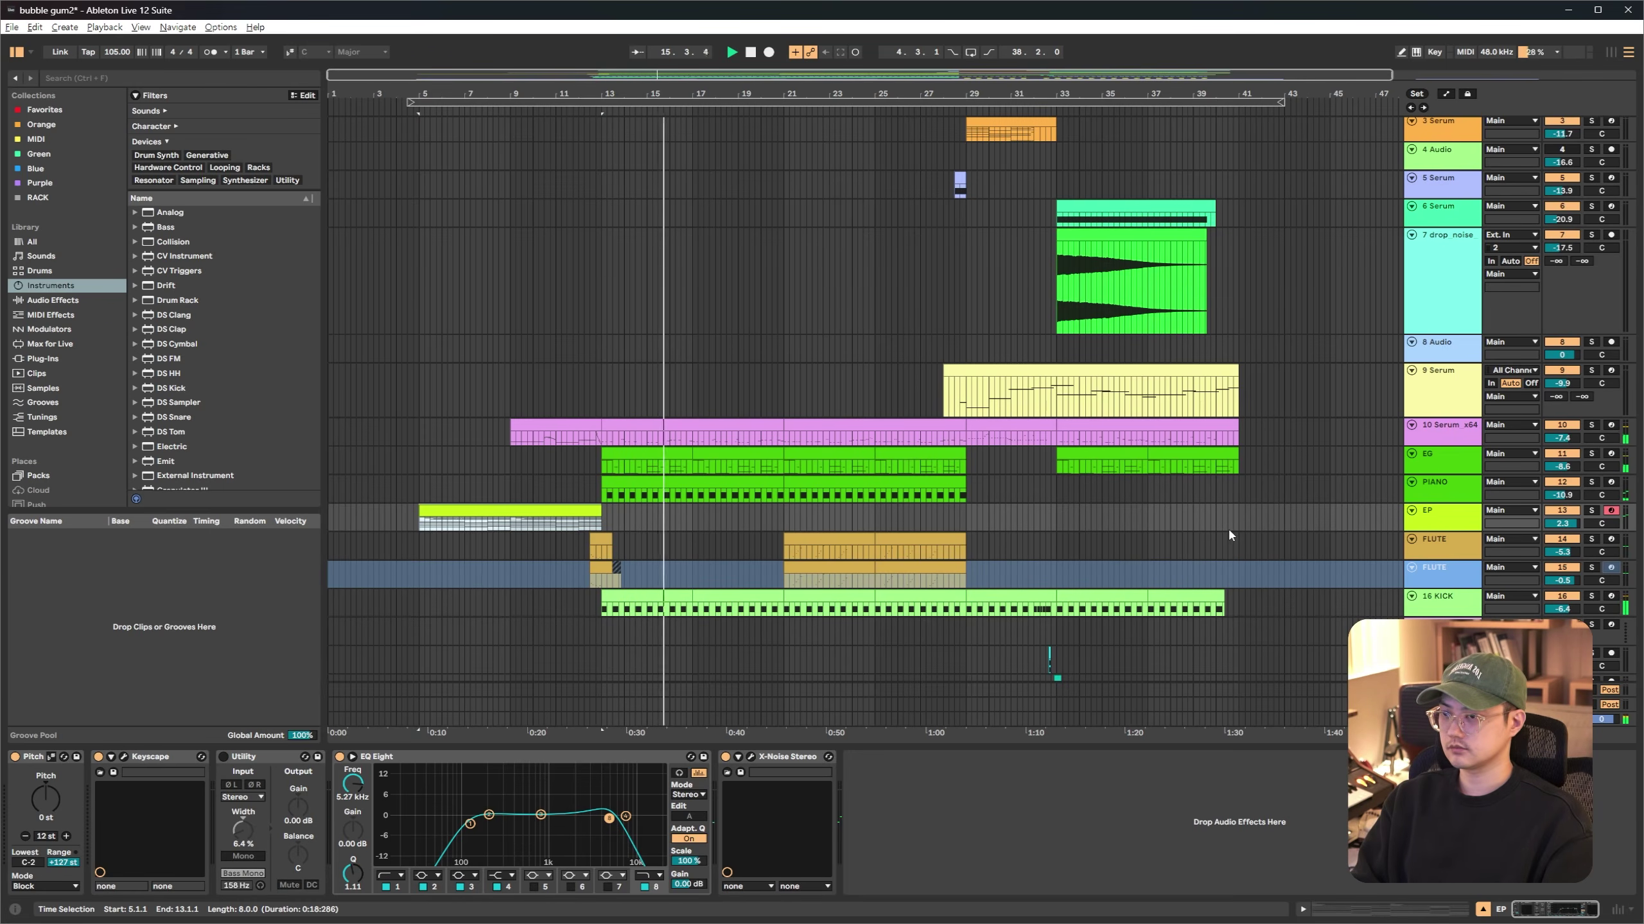
scroll(1228, 534, "up", 1)
scroll(1229, 536, "up", 1)
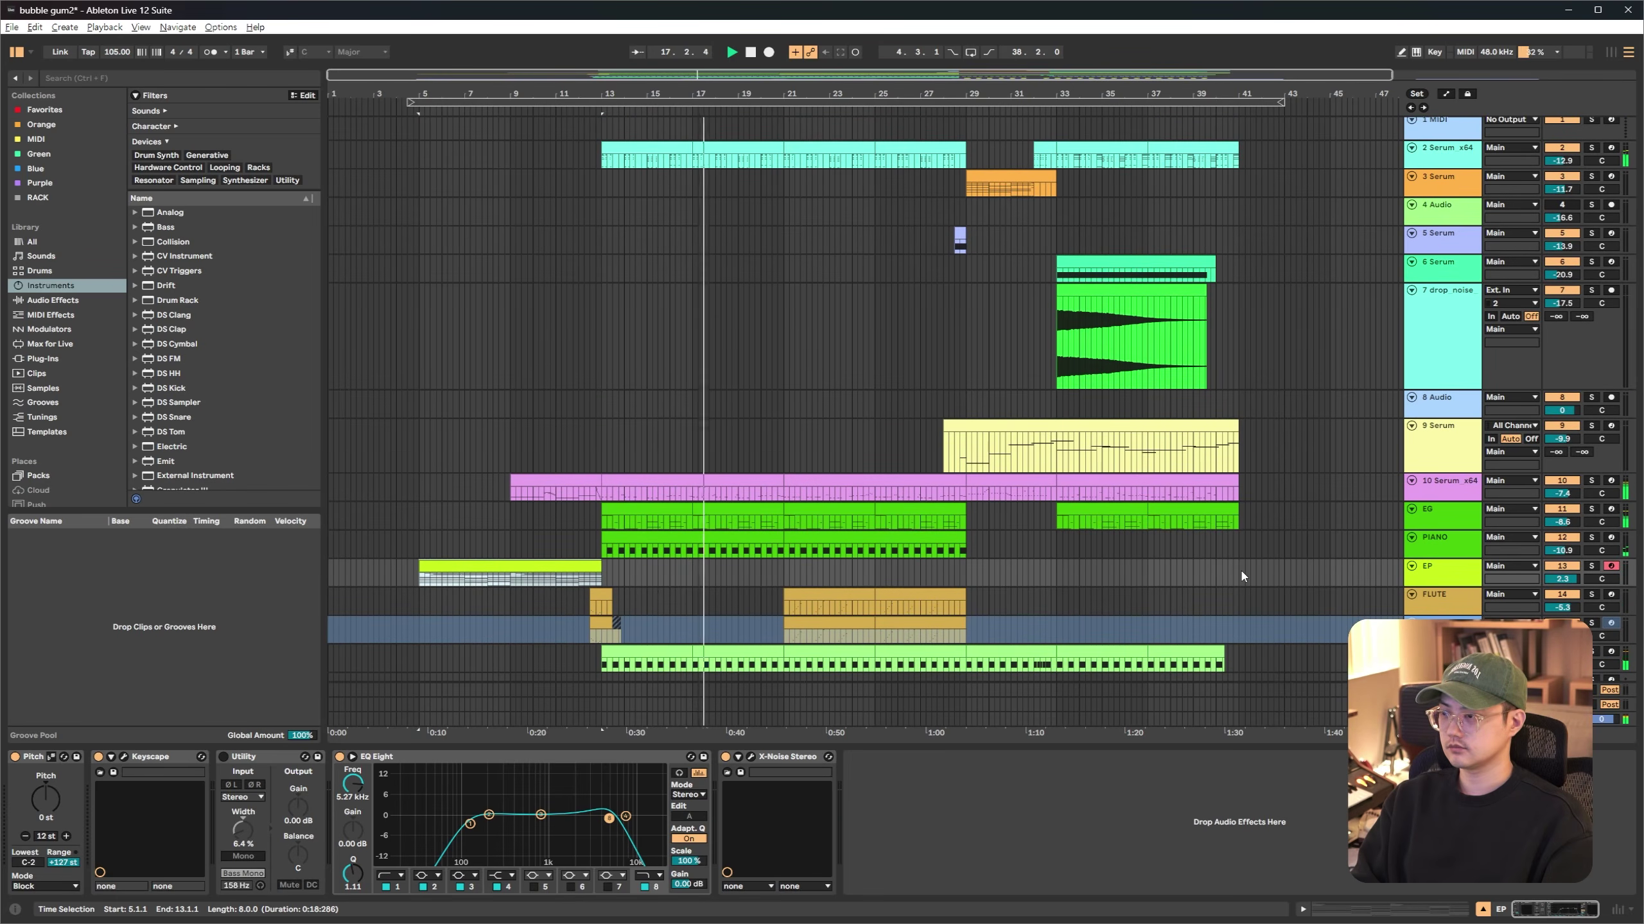
Collapse the enlarged 7 drop_noise and 9 Serum tracks and look through the whole track list during playback
left_click(855, 349)
scroll(1081, 446, "down", 2)
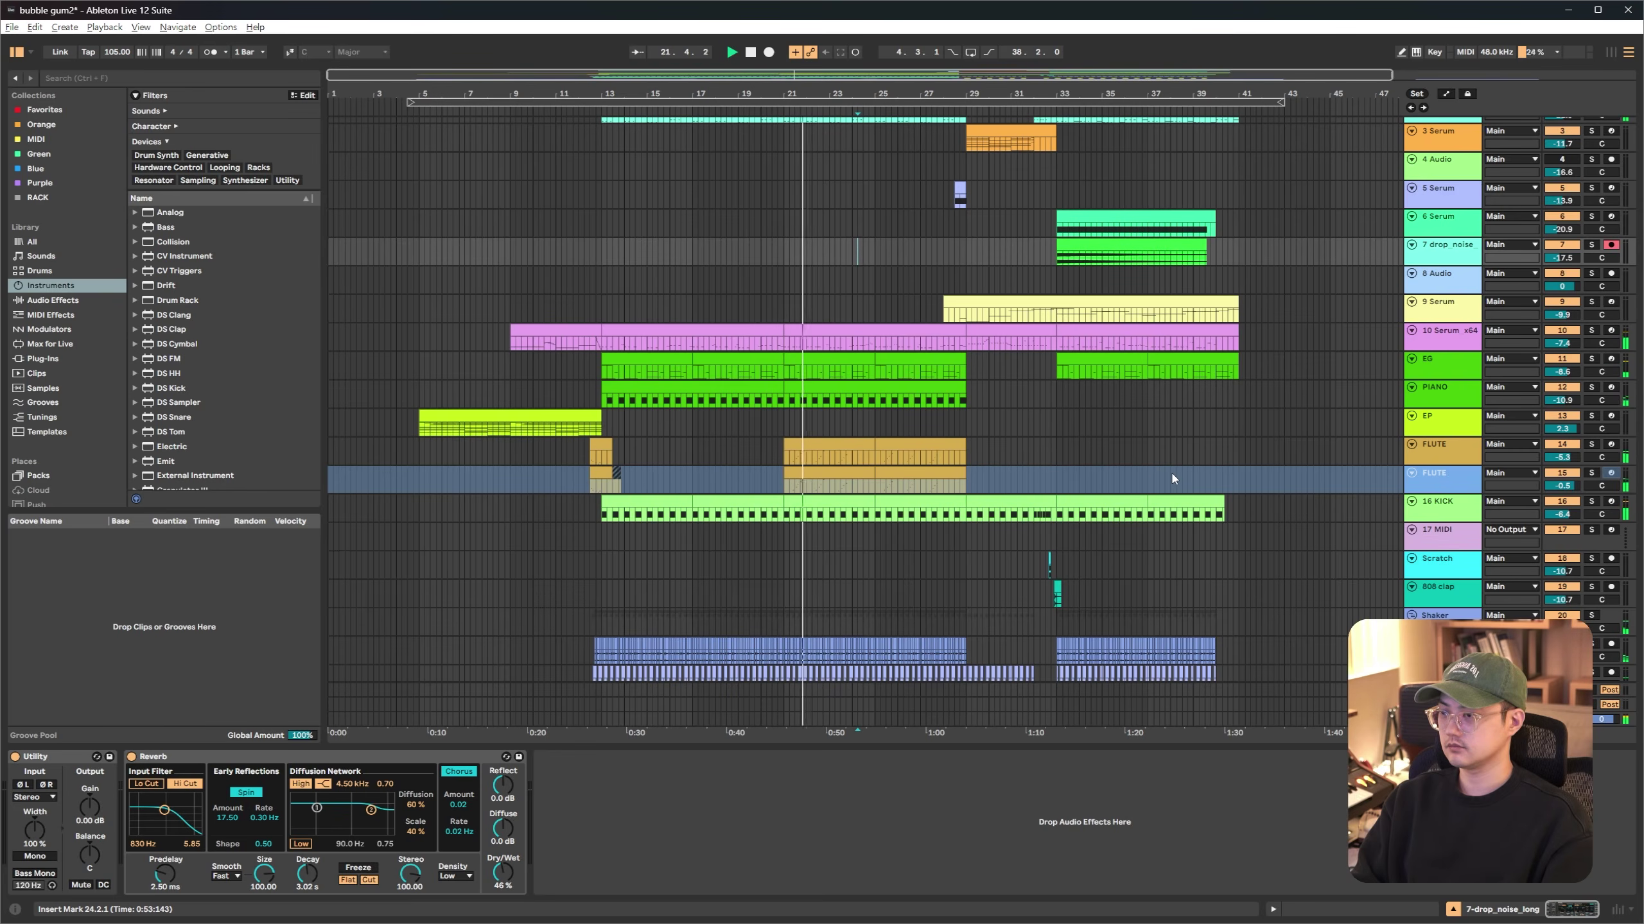
scroll(1182, 472, "down", 1)
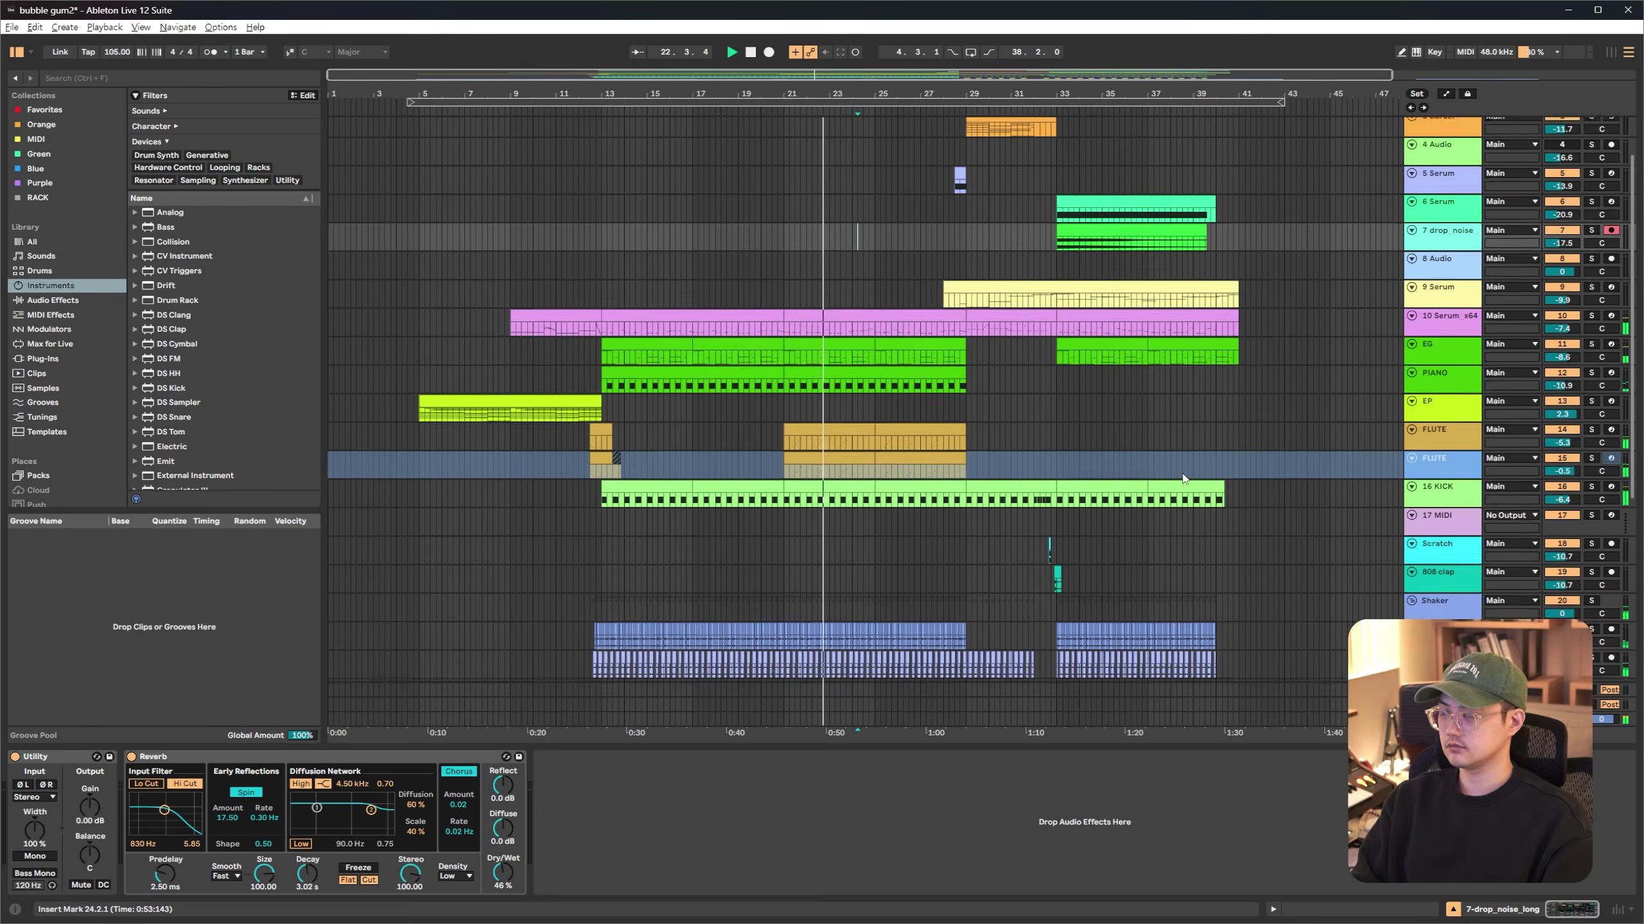
scroll(1182, 472, "down", 1)
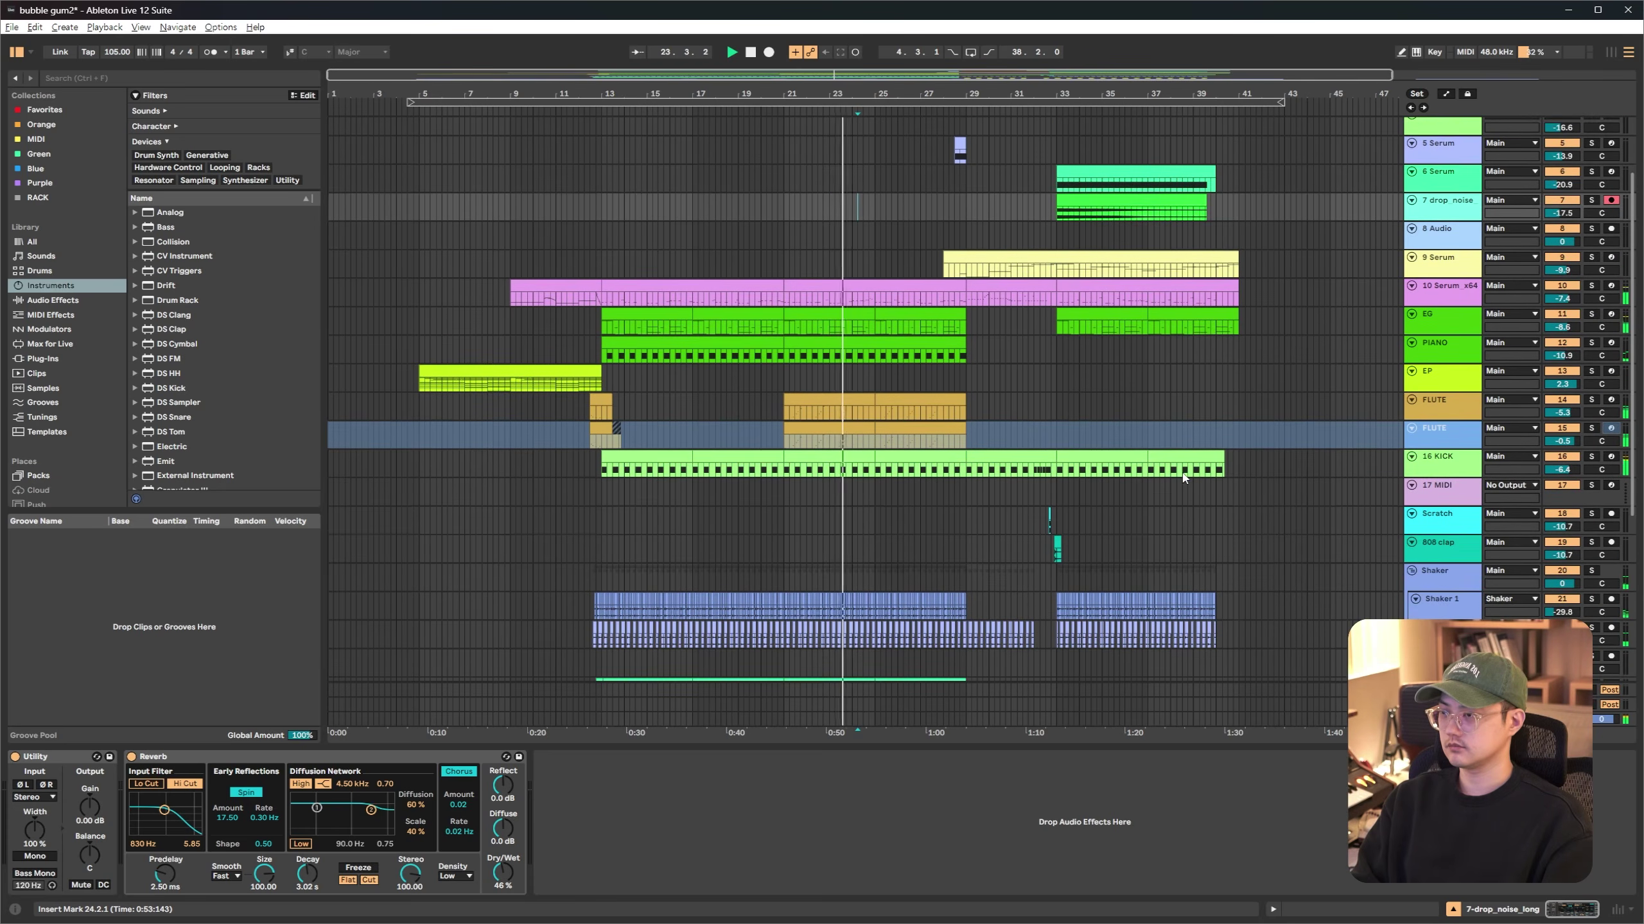
scroll(1182, 476, "down", 1)
scroll(1183, 475, "down", 3)
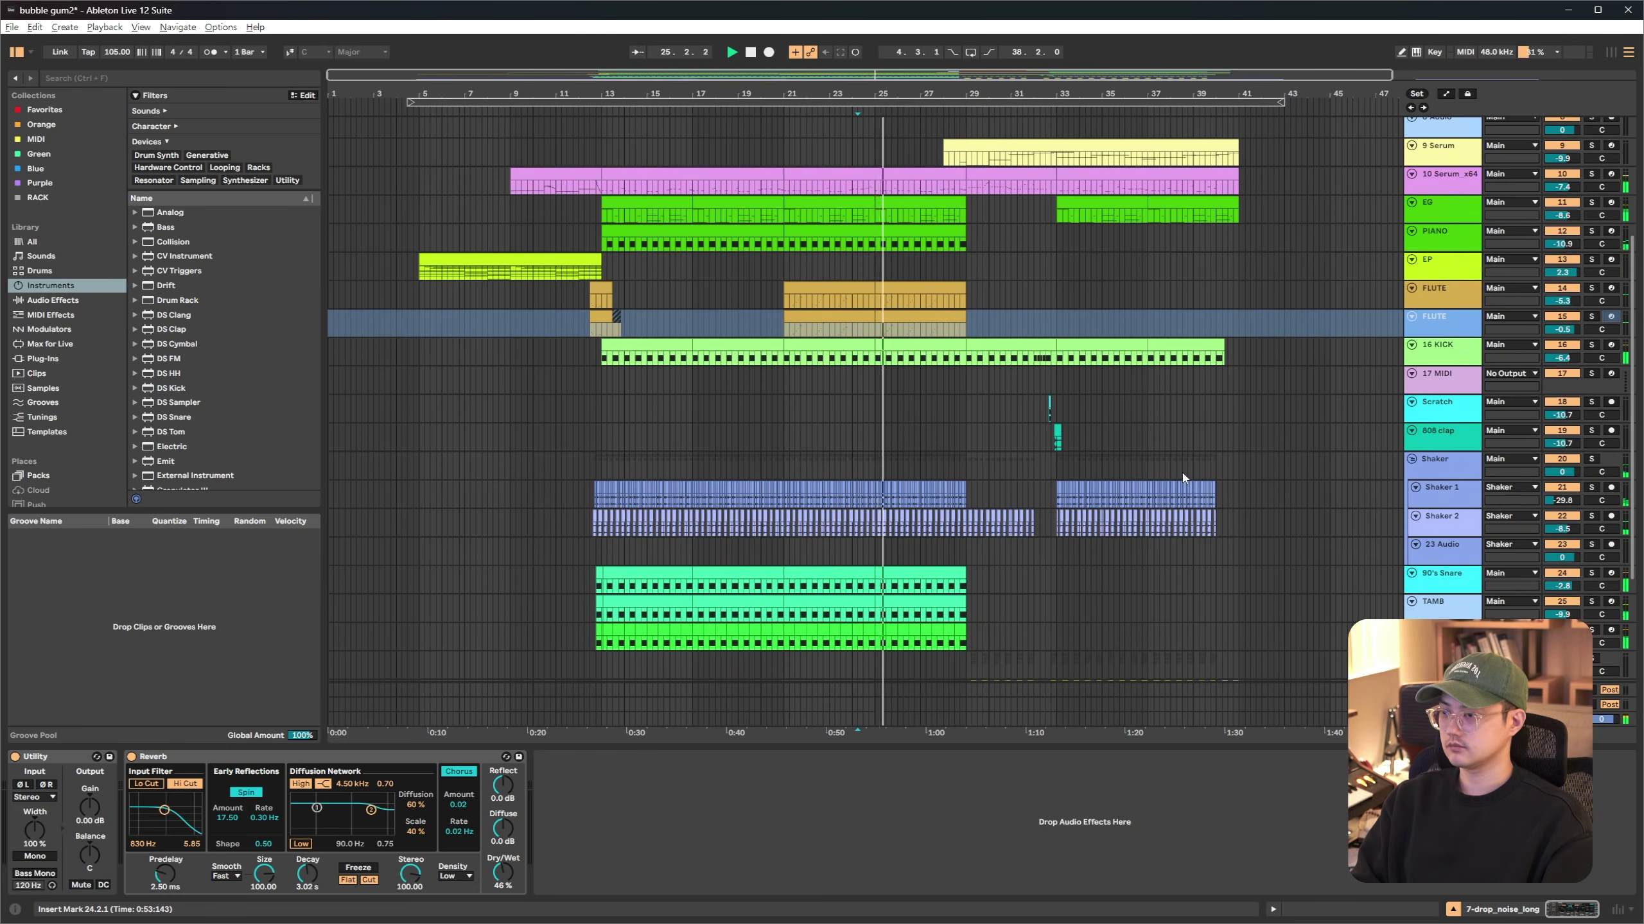
scroll(1181, 478, "down", 3)
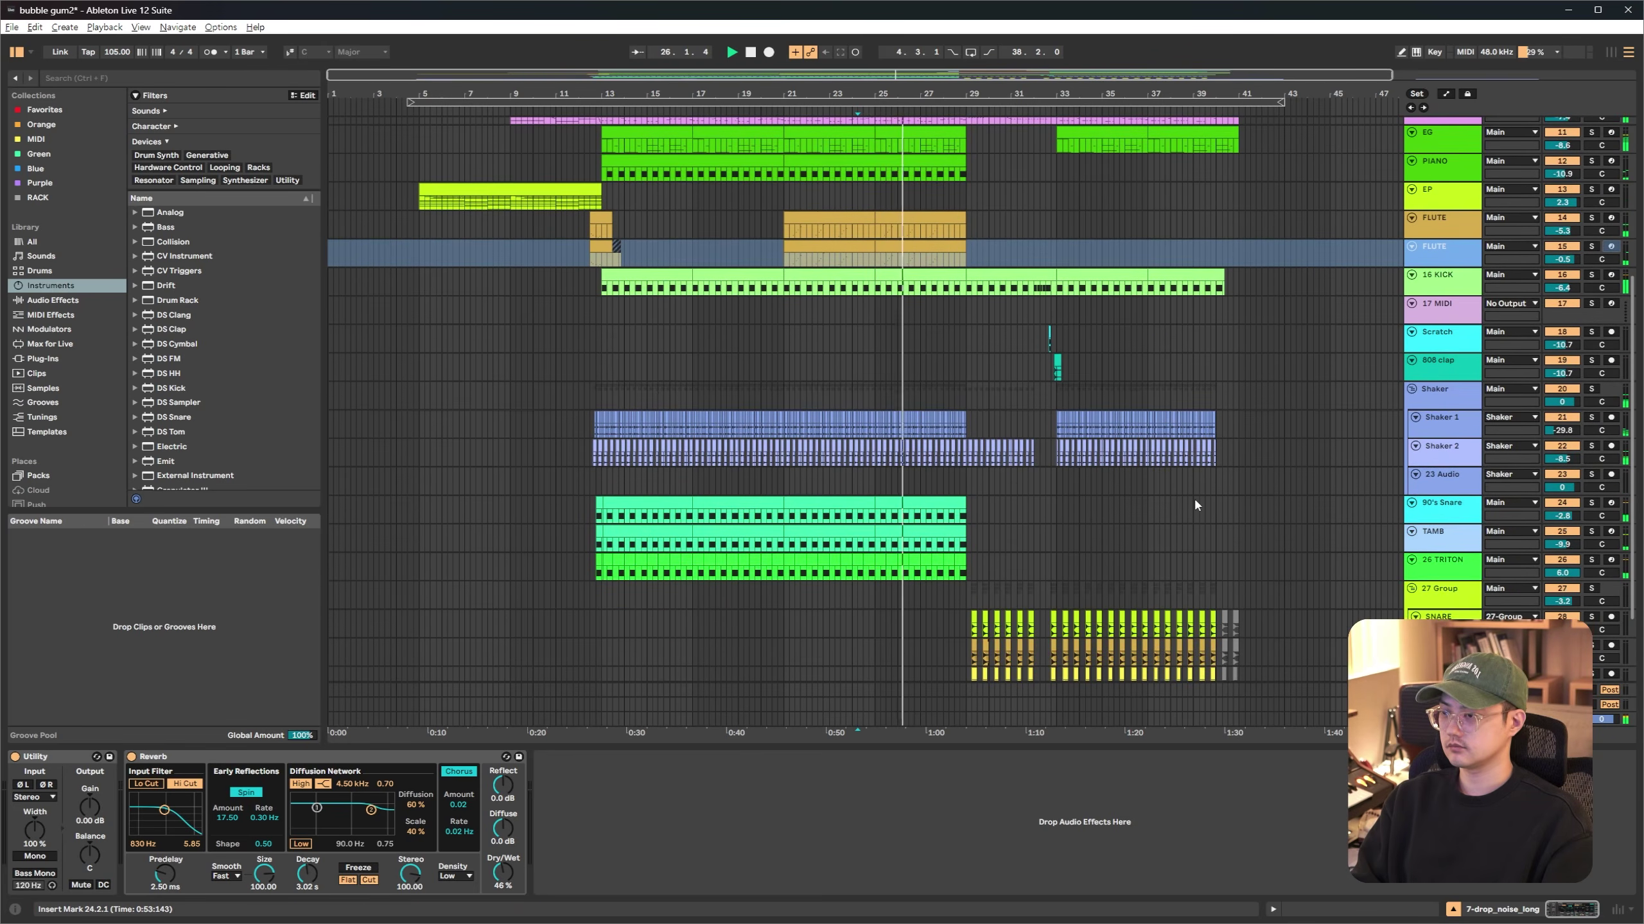
scroll(1205, 502, "down", 1)
scroll(1208, 503, "down", 1)
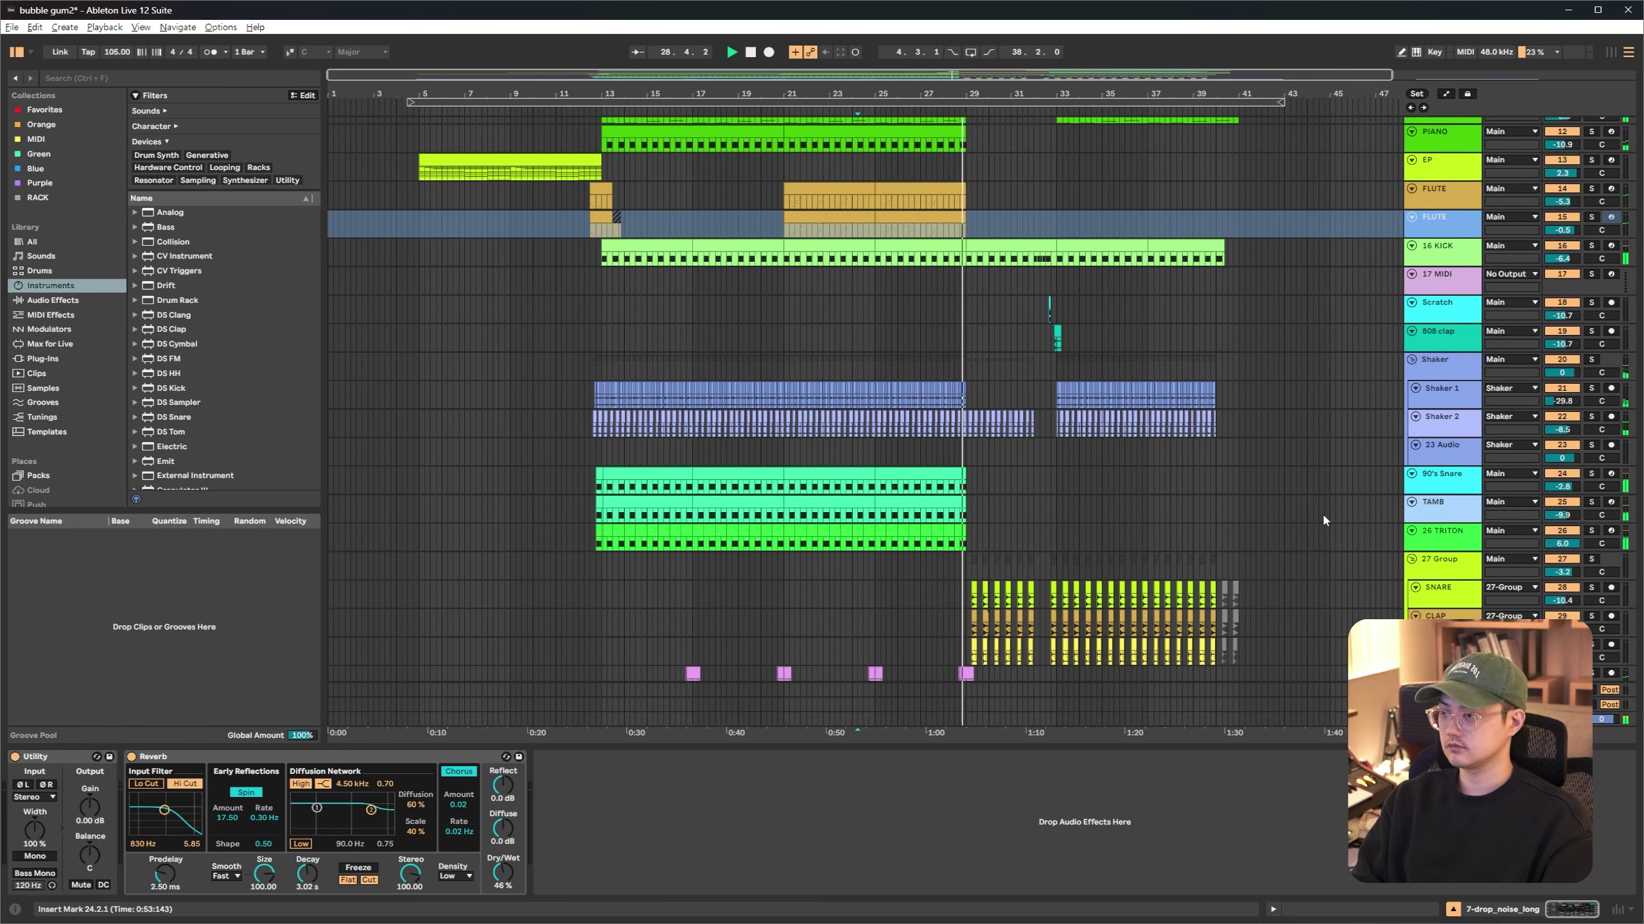
scroll(1322, 513, "down", 4)
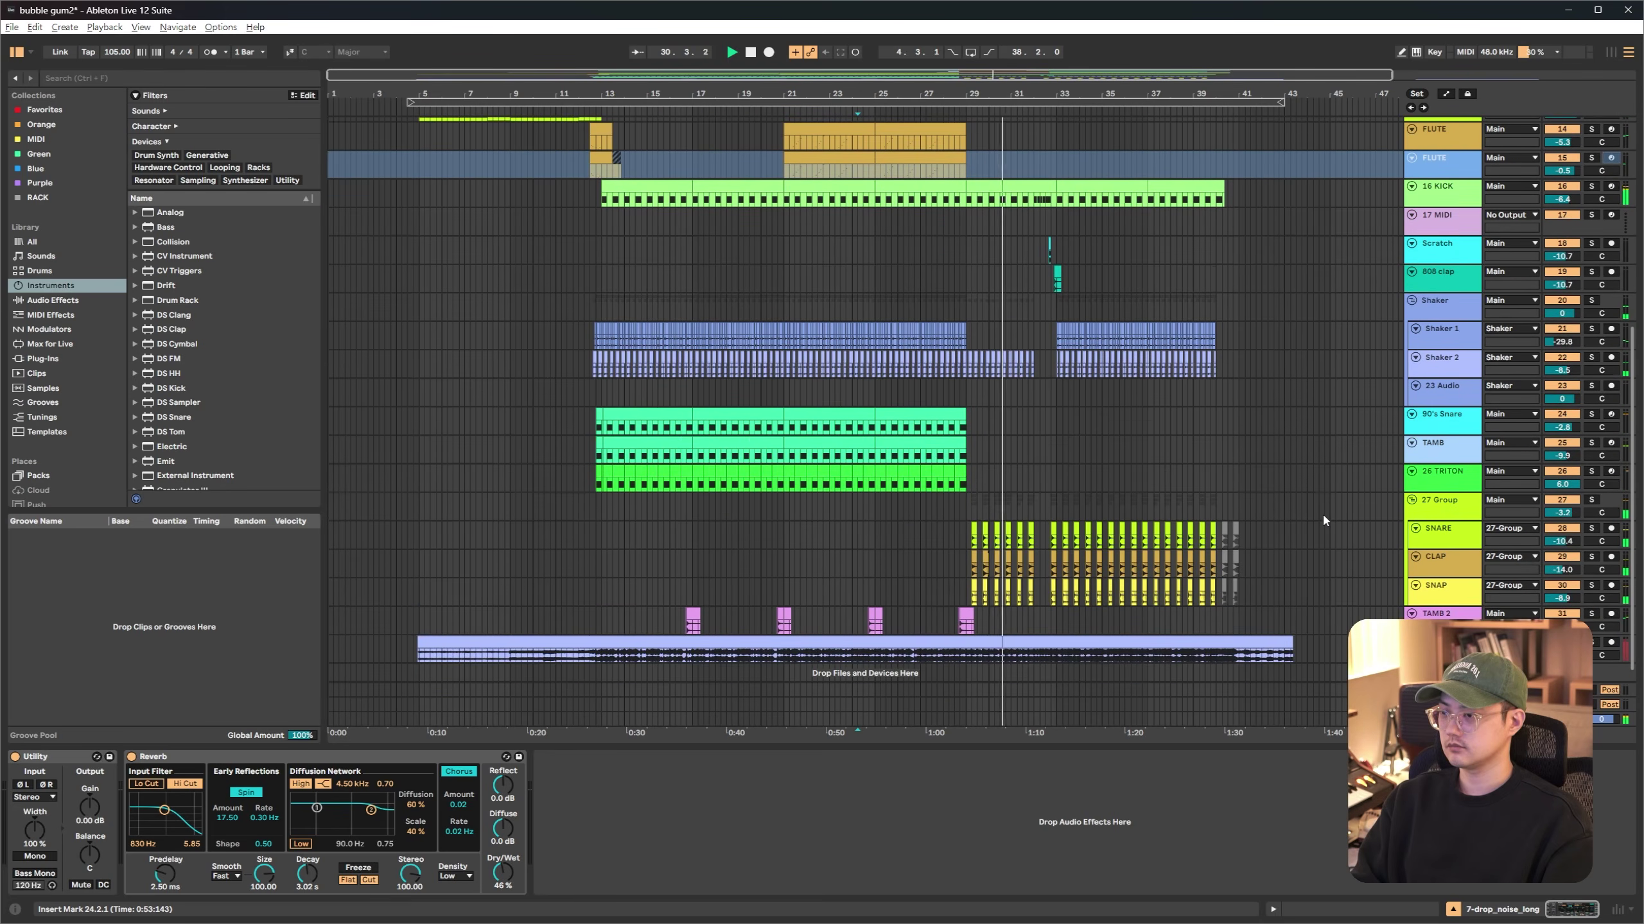
scroll(1323, 511, "up", 1)
scroll(1324, 518, "up", 12)
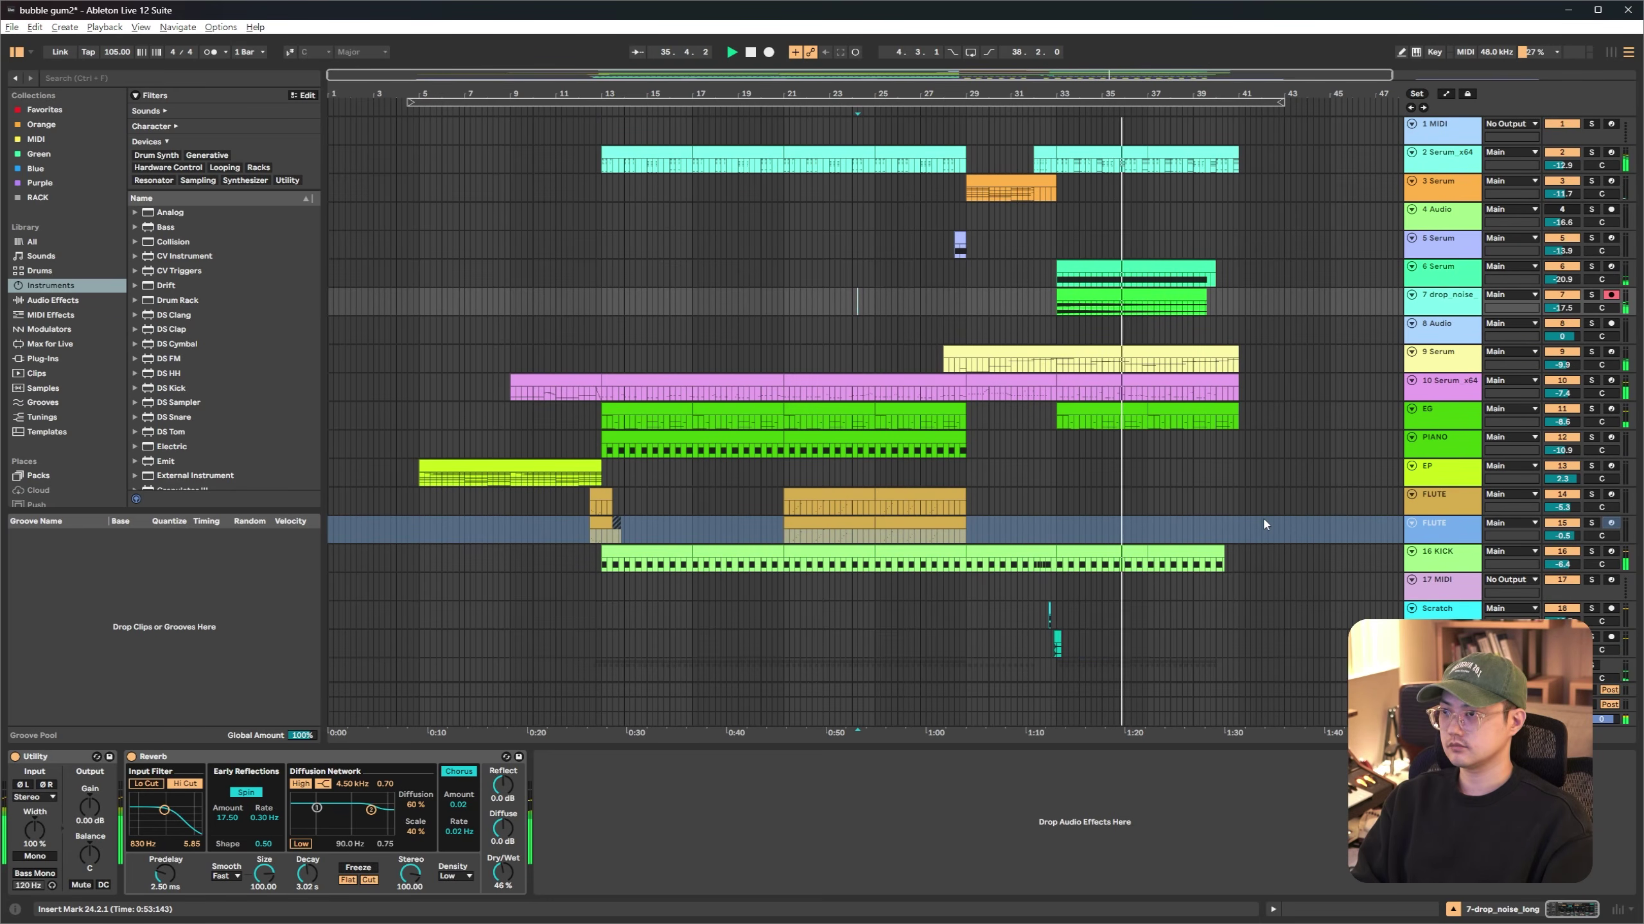
Stop playback at the ending, place the insert marker at bar 12 on the 2 Serum_x64 track, and save the project
left_click(1242, 510)
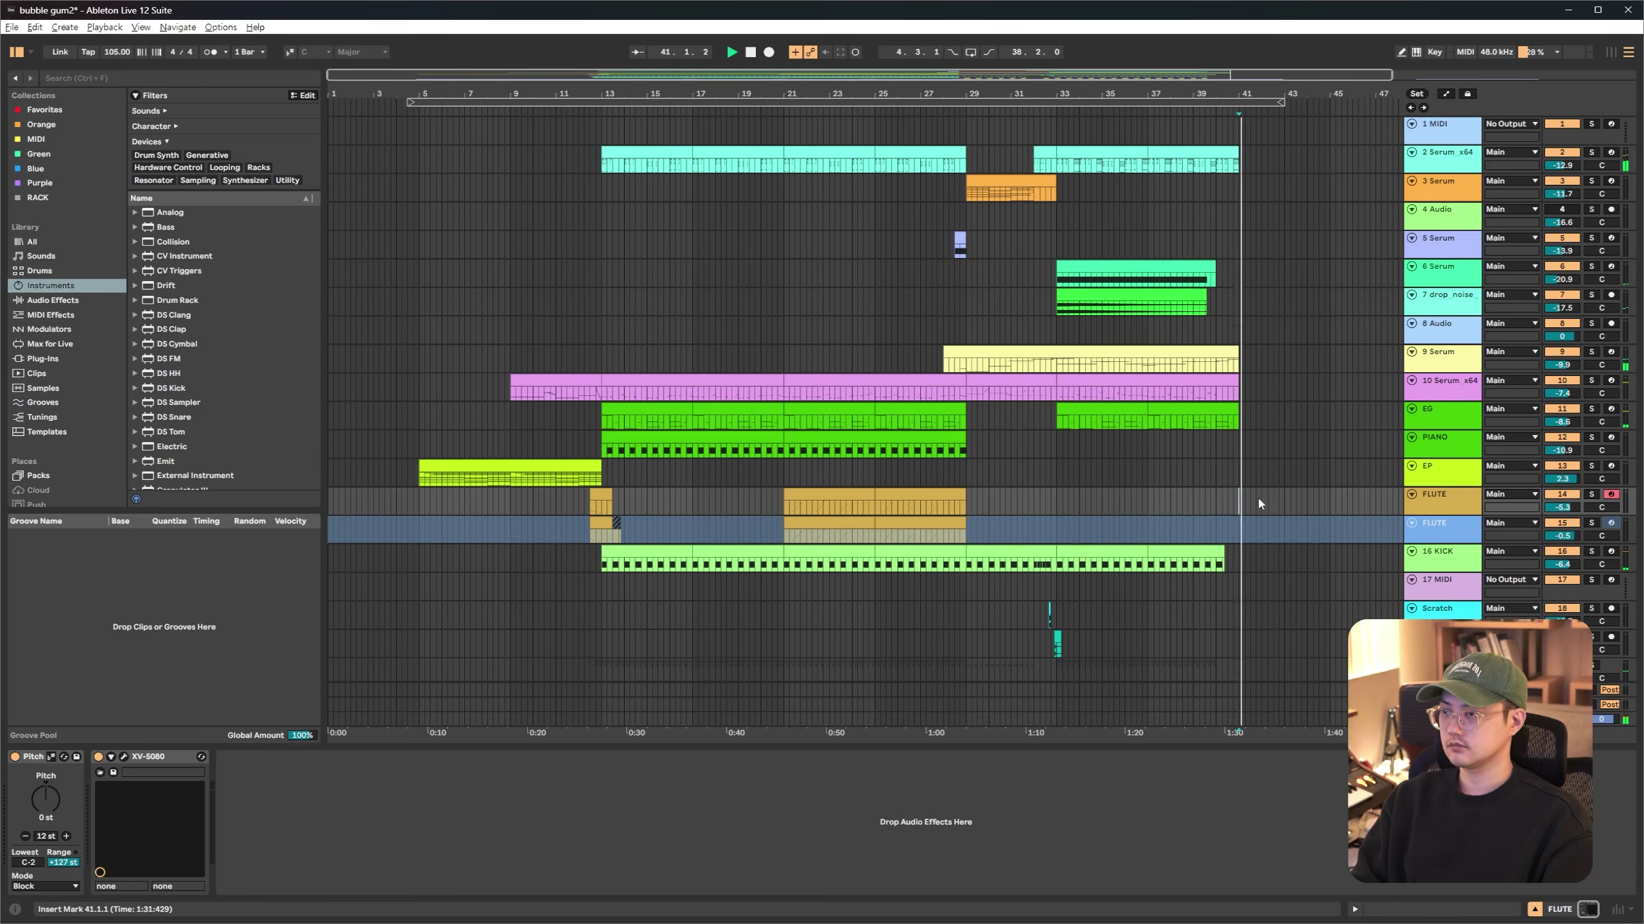
key("space")
left_click(578, 159)
key("ctrl+s")
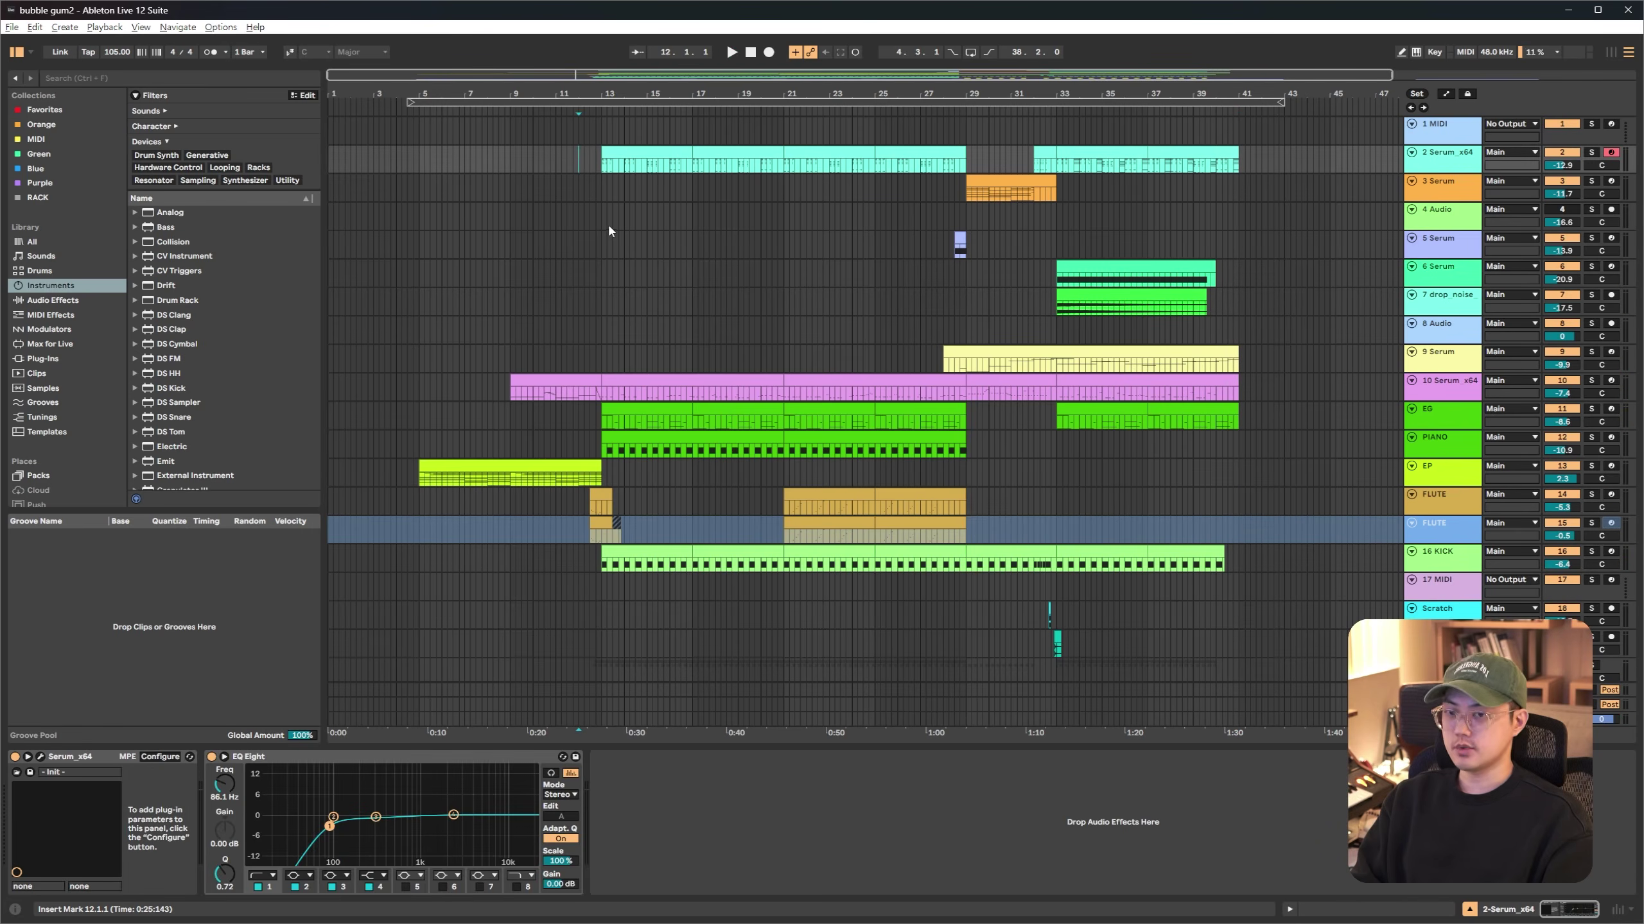
scroll(608, 232, "down", 6)
scroll(700, 500, "down", 1)
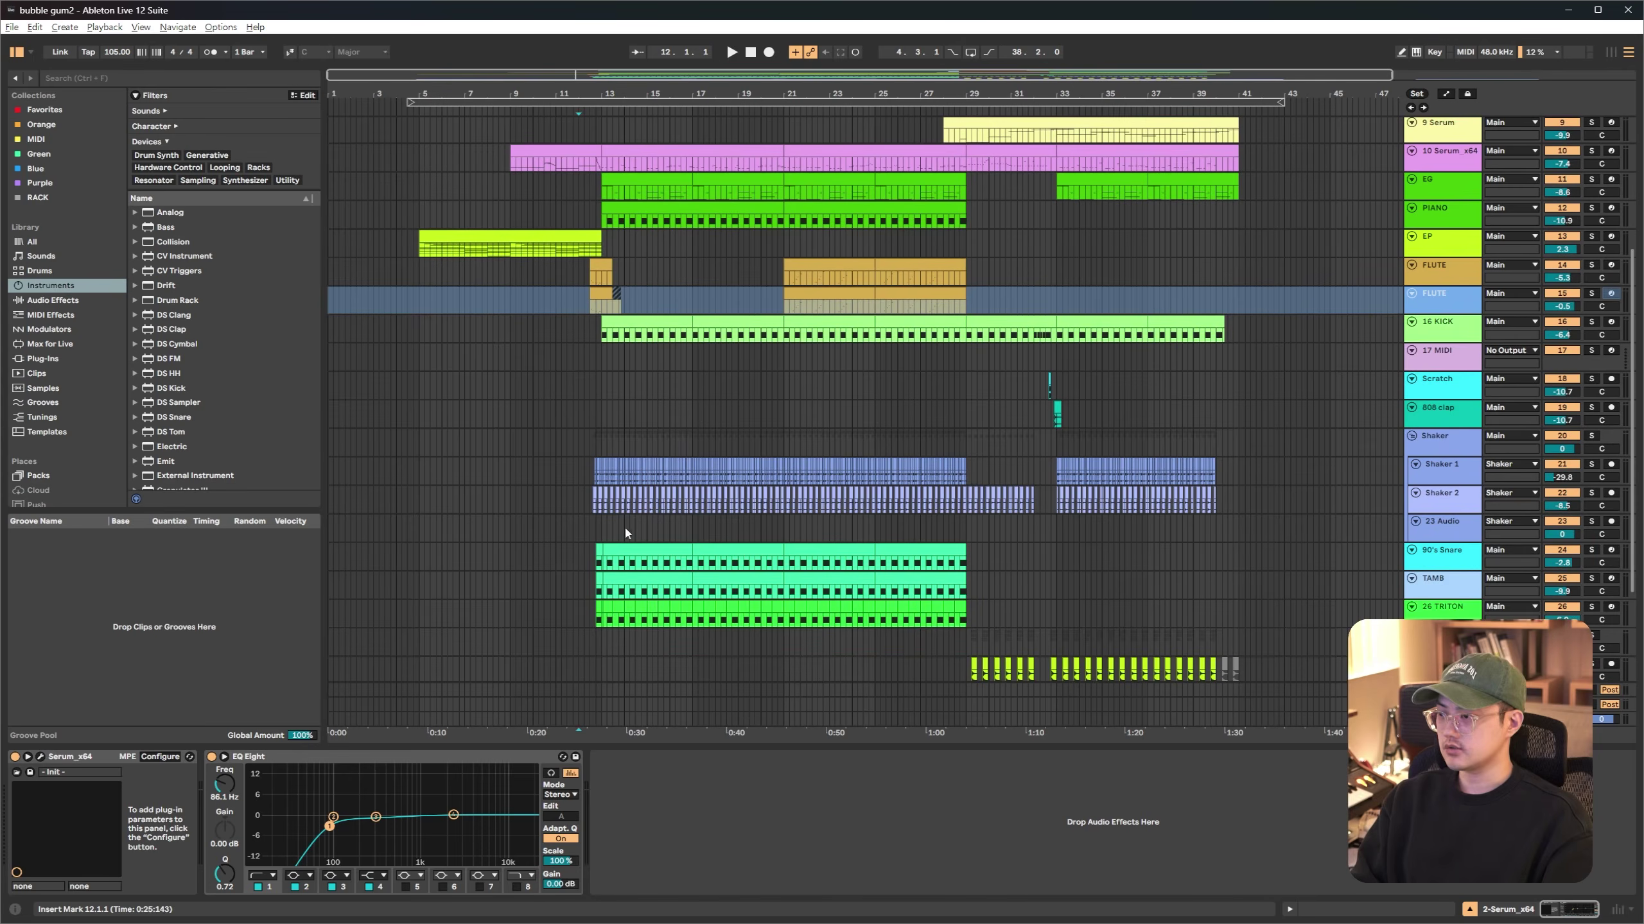
Set the insert marker at bar 13 and play the 90's Snare track soloed from there
scroll(965, 621, "up", 7)
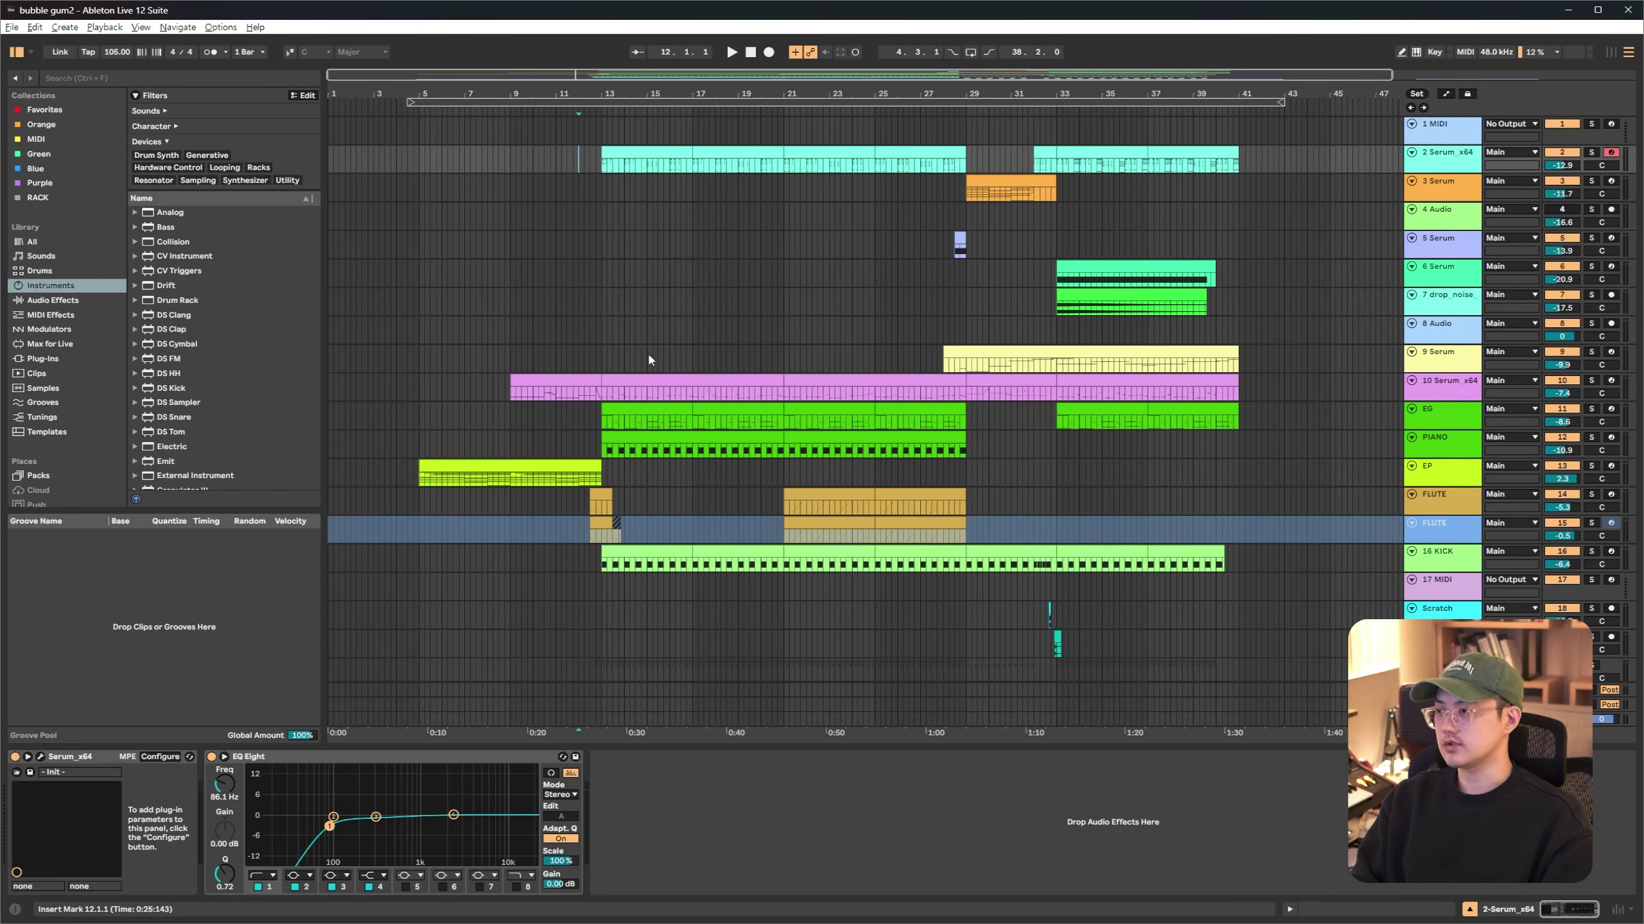
scroll(754, 301, "down", 2)
left_click(605, 611)
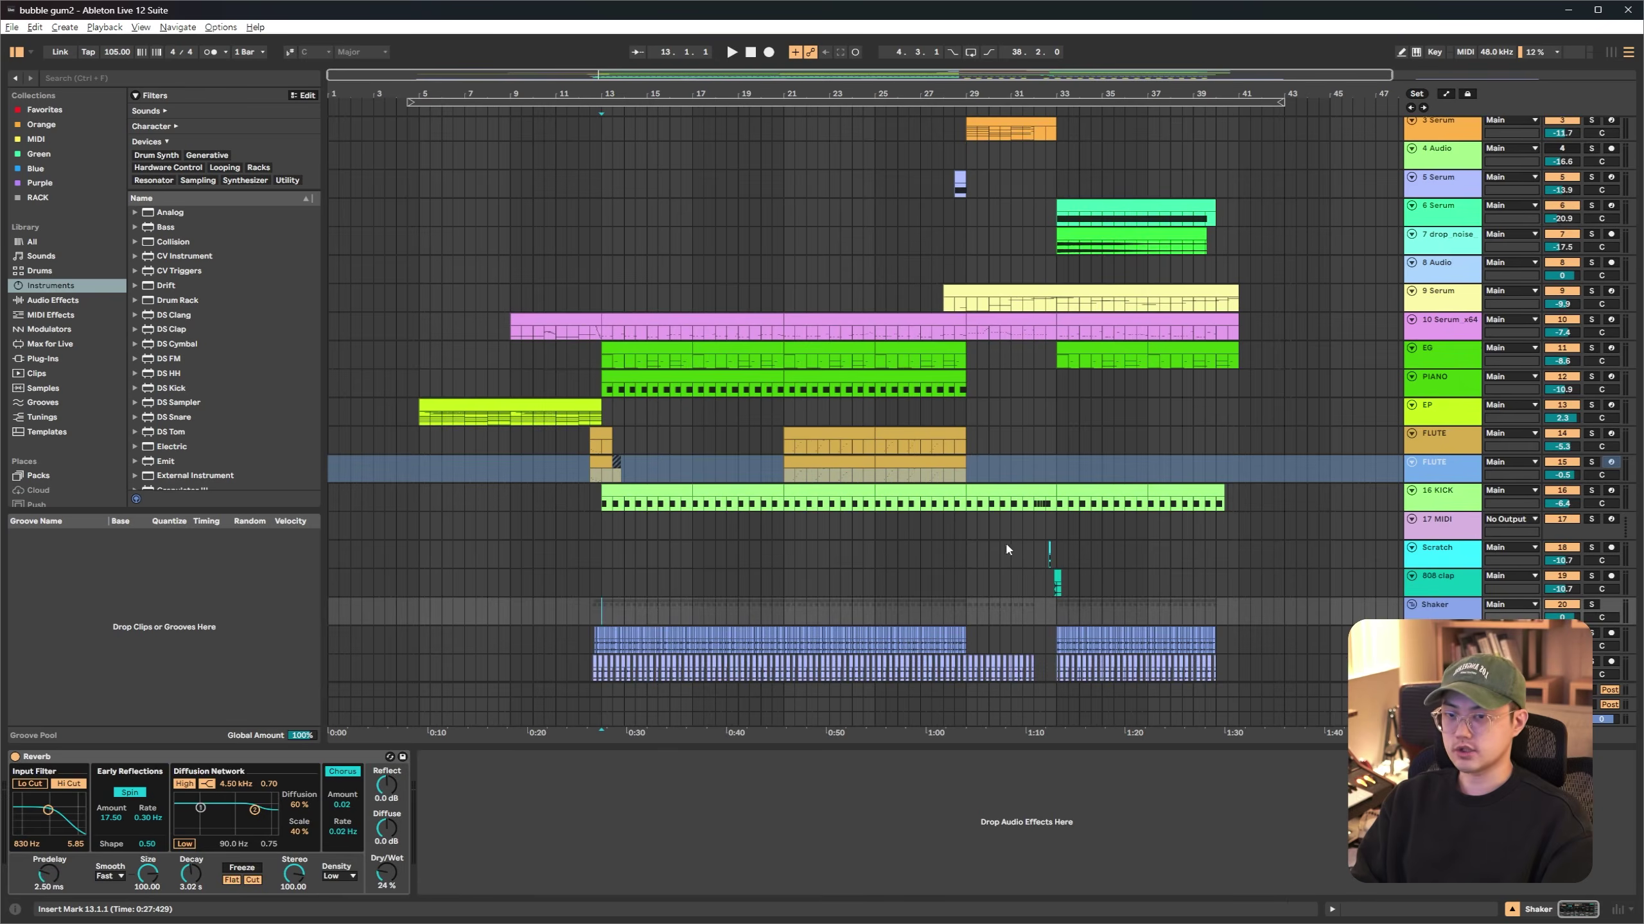
scroll(976, 544, "down", 8)
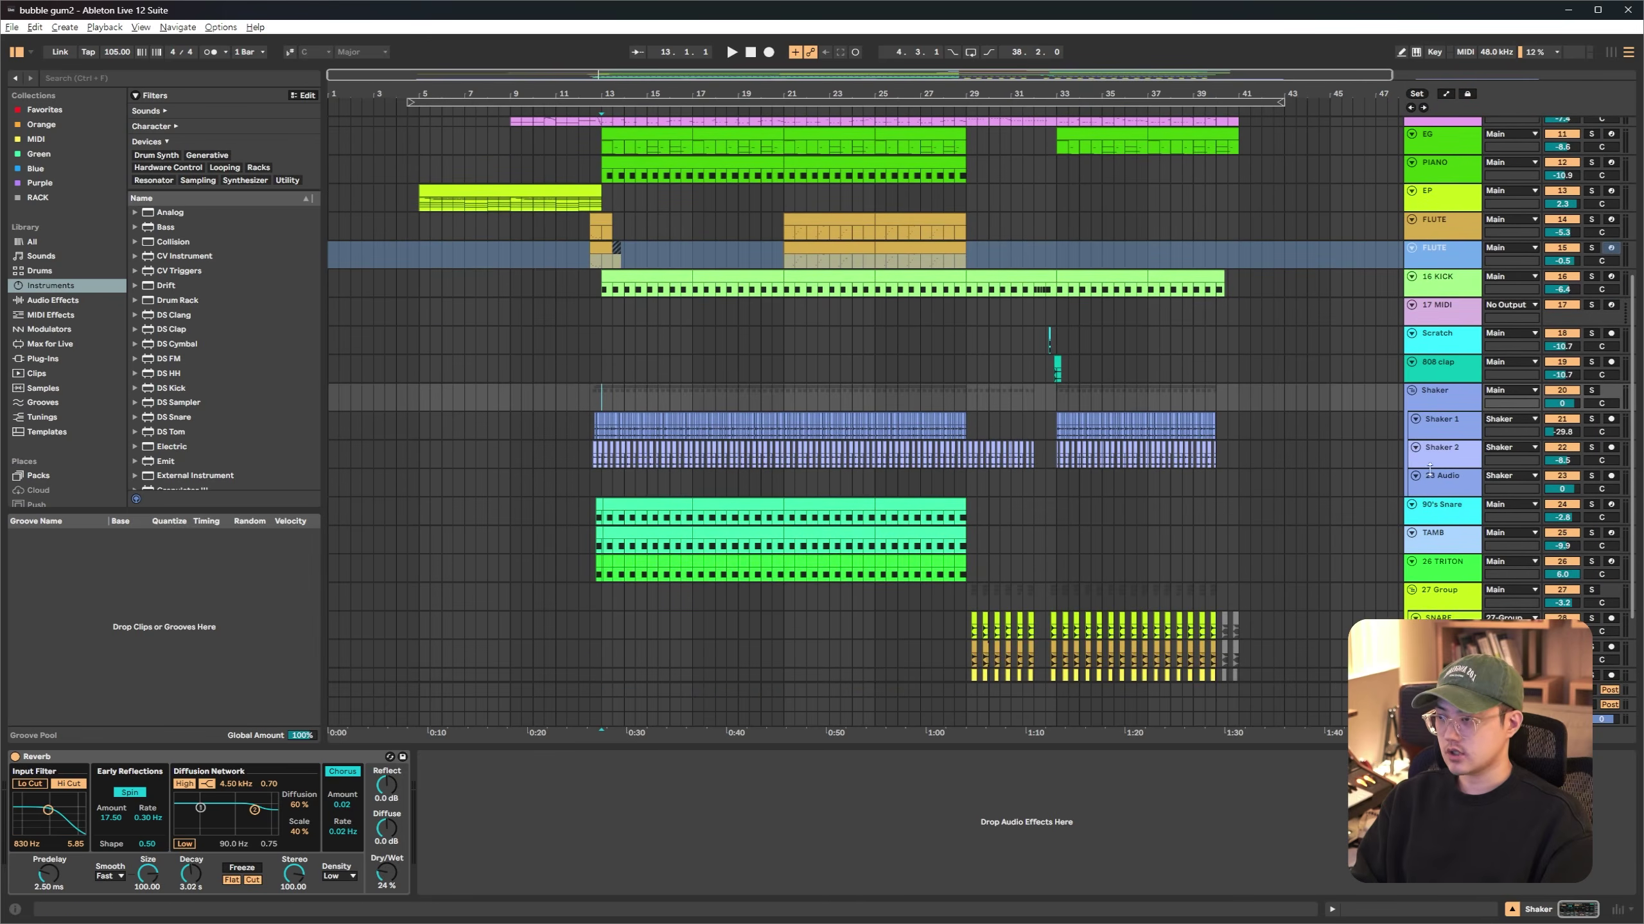
left_click(1451, 481)
left_click(1443, 518)
key("s")
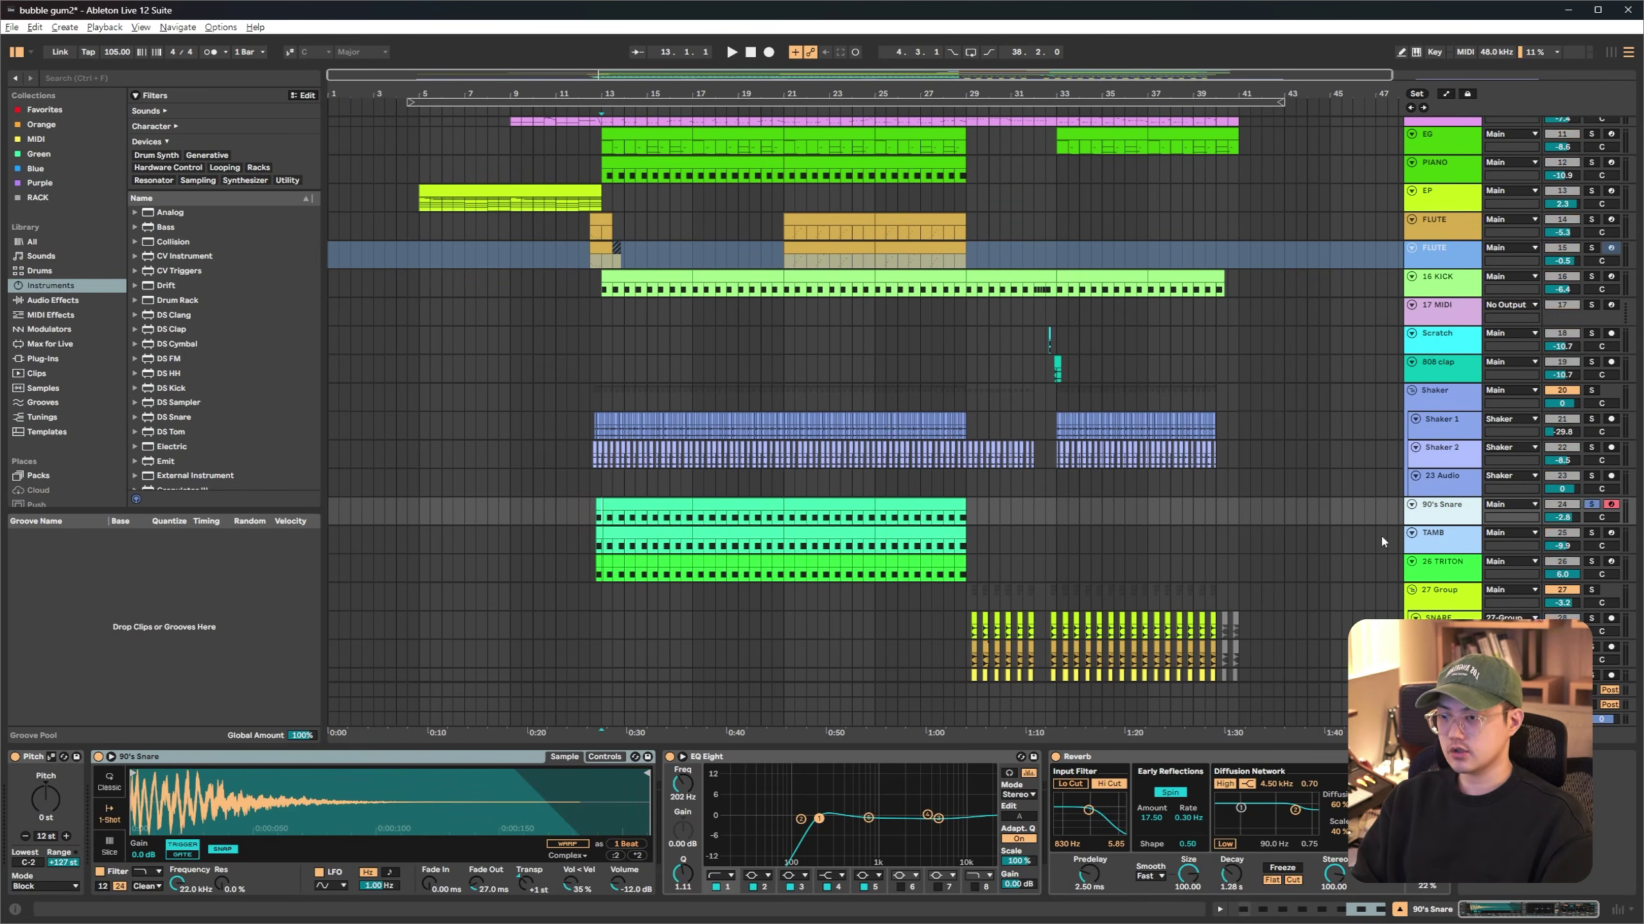
scroll(1280, 553, "down", 1)
key("space")
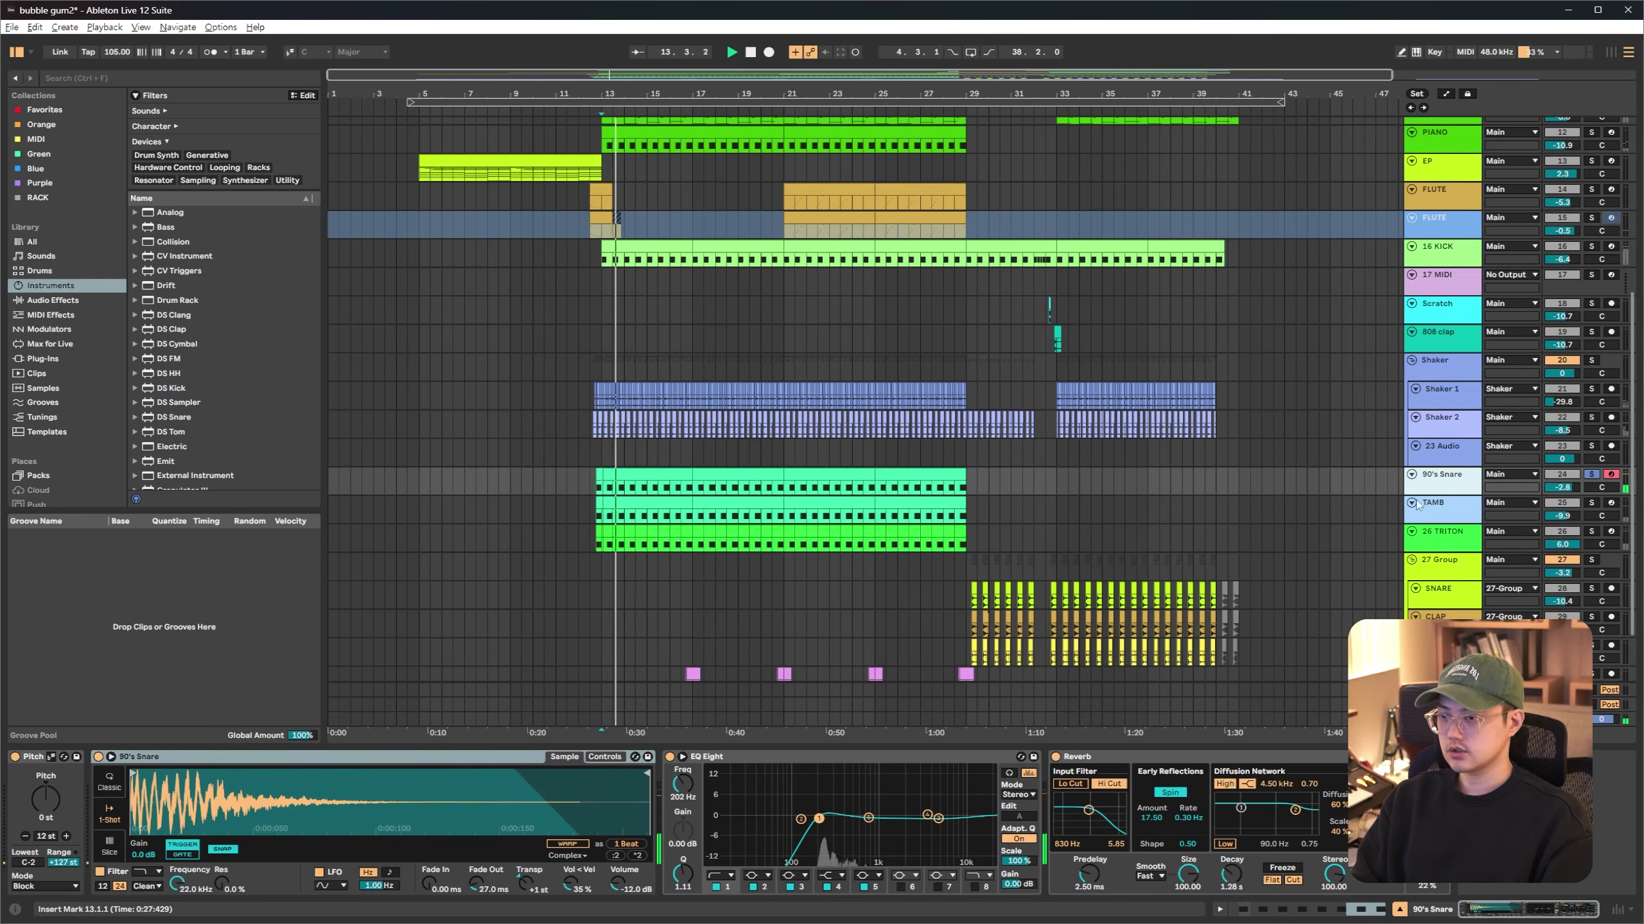
Audition the TAMB track soloed during playback, followed by the 26 TRITON track soloed from bar 23.3.1
left_click(1464, 517)
key("s")
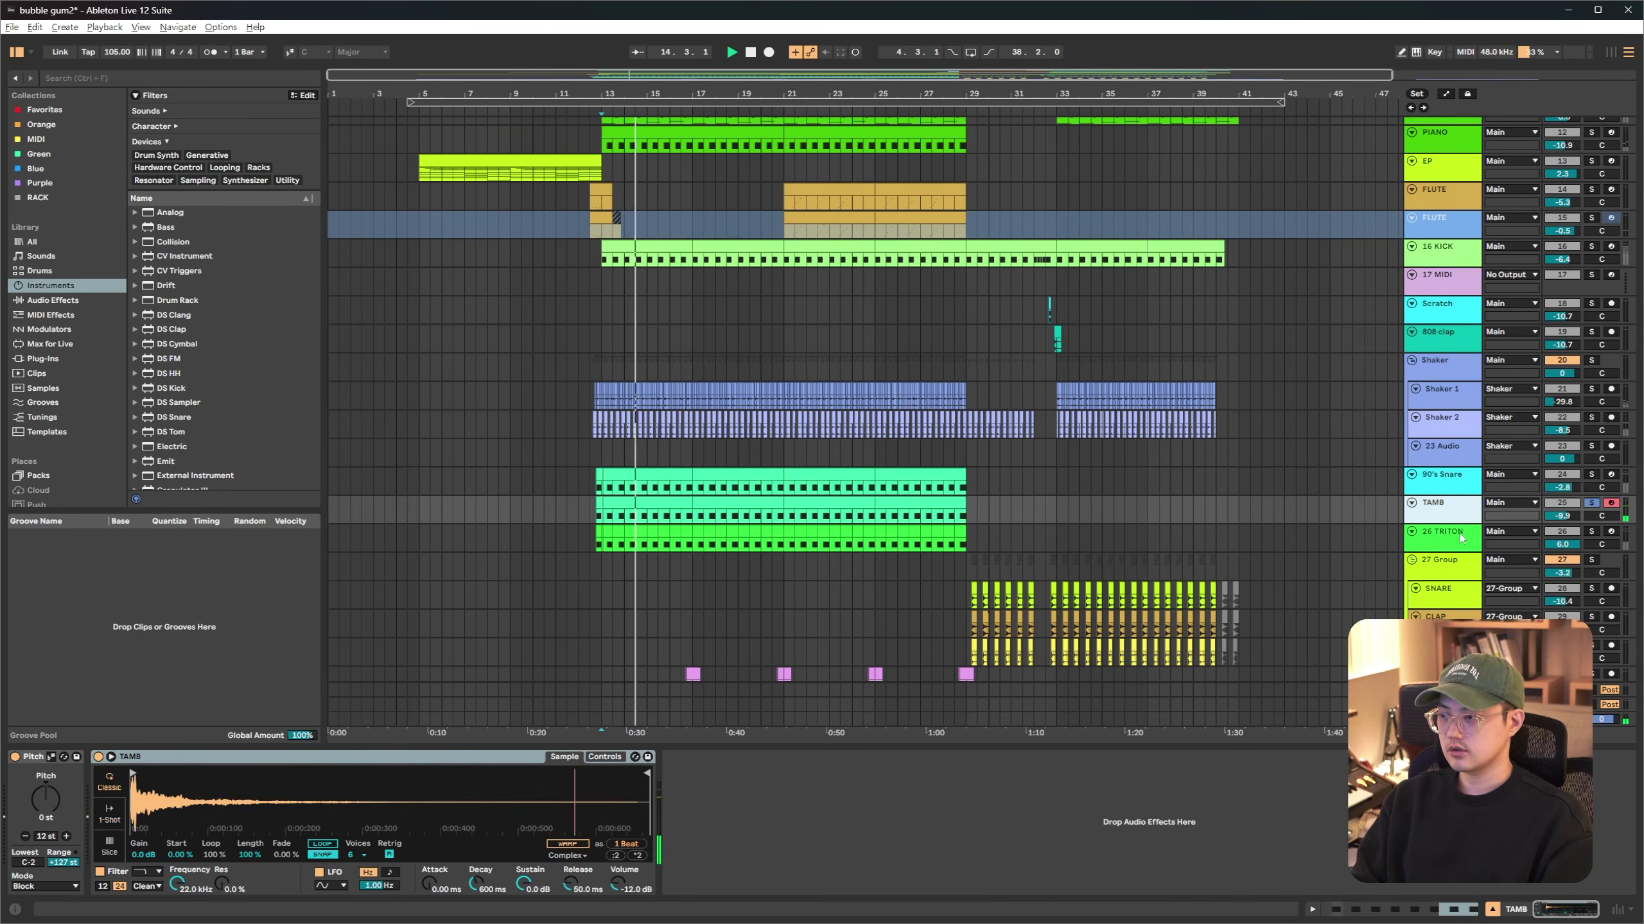
scroll(846, 487, "down", 3)
left_click(844, 475)
key("s")
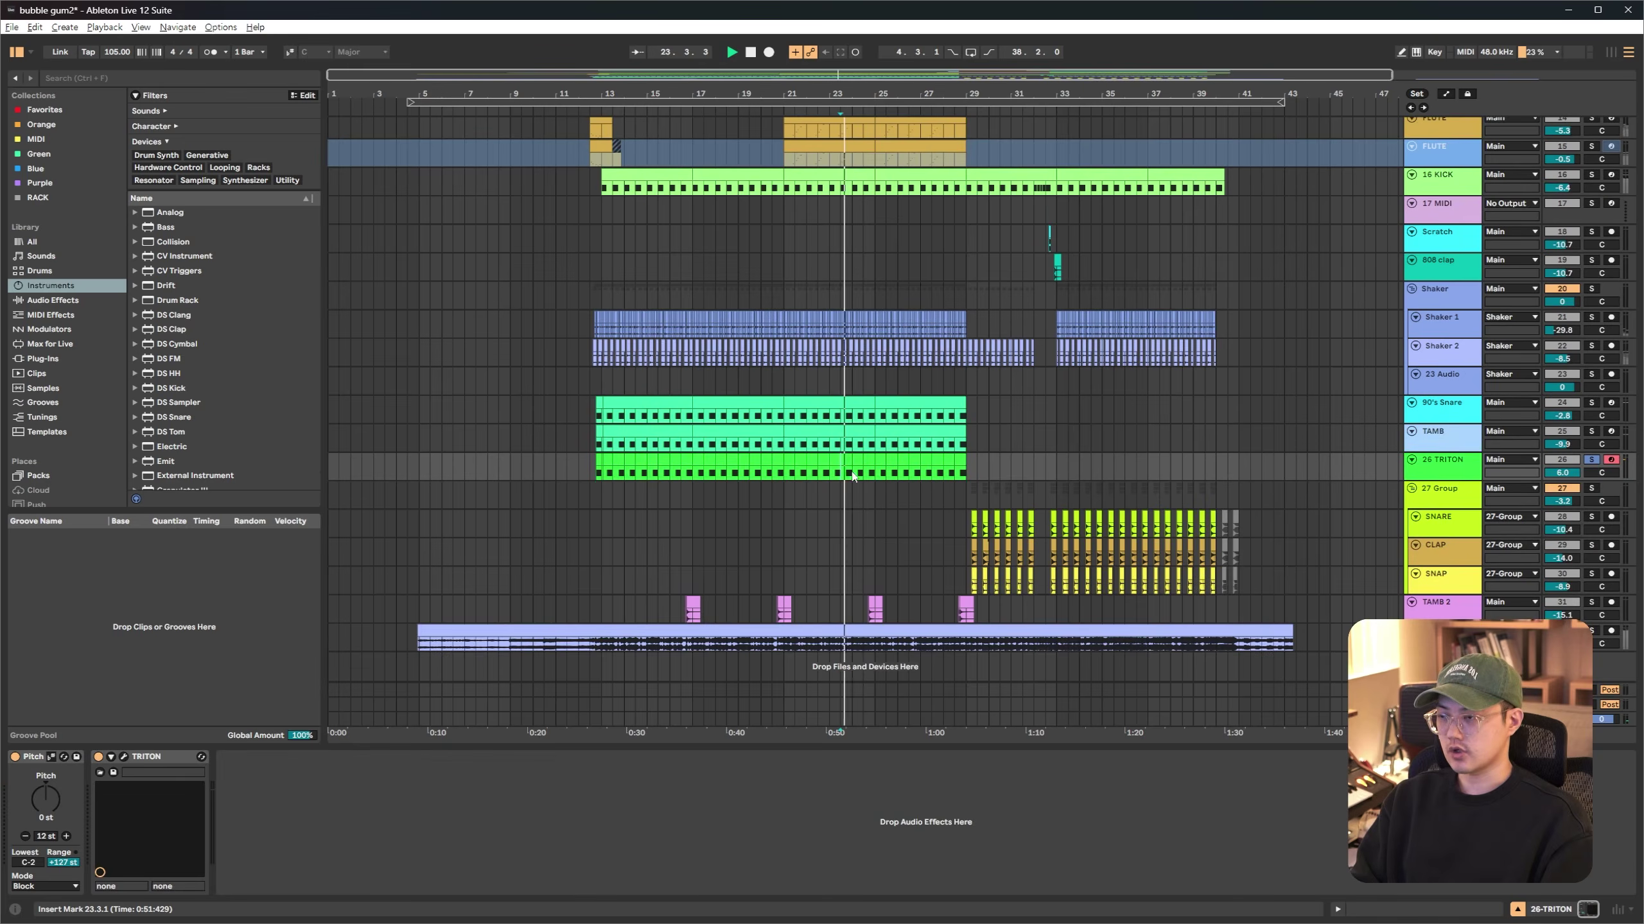
Solo the SNARE track inside the 27 Group and play it from bar 33.2.1
left_click(1194, 524)
key("s")
key("space")
left_click(1199, 495)
scroll(1072, 528, "up", 5)
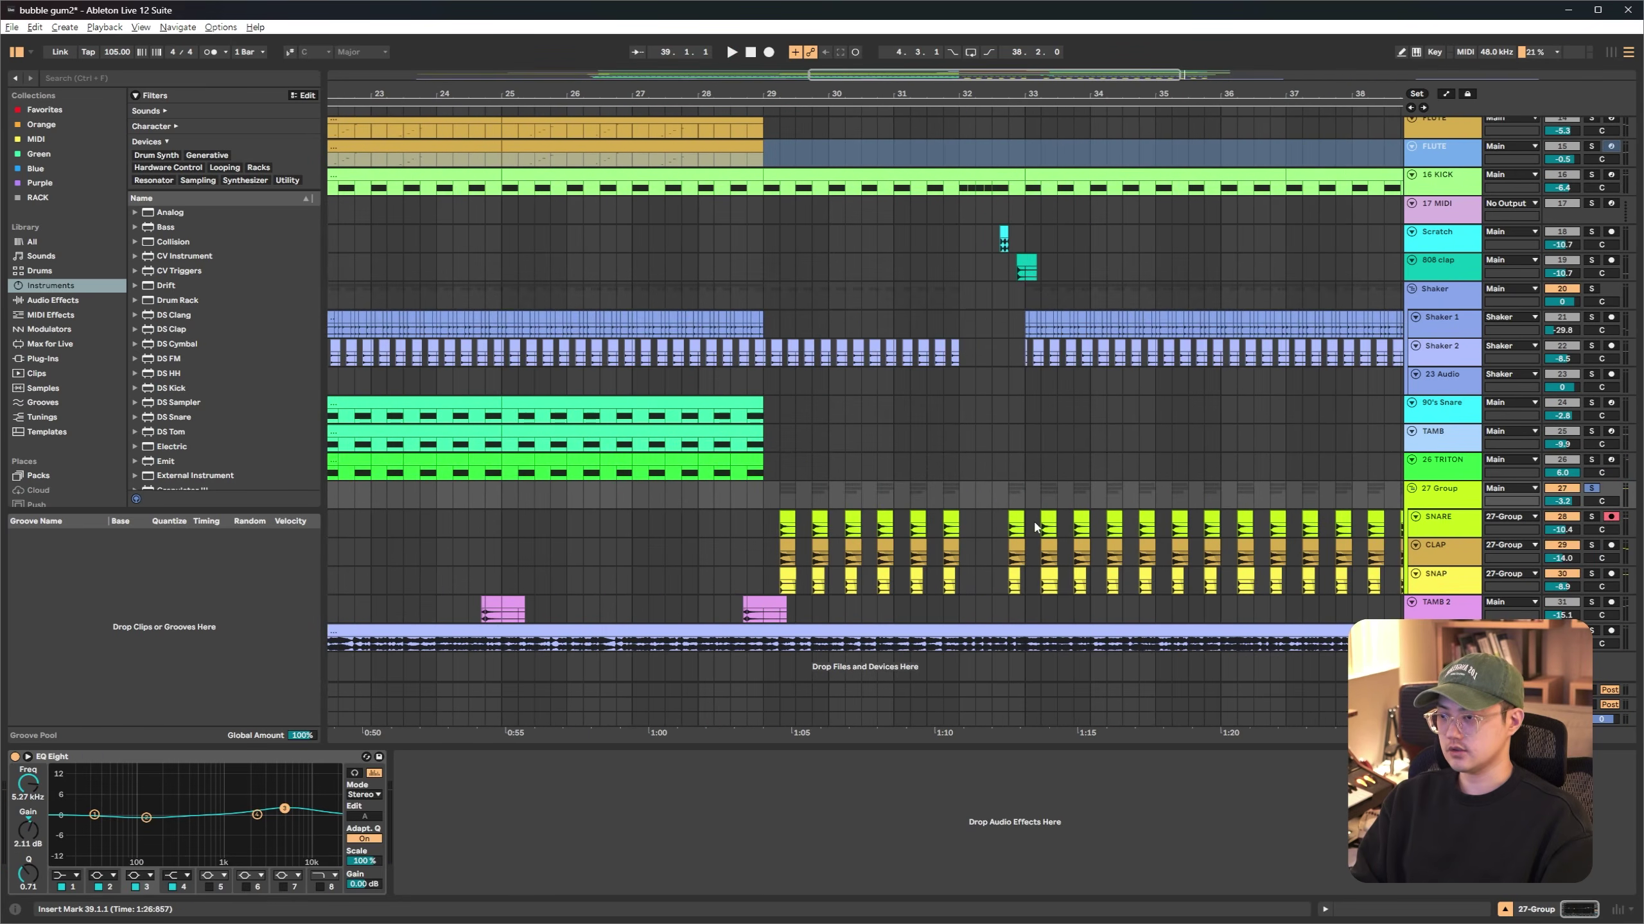
left_click(1039, 528)
key("s")
key("space")
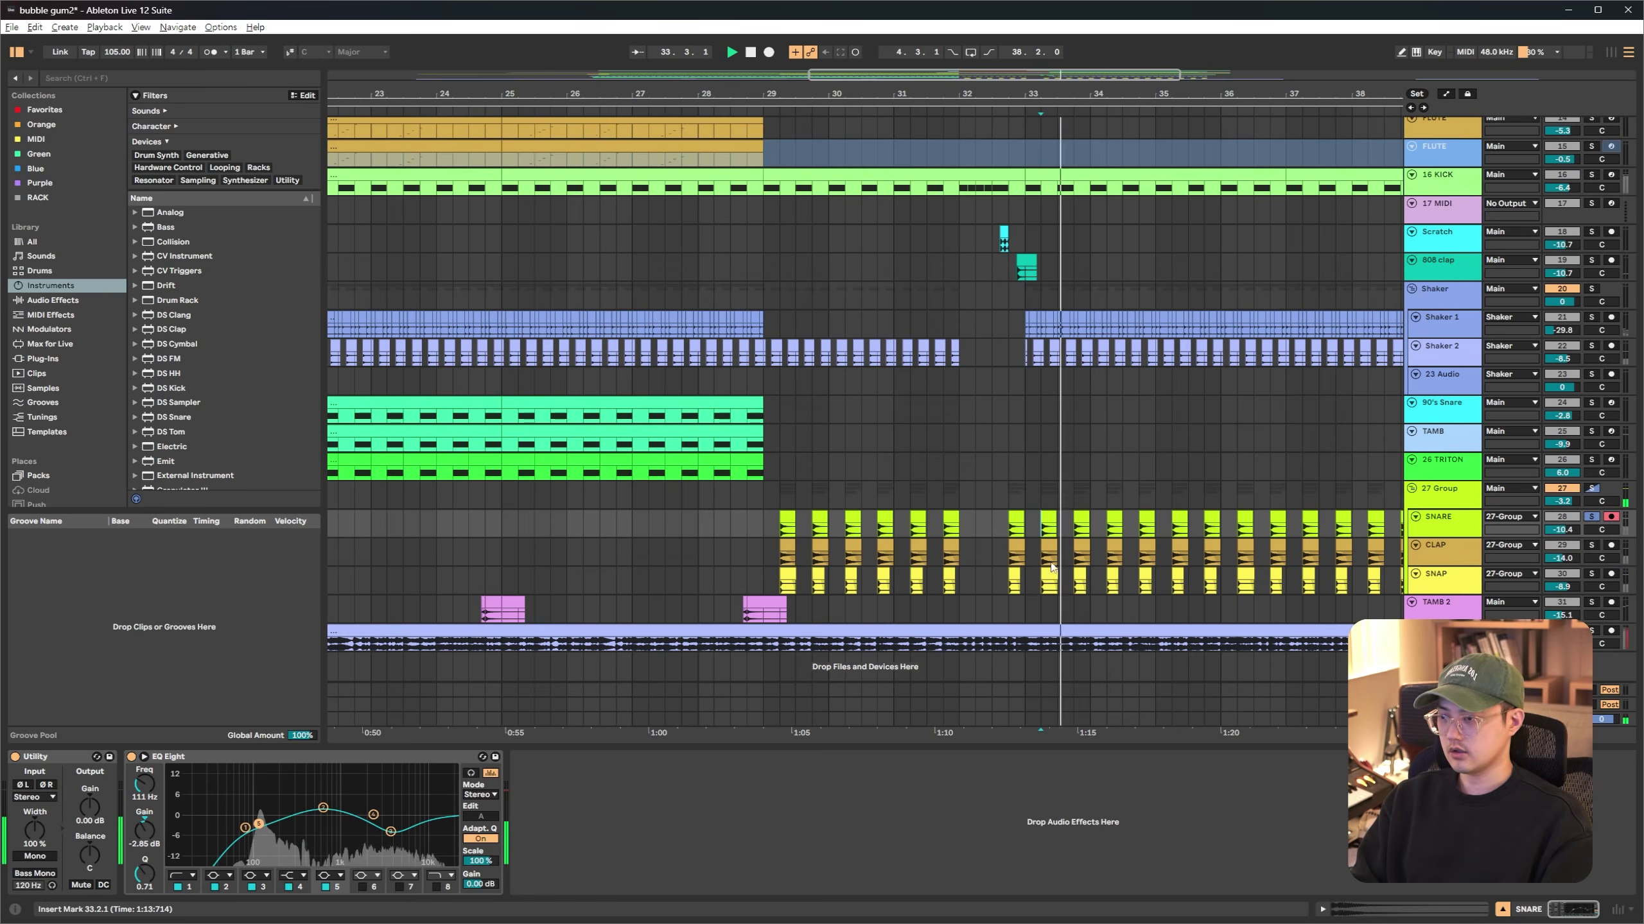
scroll(1053, 531, "down", 4)
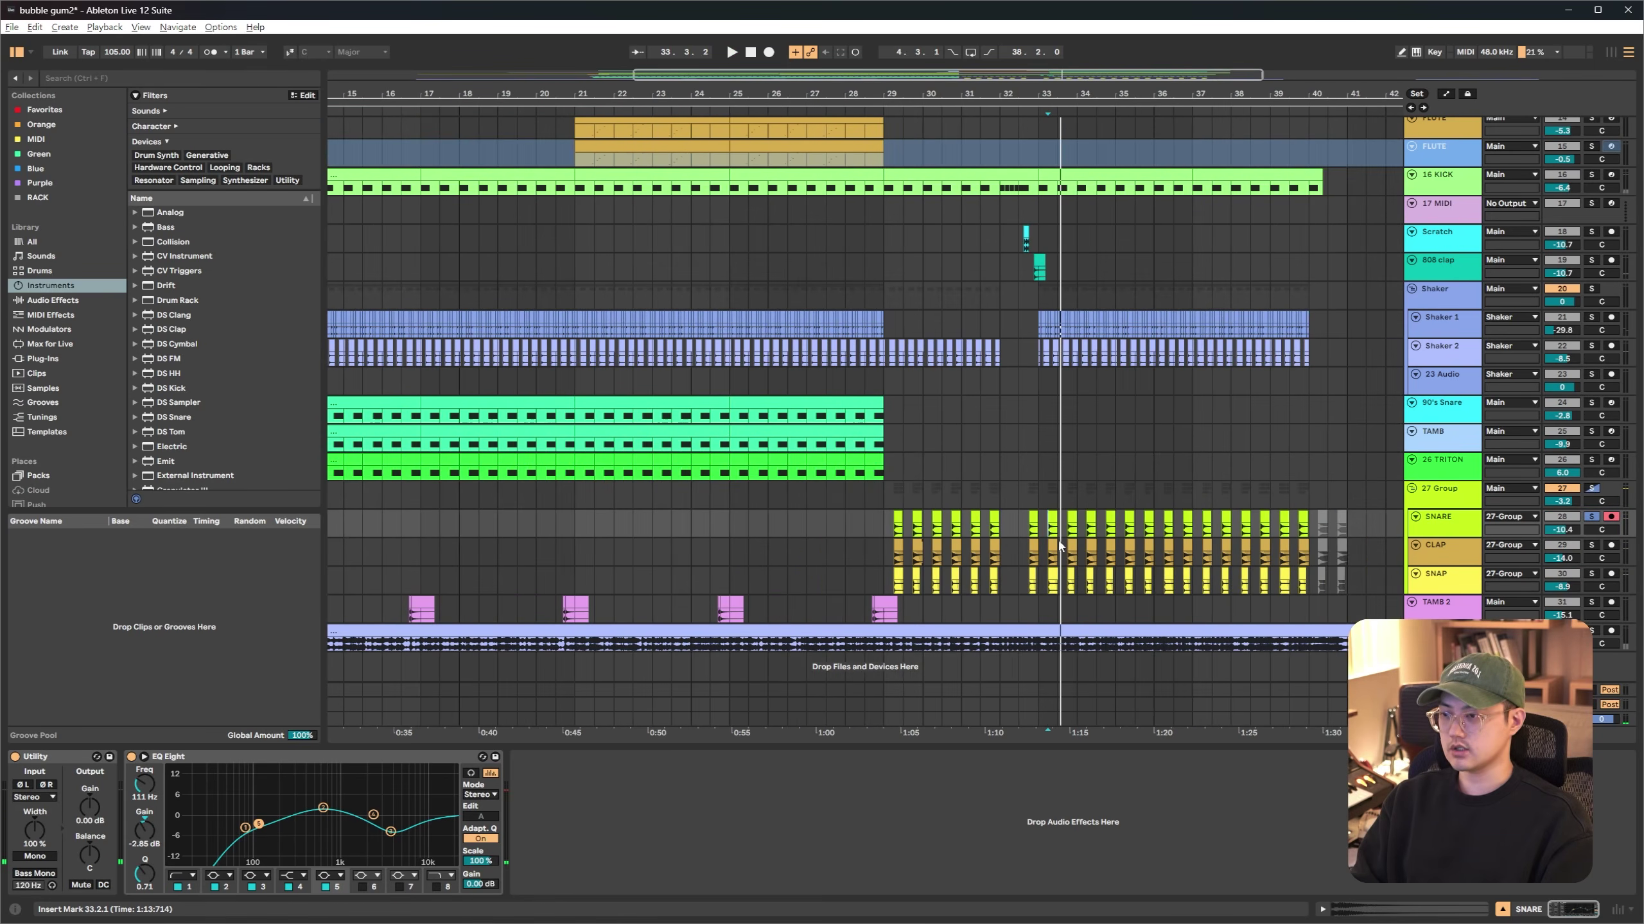
scroll(939, 583, "right", 4)
Audition the CLAP and SNAP tracks one after the other, each soloed from bar 33.2.1
left_click(915, 558)
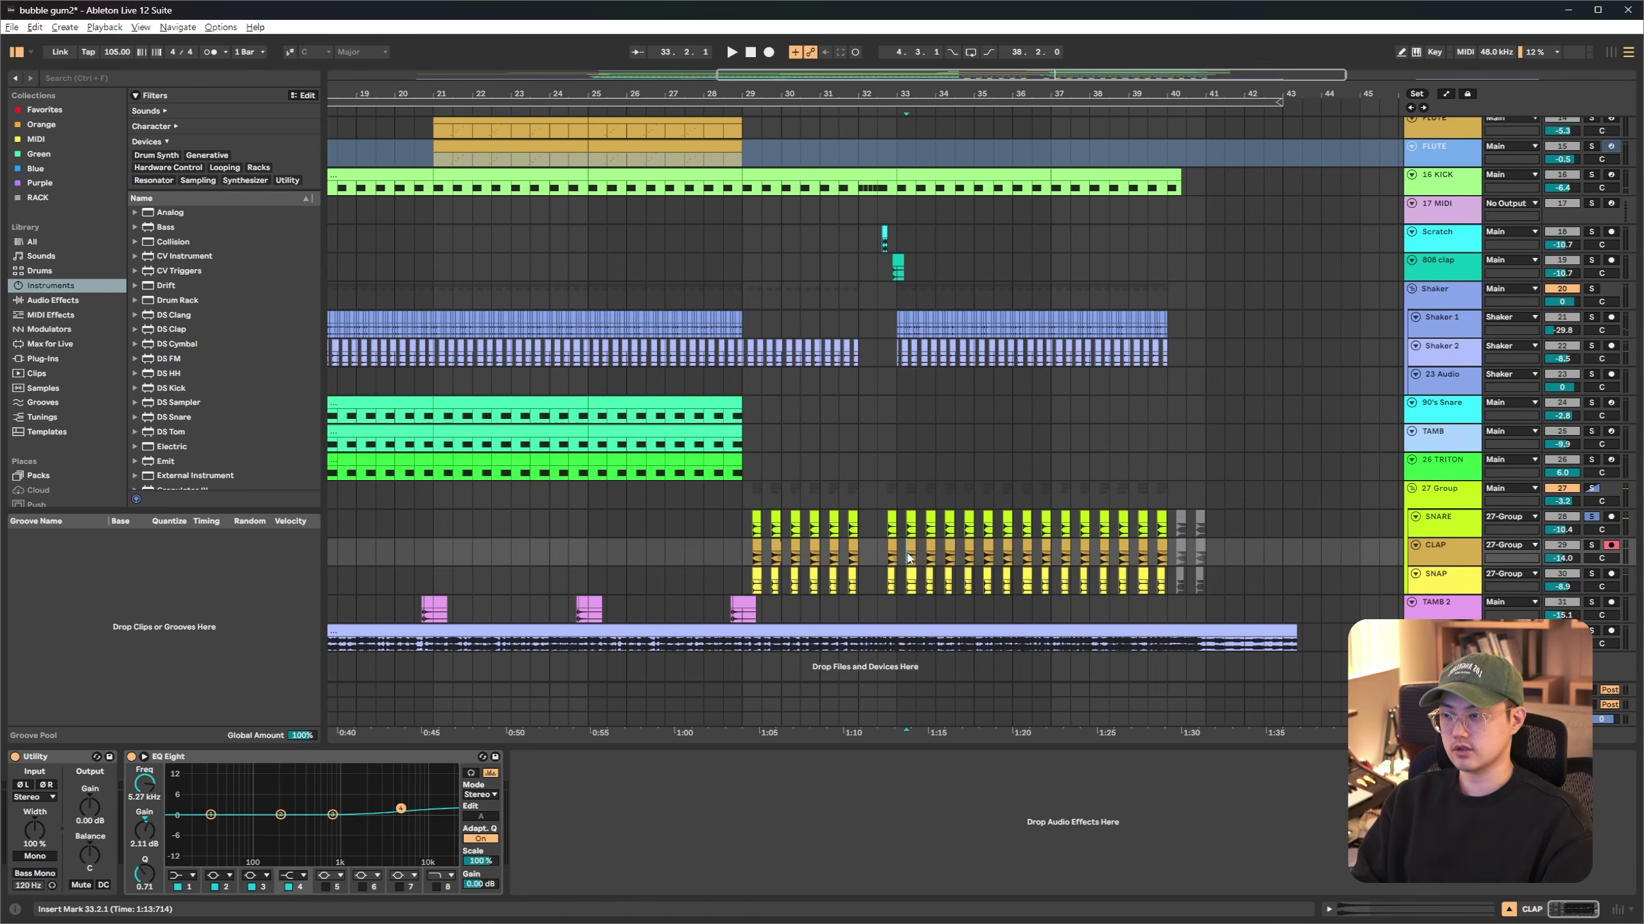
key("space")
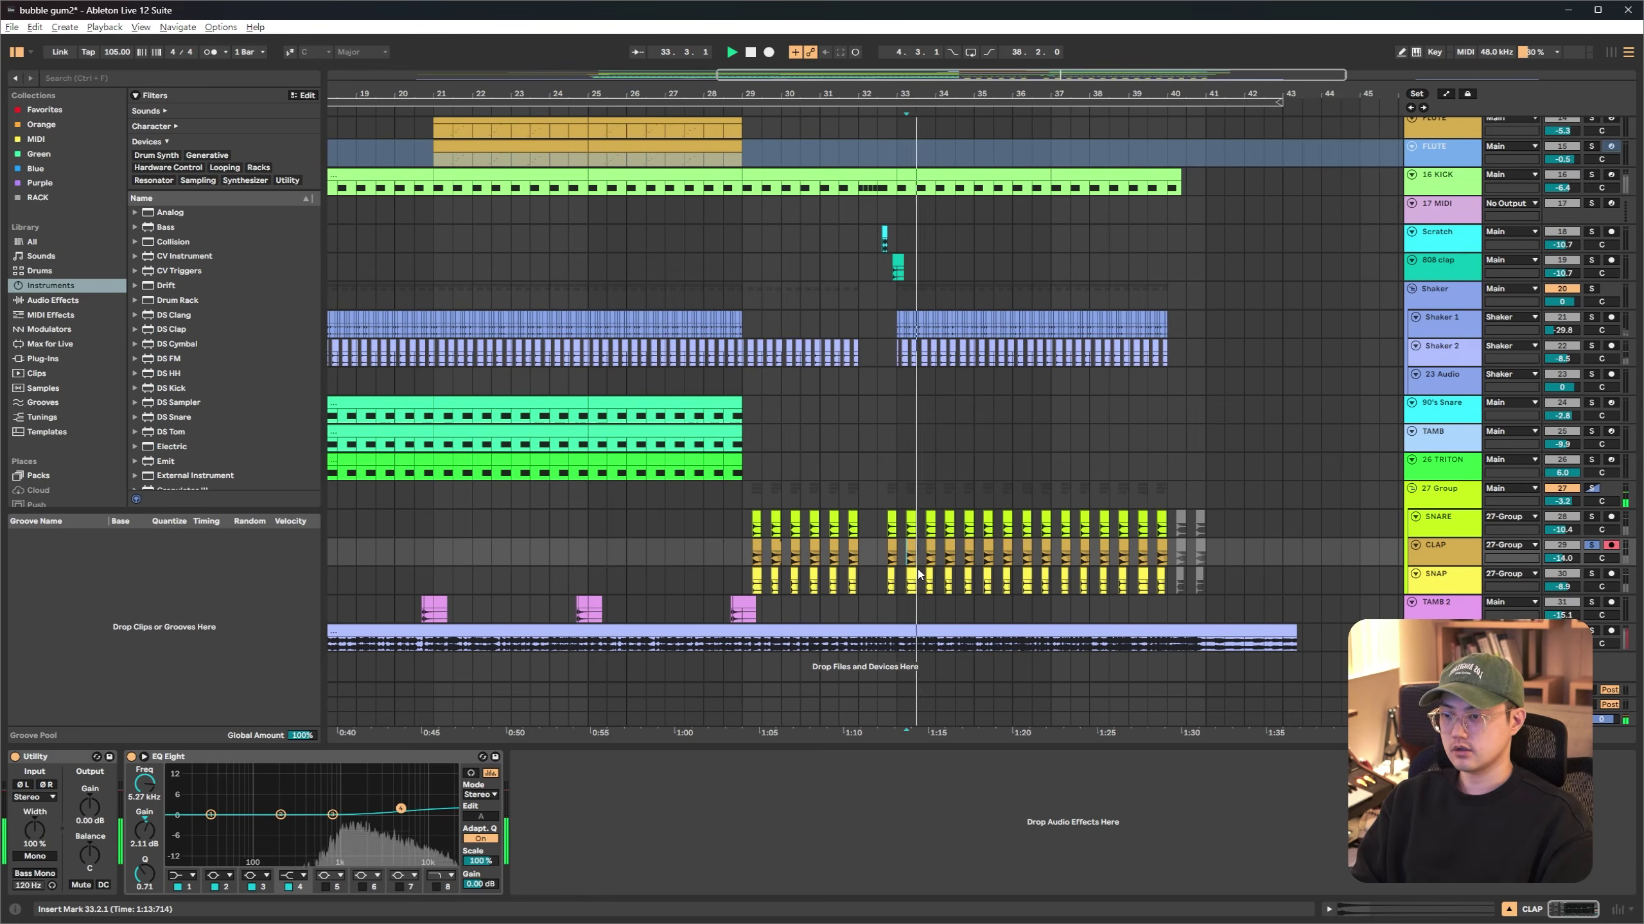
key("space")
left_click(904, 586)
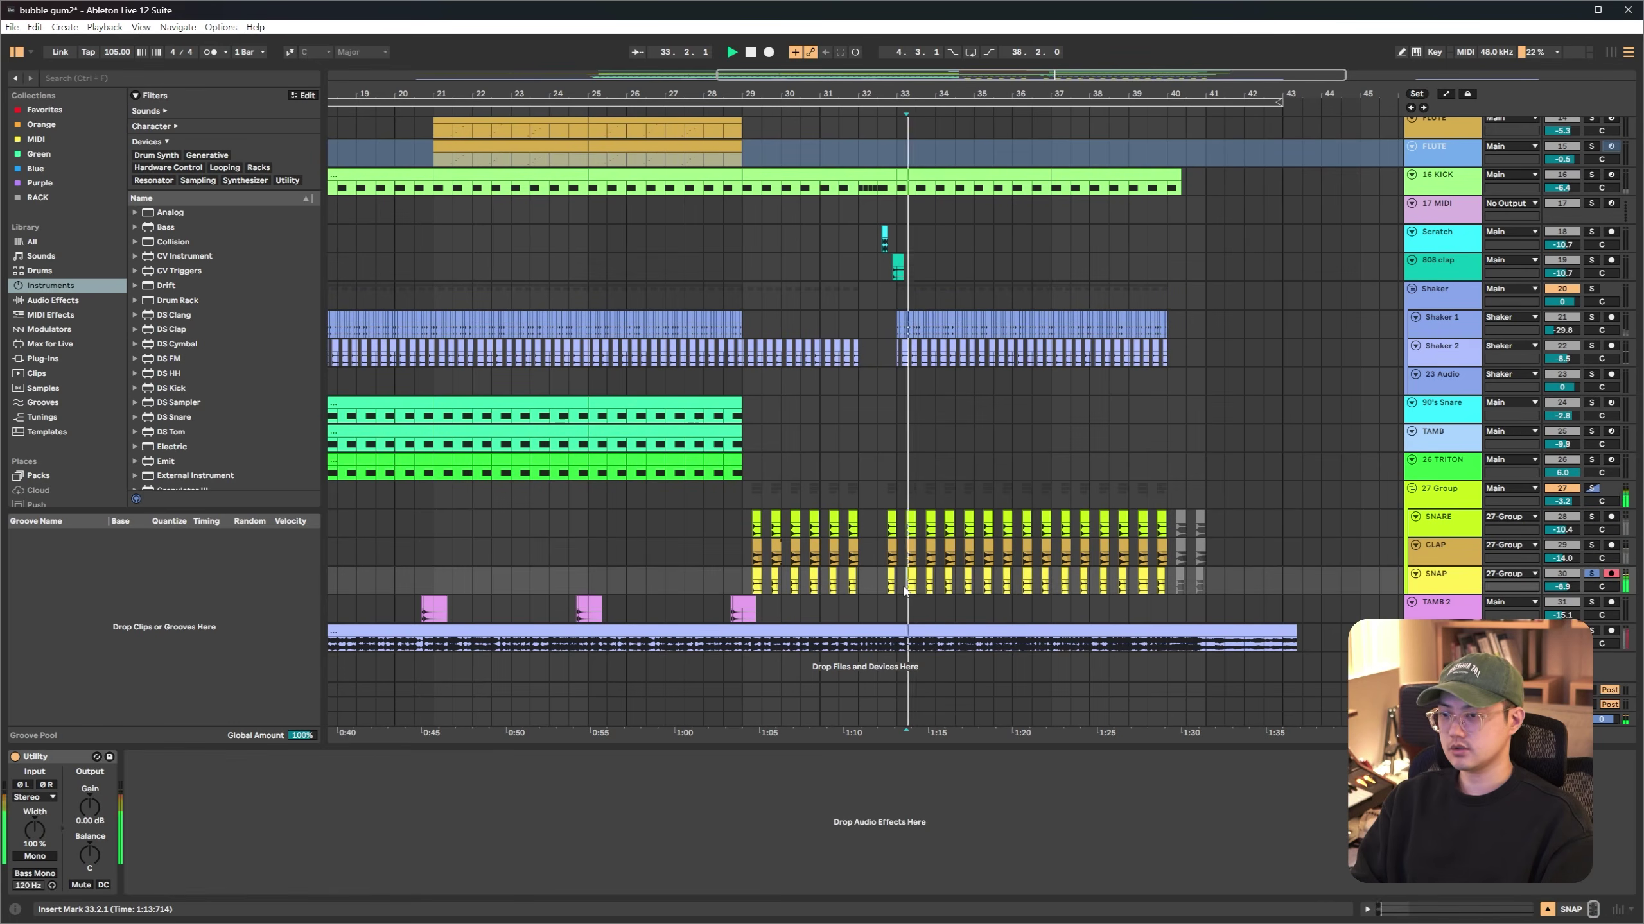
key("space")
key("space")
key("space")
Play the whole 27 Group soloed from bar 33, stop playback and place the insert marker at bar 34 with the solo cleared
left_click(899, 488)
key("space")
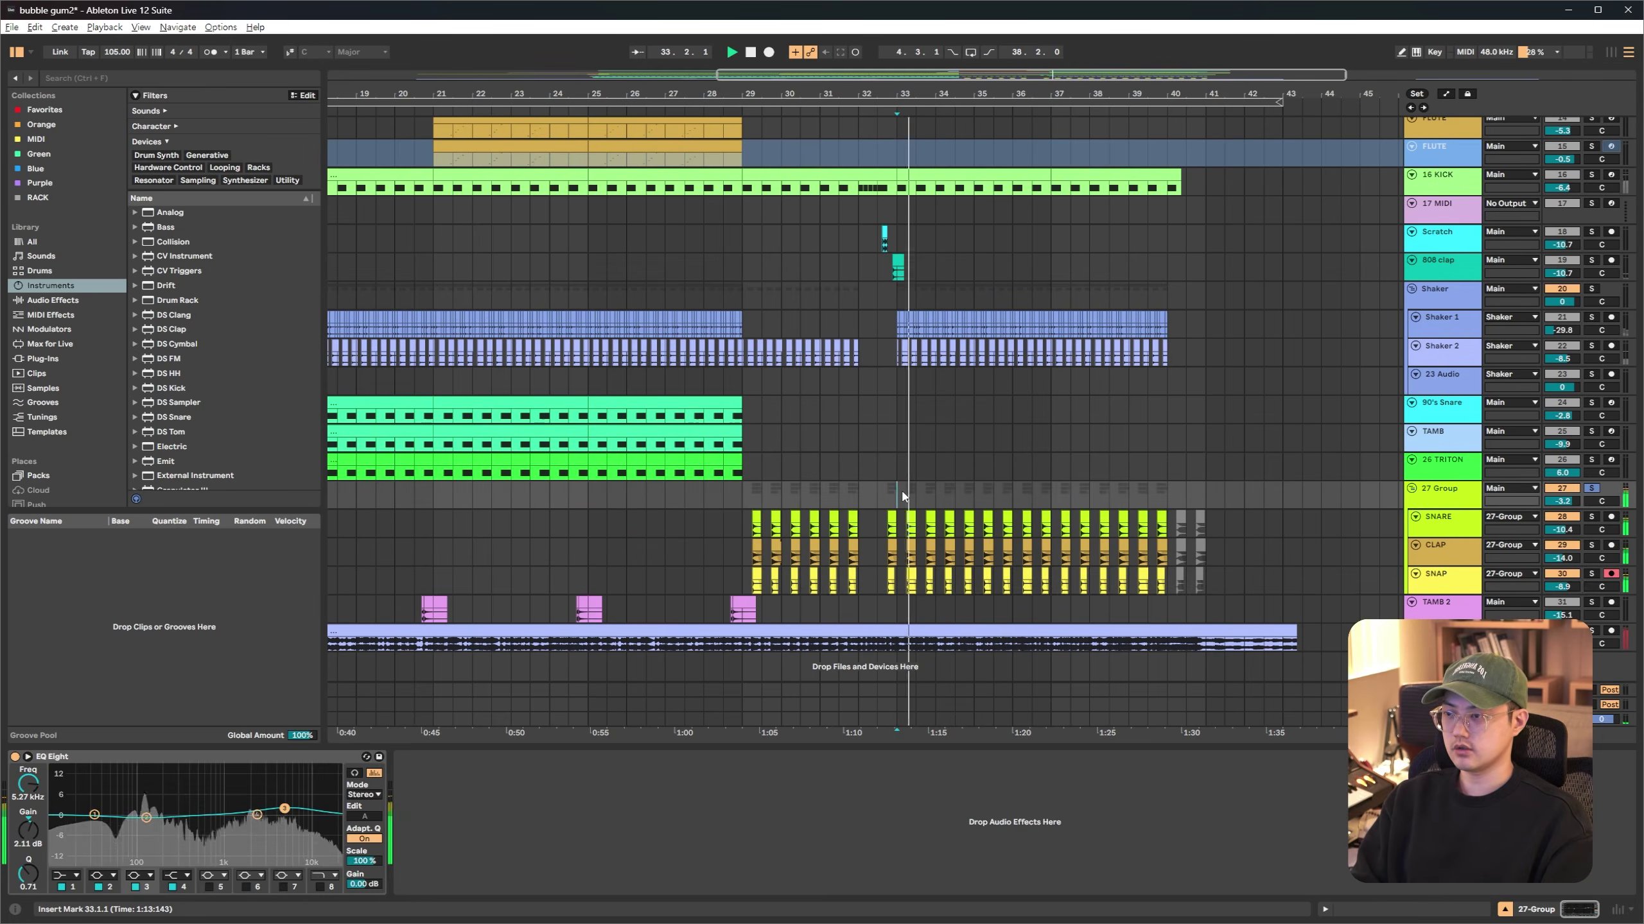
key("space")
left_click_drag(902, 488, 1164, 575)
left_click(928, 497)
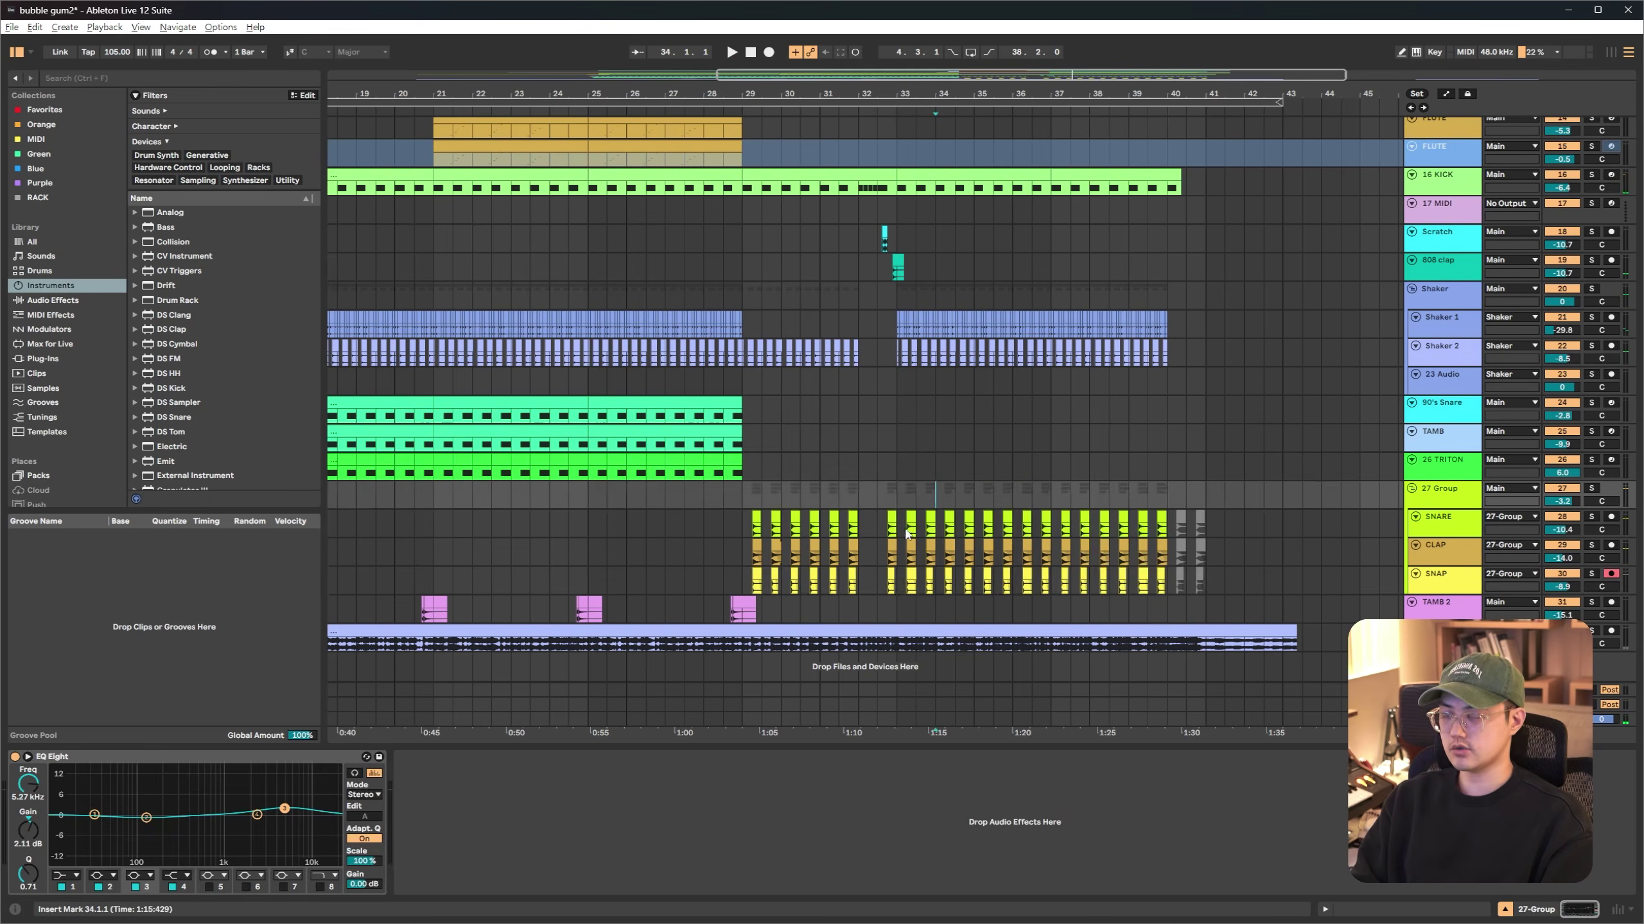
Solo the SNARE, CLAP and SNAP tracks and select their range from bar 33.2.1 to 33.4.1
scroll(907, 533, "up", 3)
left_click(924, 531)
key("s")
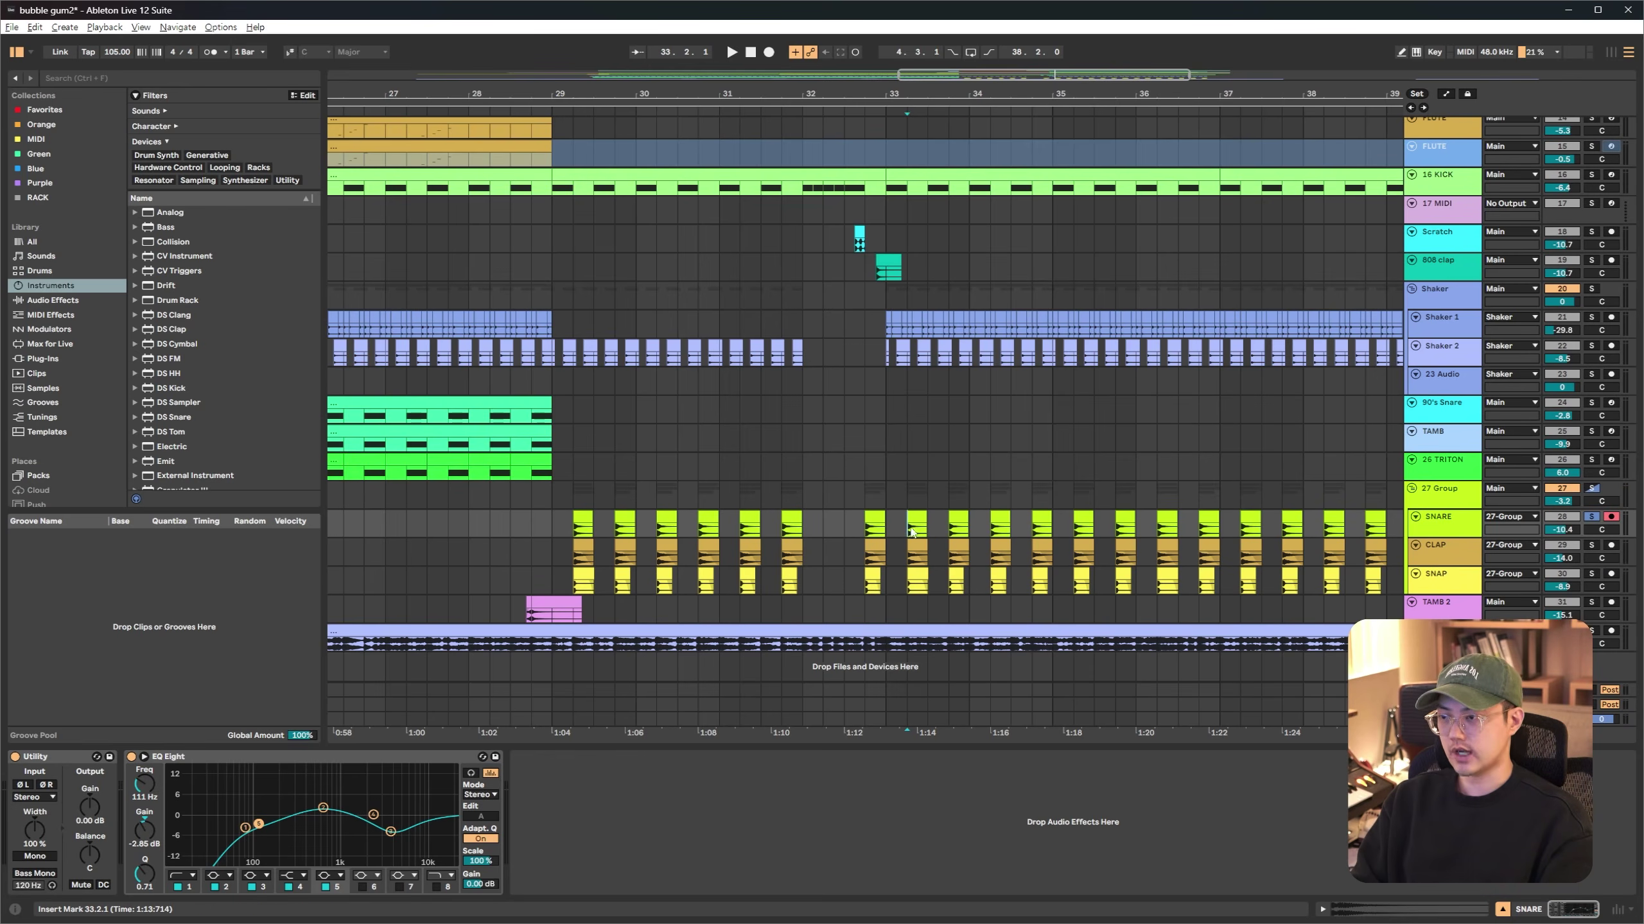
left_click(950, 586)
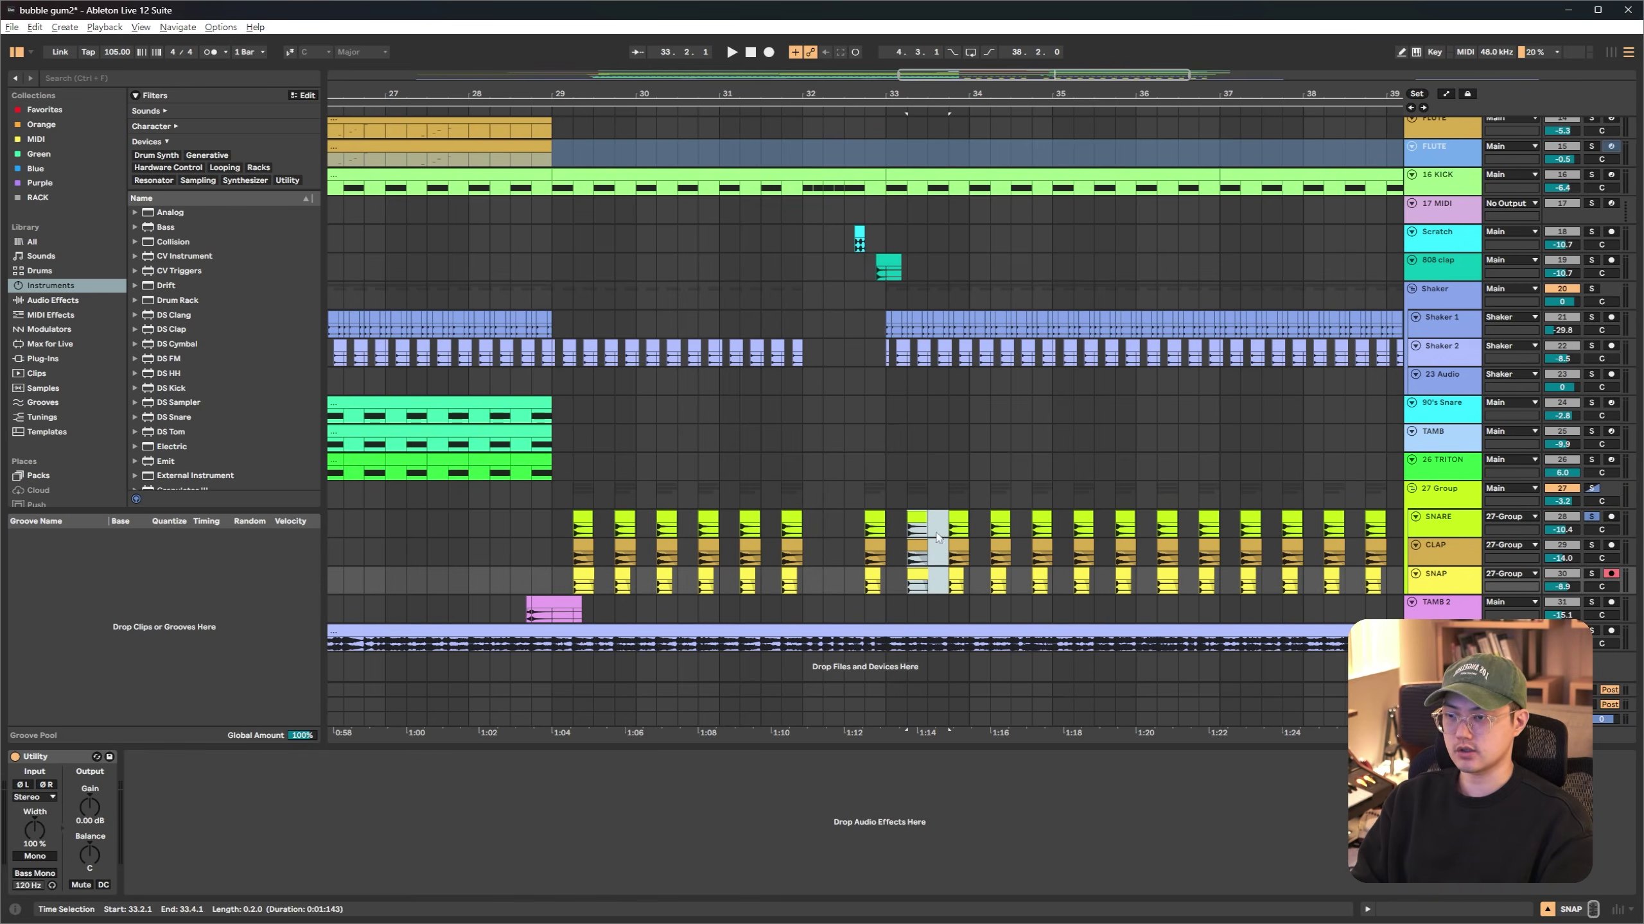
key("minus")
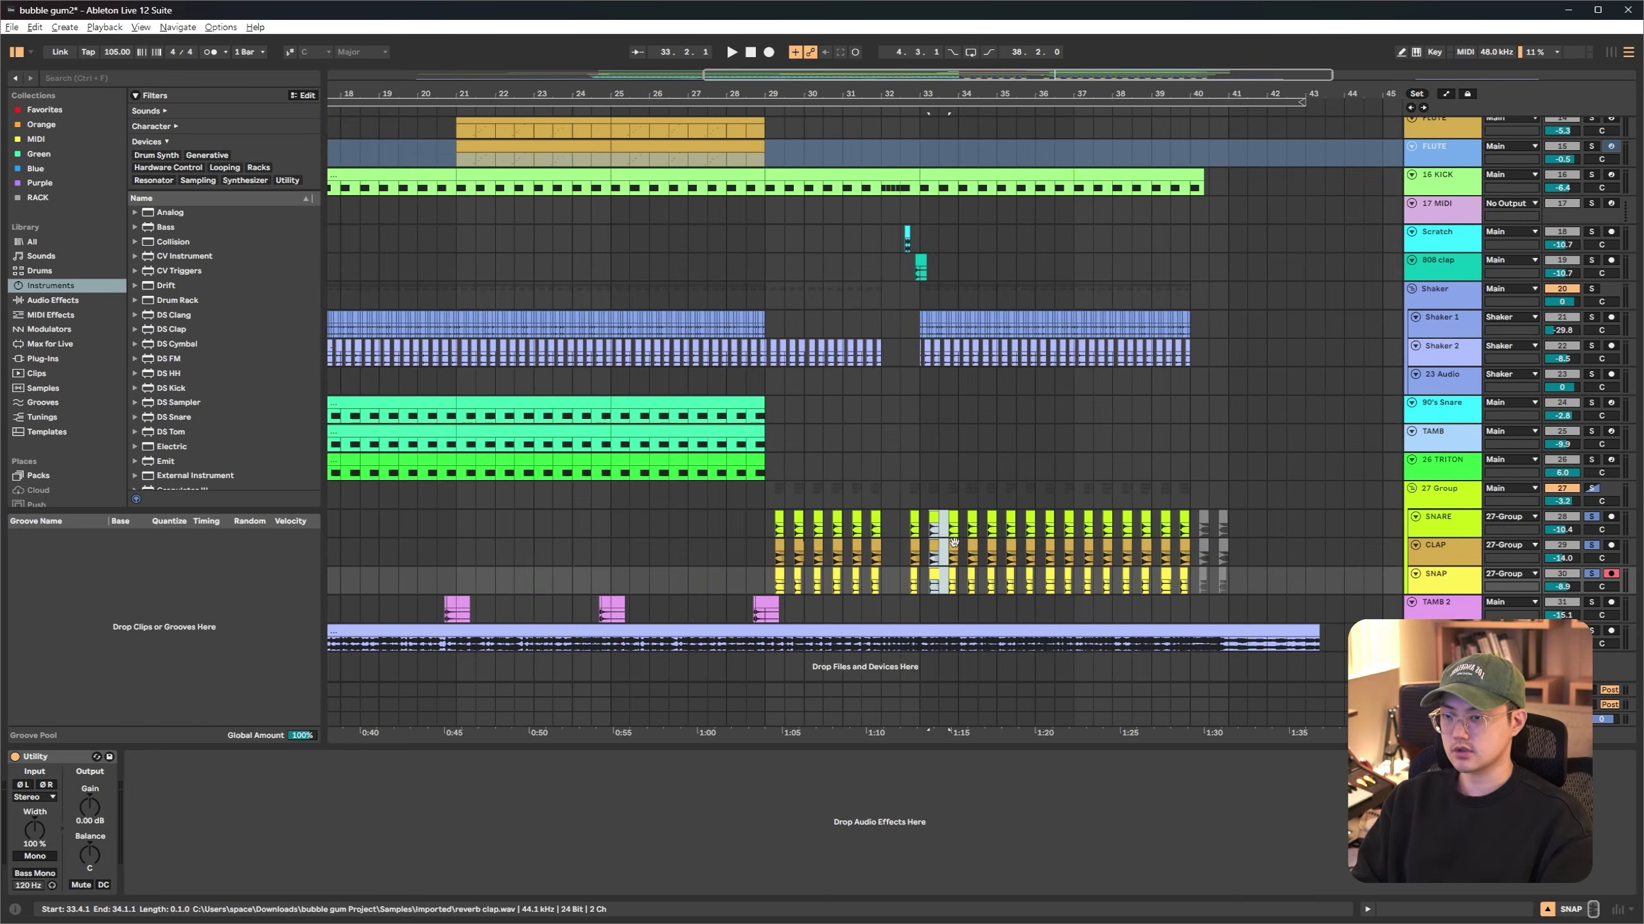
Clear the solos, place the insert marker at bar 33 on the 27 Group, and show the Main track's effects
left_click(921, 495)
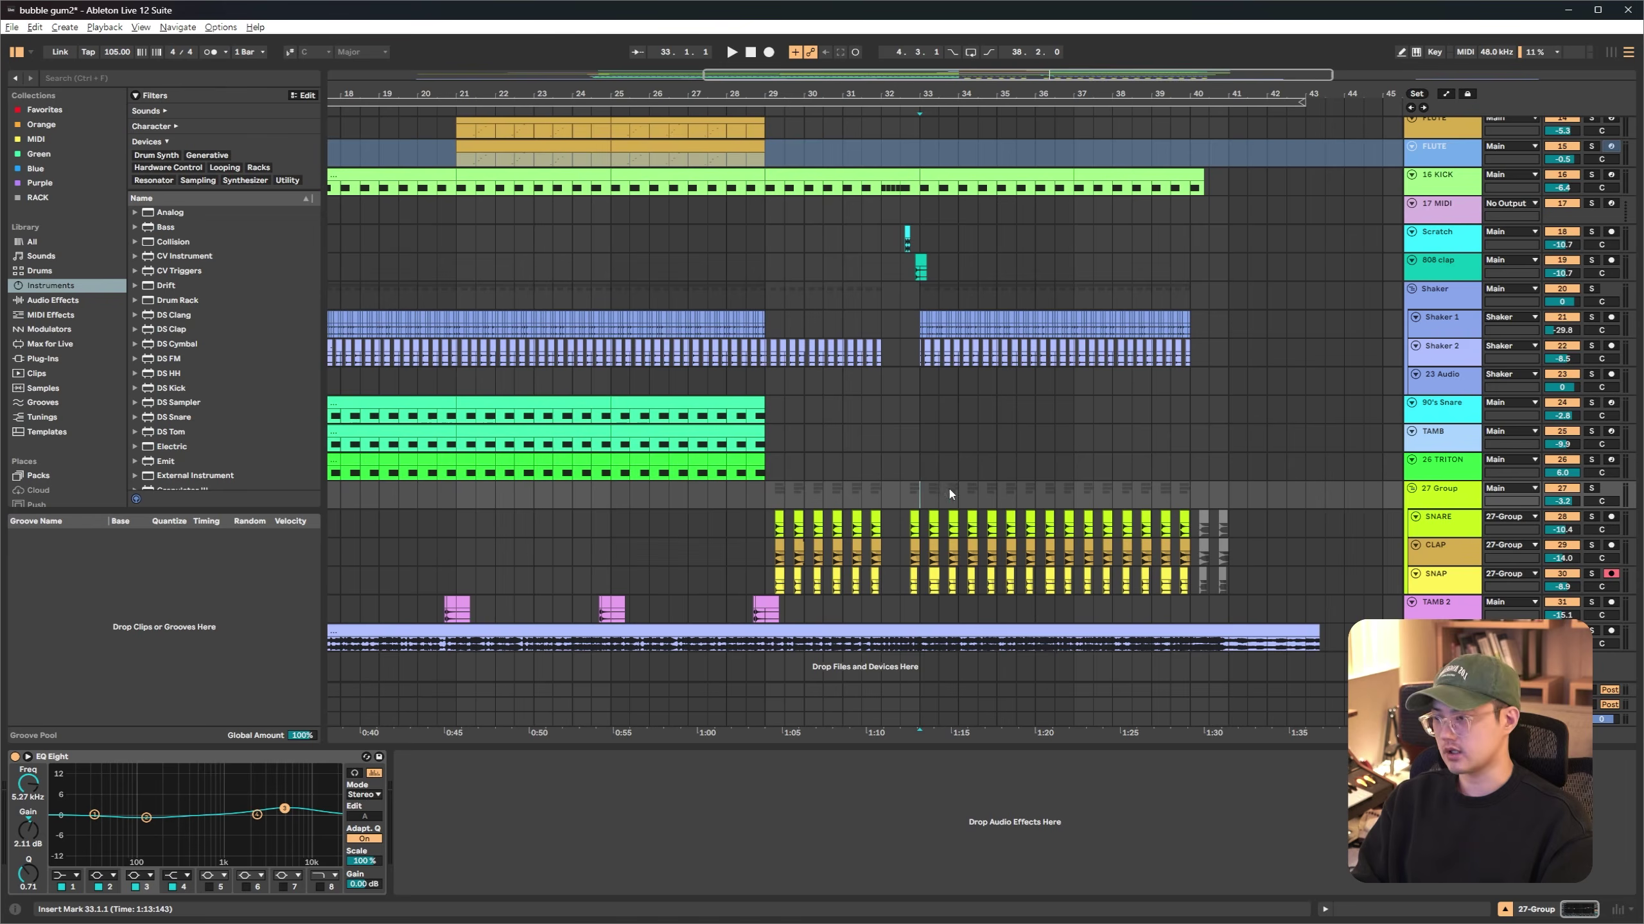
key("minus")
scroll(744, 555, "up", 5)
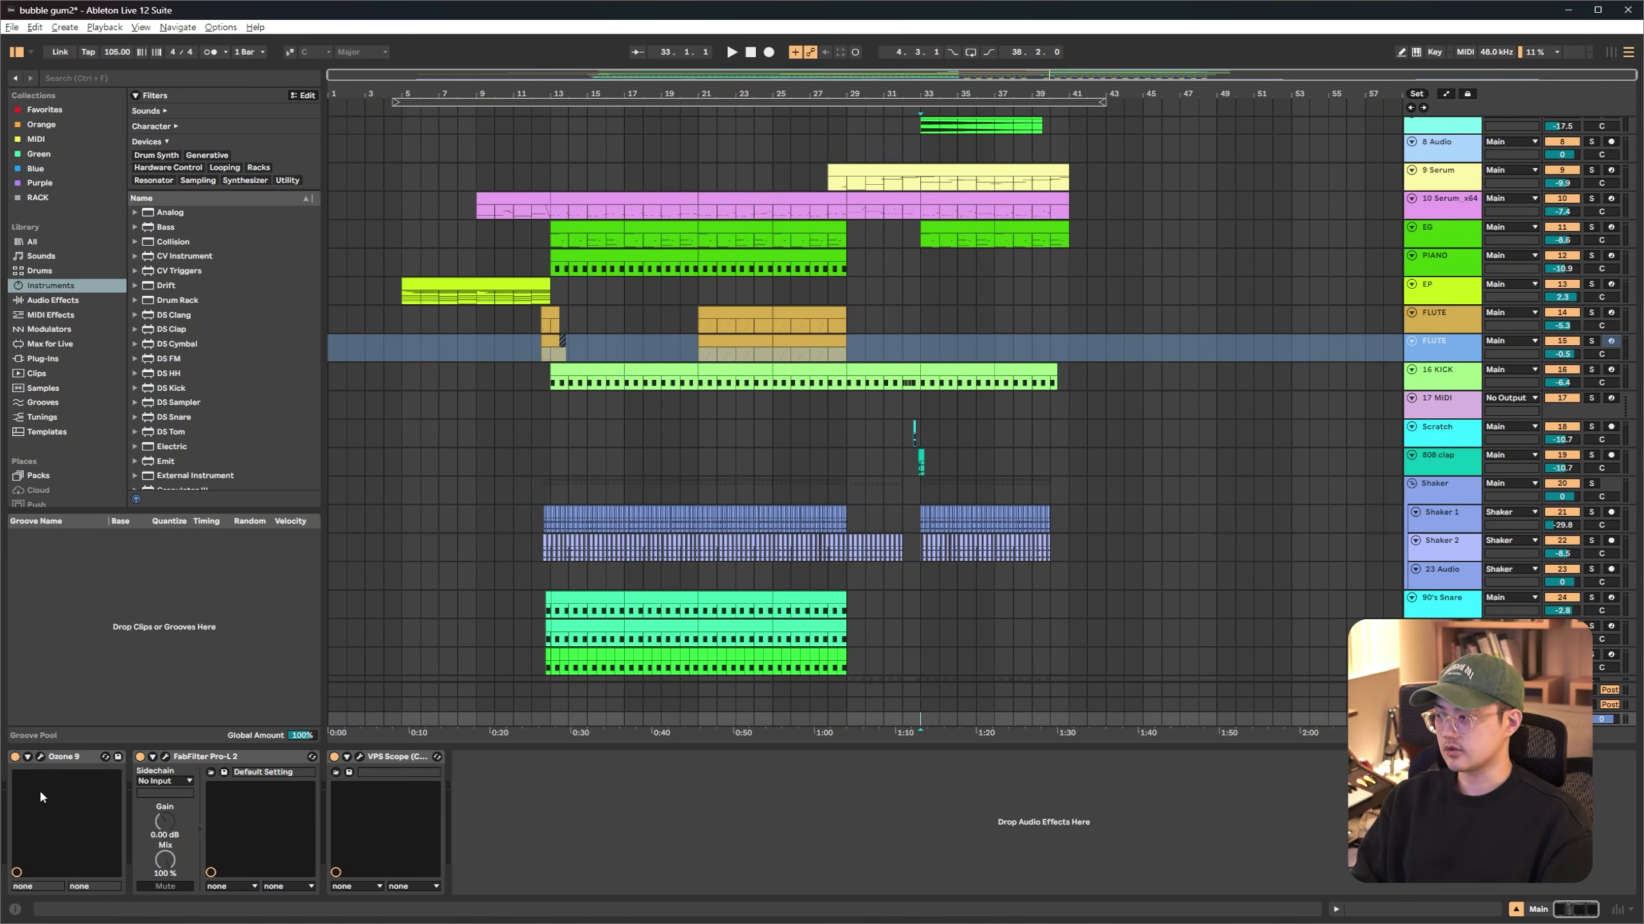
scroll(760, 504, "down", 3)
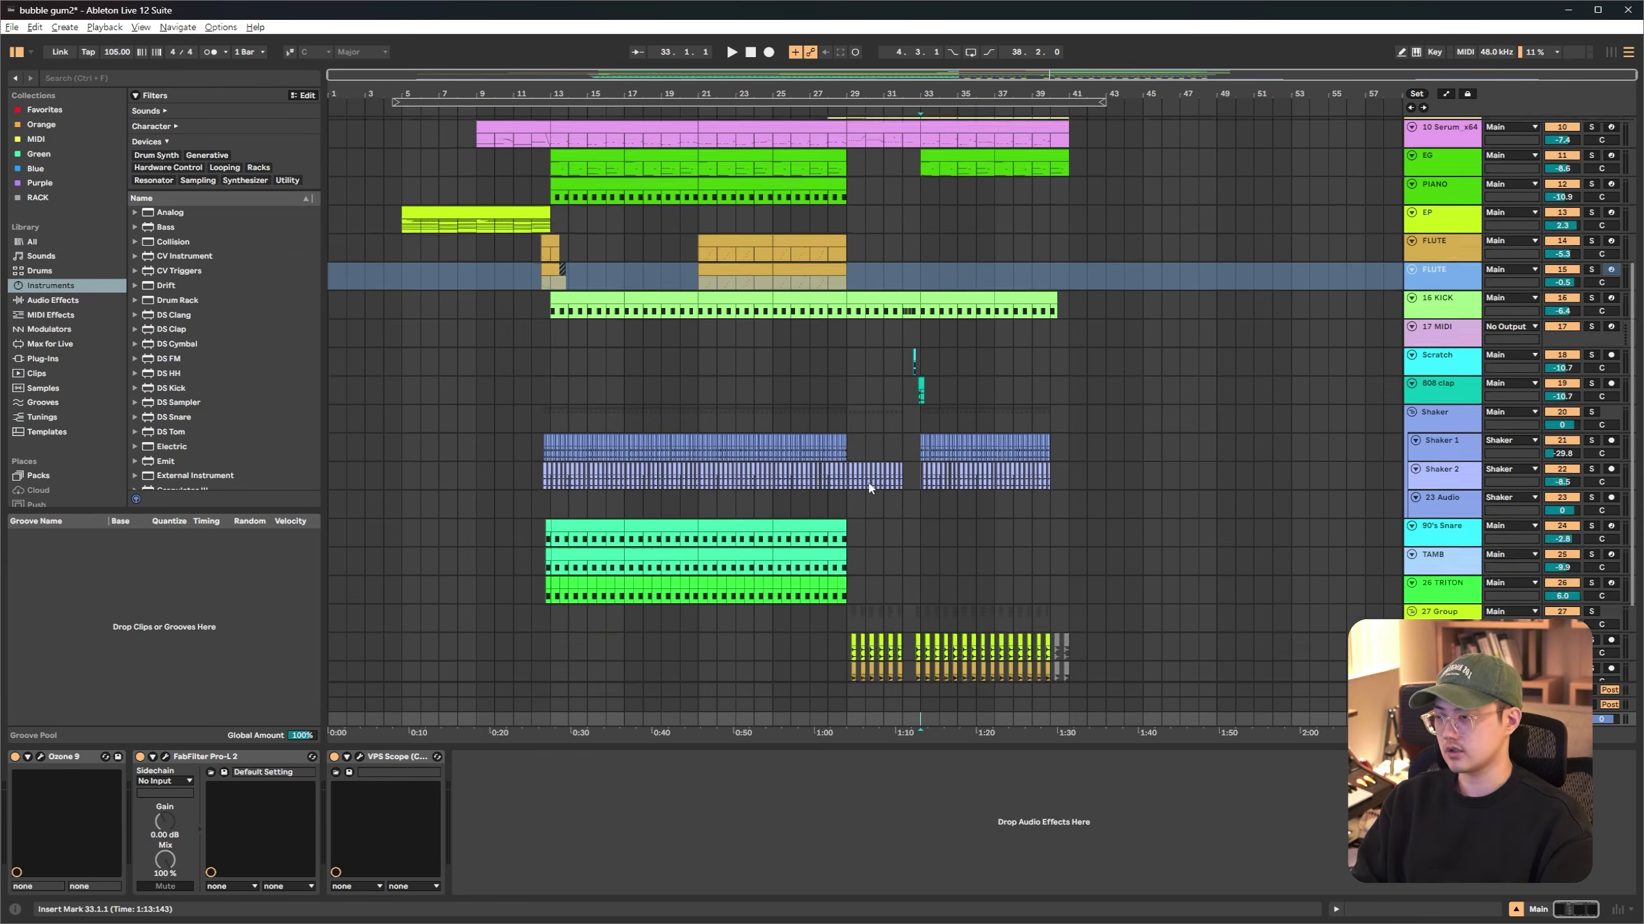
scroll(889, 499, "up", 6)
Highlight bars 5.1.1 to 40.2.3 from PIANO to Scratch, review the track list, and place the insert marker at bar 5 on 17 MIDI
left_click_drag(402, 343, 1049, 522)
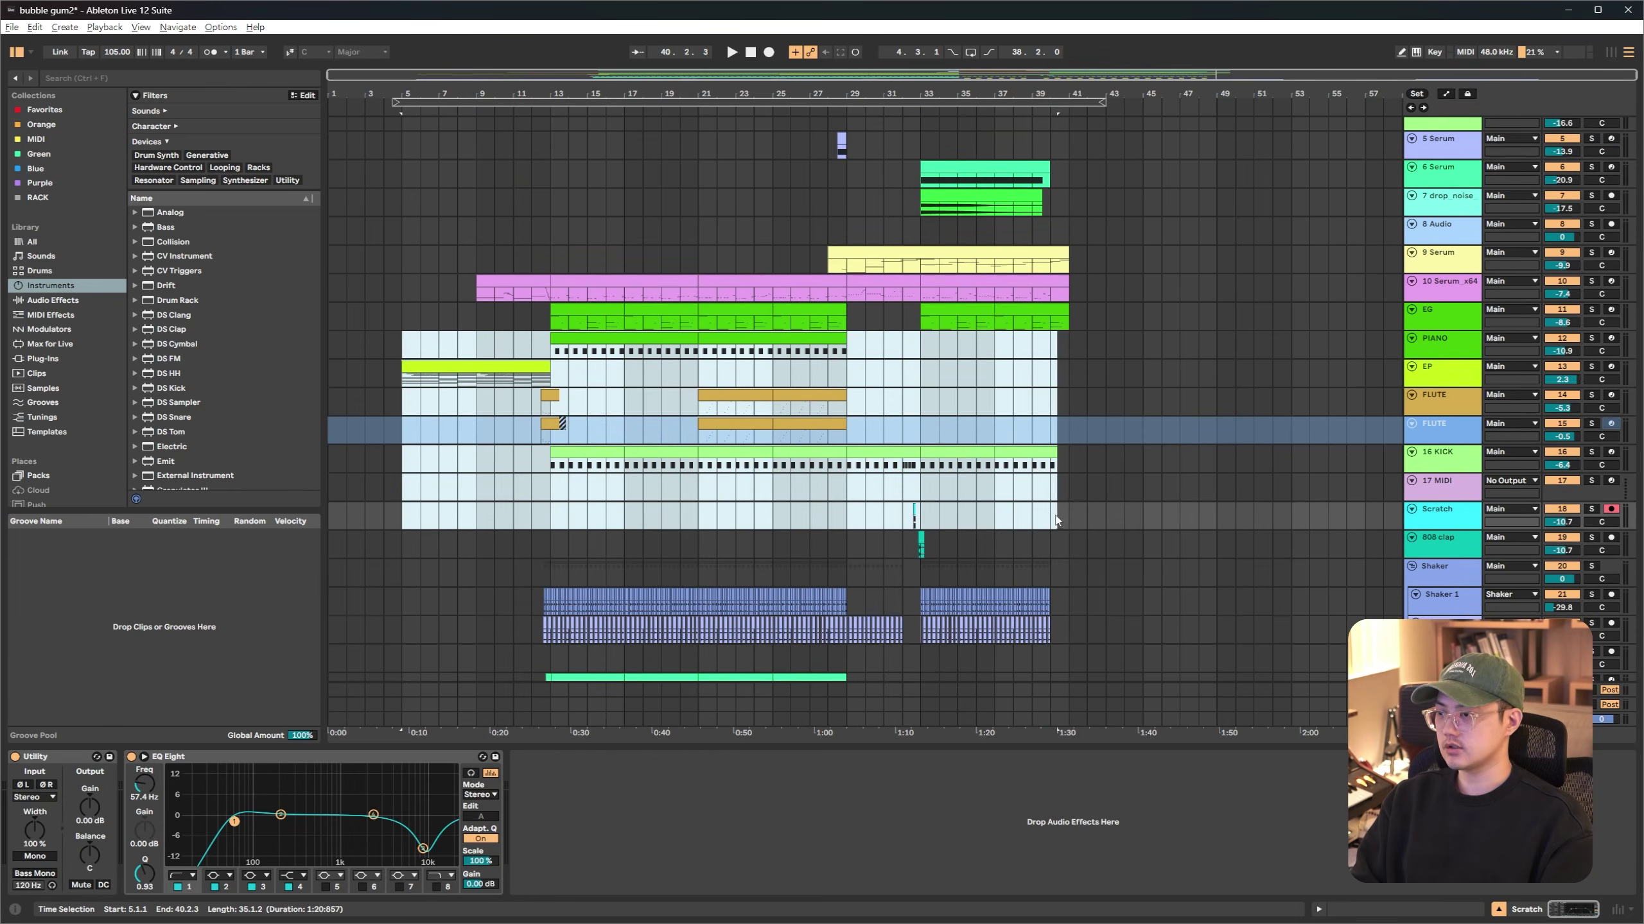
left_click(1044, 519)
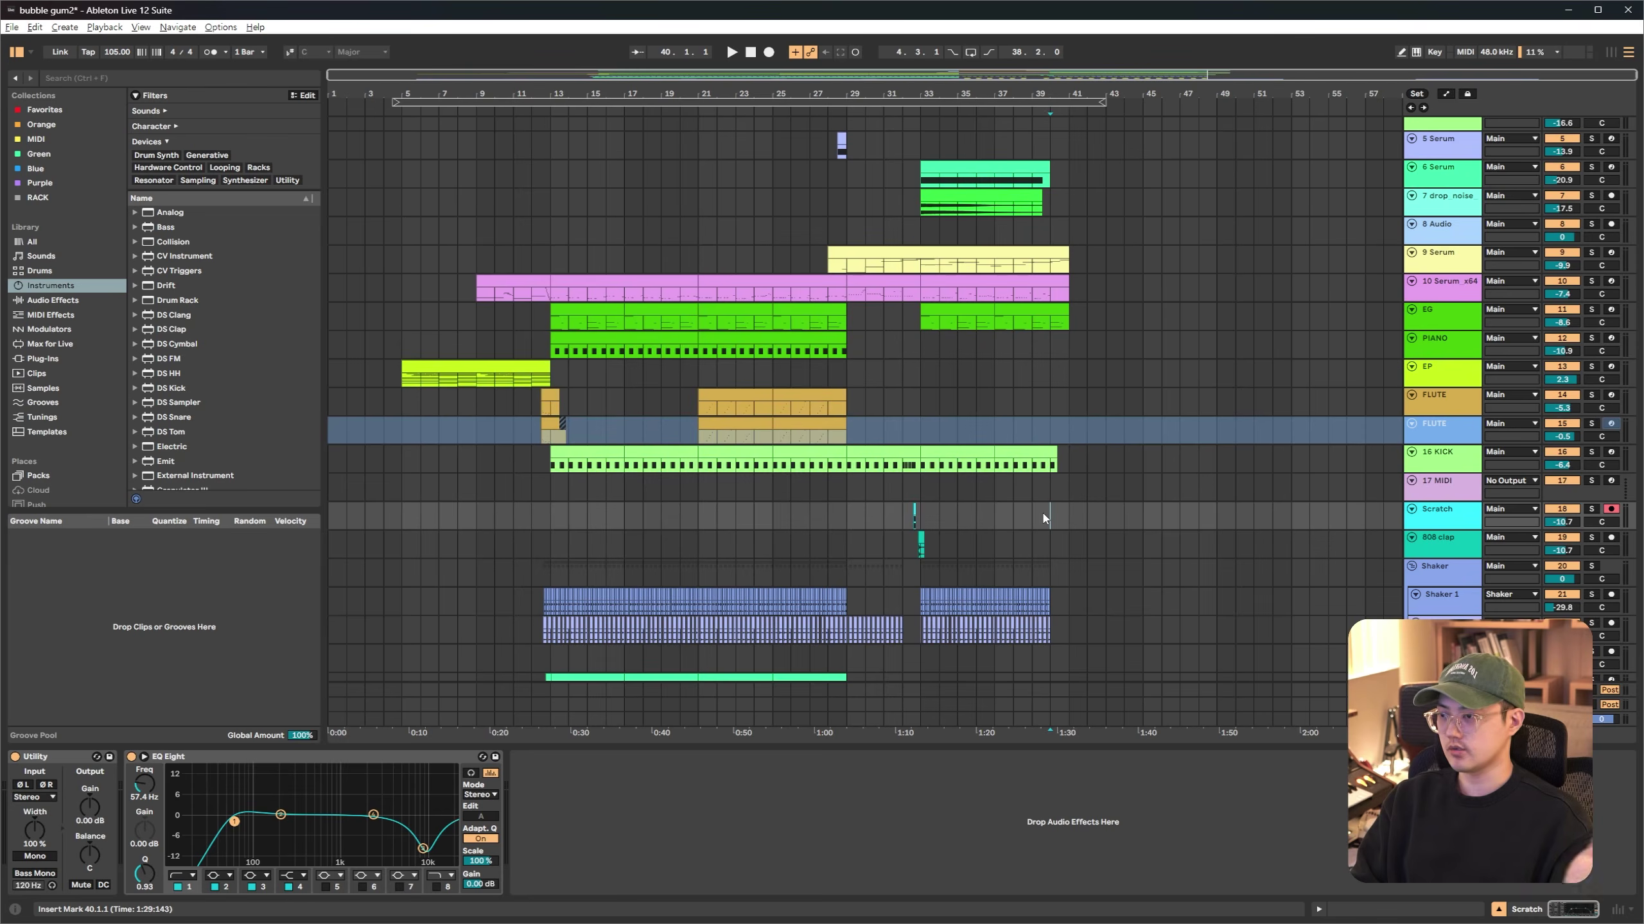
scroll(802, 419, "up", 4)
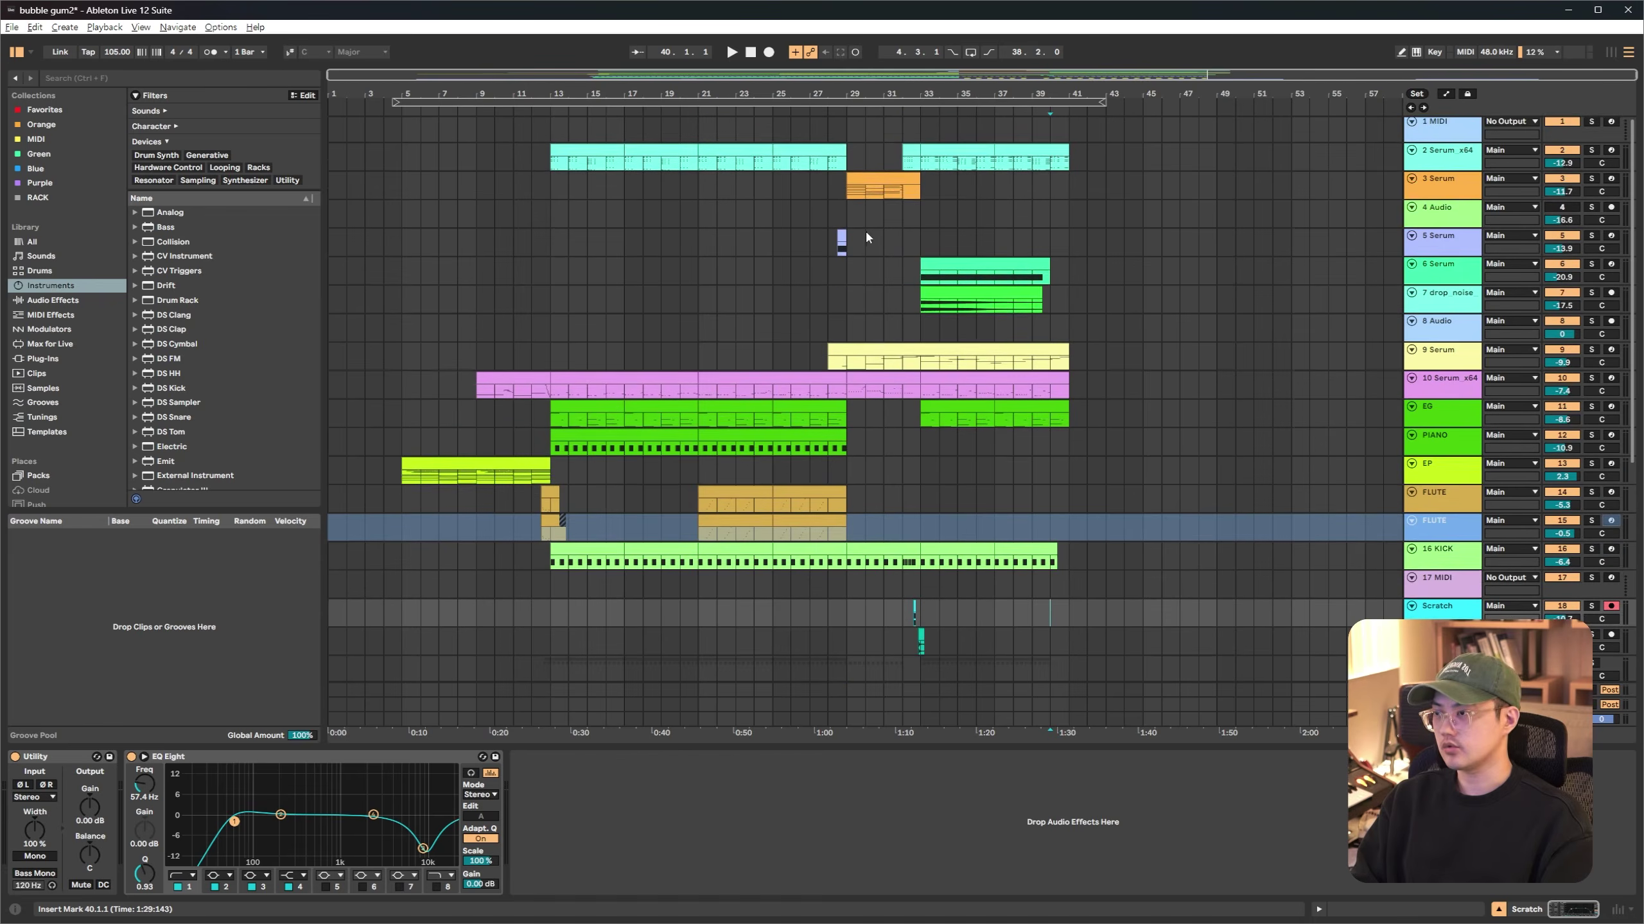
scroll(916, 380, "down", 6)
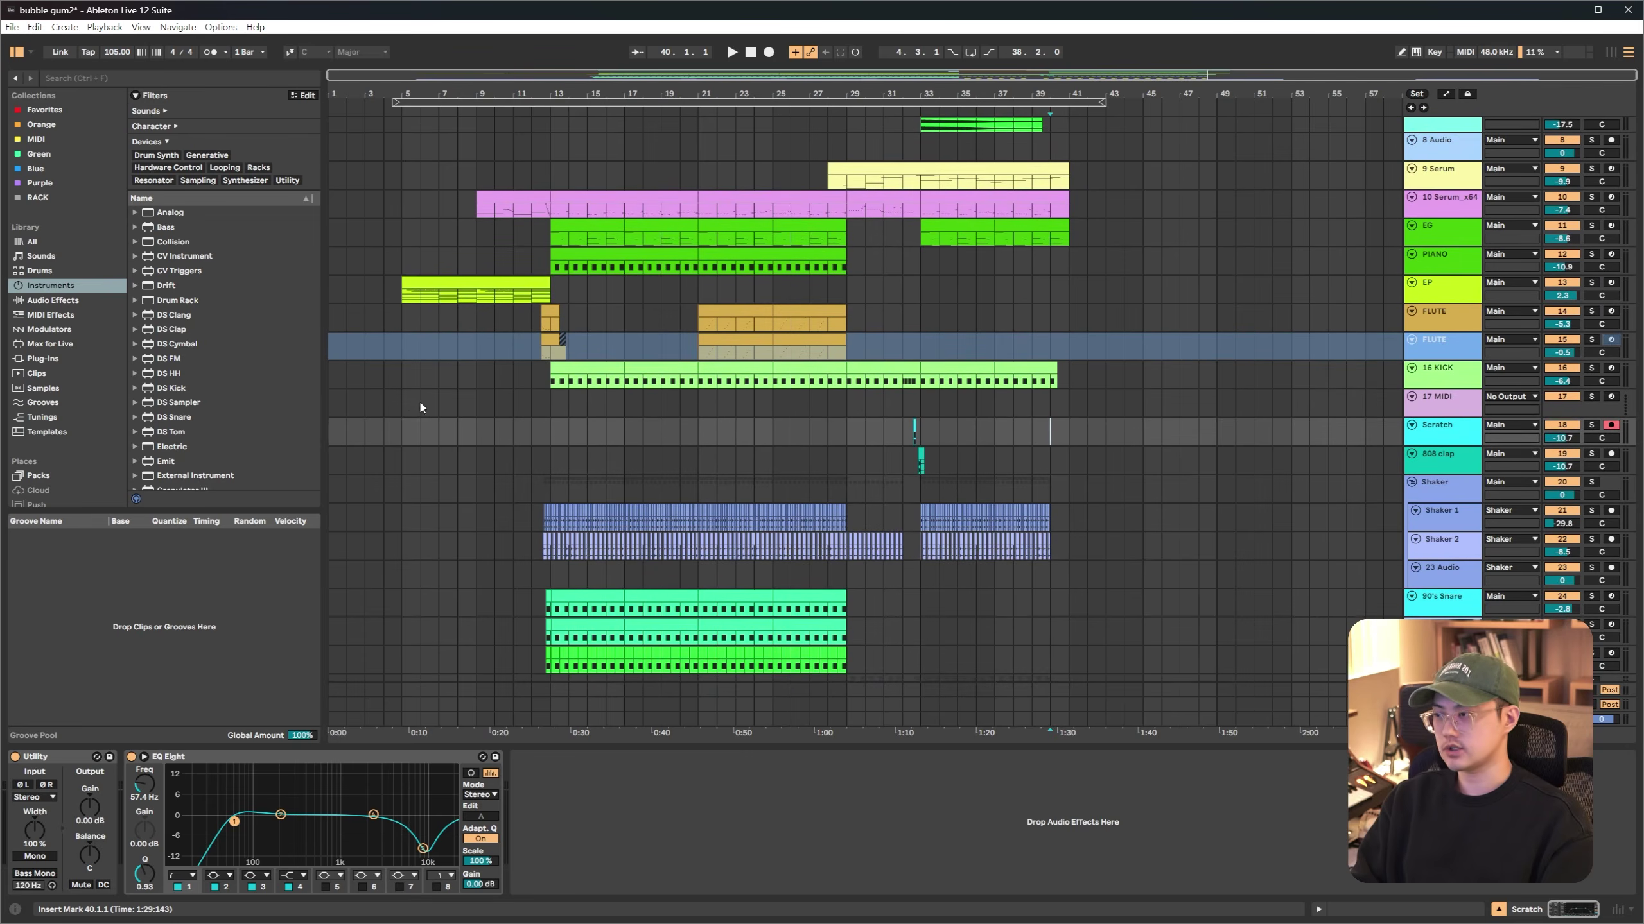
left_click(400, 405)
scroll(1069, 465, "up", 2)
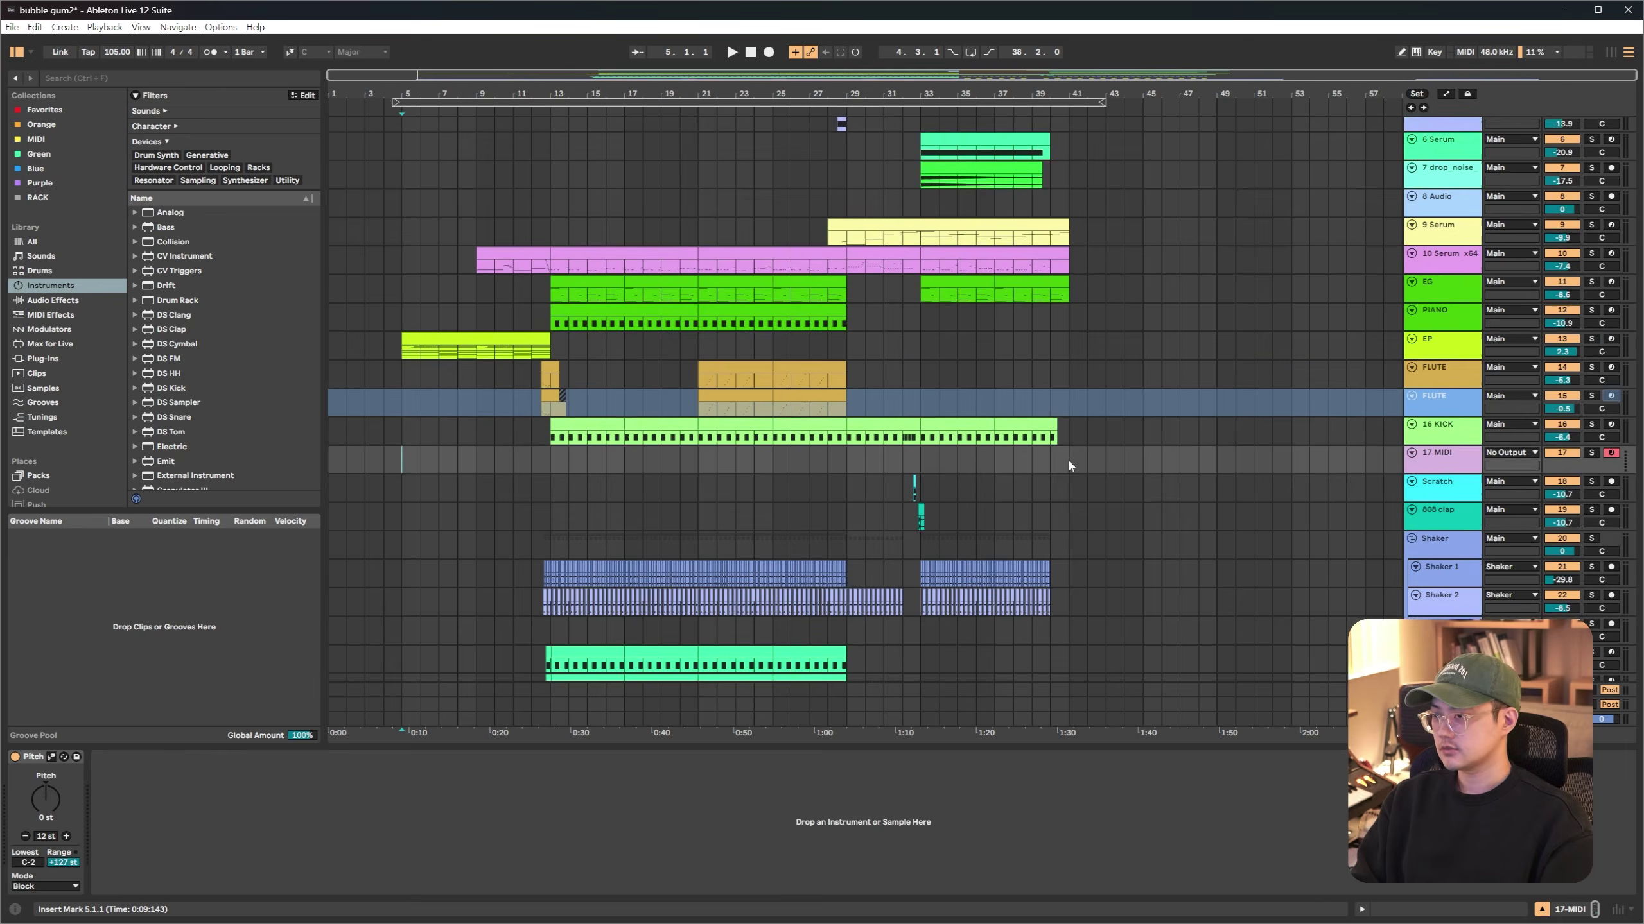